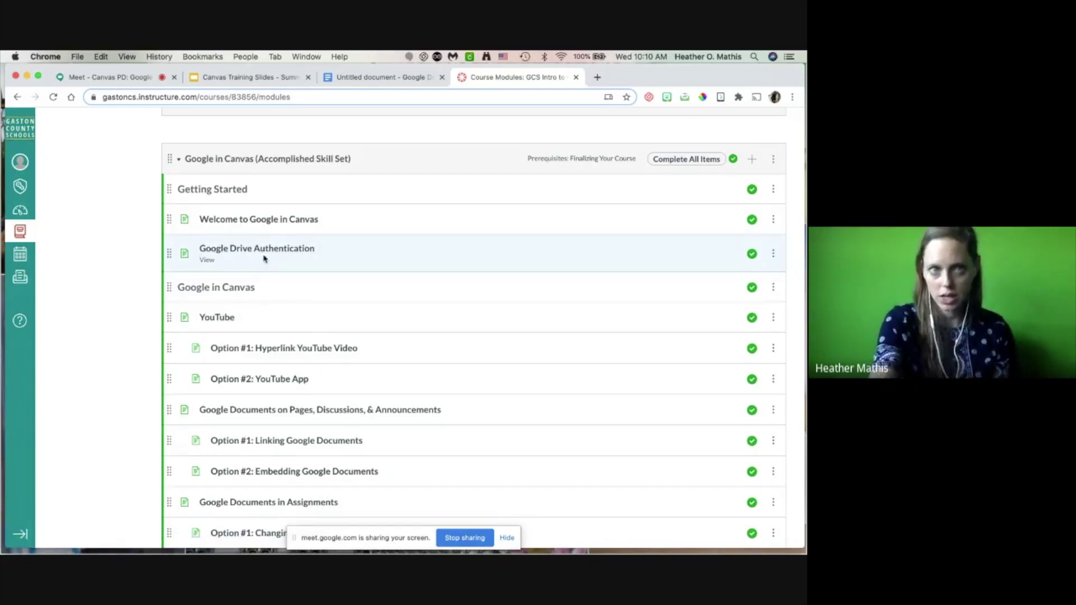
Step: Scroll to the top of Modules, dismiss the screen-sharing notice, and bring up the Account panel
scroll(265, 258, up, 8)
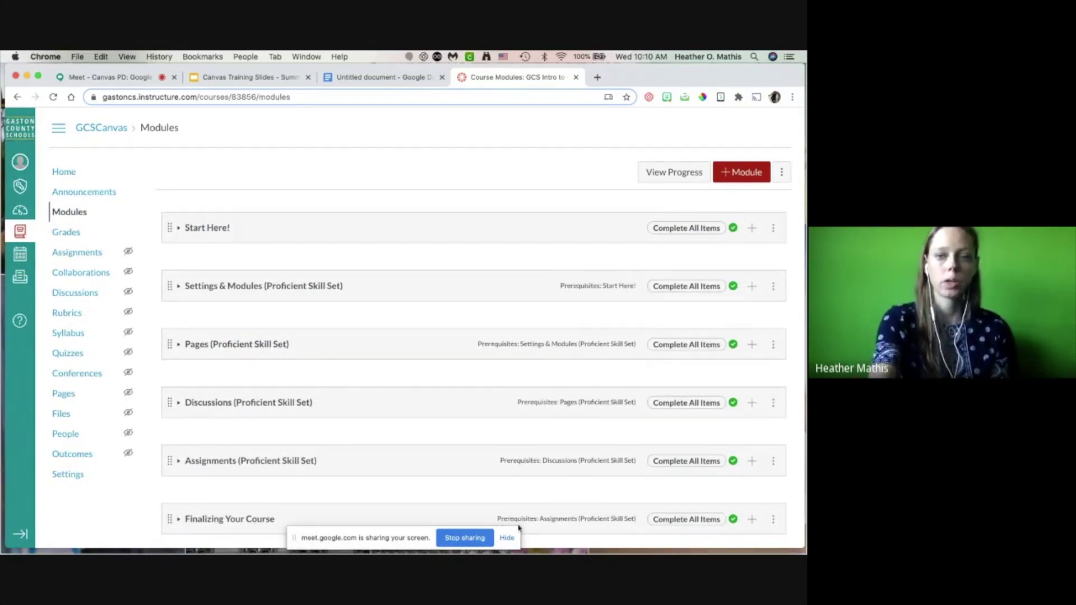
click(506, 537)
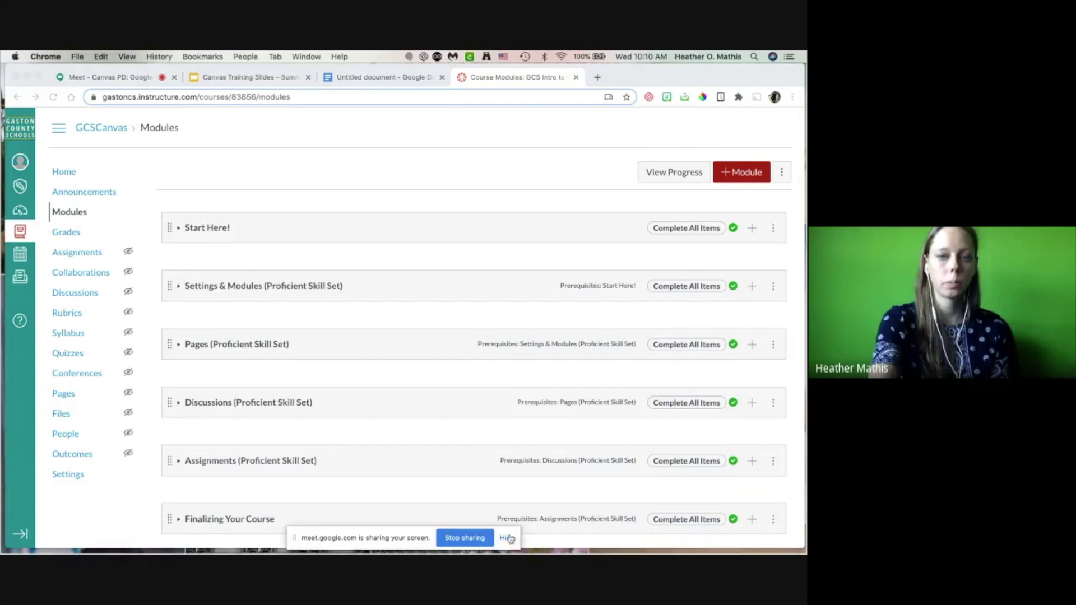
click(21, 163)
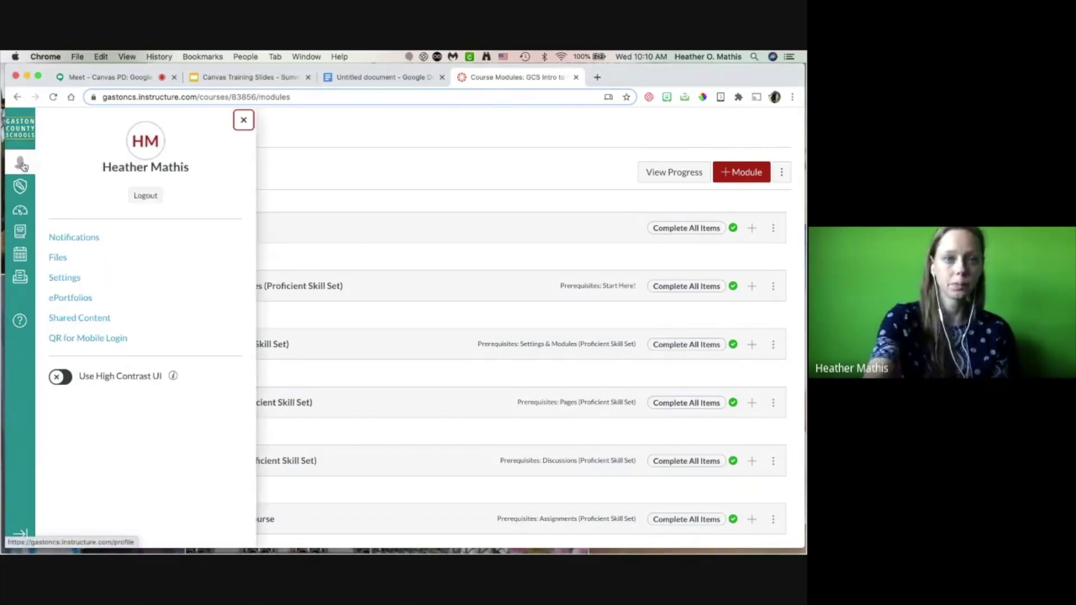
Step: In User Settings, remove the Google Drive registered web service and confirm the removal
click(66, 281)
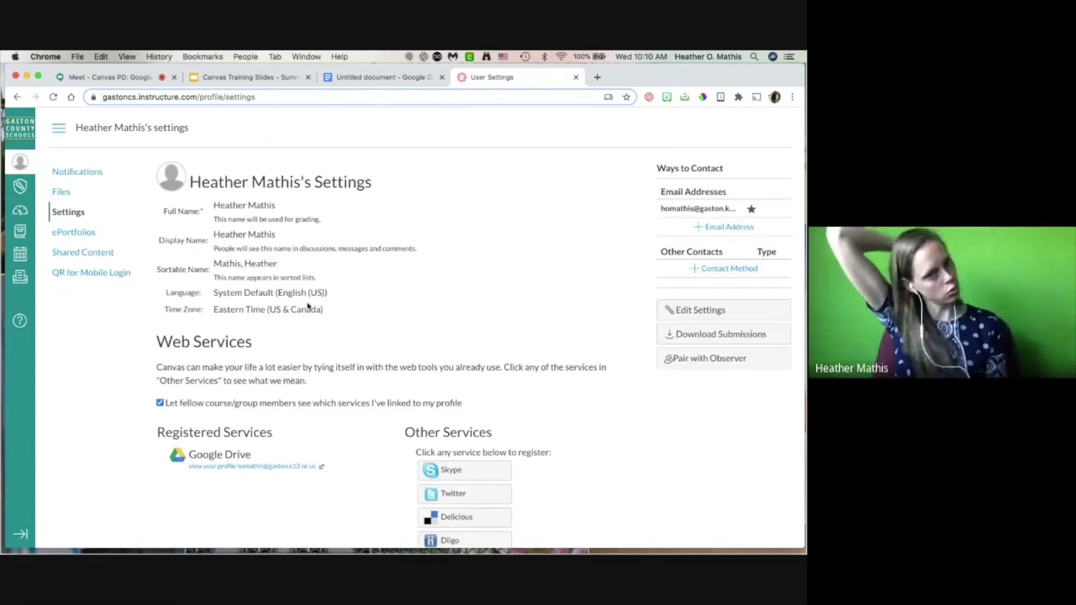
scroll(304, 368, down, 1)
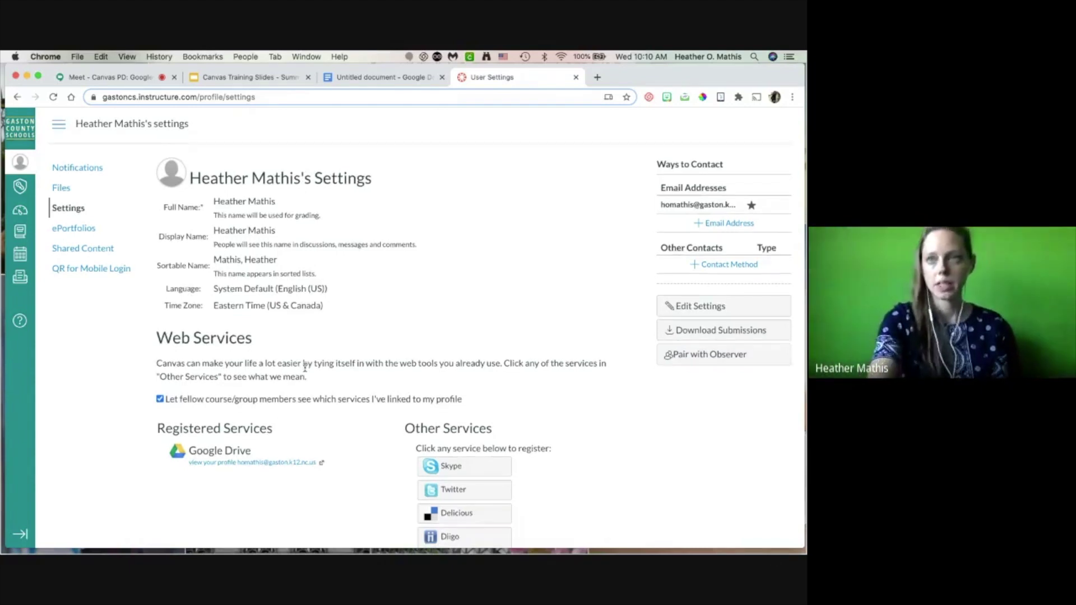
scroll(305, 368, down, 1)
mouse_move(179, 418)
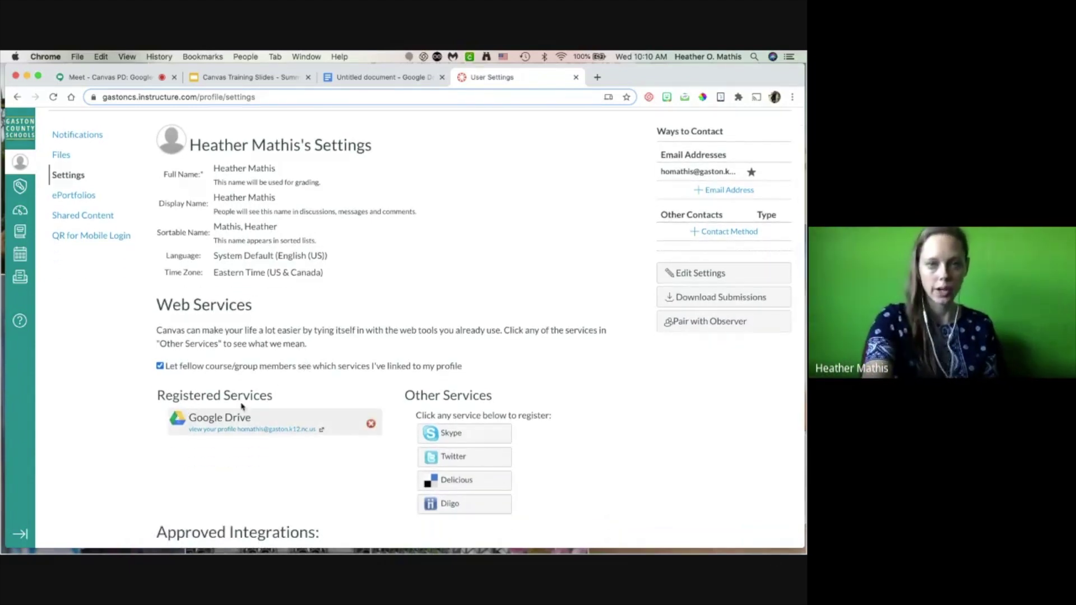
click(371, 426)
click(510, 163)
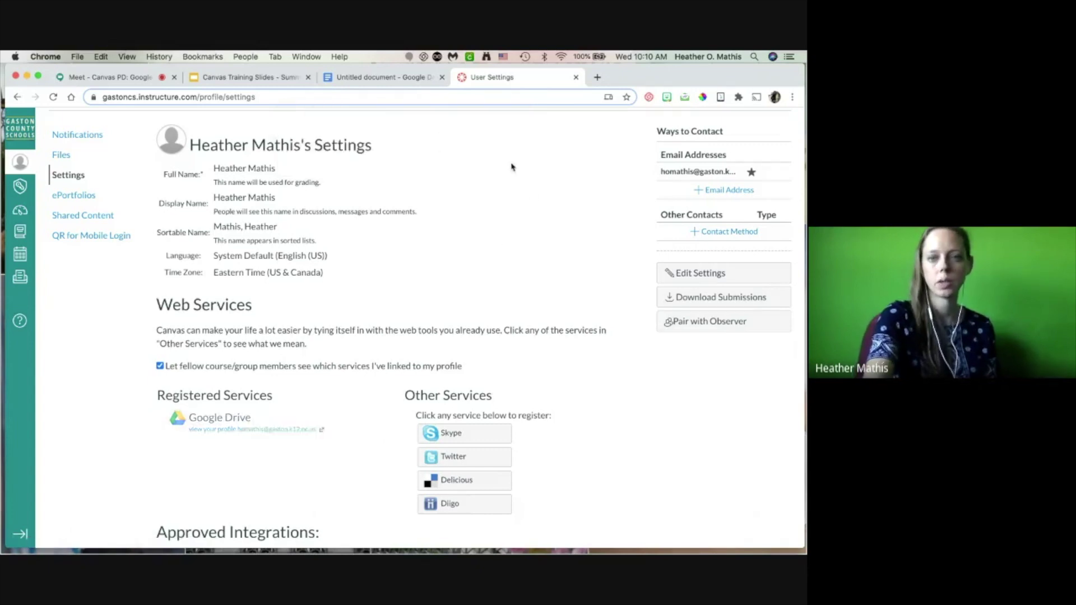
scroll(501, 332, down, 3)
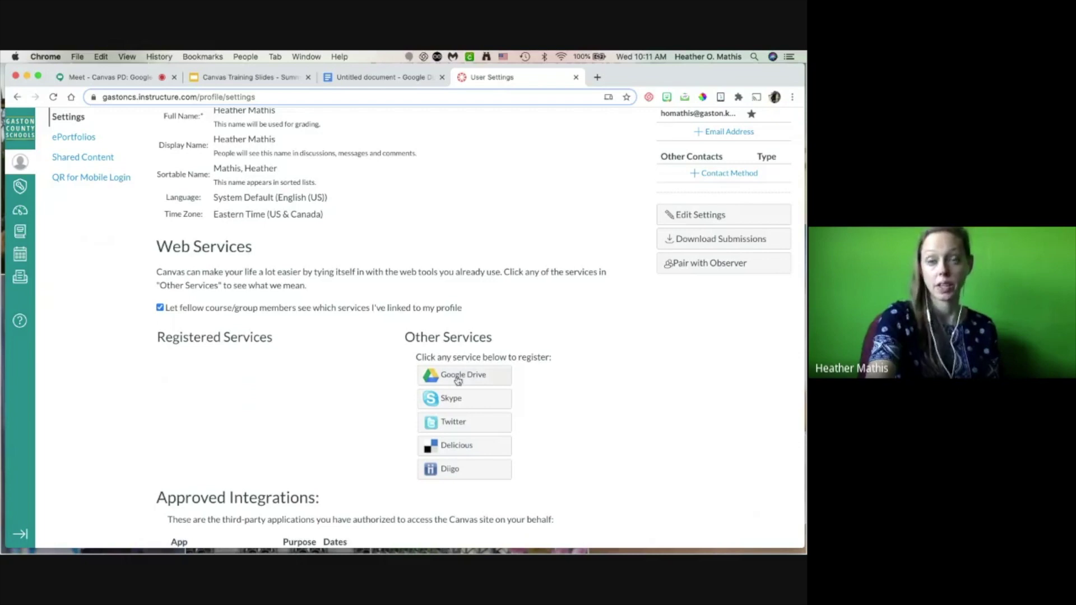
Step: Register Google Drive again, authorizing Canvas with the Google account and allowing Drive file access
click(493, 380)
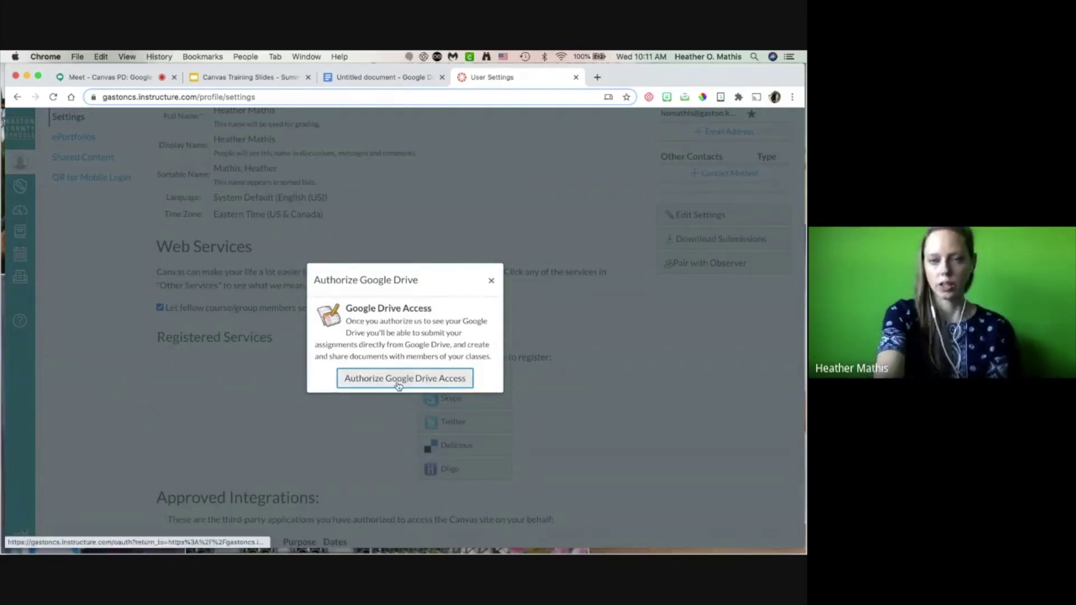
click(378, 380)
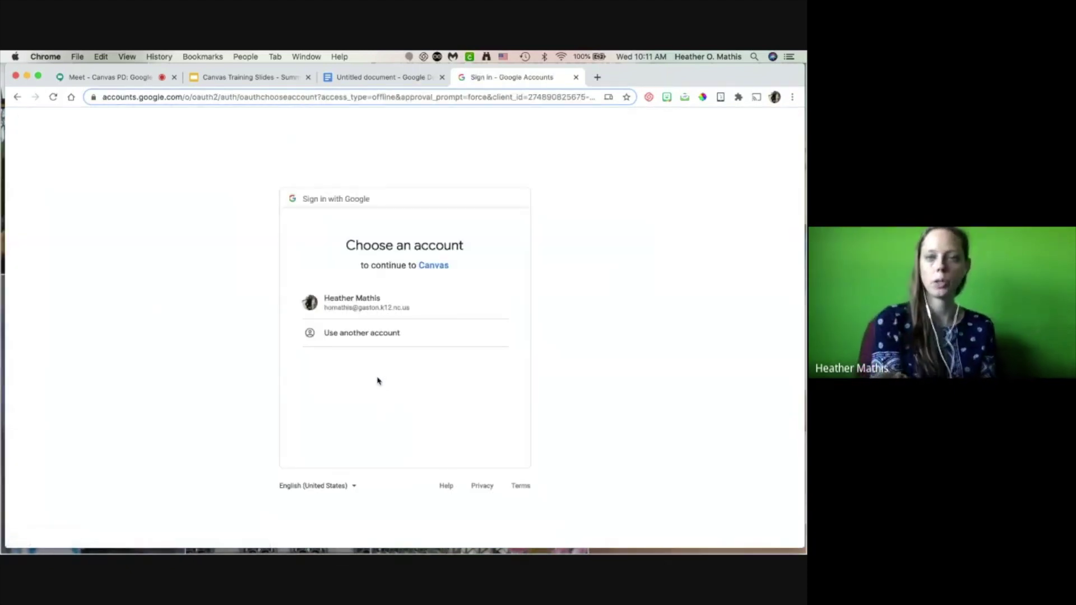
click(339, 300)
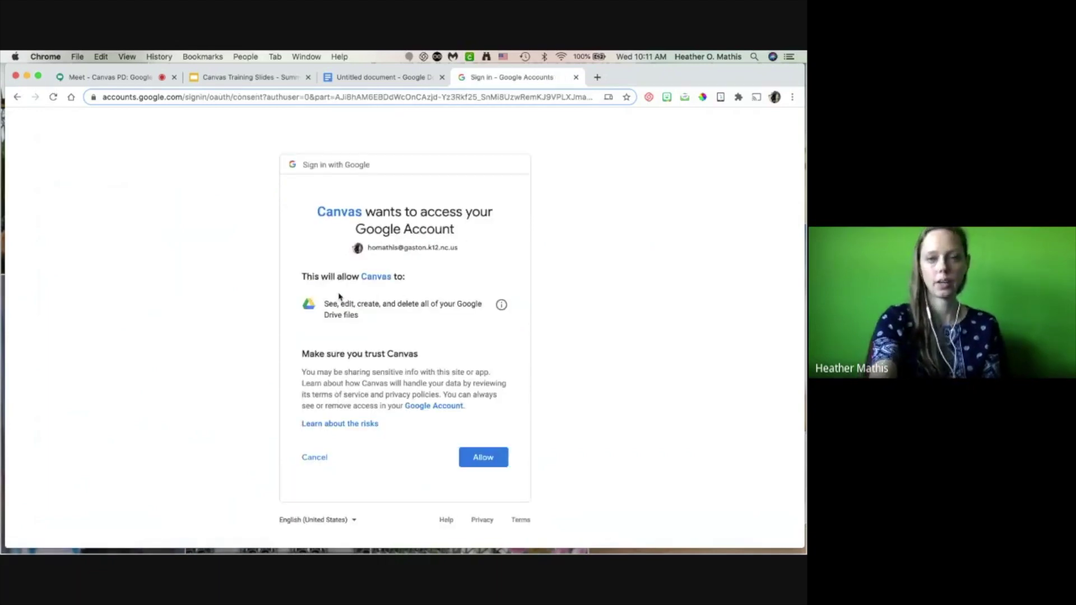
click(471, 461)
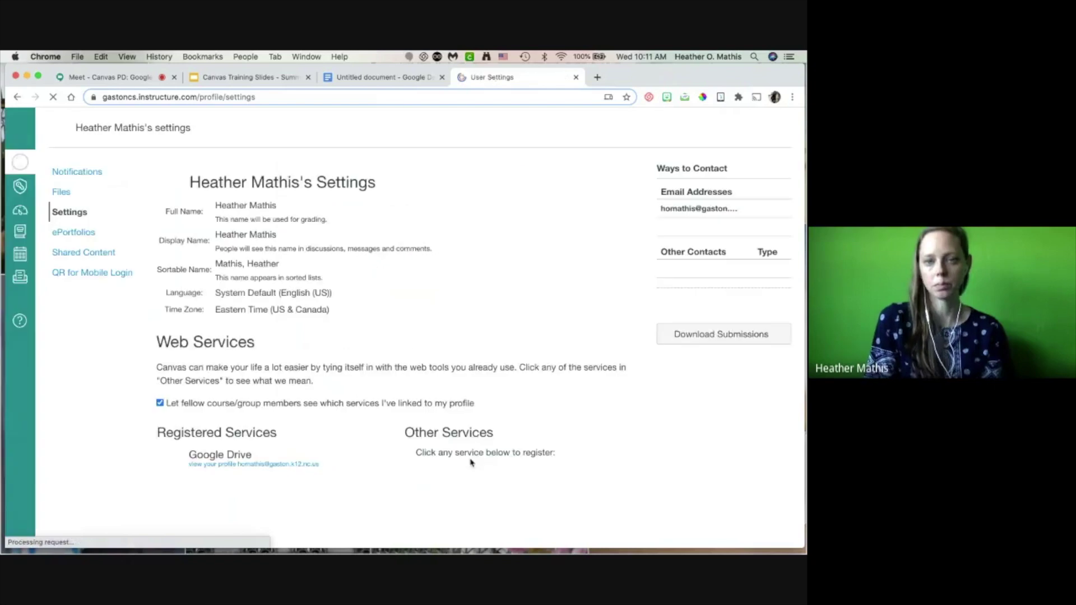
Step: Check that Google Drive is listed under Registered Services, then go back to the Dashboard
scroll(364, 389, down, 2)
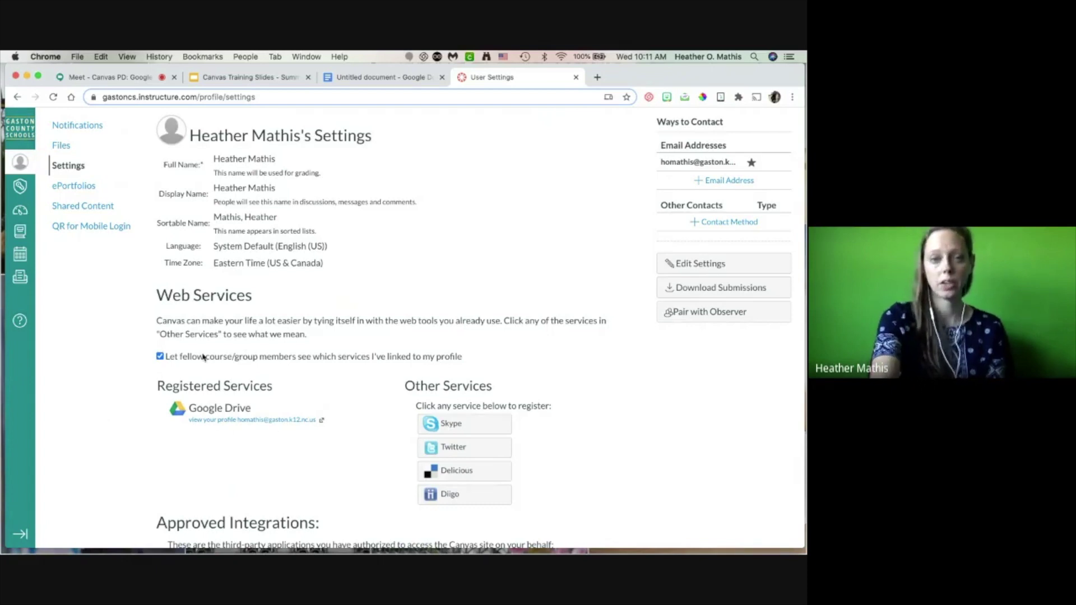
mouse_move(218, 420)
scroll(123, 314, up, 2)
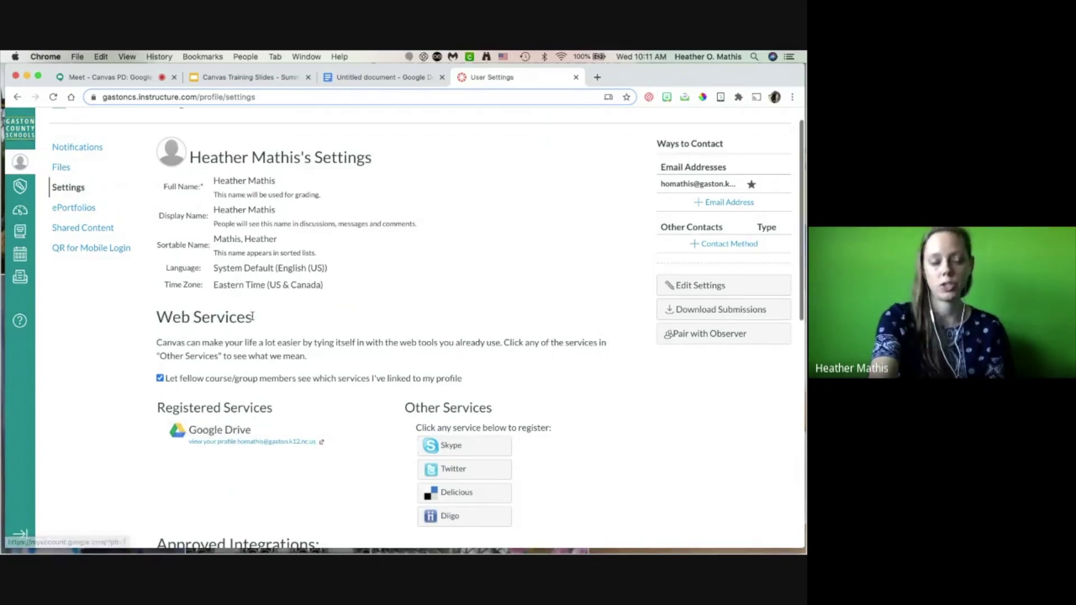
click(22, 212)
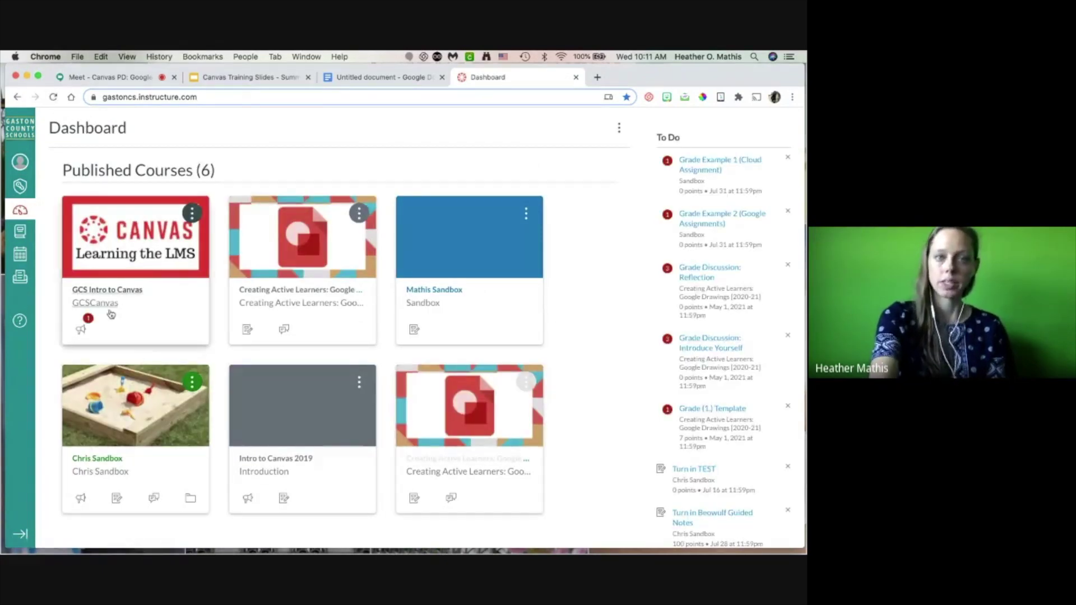
Step: Open GCS Intro to Canvas's Modules and scroll through the Google in Canvas module's lessons
click(105, 291)
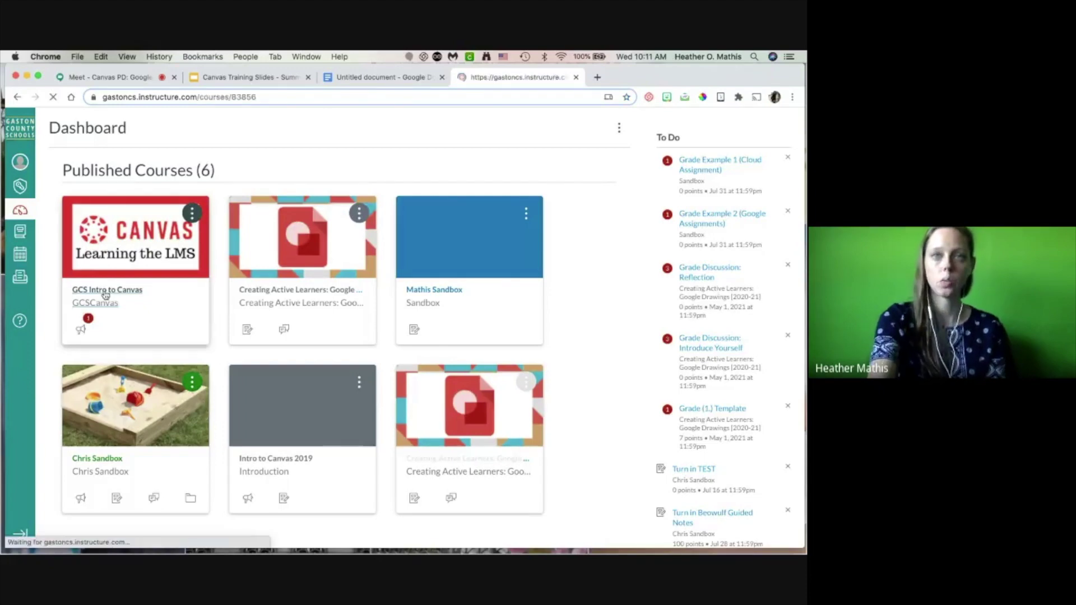
click(69, 212)
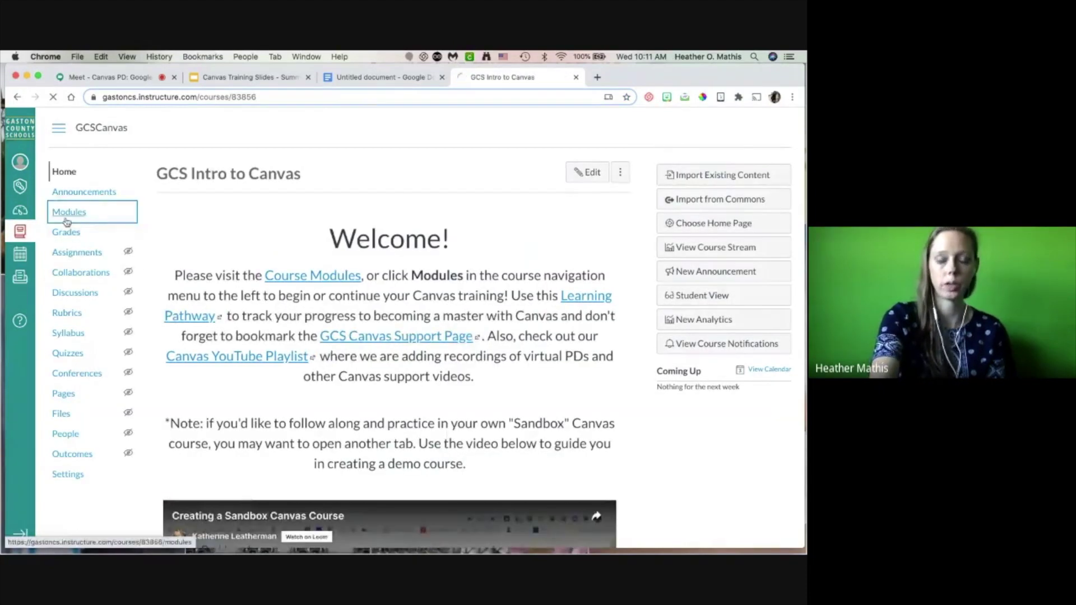
scroll(291, 286, down, 20)
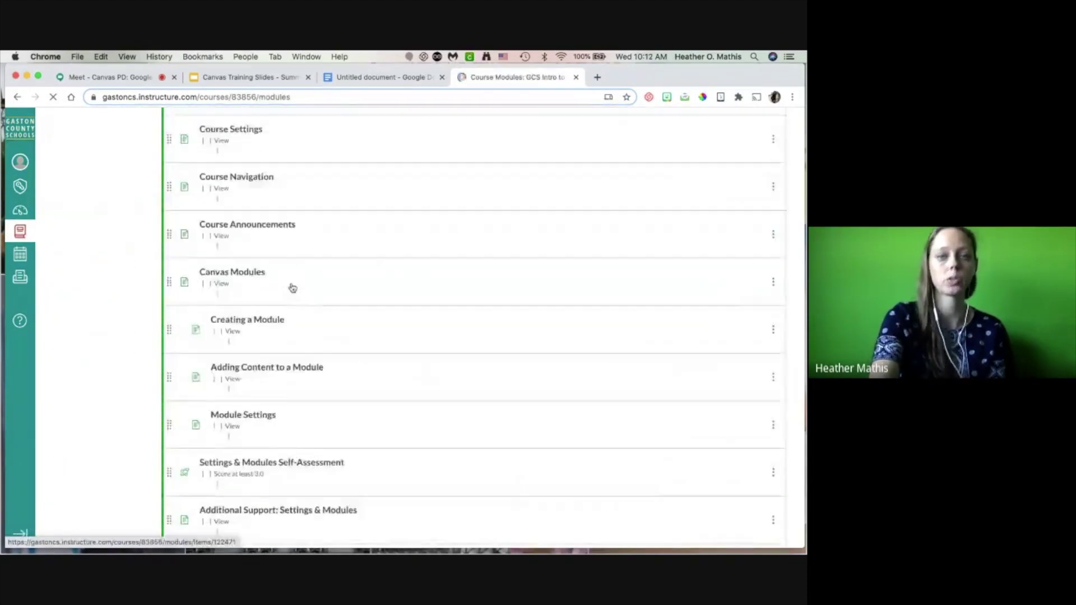
scroll(292, 287, up, 7)
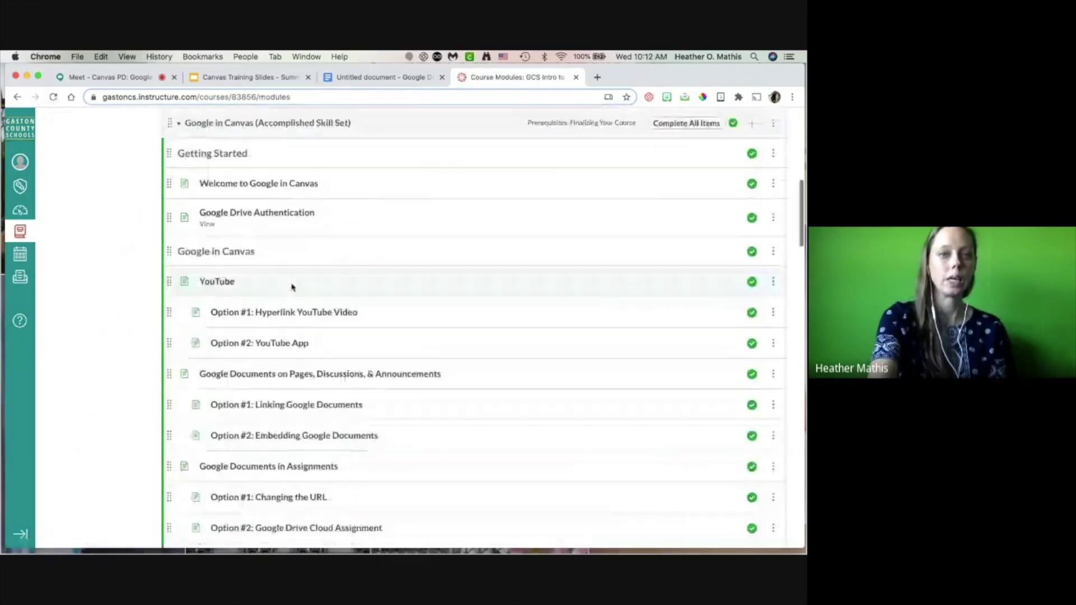
scroll(137, 275, down, 2)
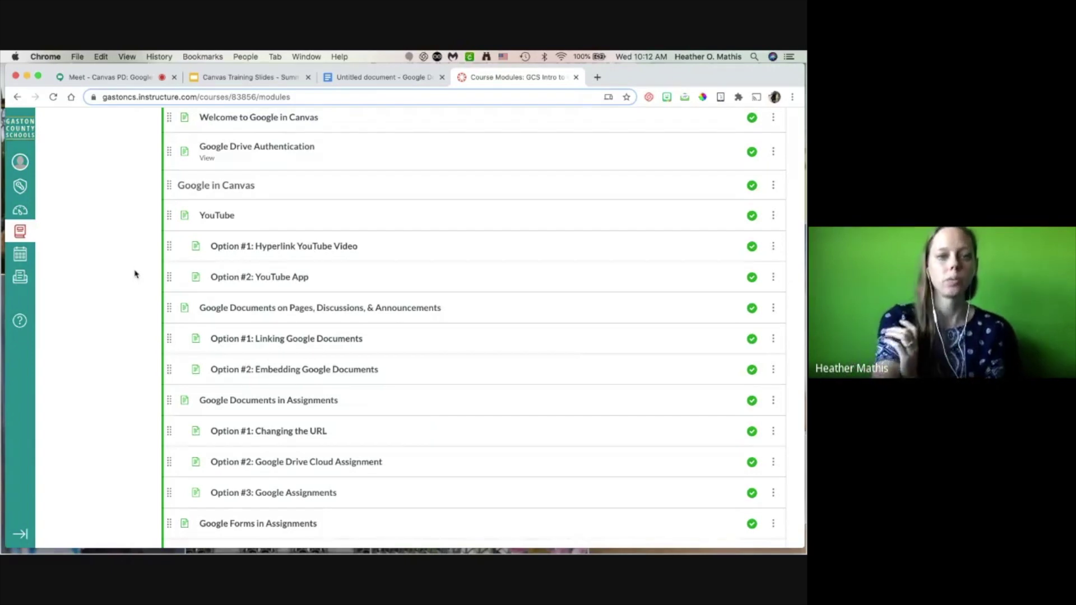
scroll(134, 274, down, 1)
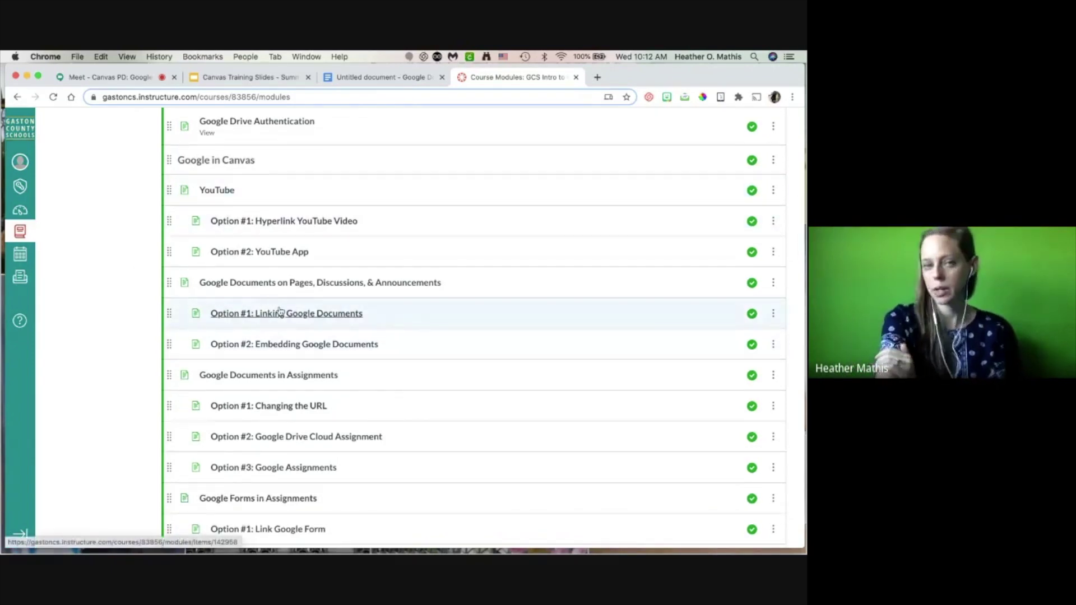
scroll(280, 312, down, 3)
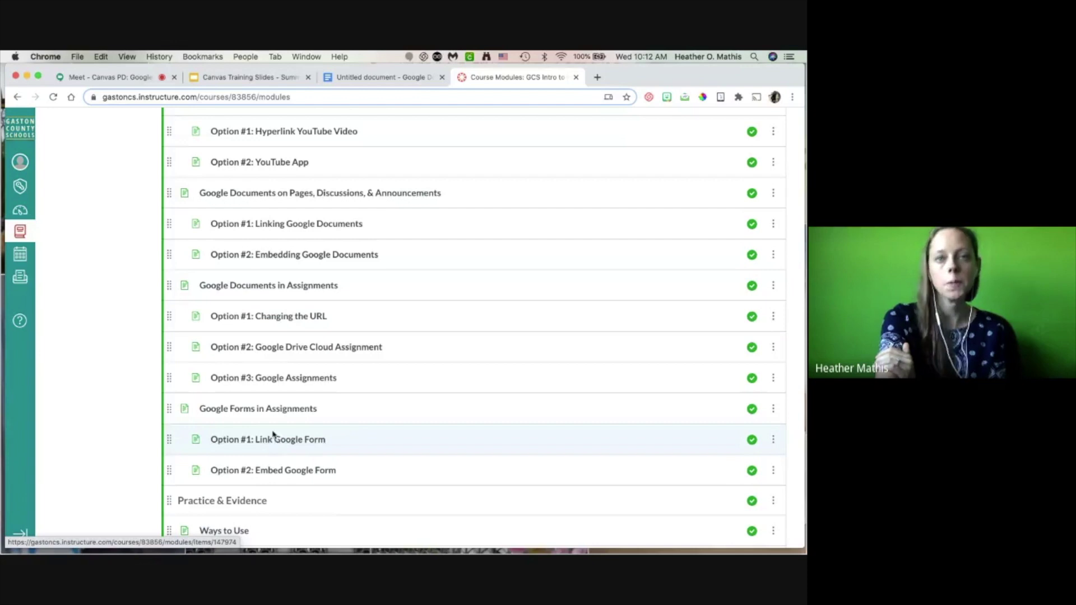
scroll(252, 256, up, 2)
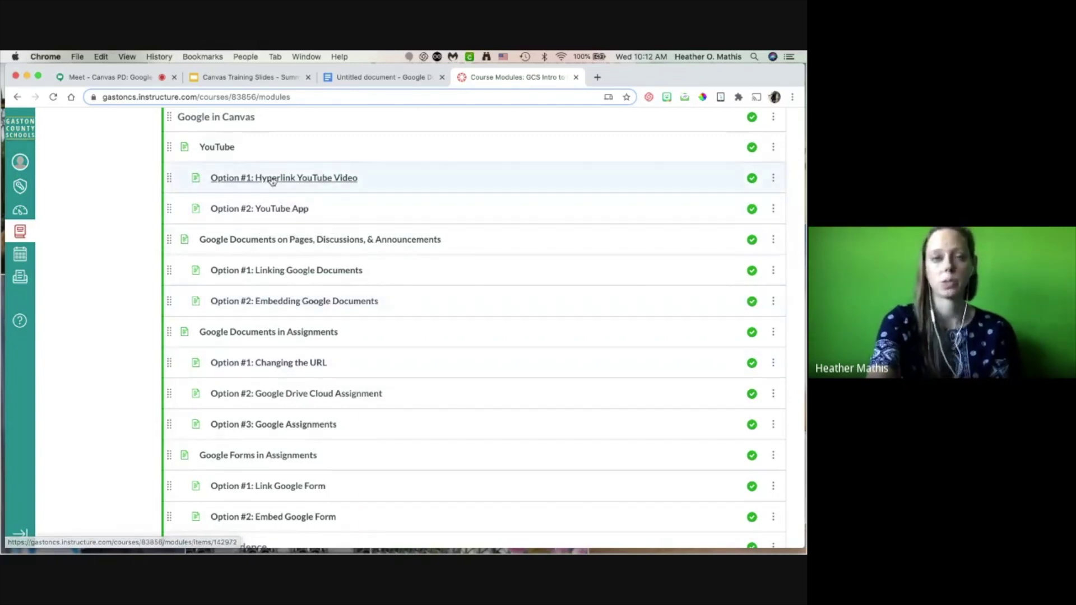
scroll(272, 181, up, 10)
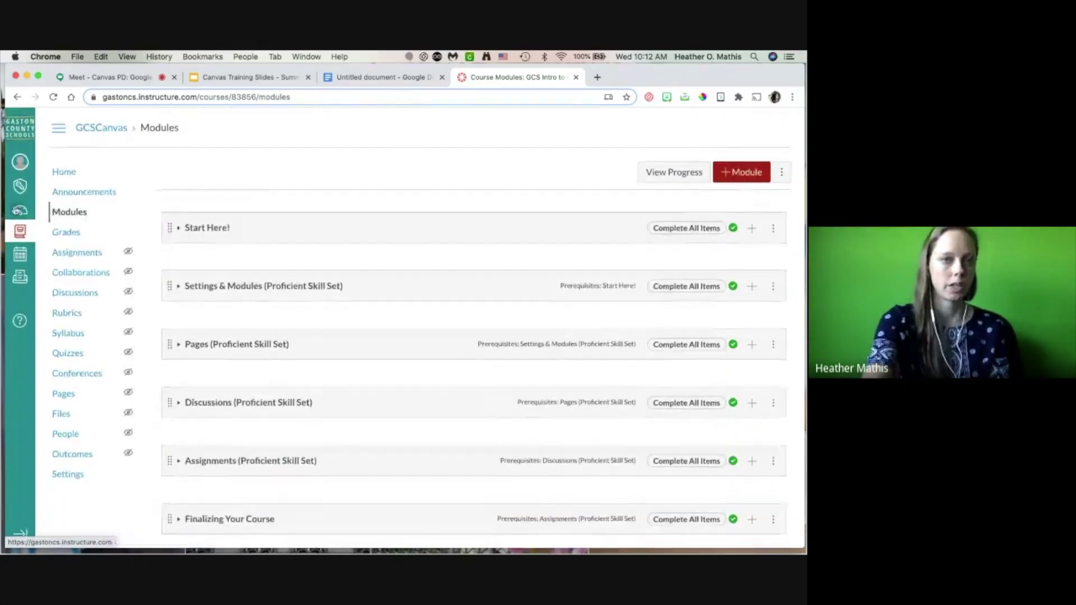
Step: Open the Mathis Sandbox course and collapse Example Module and Assignments Example
click(23, 215)
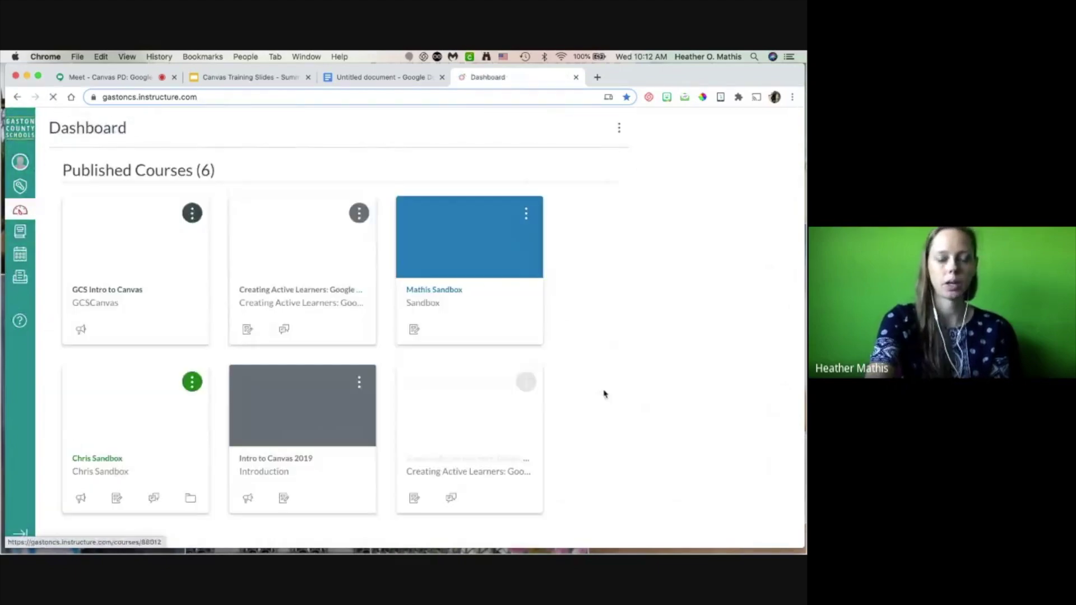
click(454, 307)
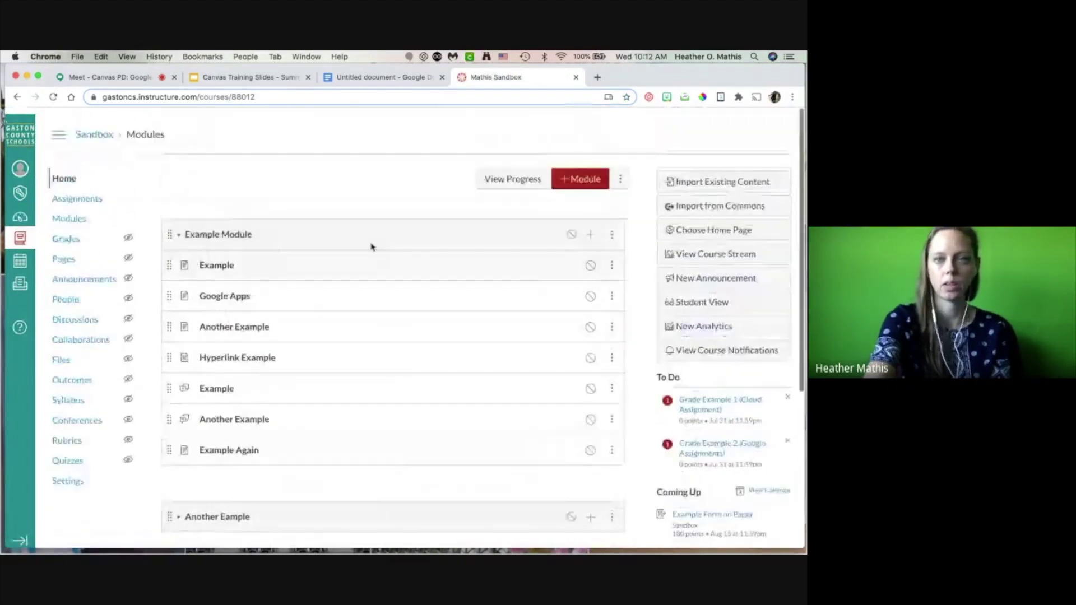
click(179, 228)
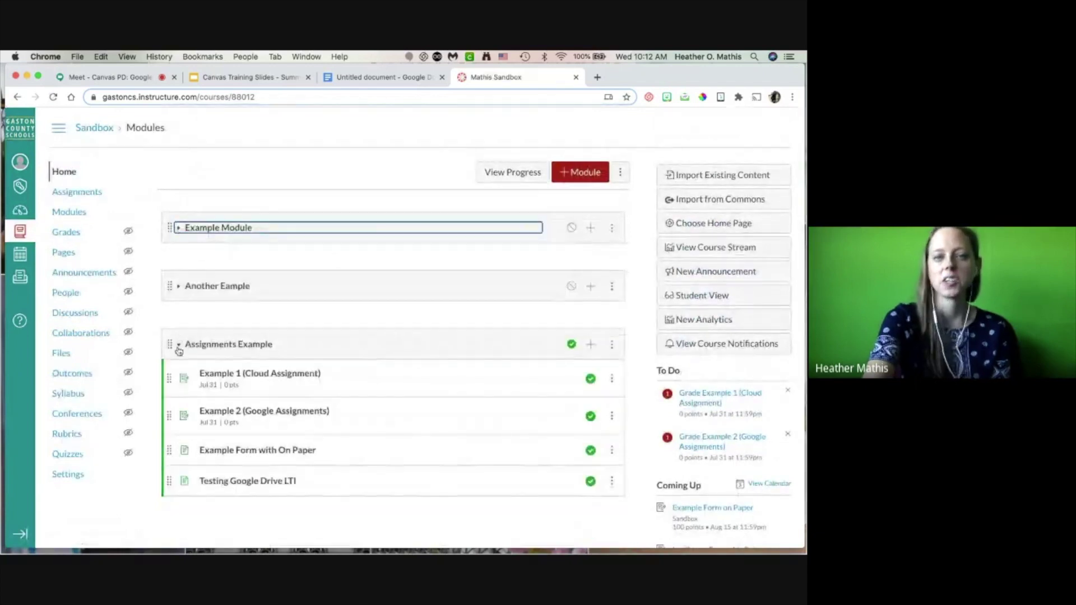
click(178, 344)
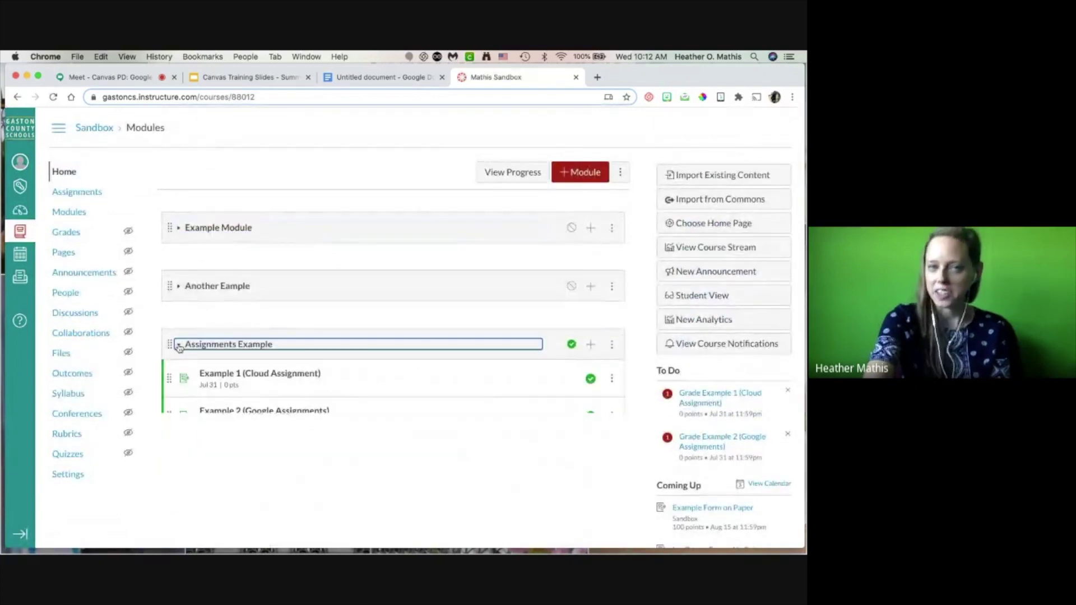
Step: Expand the Another Eample module and start adding a new item to it
click(179, 286)
click(179, 287)
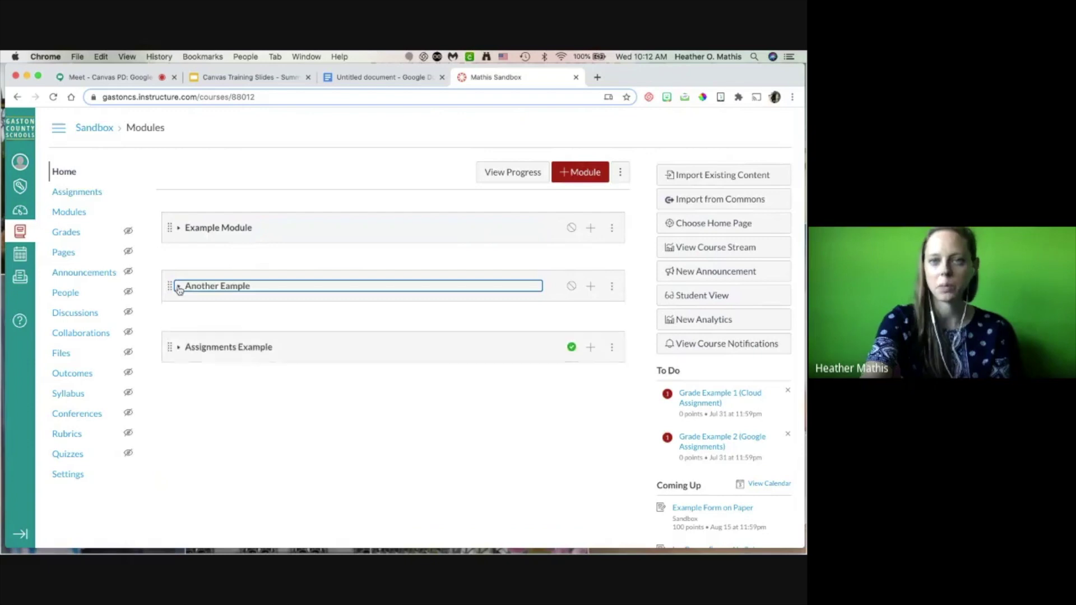
click(179, 287)
scroll(643, 327, down, 2)
click(591, 253)
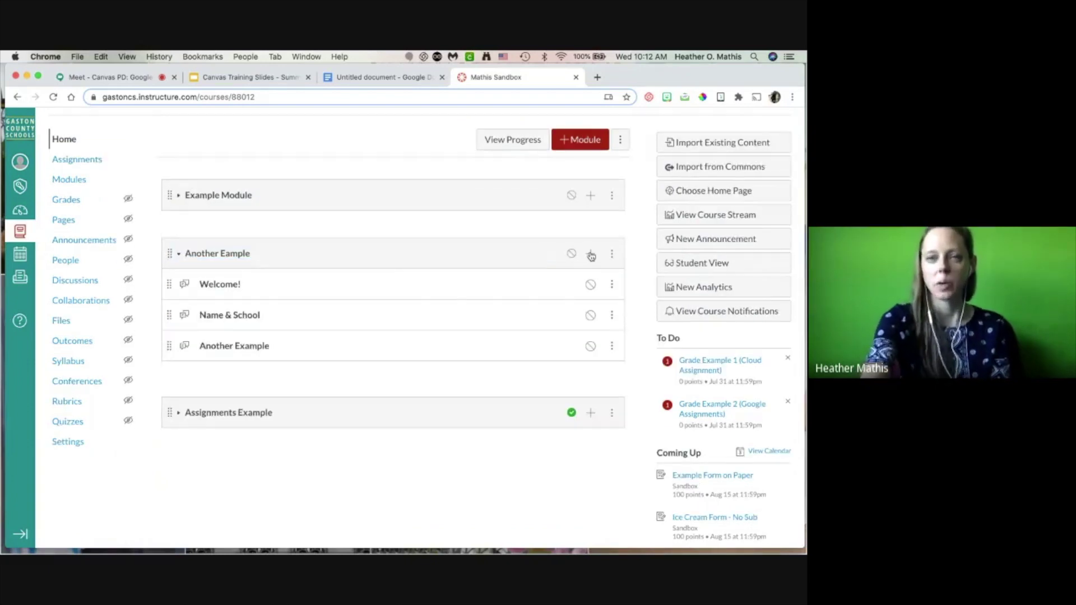
Step: Add a new Page named 'Example Again with Link' to the module
click(284, 241)
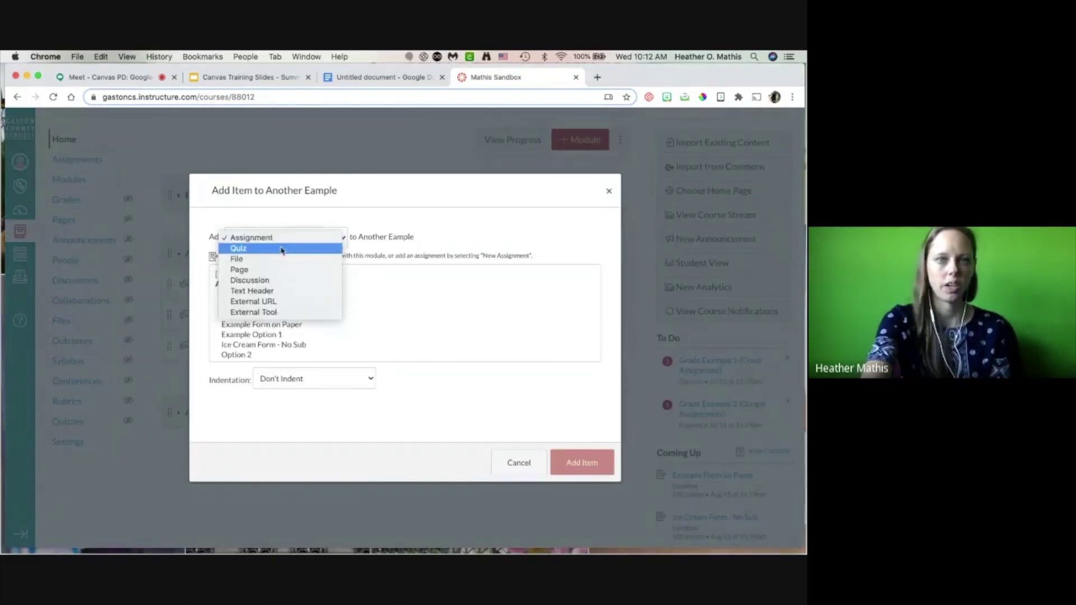
click(284, 270)
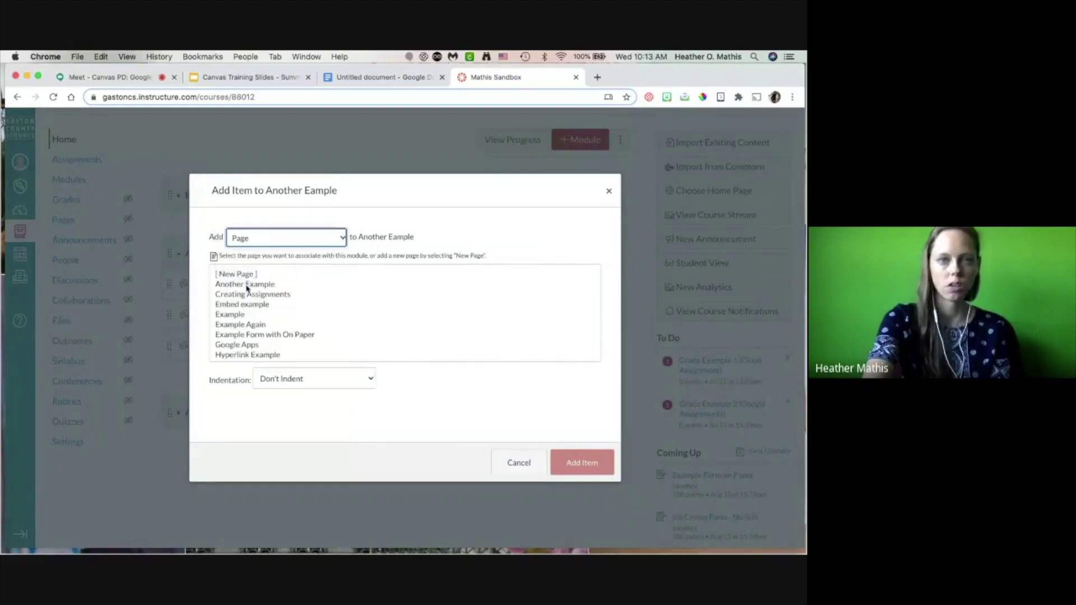
click(234, 275)
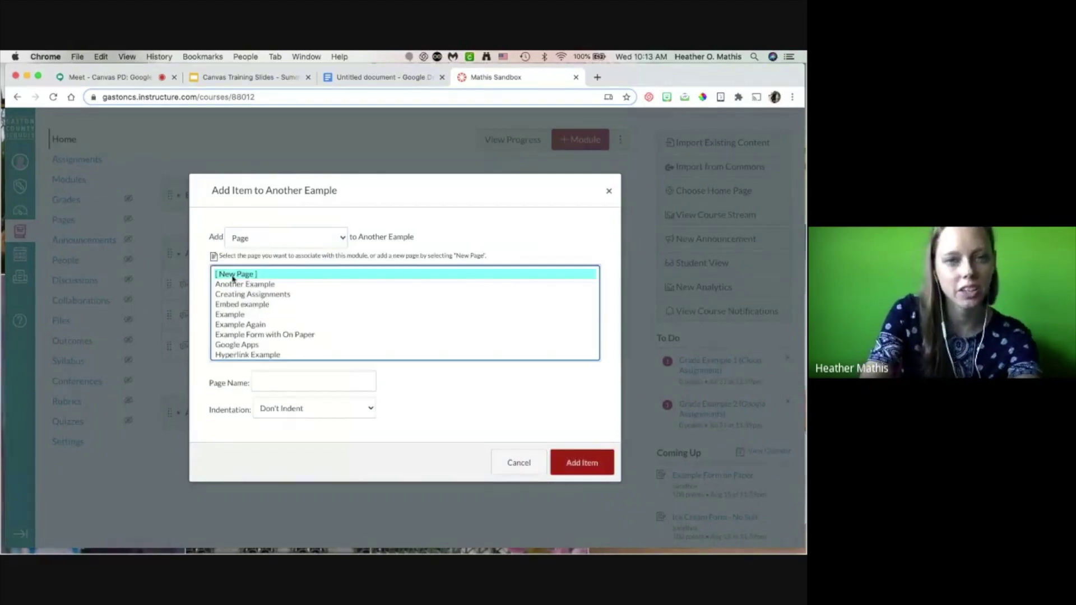
click(278, 372)
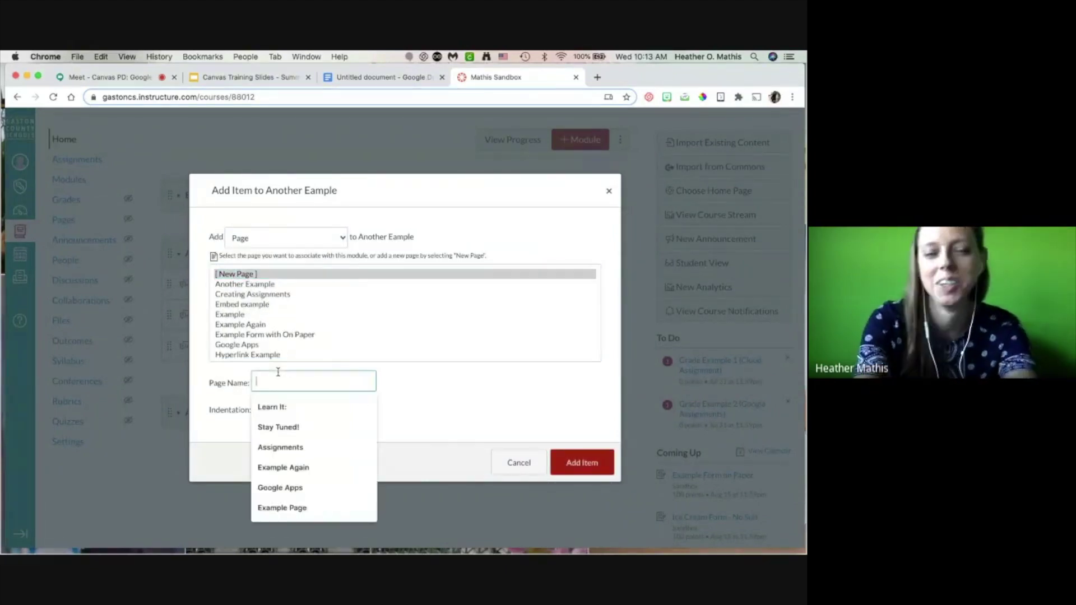
text(Exam)
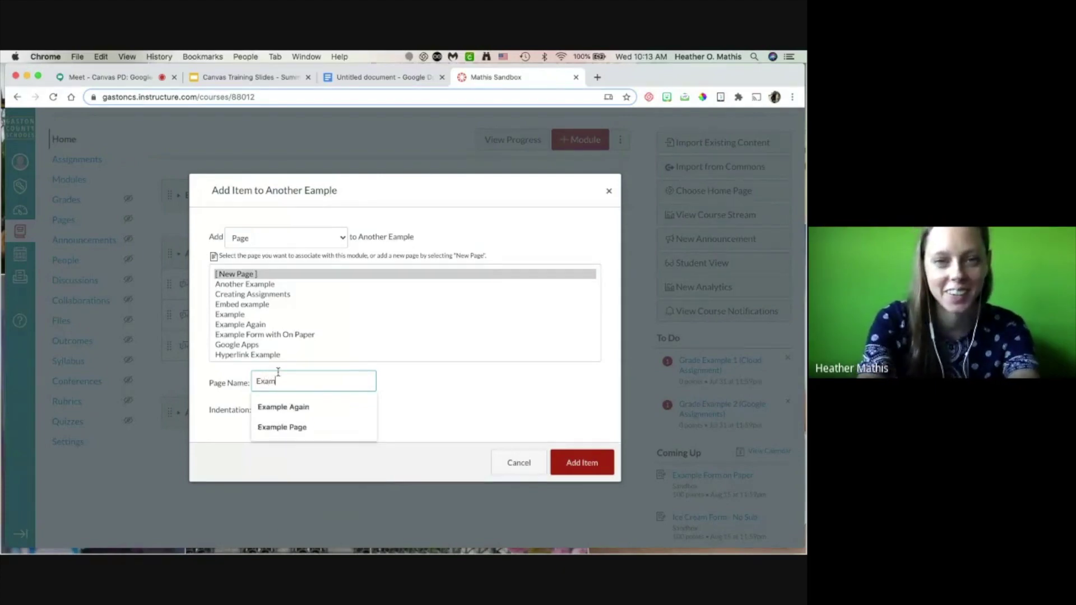
text(ple Again)
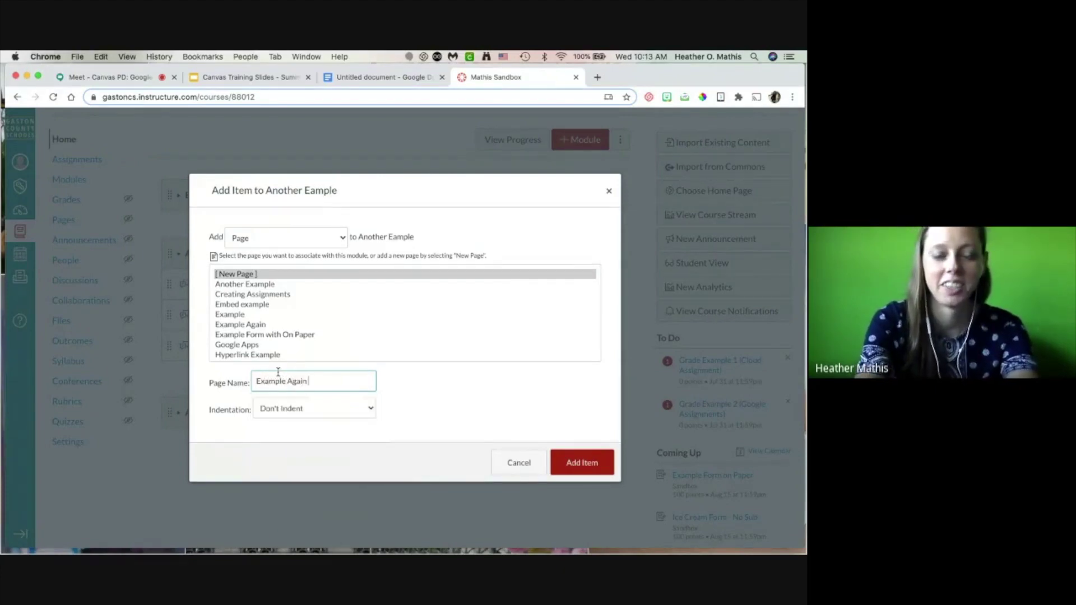
text( with Links)
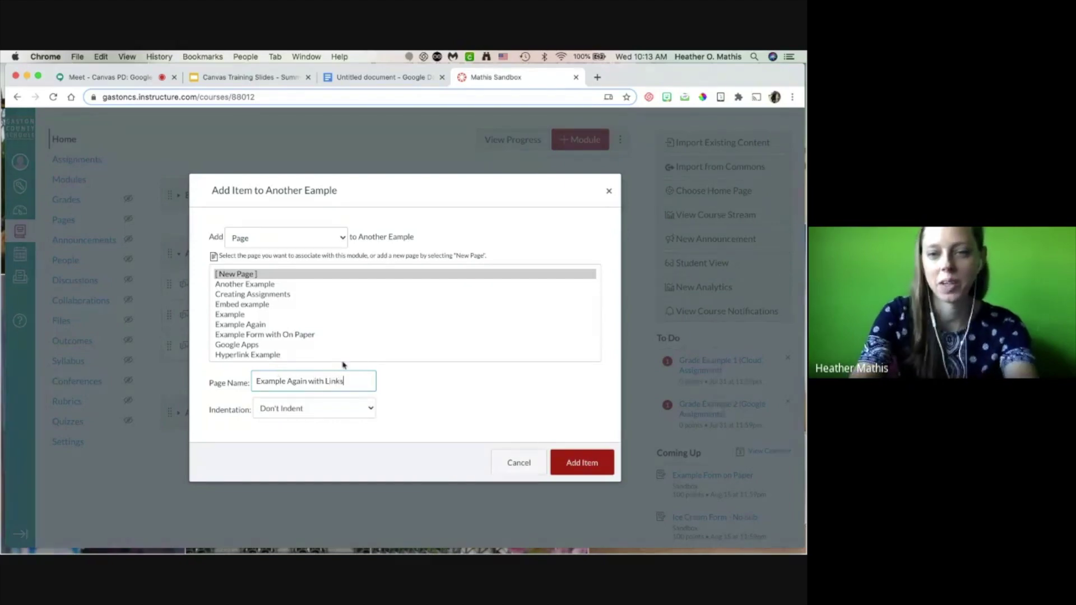
click(583, 464)
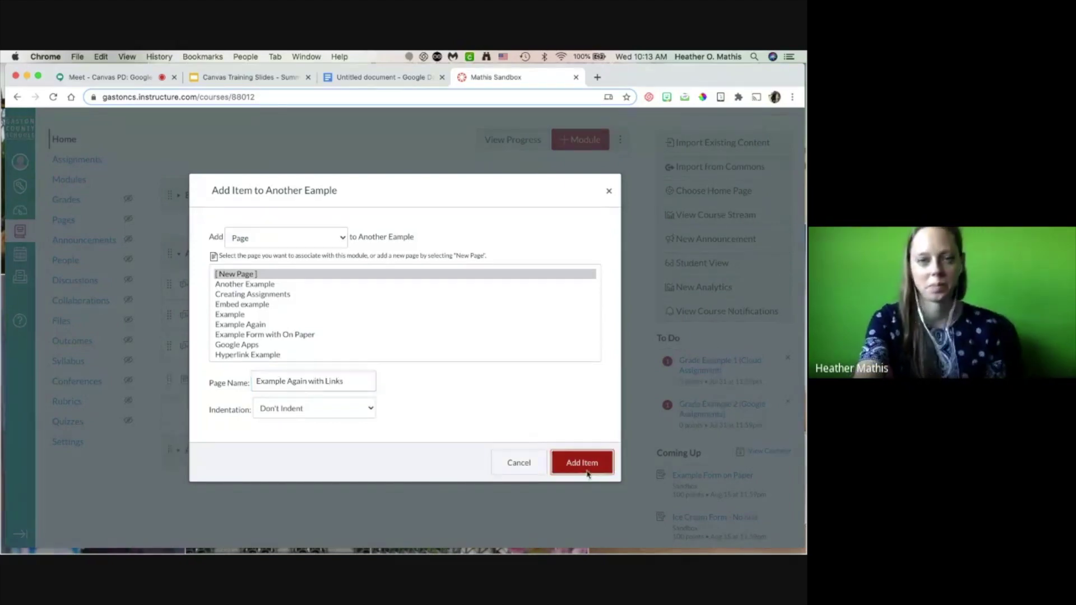
Step: Open the Example Again with Links page from the module and switch it to edit mode
scroll(461, 409, down, 1)
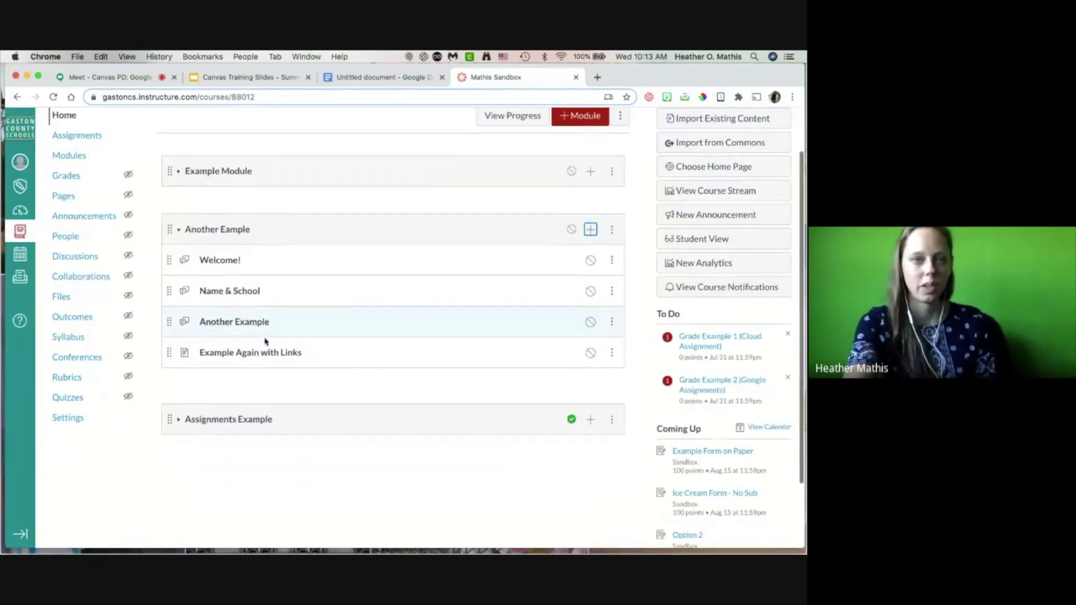
click(235, 324)
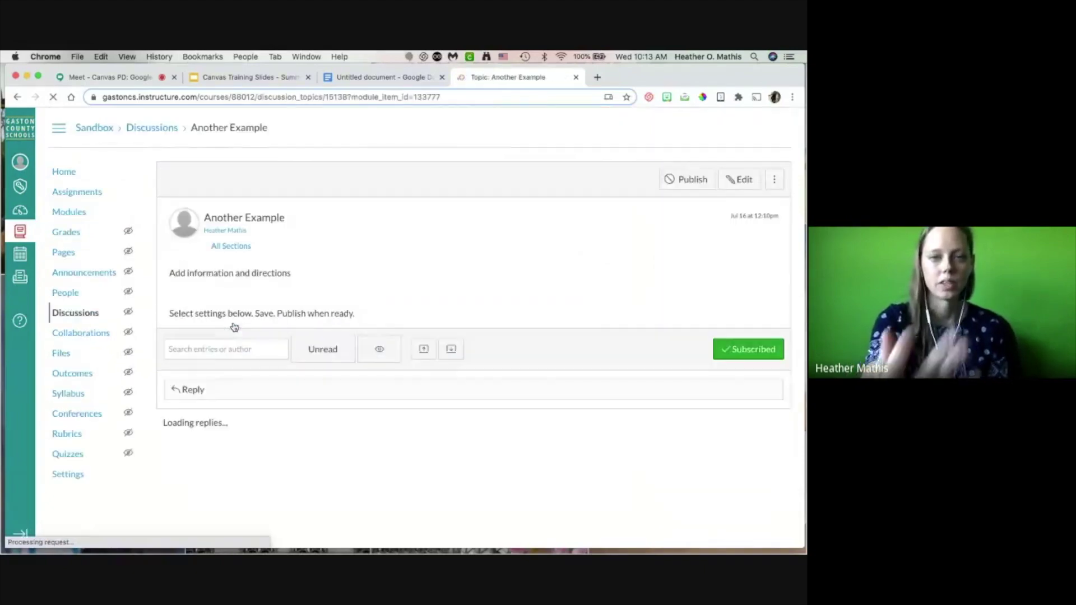
click(17, 96)
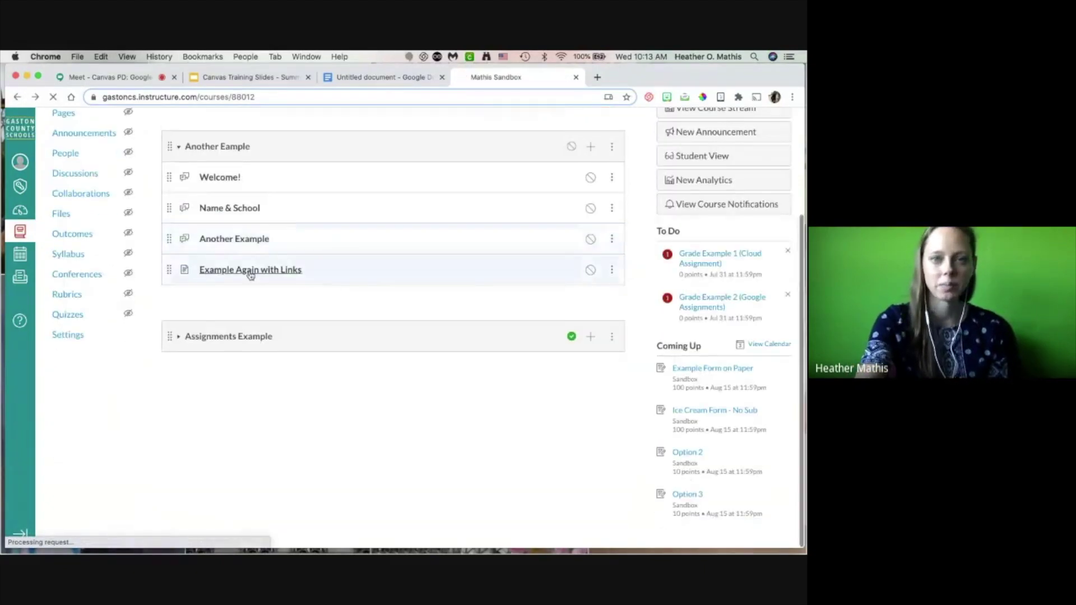
click(247, 272)
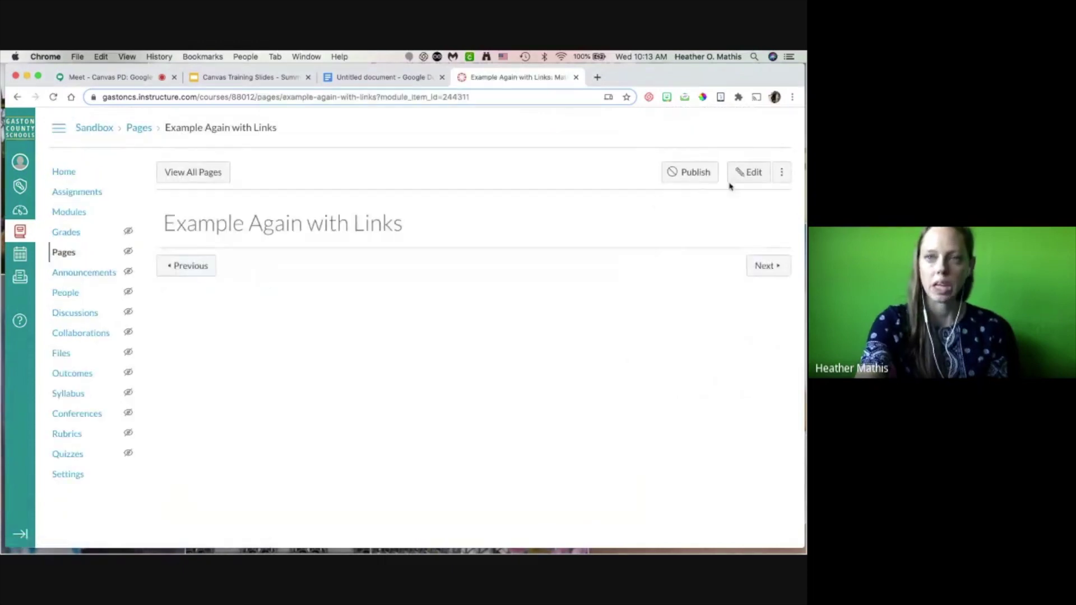
click(752, 175)
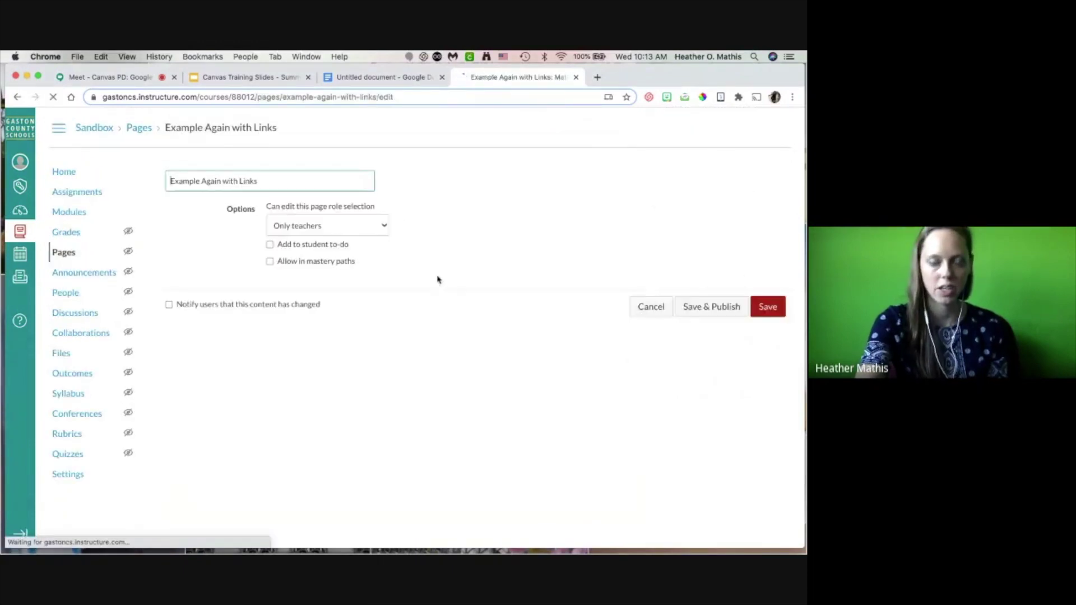
Step: Drag the page body editor taller and test typing in it
click(403, 252)
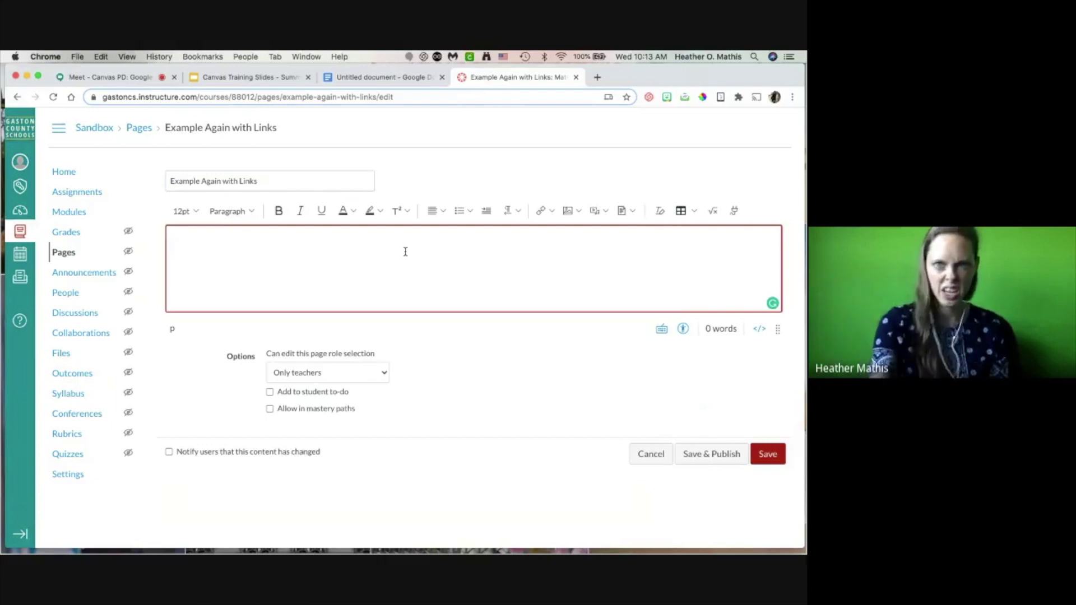
drag(777, 330, 777, 471)
click(217, 231)
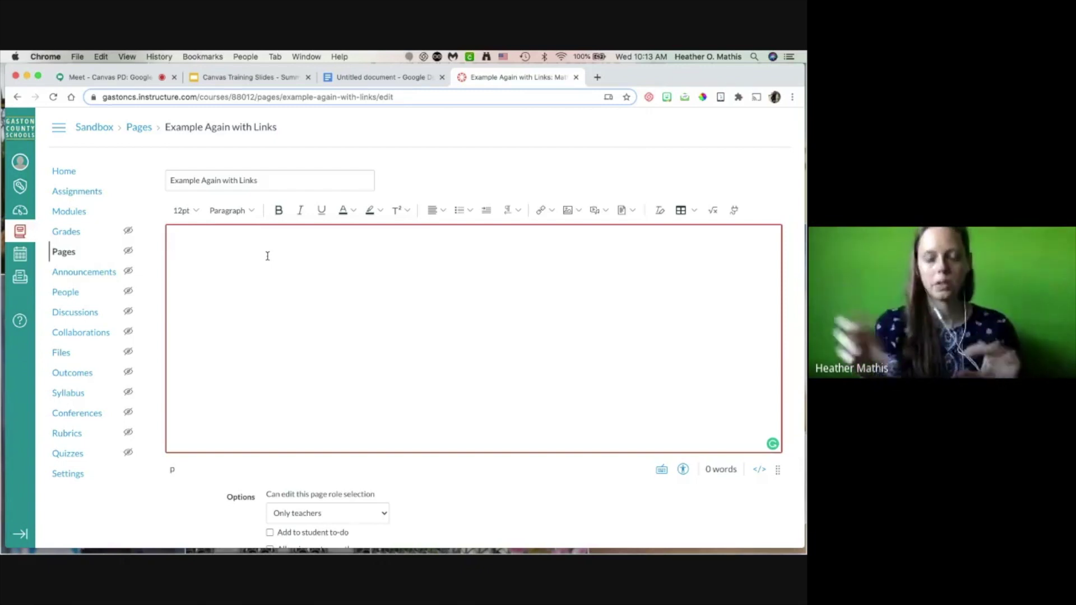
text(lksdfaksdfk';alsdf)
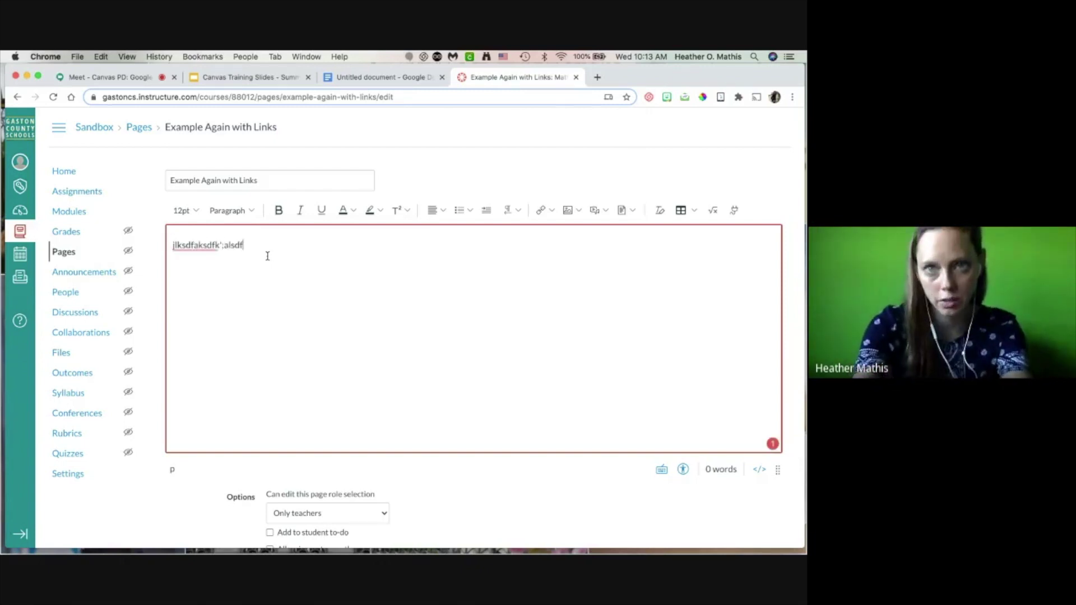
key(BackSpace)
key(BackSpace)
key(BackSpace)
key(BackSpace)
key(BackSpace)
key(BackSpace)
key(BackSpace)
key(BackSpace)
key(BackSpace)
key(BackSpace)
key(BackSpace)
key(BackSpace)
key(BackSpace)
key(BackSpace)
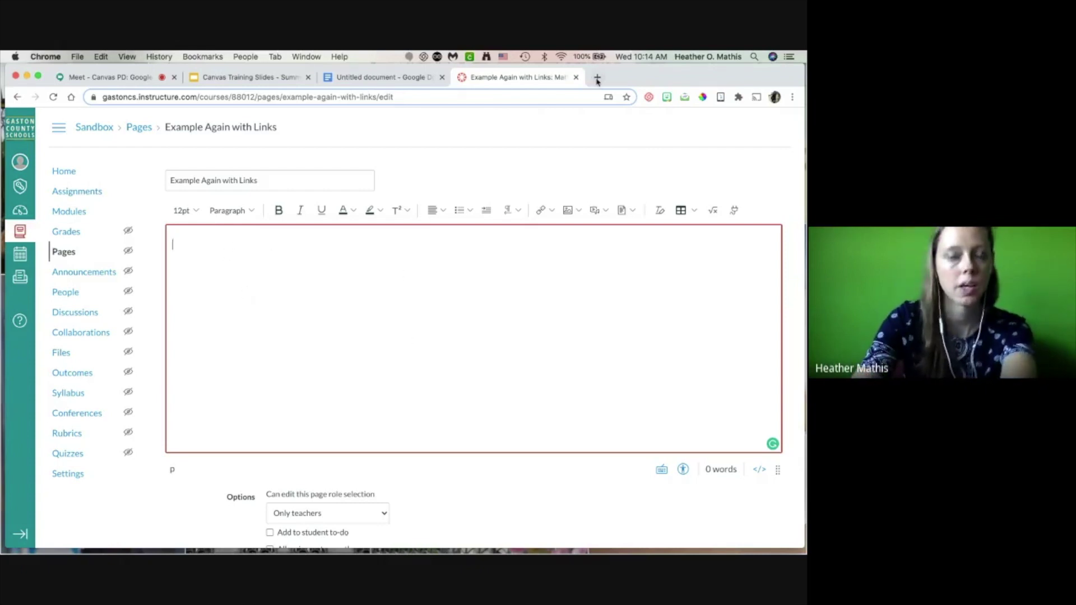
Step: Copy the training slides' web address from the Slides tab and return to the Canvas editor
click(264, 79)
click(284, 99)
key(super+c)
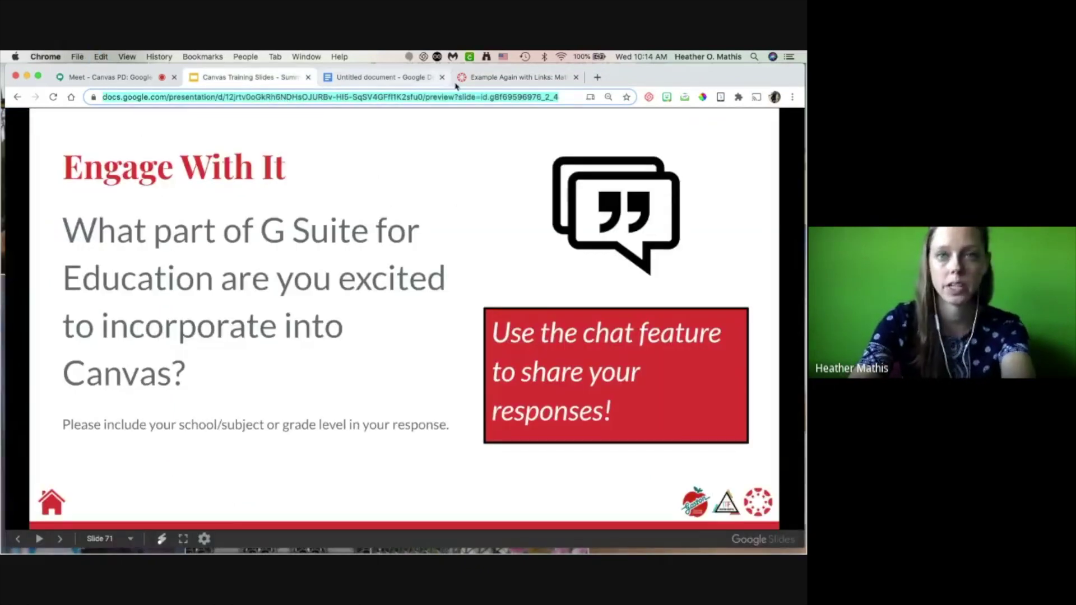
double_click(429, 99)
key(super+c)
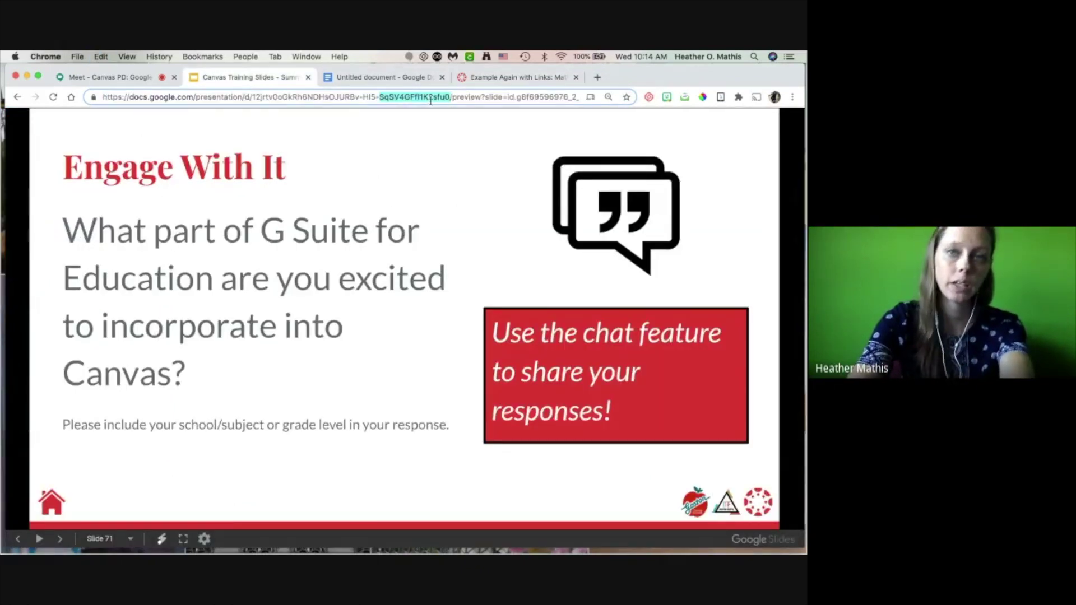
triple_click(430, 99)
click(503, 77)
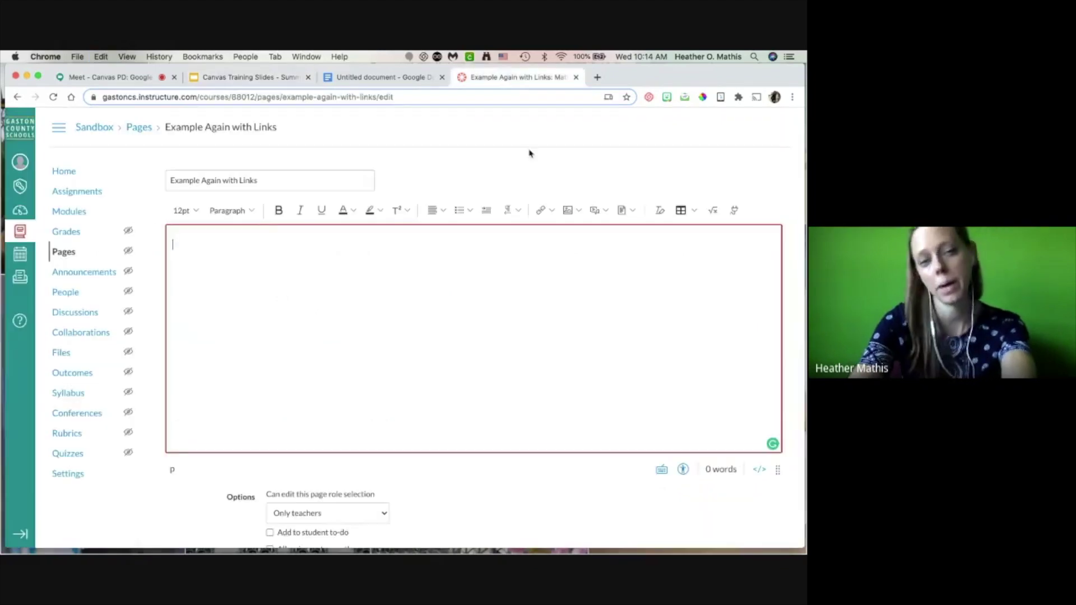
click(324, 251)
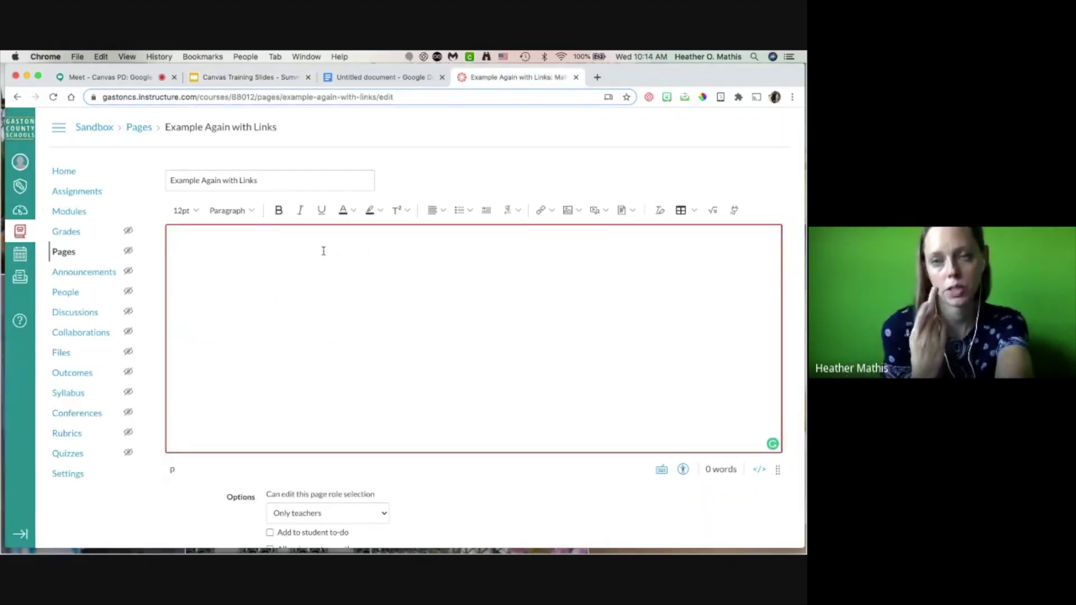
click(546, 210)
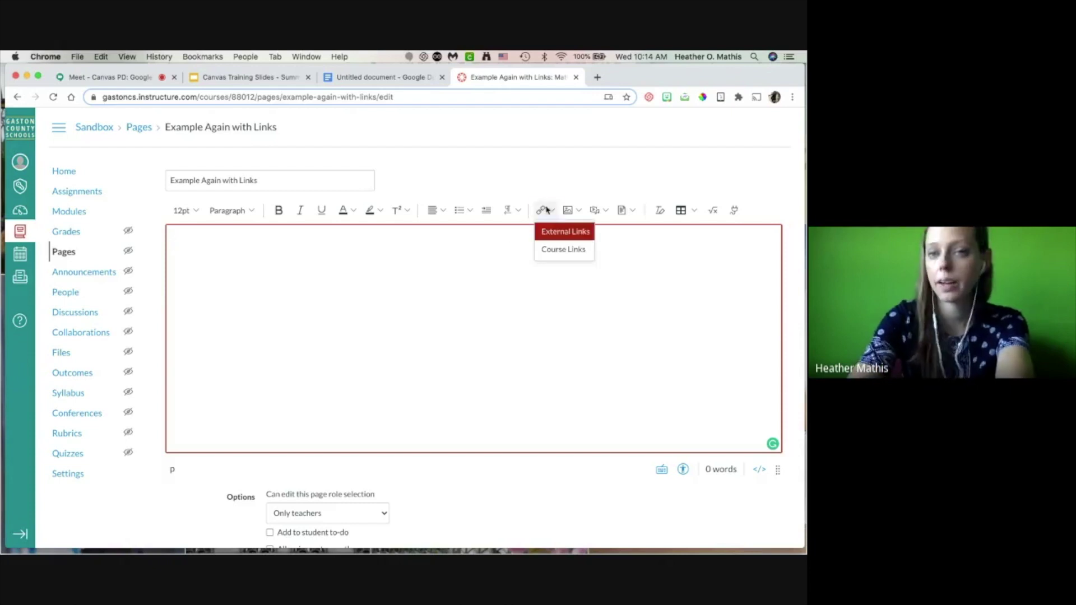
click(569, 251)
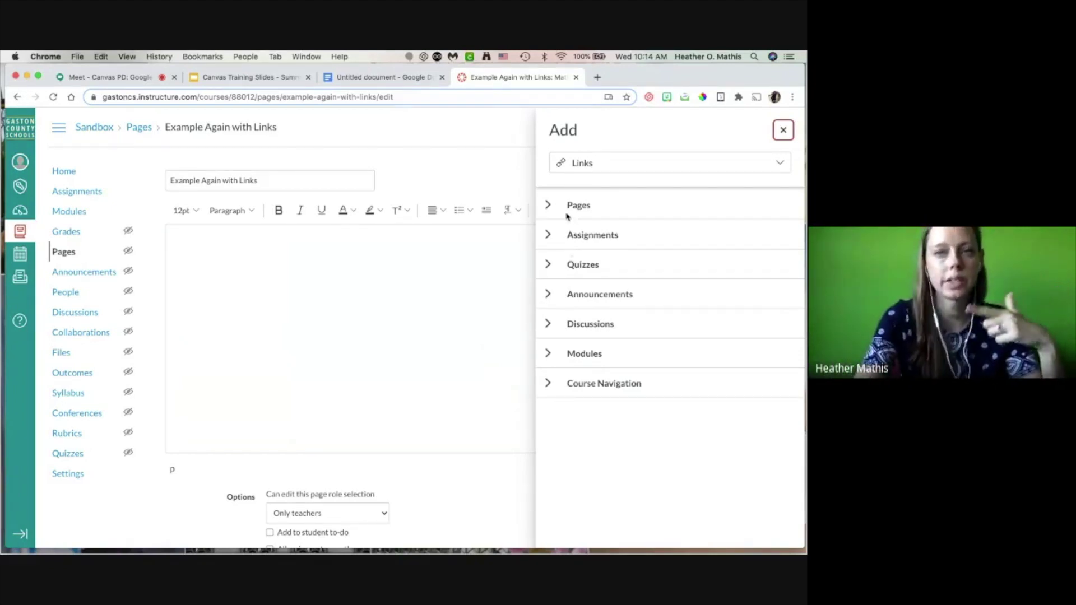
click(548, 207)
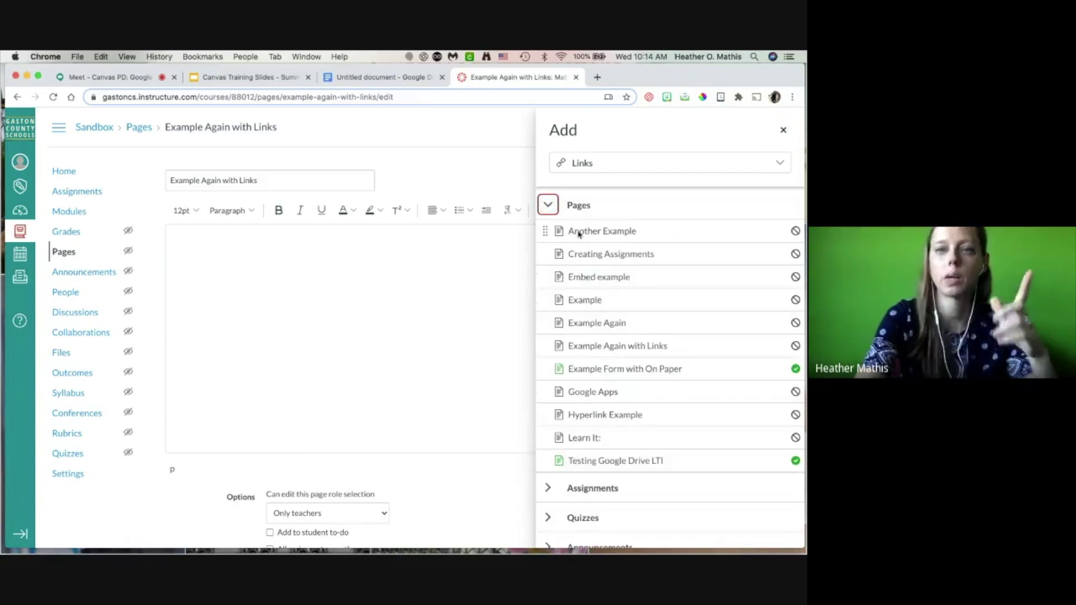
click(576, 230)
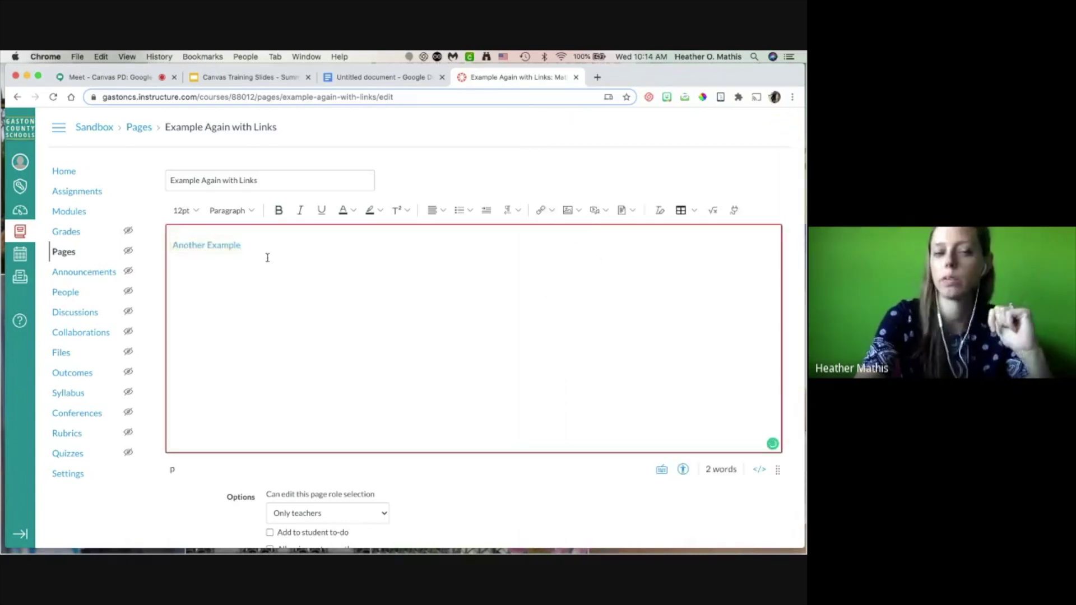
key(BackSpace)
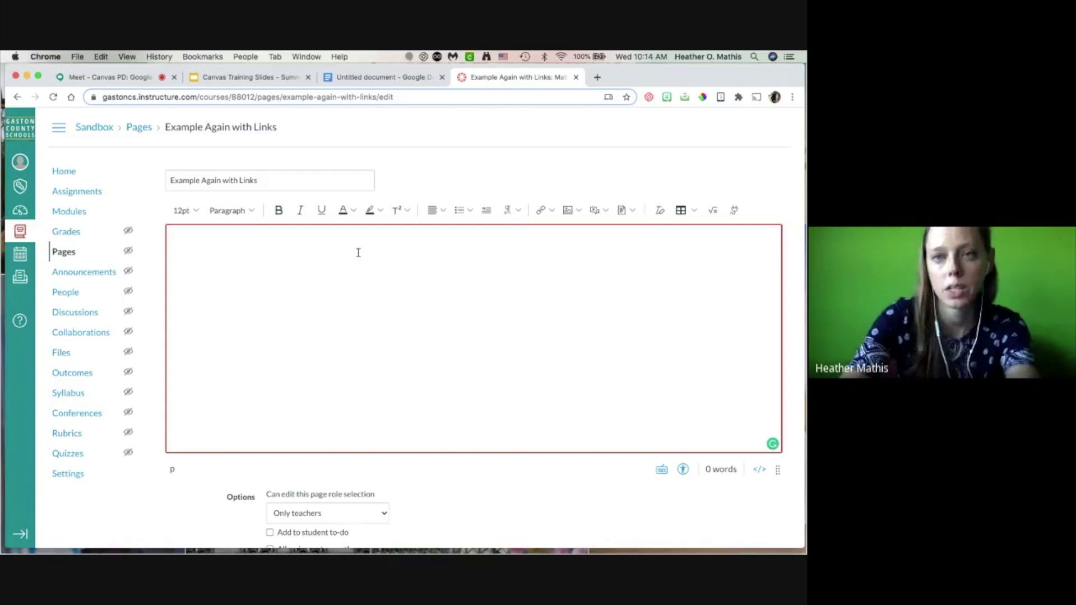
Step: Insert an external link to the pasted slides URL with display text 'Look at this Google Slide.'
click(548, 211)
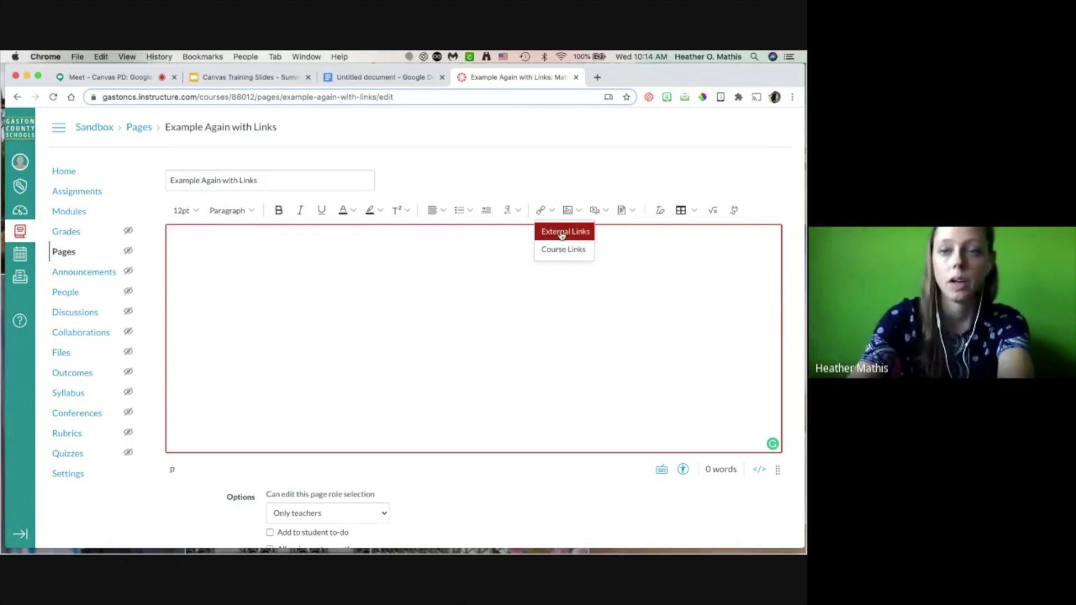
click(562, 233)
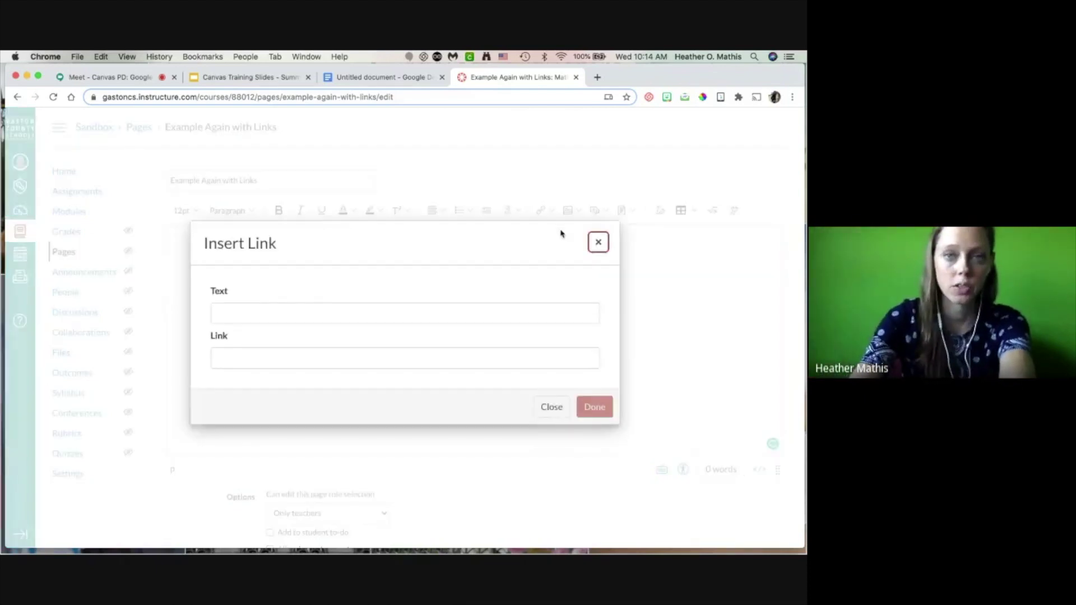
click(242, 355)
key(super+v)
click(246, 315)
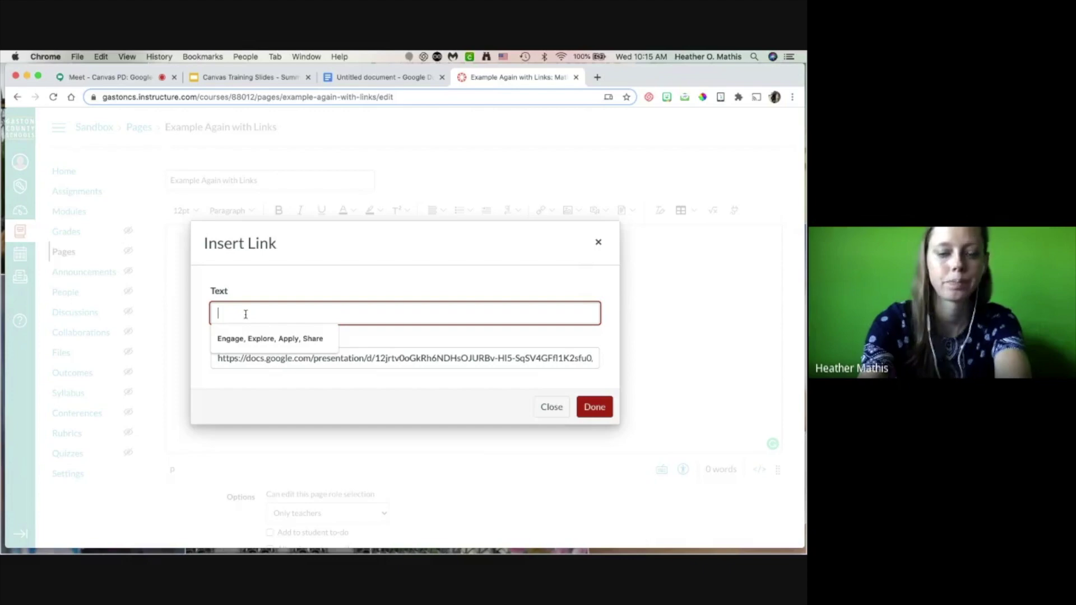
text(W)
key(BackSpace)
text(Loo)
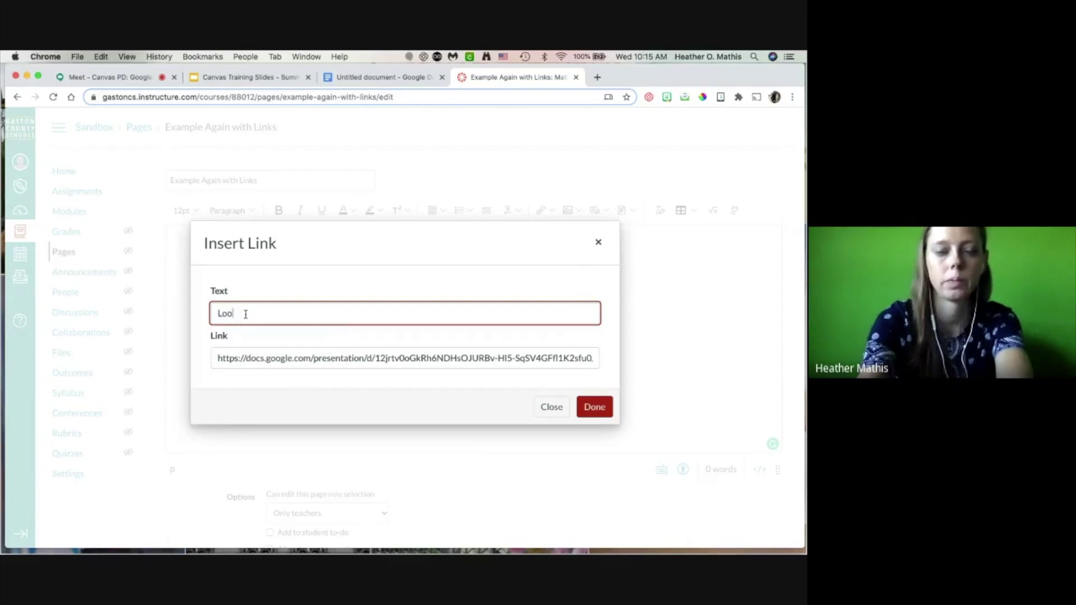
text(k at this )
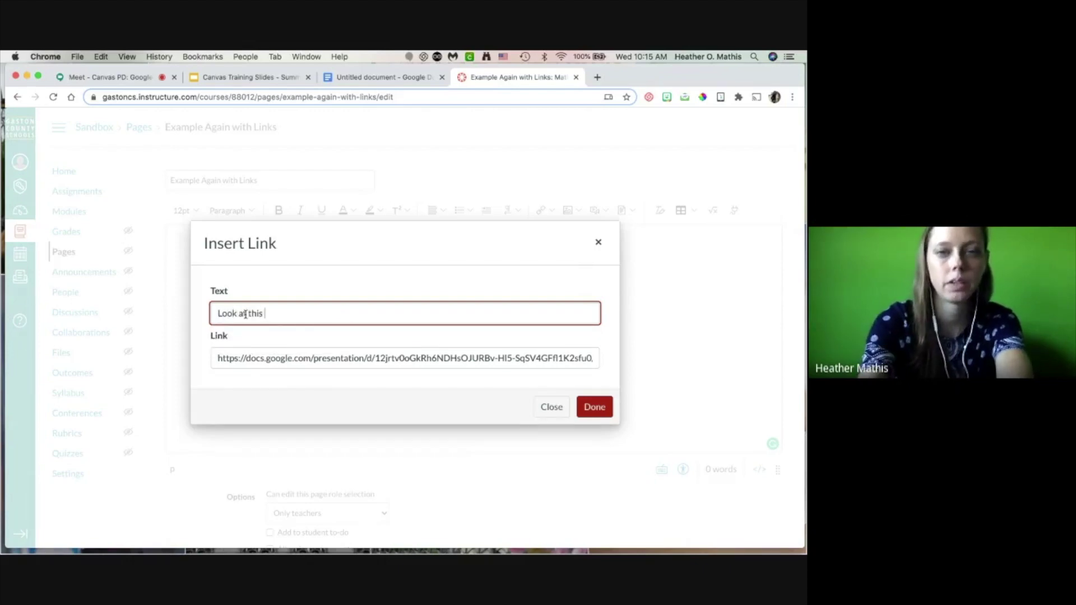
text(Google Slide)
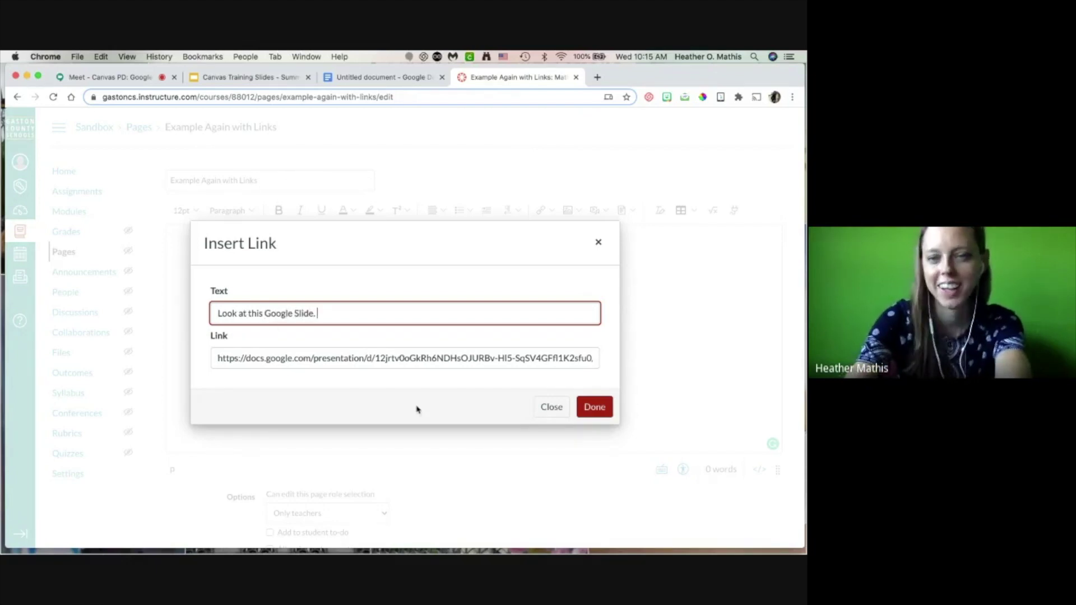
text(.)
click(594, 408)
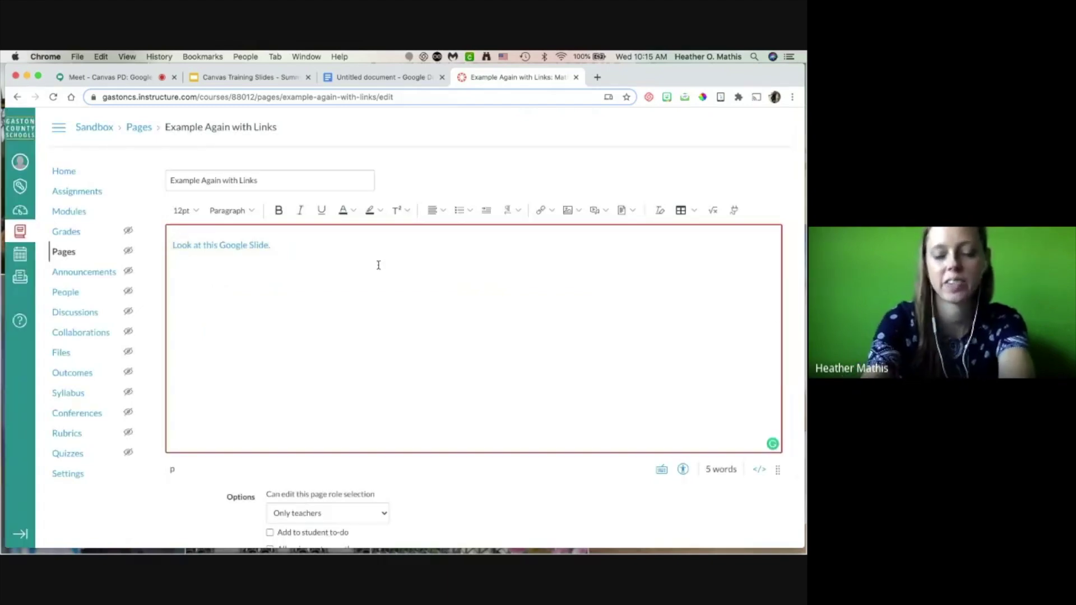
Step: Type the new sentence 'Check out this Google Slide presentation.'
text(Check outh)
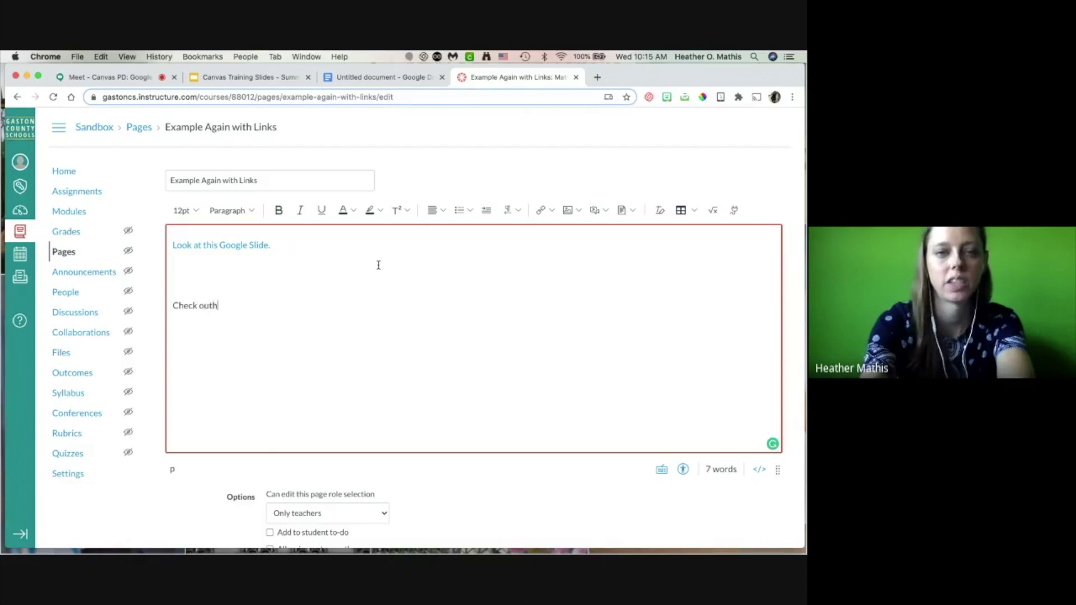
key(BackSpace)
text(this )
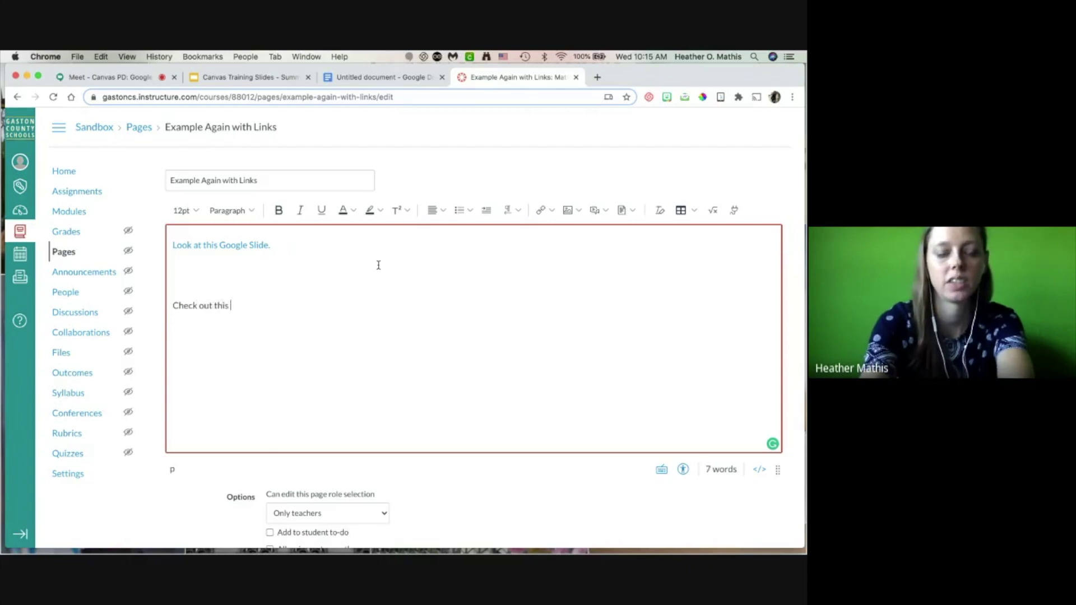
text(Google Slide p)
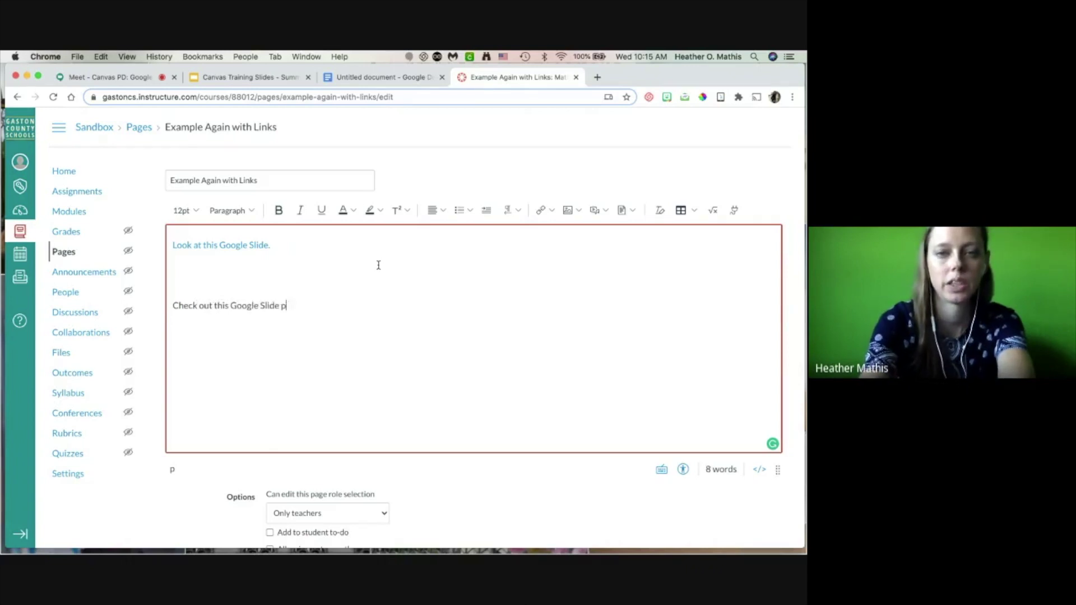
text(resentation.)
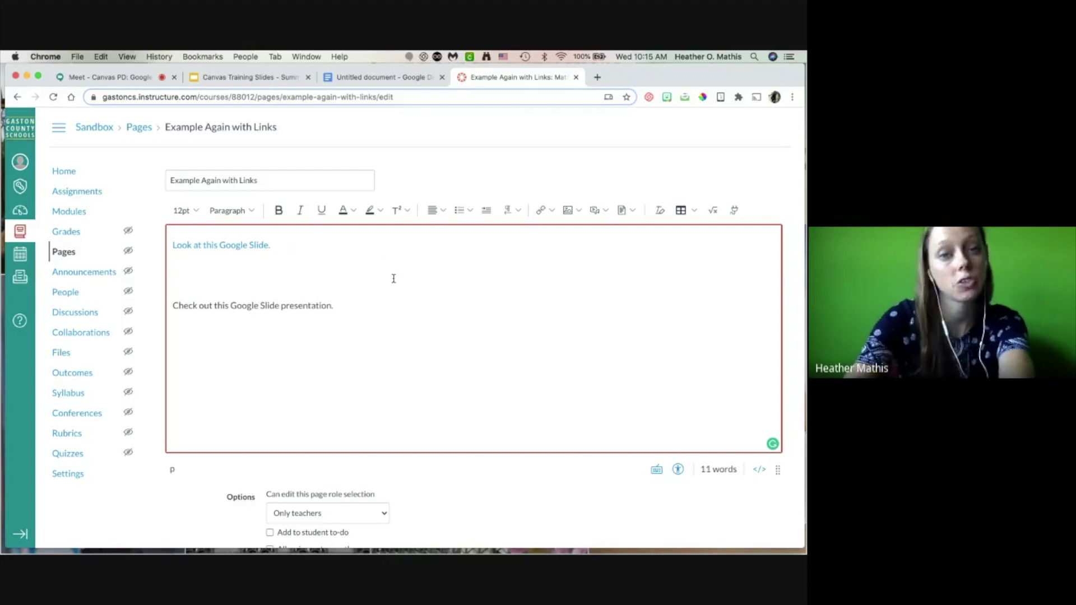
Step: Link the words 'Check out this' to the pasted Google Slides presentation address
drag(172, 306, 229, 308)
click(541, 210)
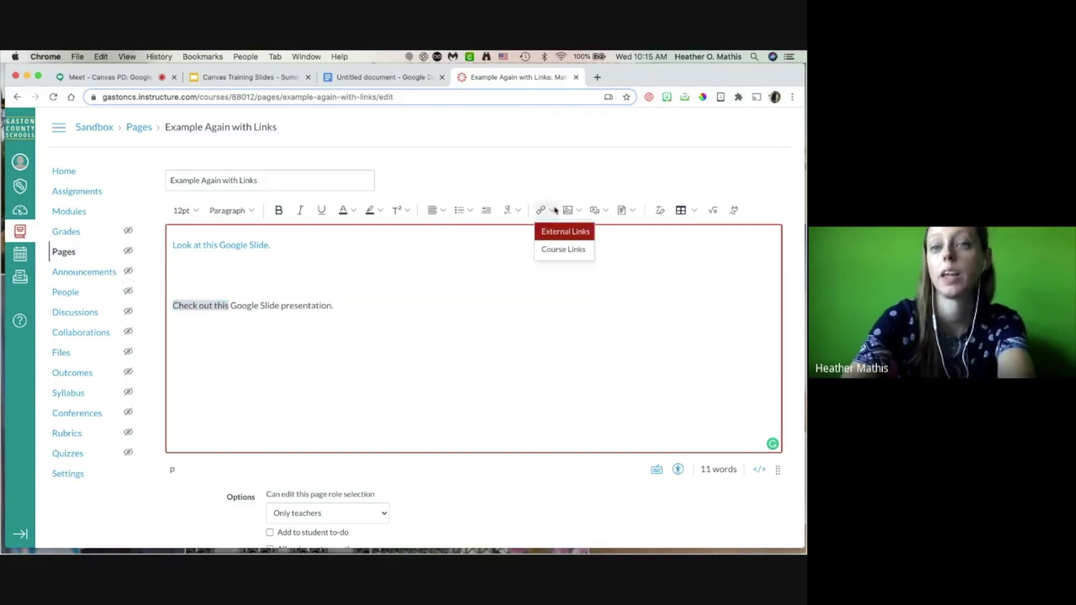
click(564, 234)
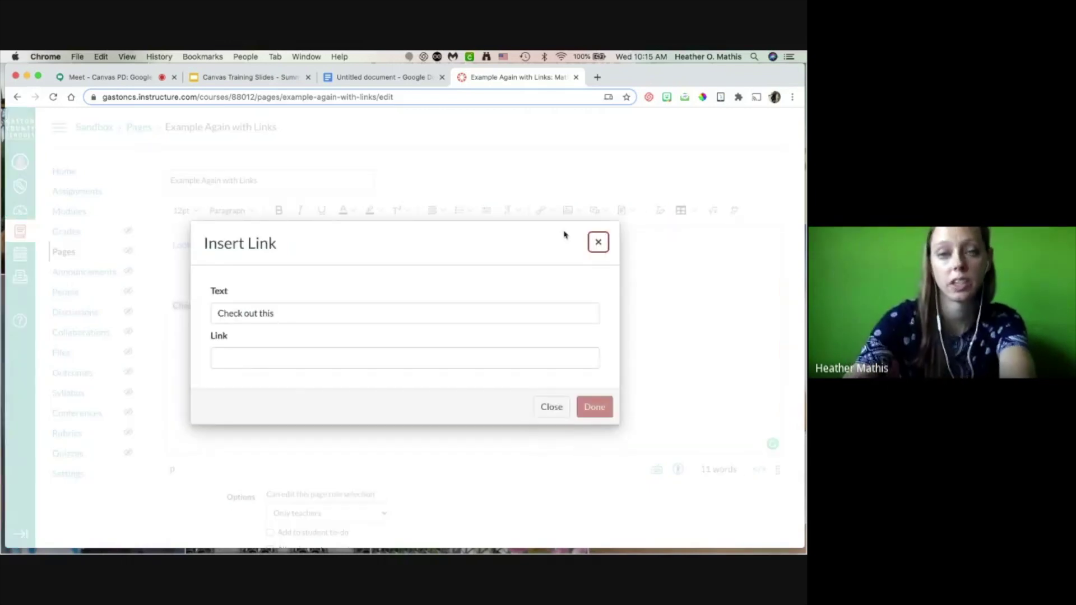
click(344, 353)
key(super+v)
click(594, 406)
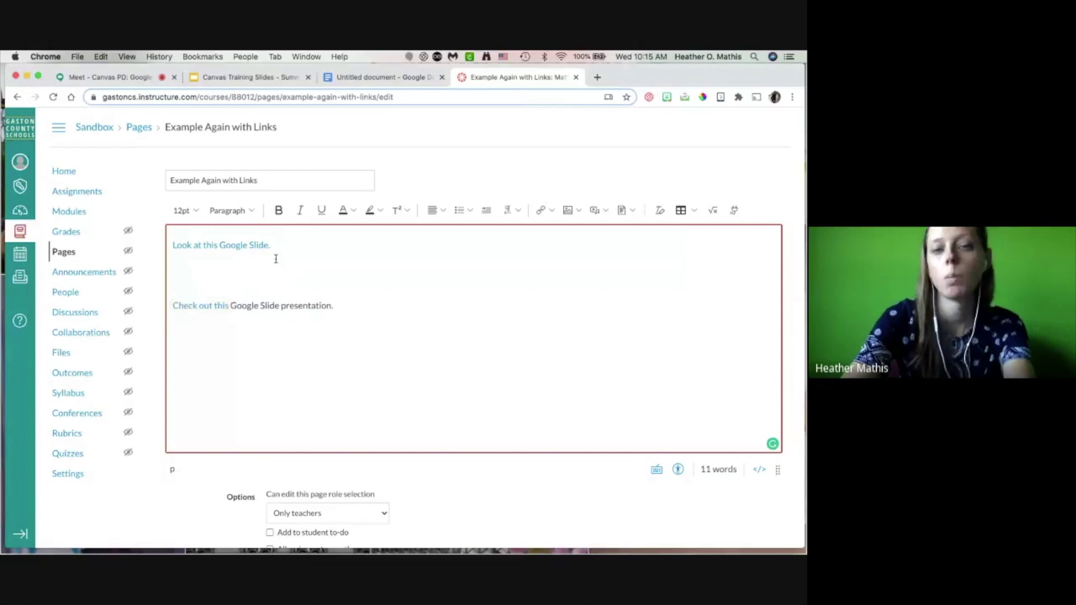
click(250, 247)
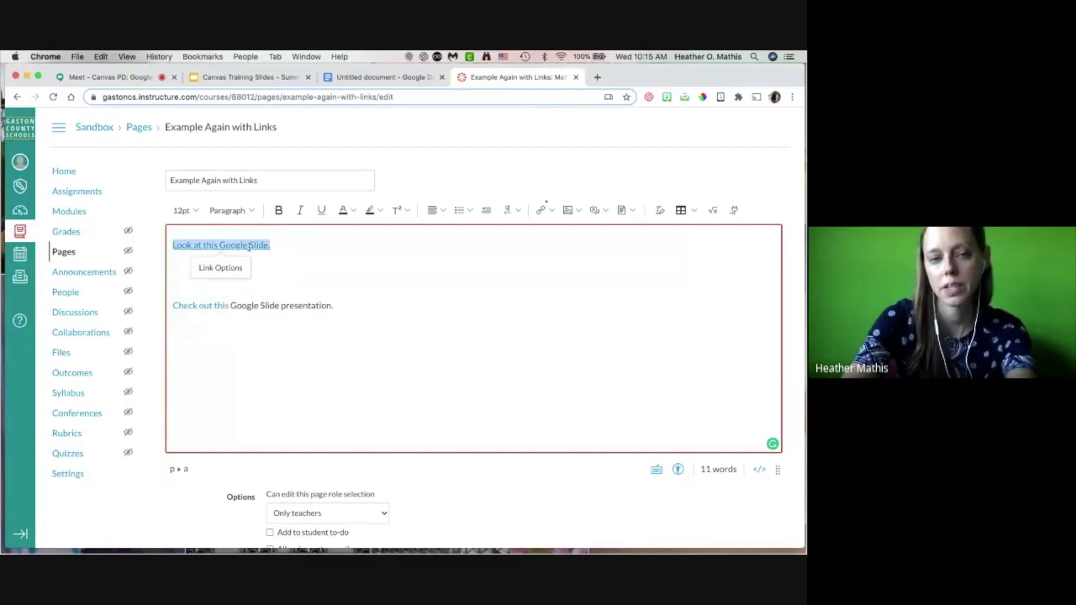
Step: Change the first link's text to 'Look at this Google Slide - Hyperlink.'
click(219, 269)
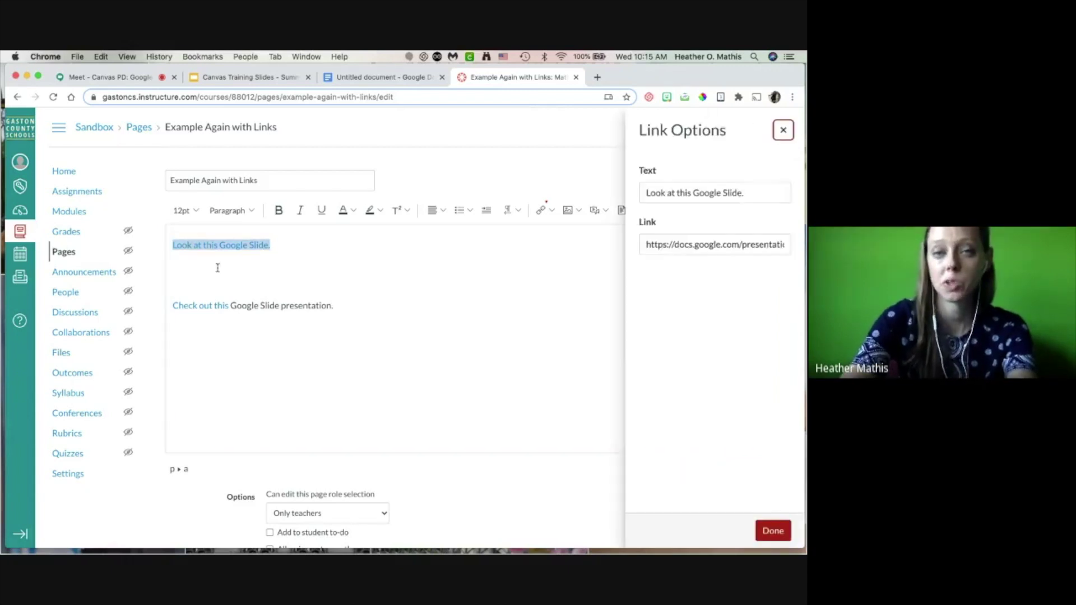
click(740, 193)
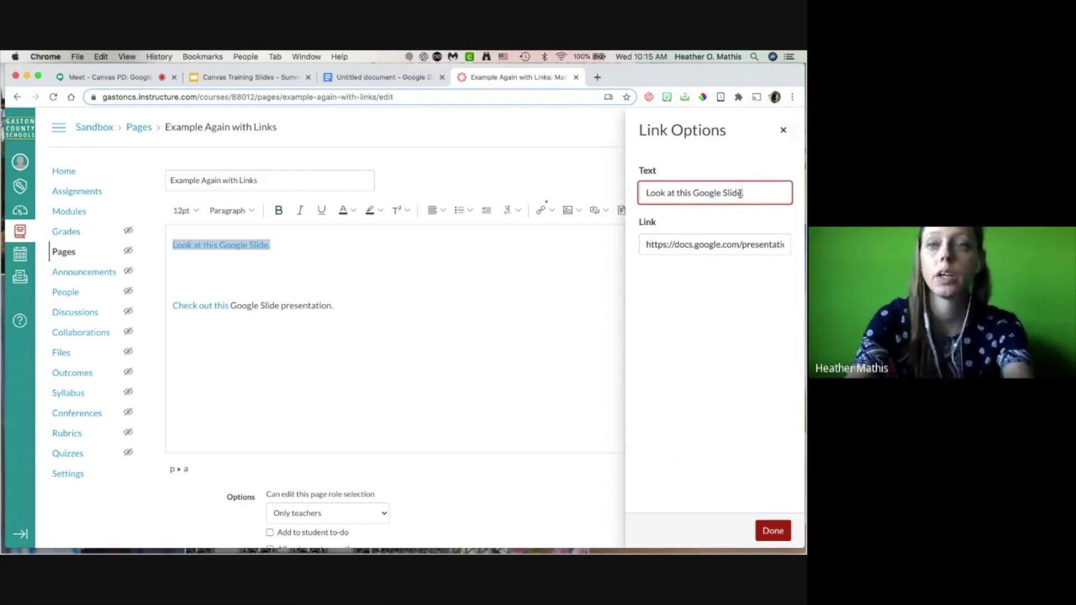
text(- H)
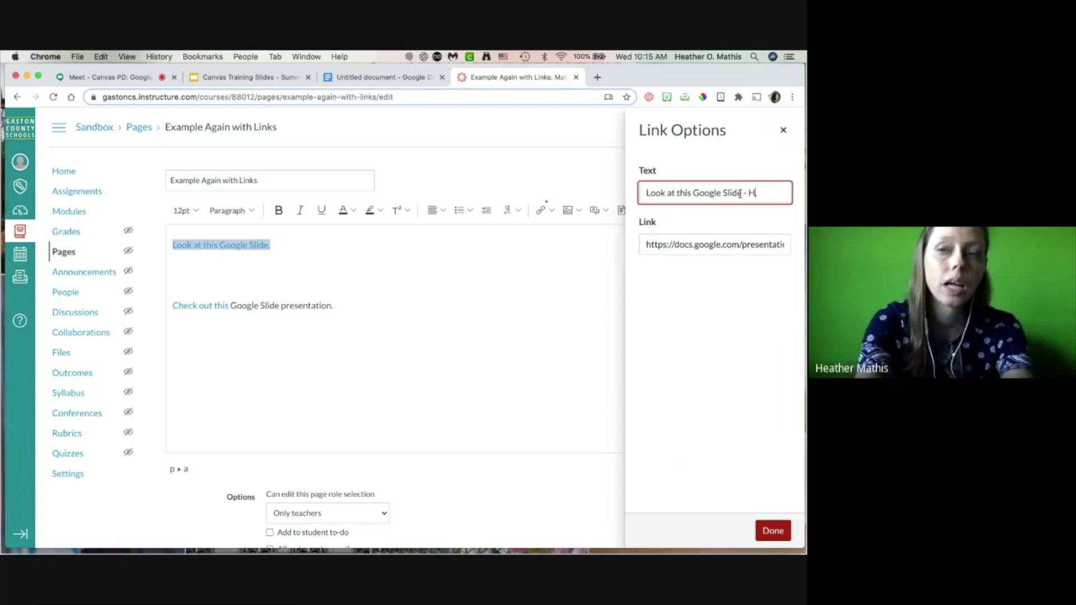
text(yperlink)
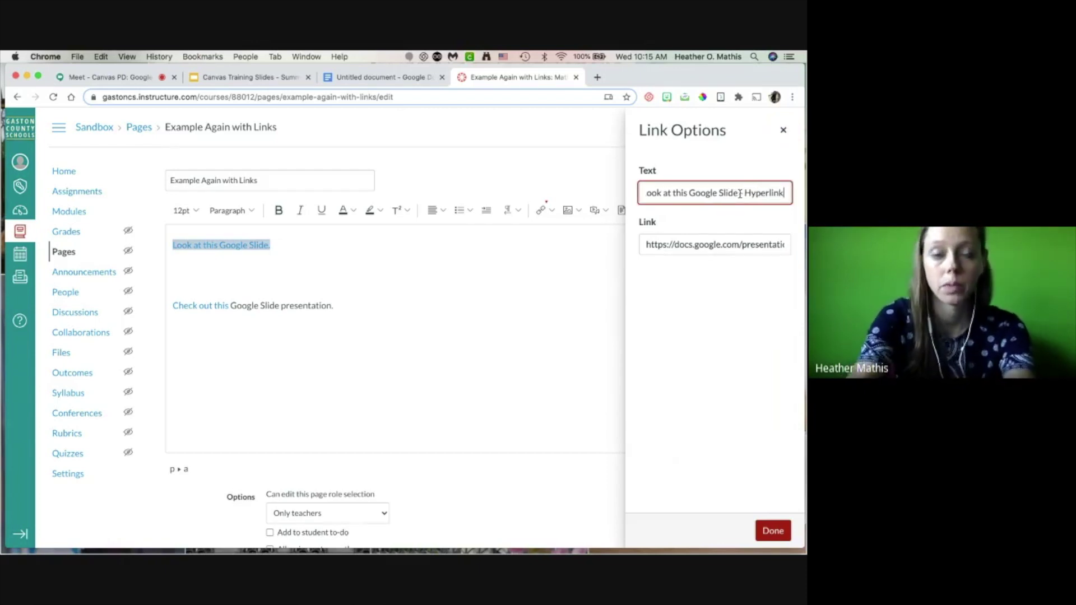
click(772, 531)
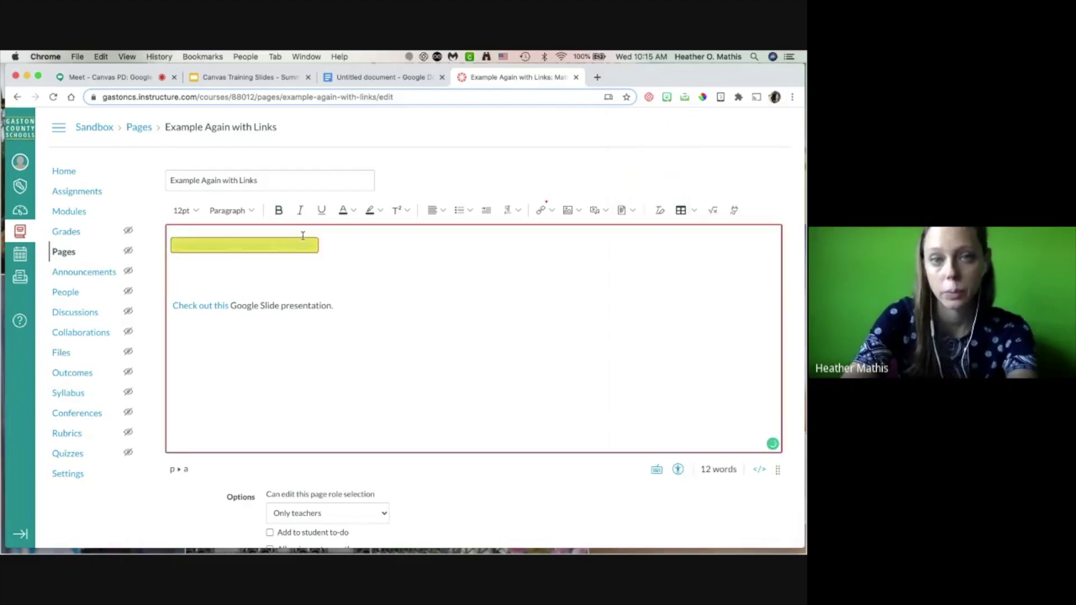
click(332, 287)
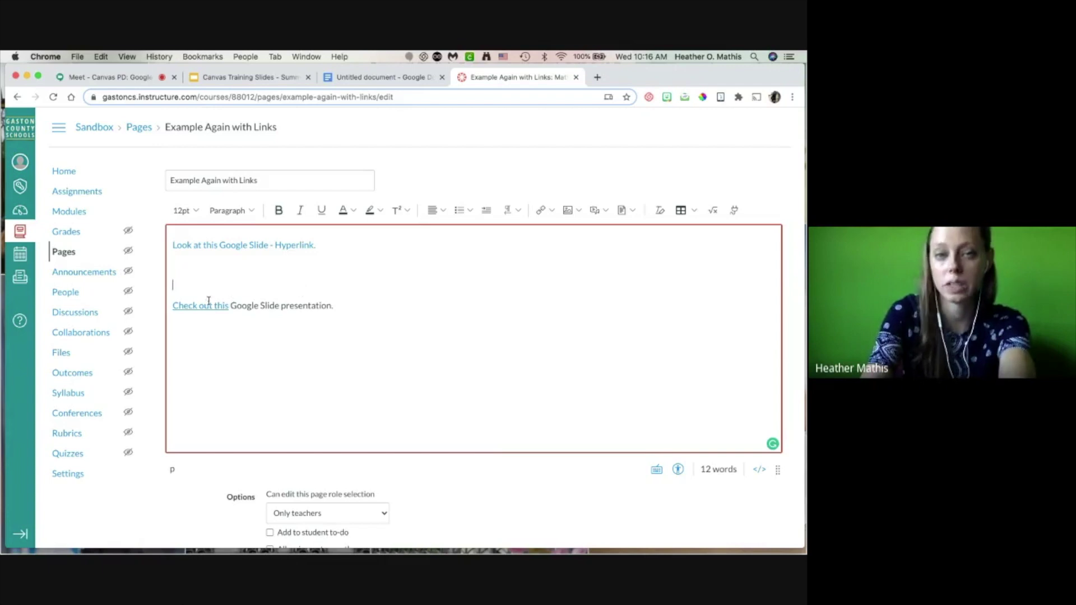
Step: Delete the extra blank line between the two linked sentences
triple_click(327, 249)
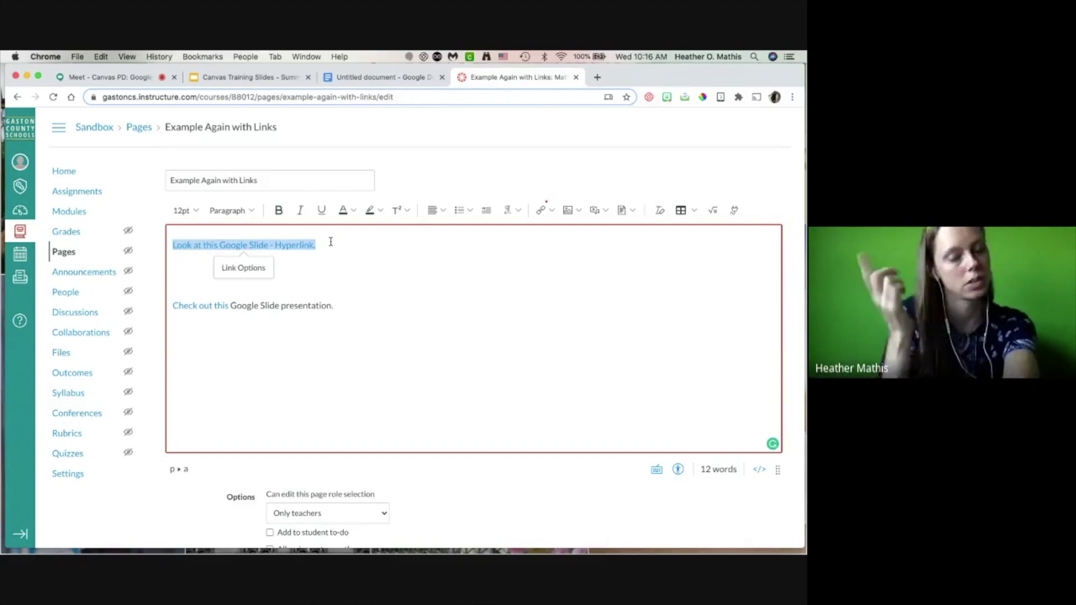
click(210, 290)
key(BackSpace)
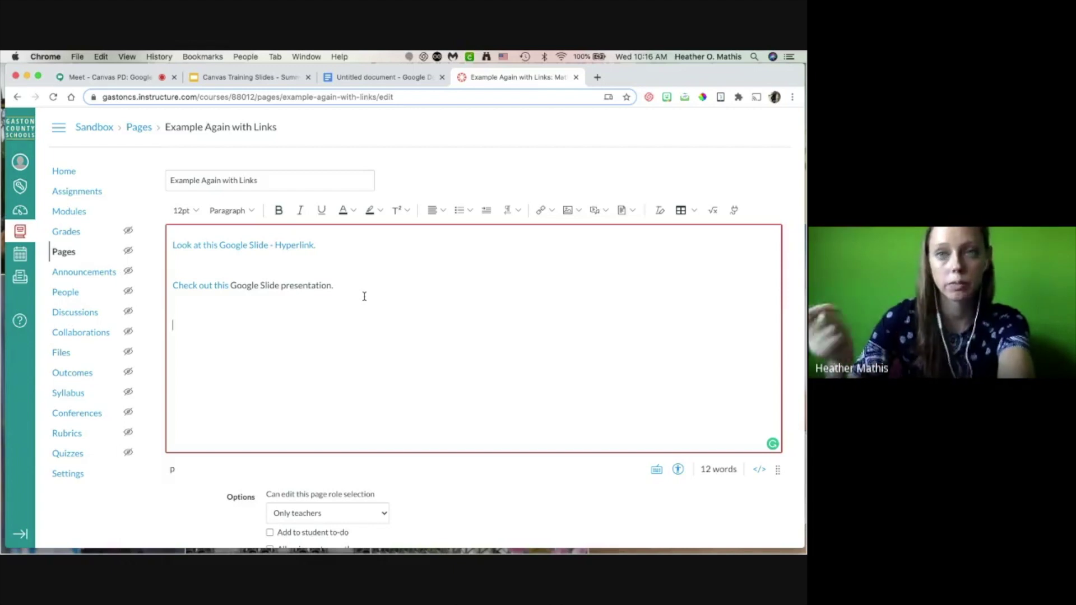
Step: Open YouTube in a new tab and search for 'periodic table'
click(597, 77)
text(youtube.com)
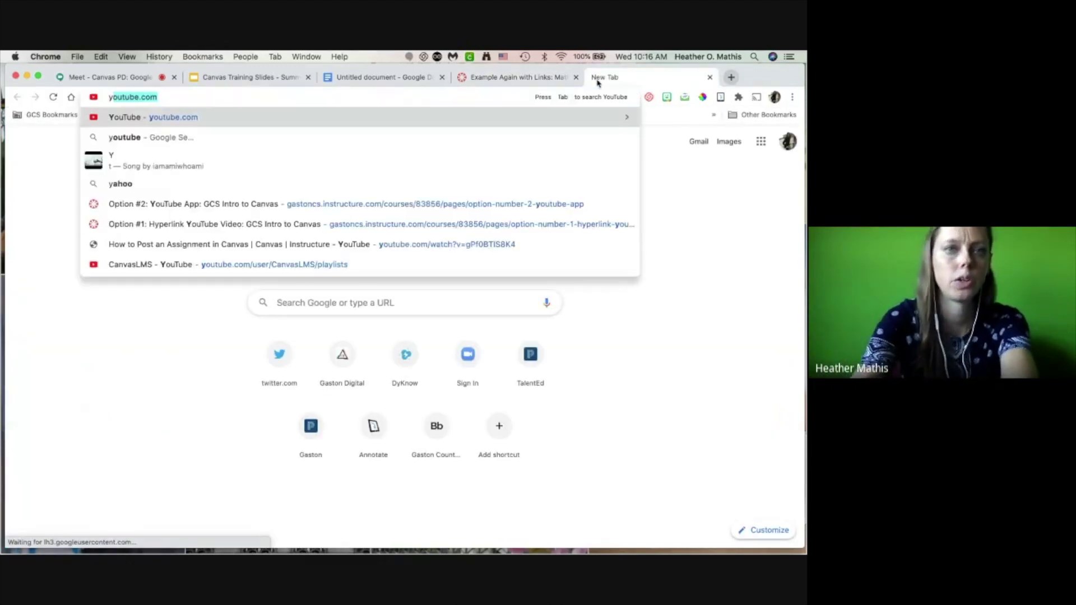
key(Return)
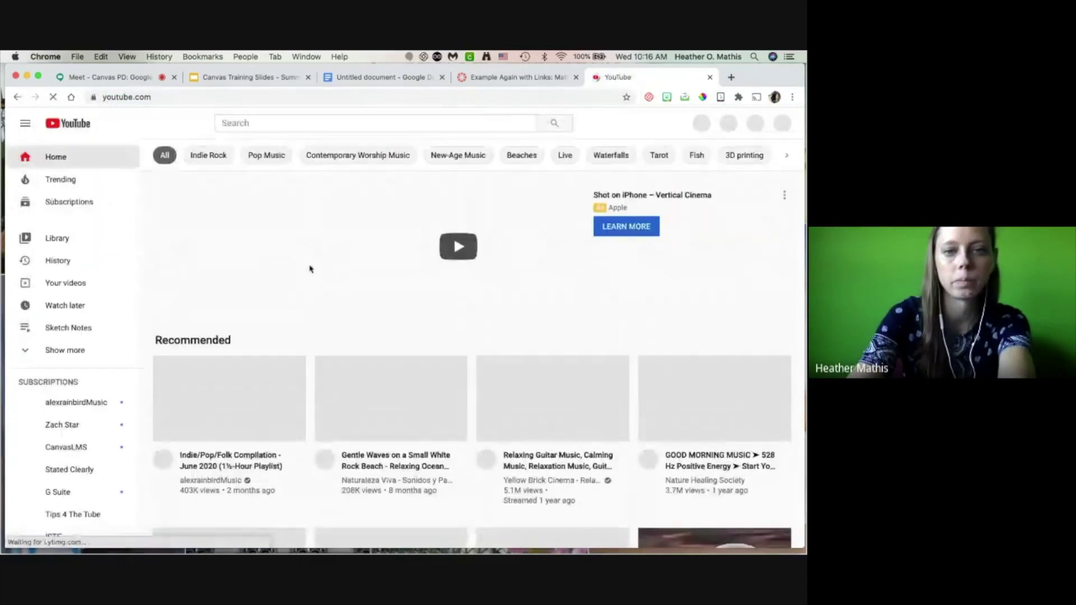
scroll(186, 331, down, 1)
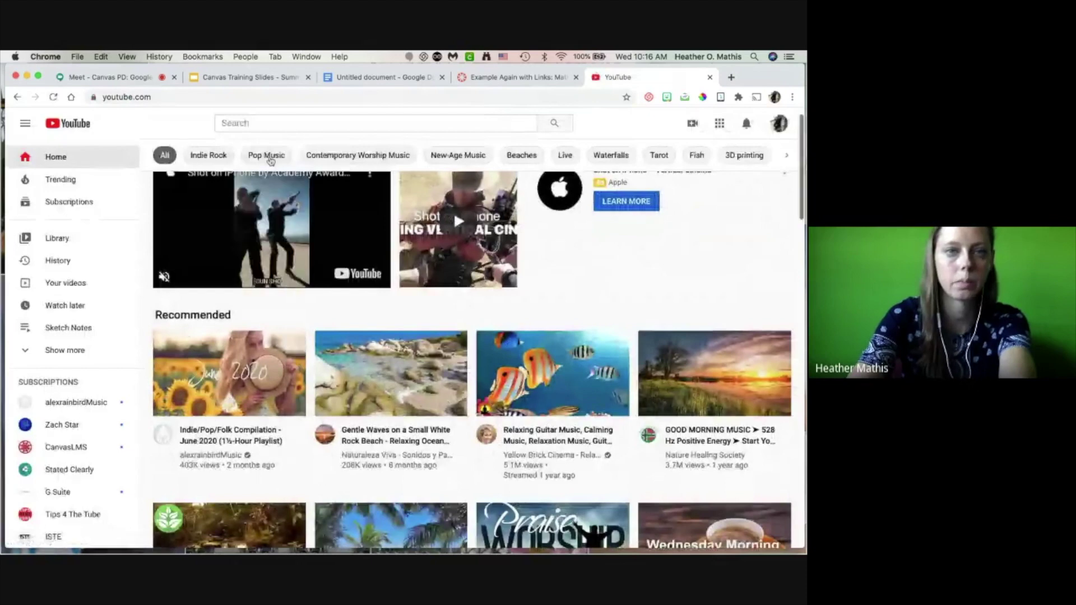
click(255, 124)
text(periodic table)
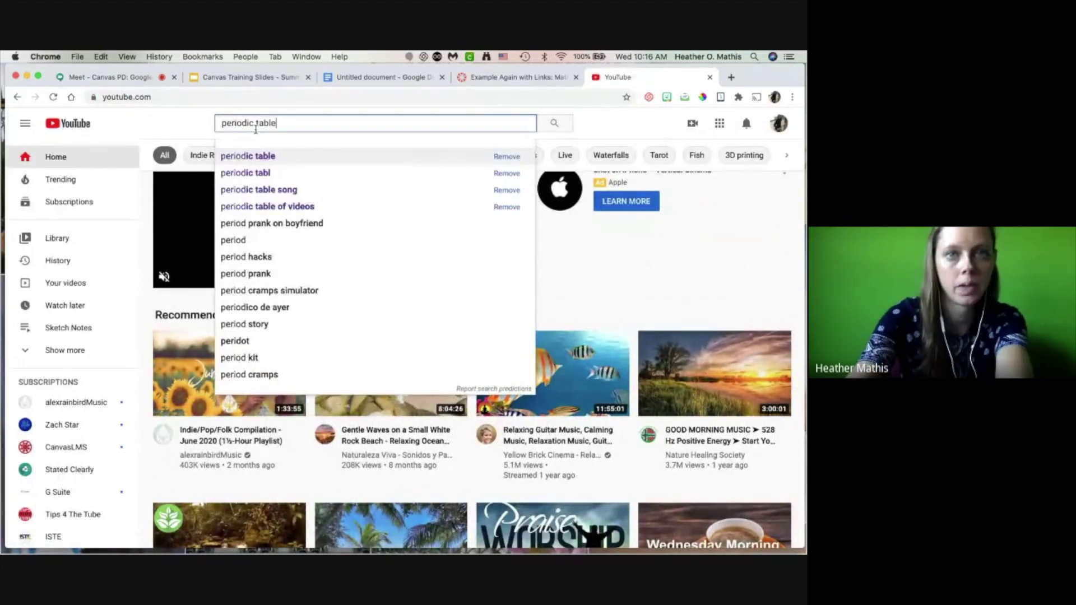
key(Return)
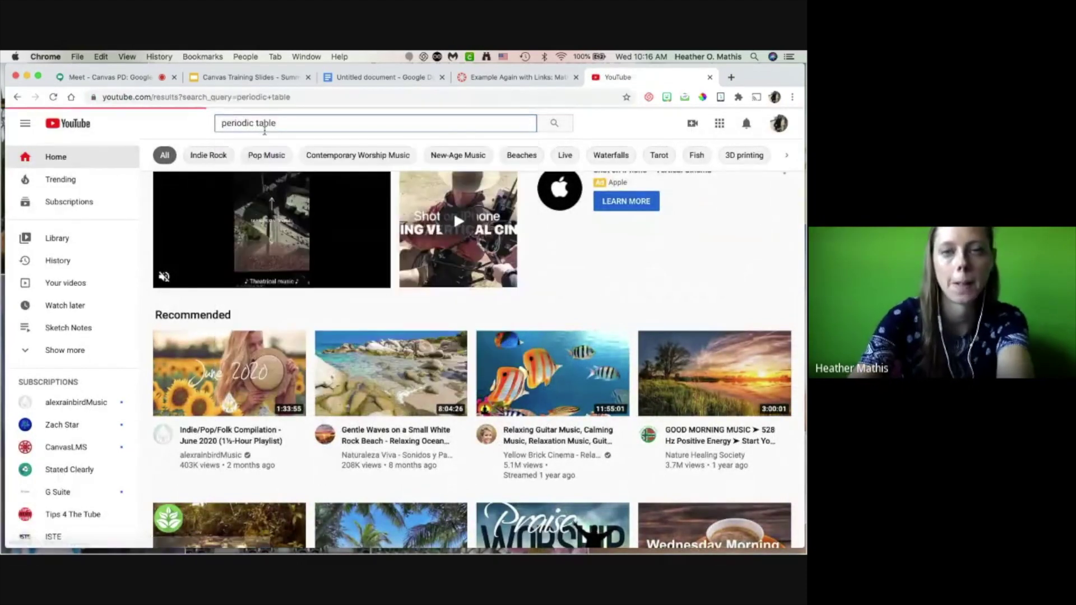
Step: Open 'The Periodic Table: Crash Course Chemistry #4', skip the ads, pause, and select its address
click(372, 344)
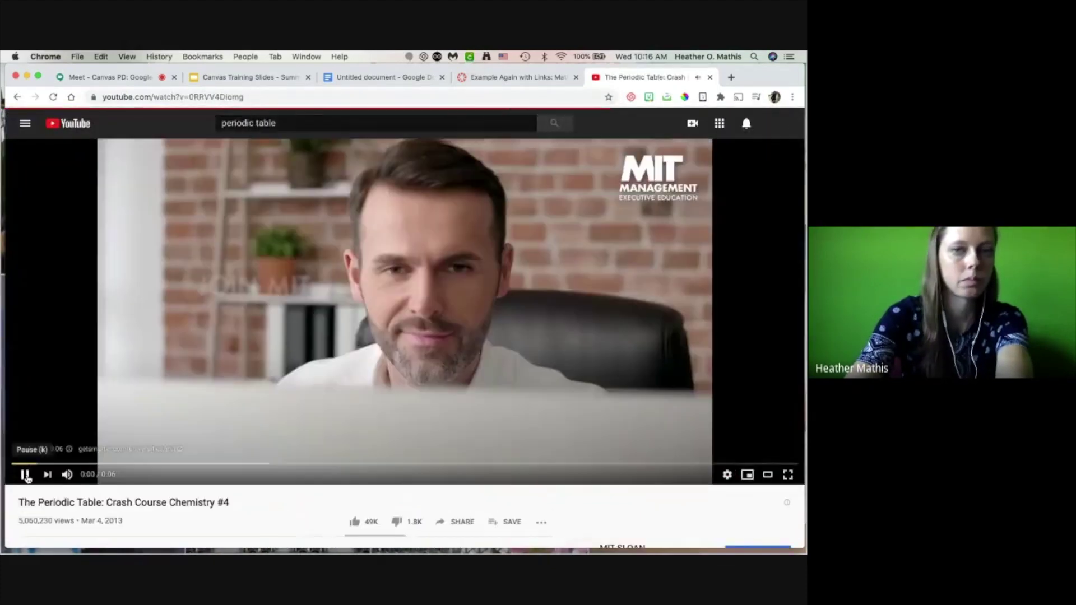
click(25, 475)
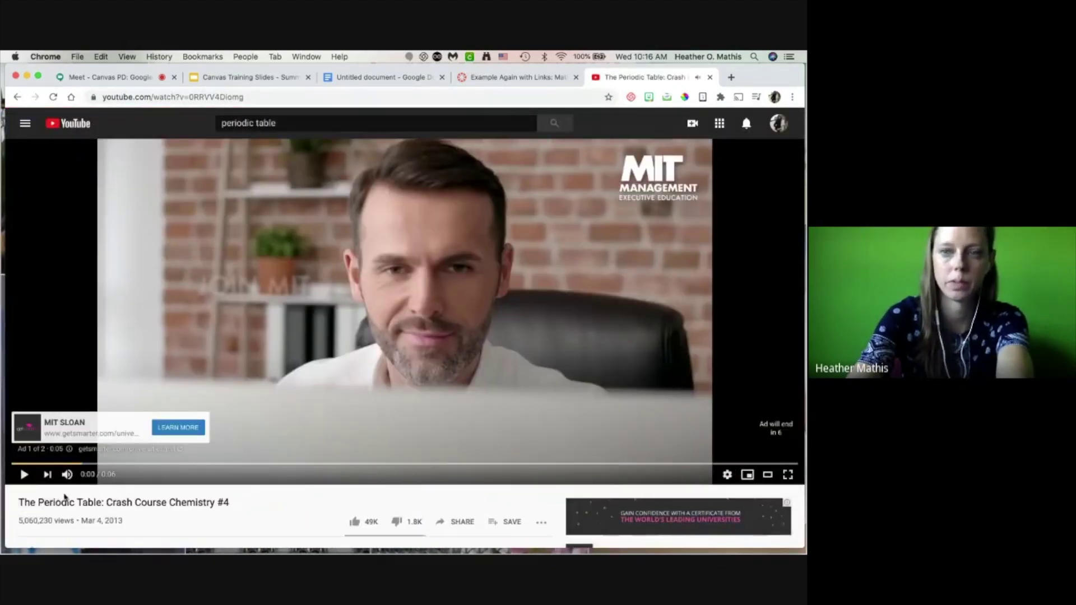
click(25, 474)
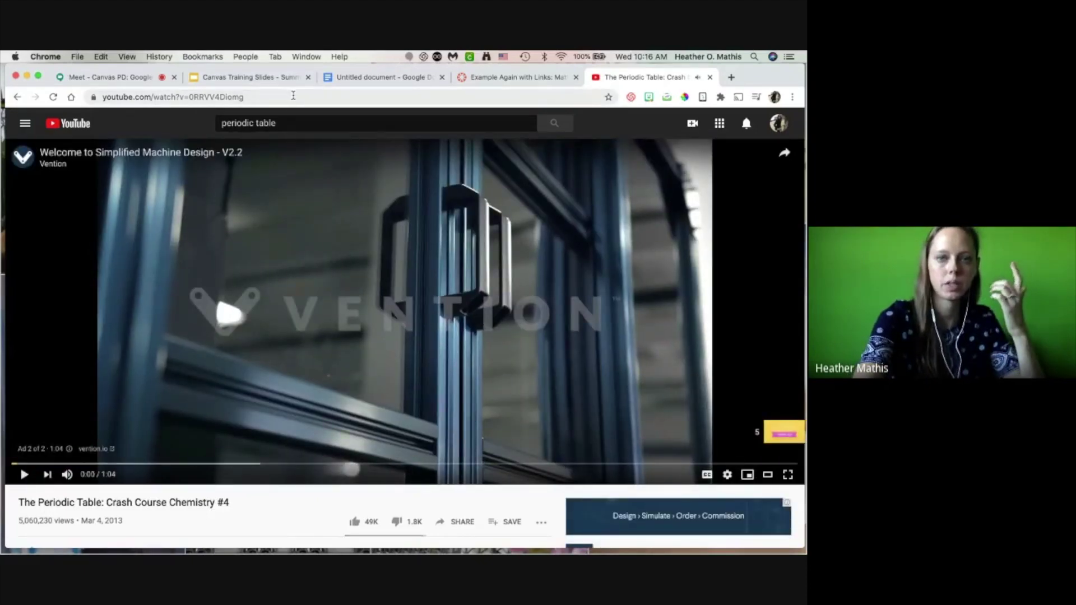
click(30, 476)
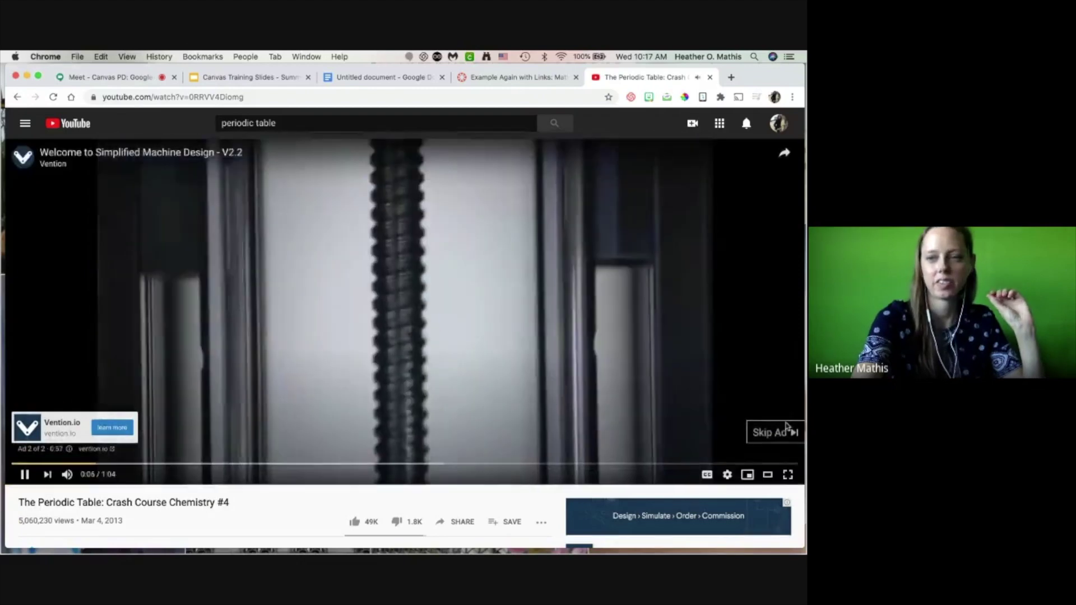
click(787, 431)
click(24, 474)
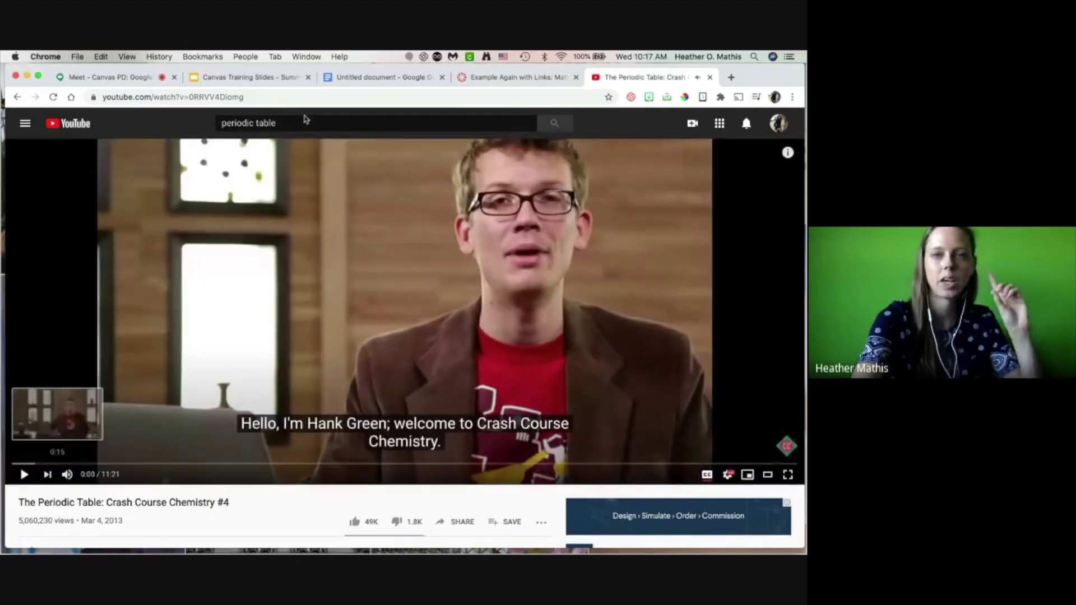
click(330, 97)
key(super+c)
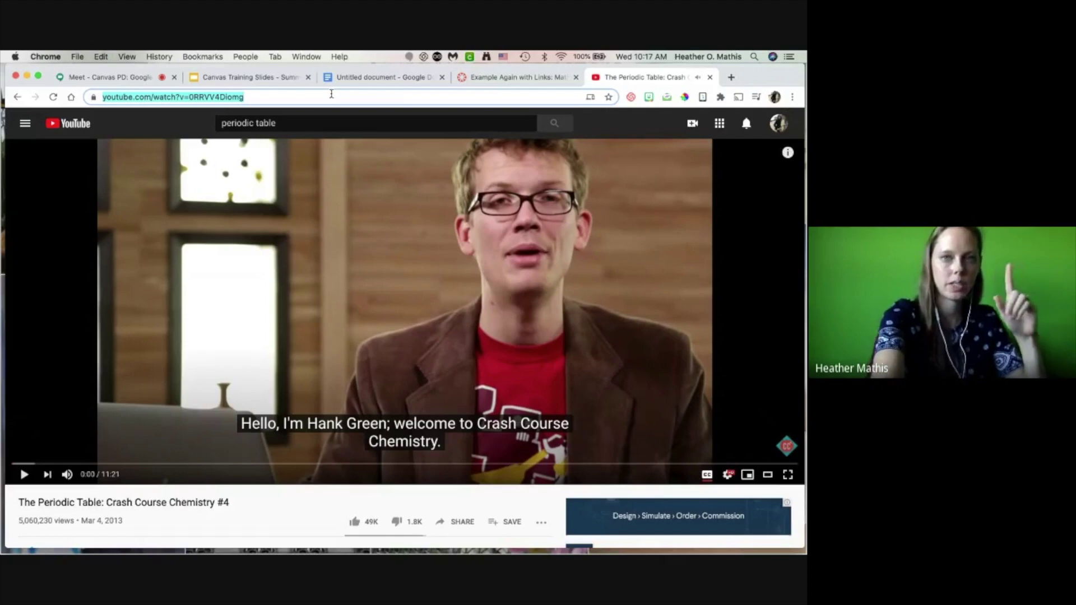
Step: Insert an external link to the Periodic Table YouTube video into the page and save it
click(519, 78)
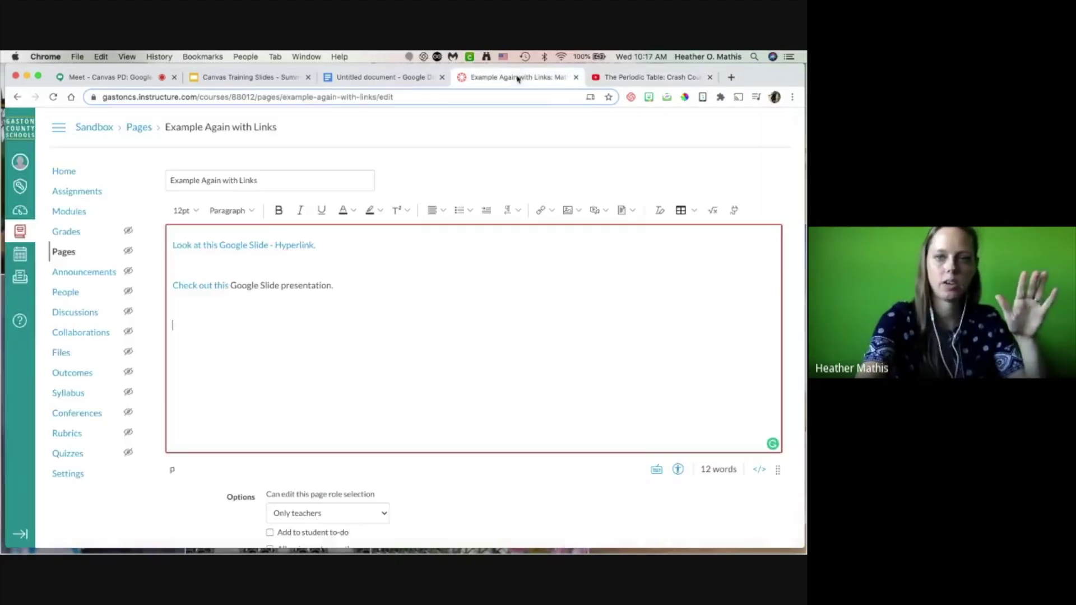
click(542, 210)
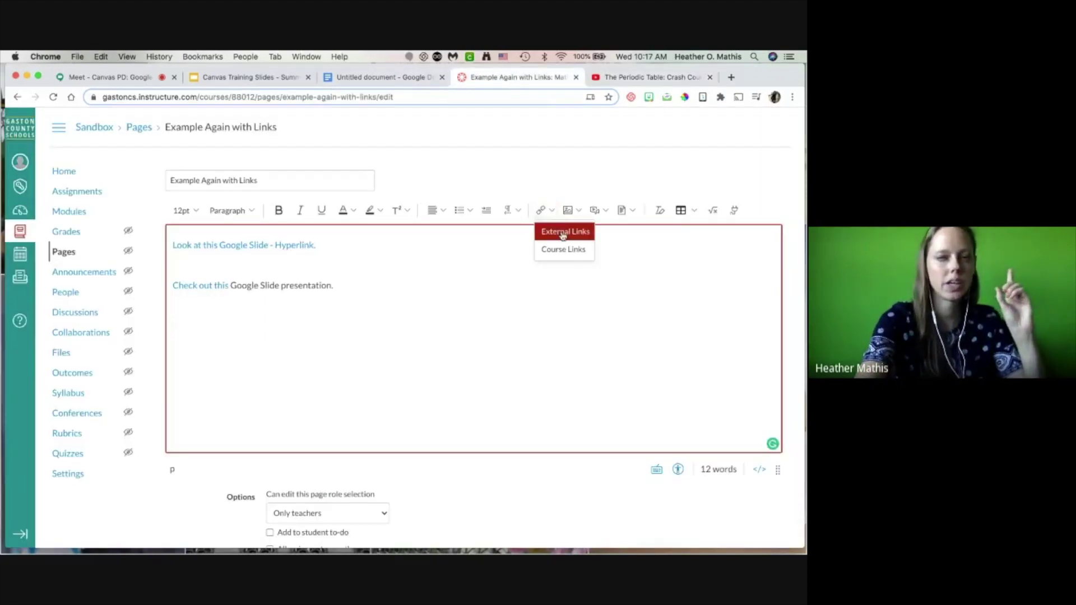
click(562, 235)
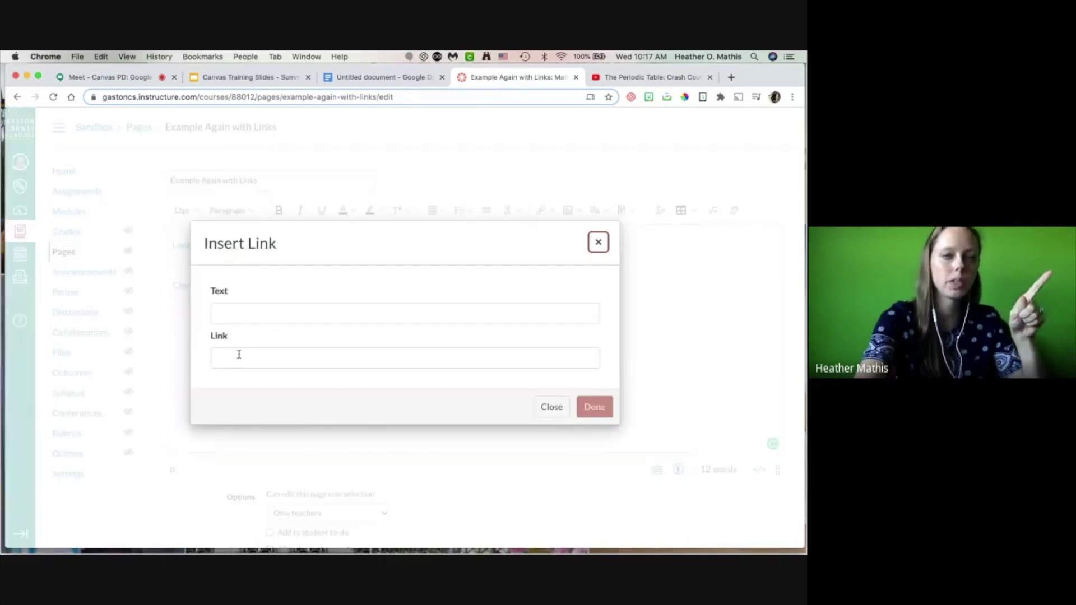
click(237, 352)
key(super+v)
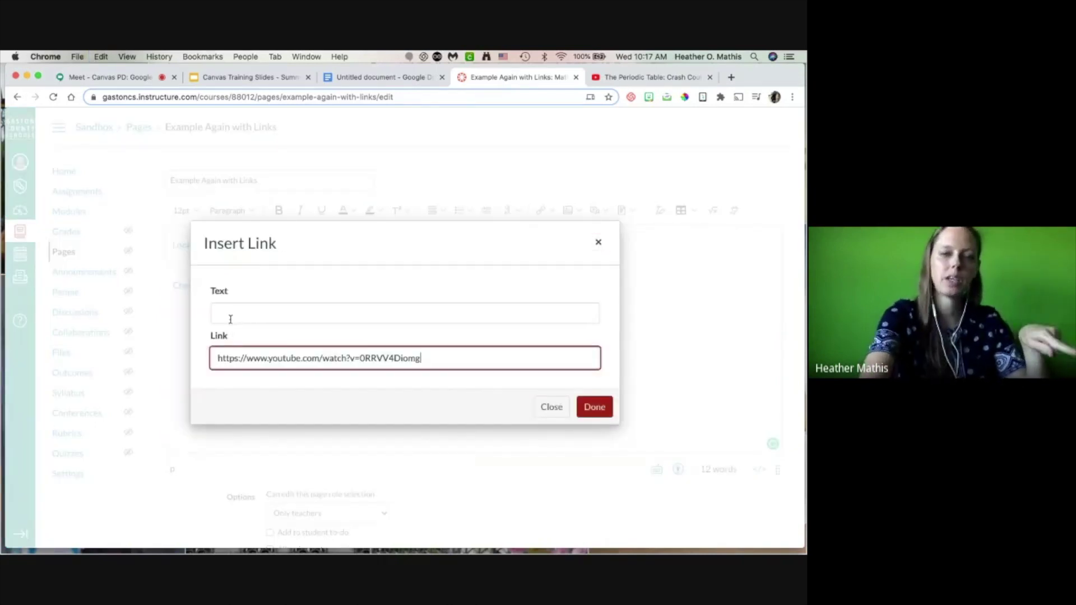
click(587, 414)
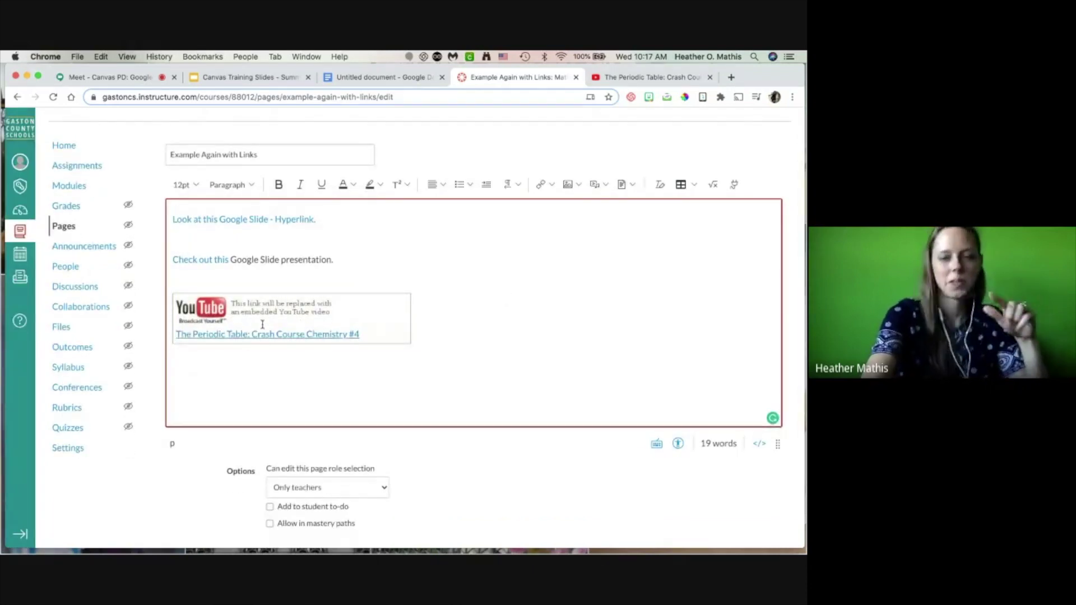
scroll(656, 396, down, 2)
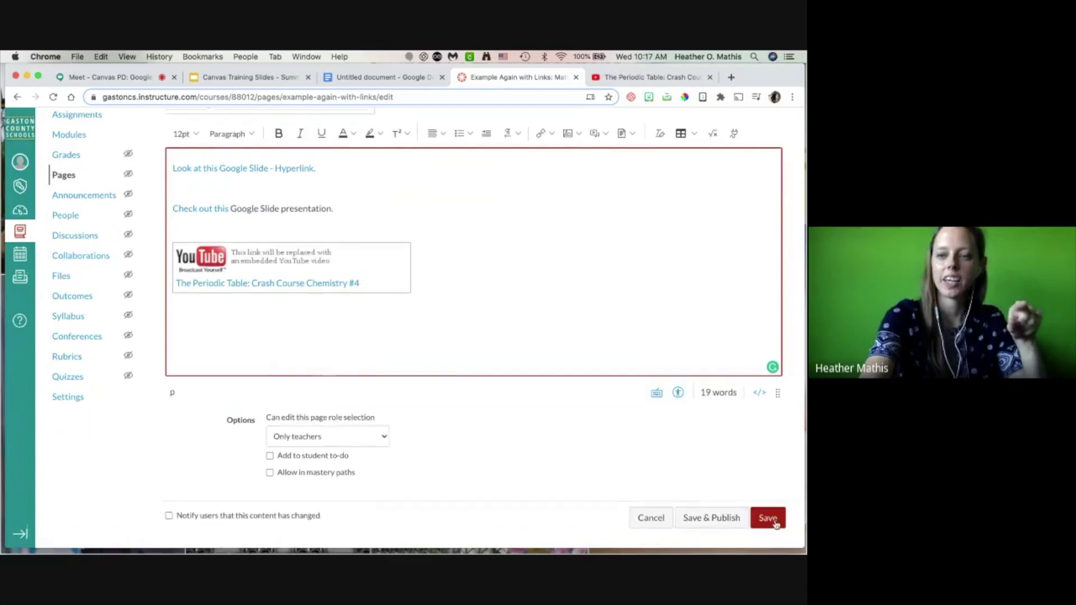
click(774, 522)
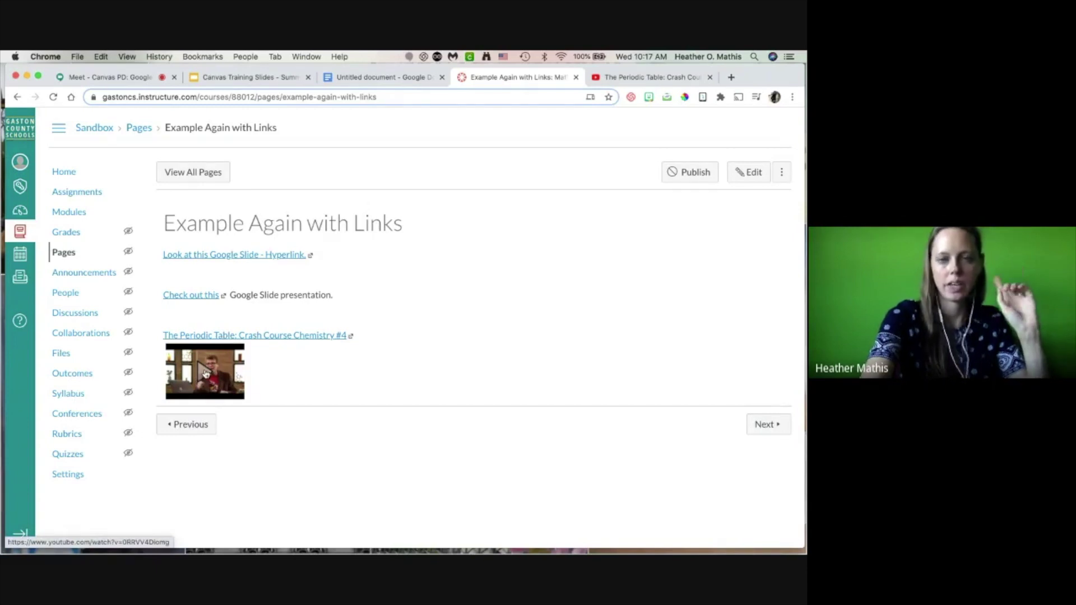
Step: Play the embedded Periodic Table video briefly, minimize it, and reopen the page for editing
click(205, 373)
scroll(231, 394, down, 2)
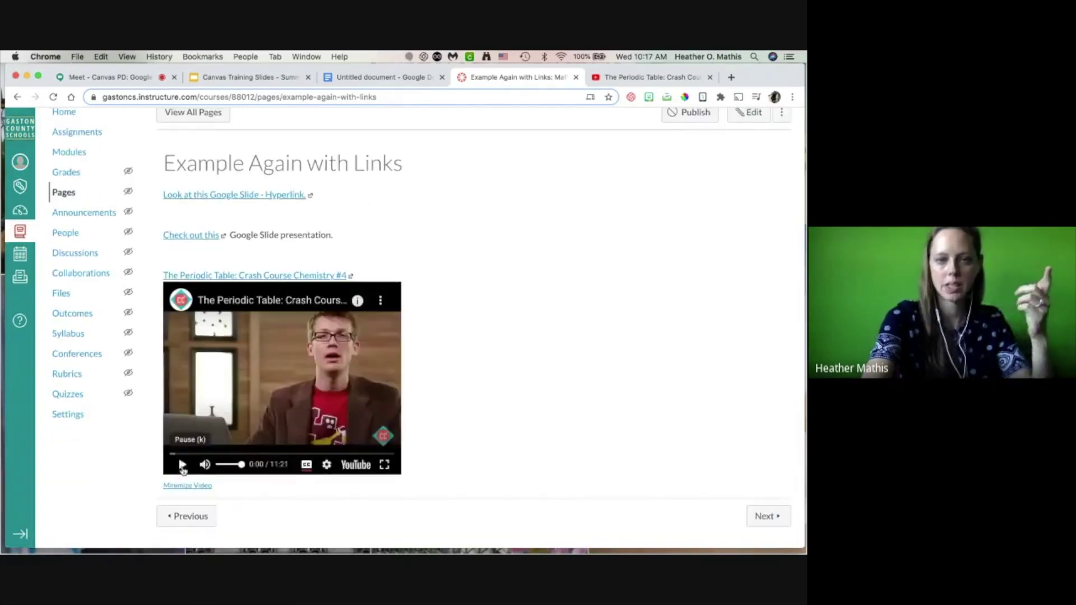
click(181, 465)
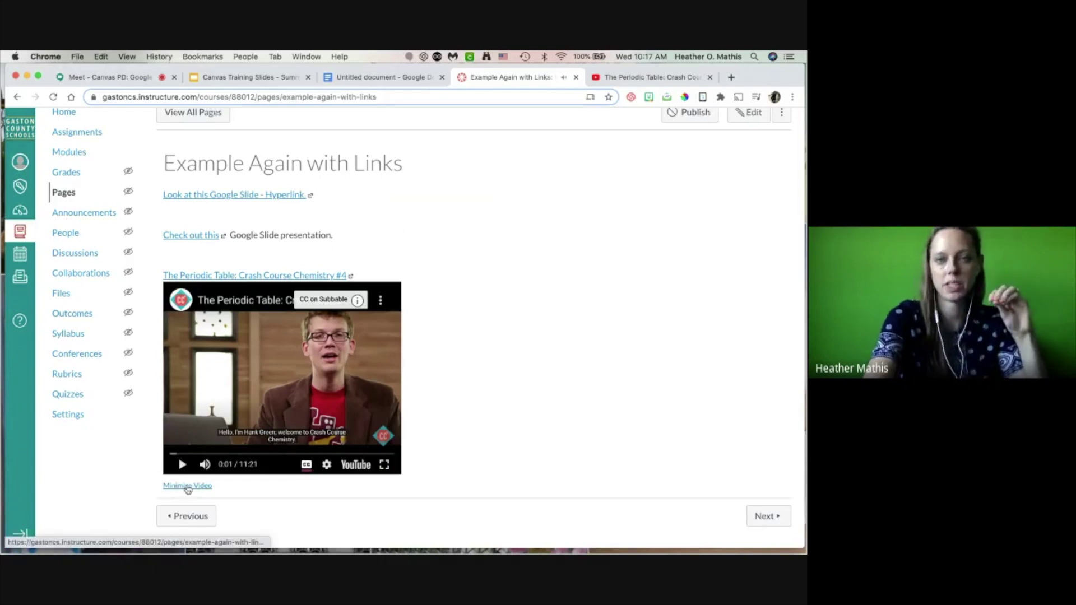
click(188, 486)
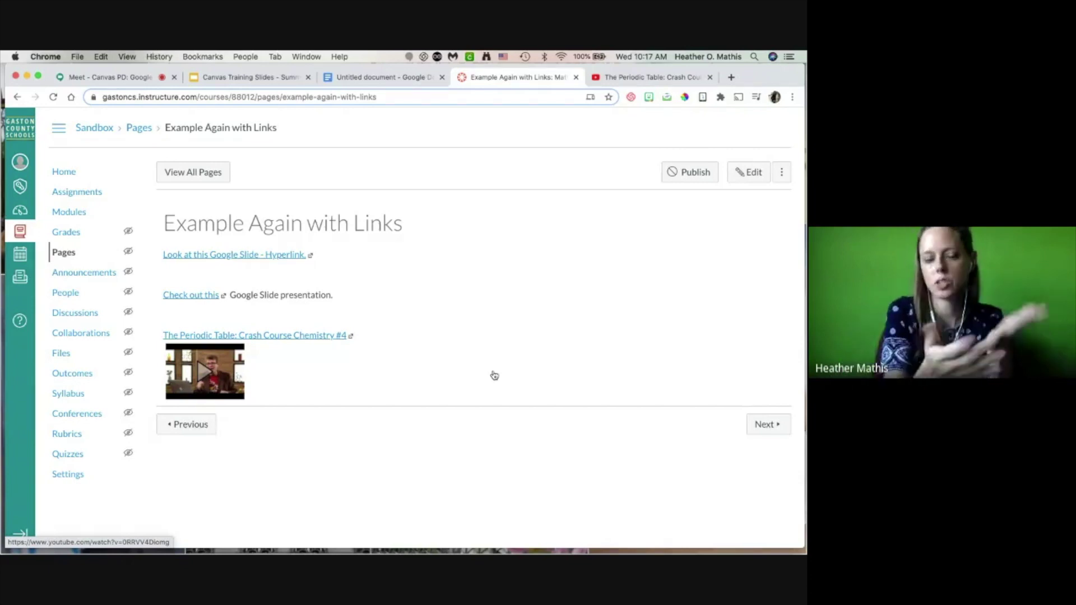
click(749, 172)
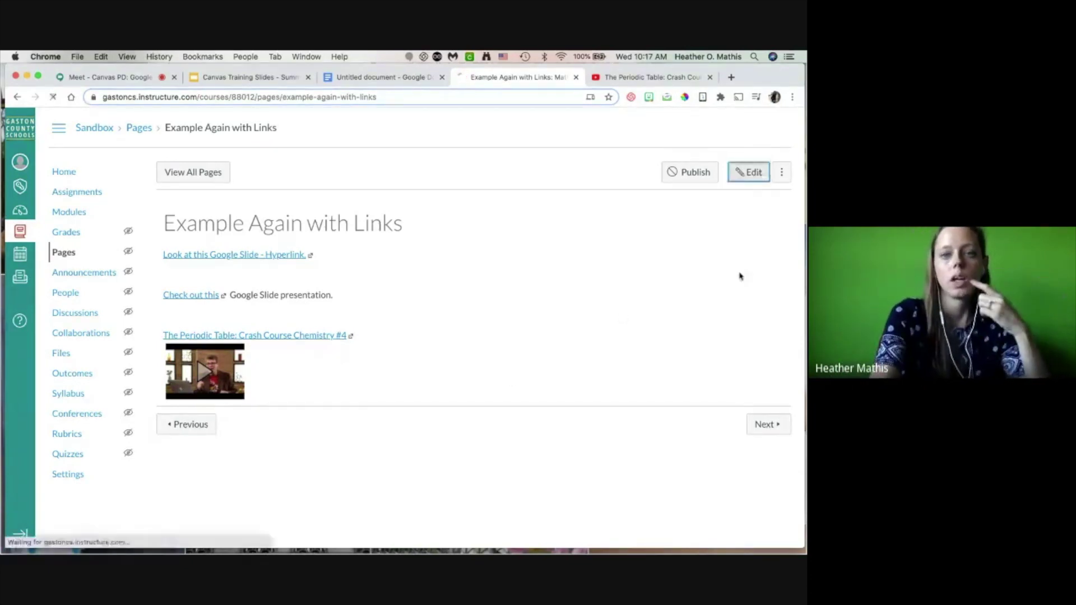
click(432, 281)
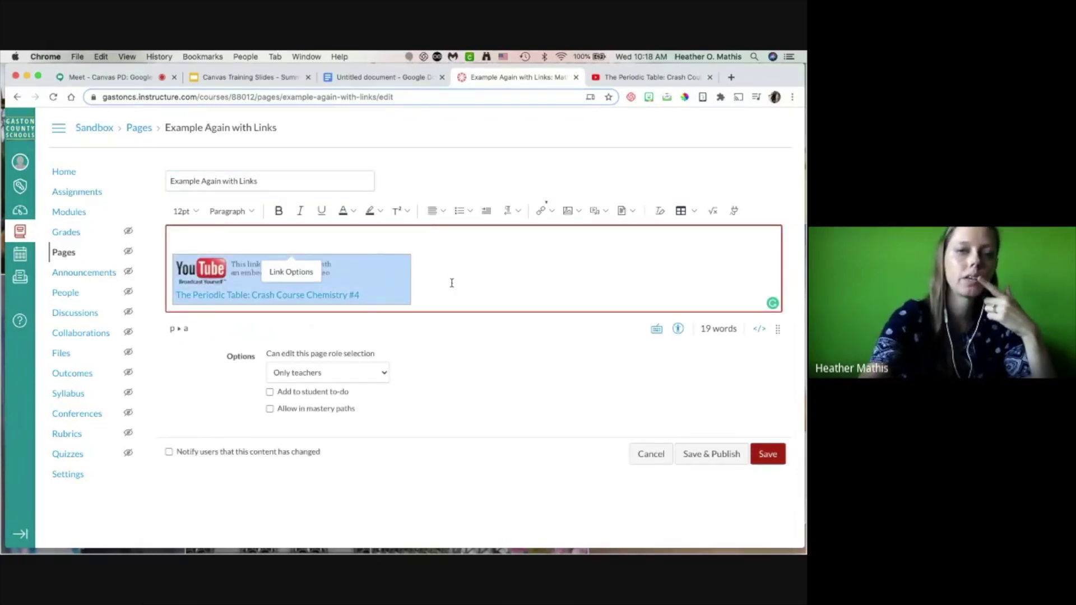
click(410, 324)
click(426, 289)
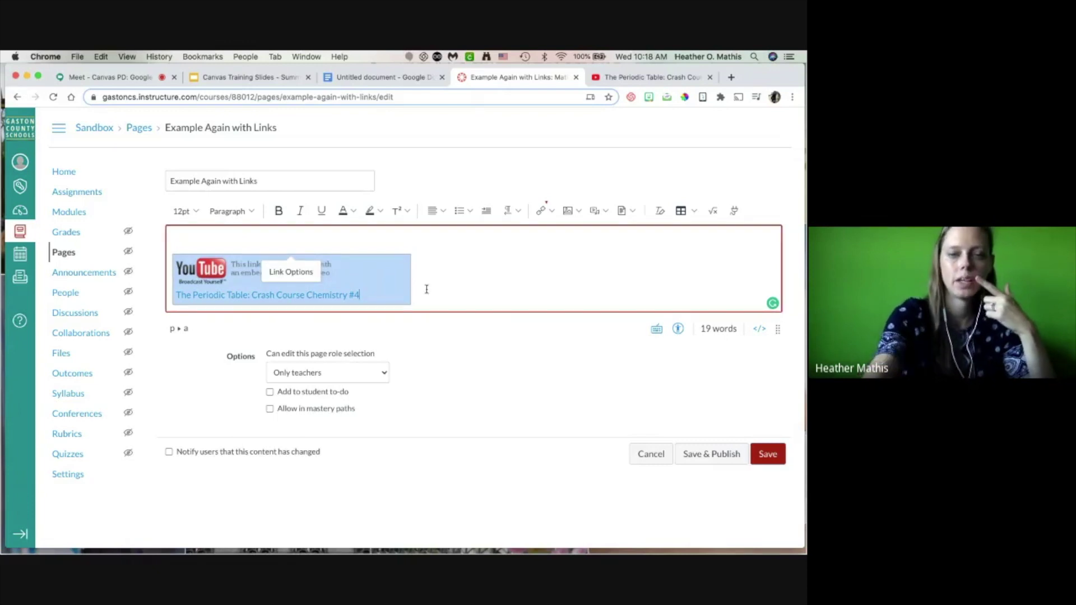
scroll(430, 290, down, 2)
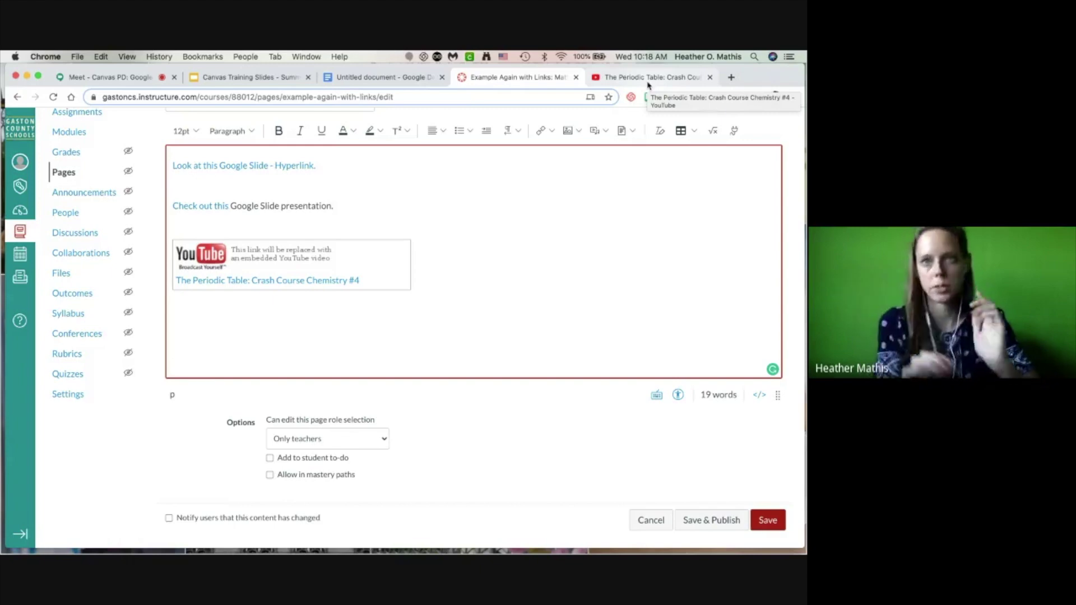
Step: Copy the Periodic Table video's embed code from YouTube's Share > Embed and return to Canvas
click(649, 78)
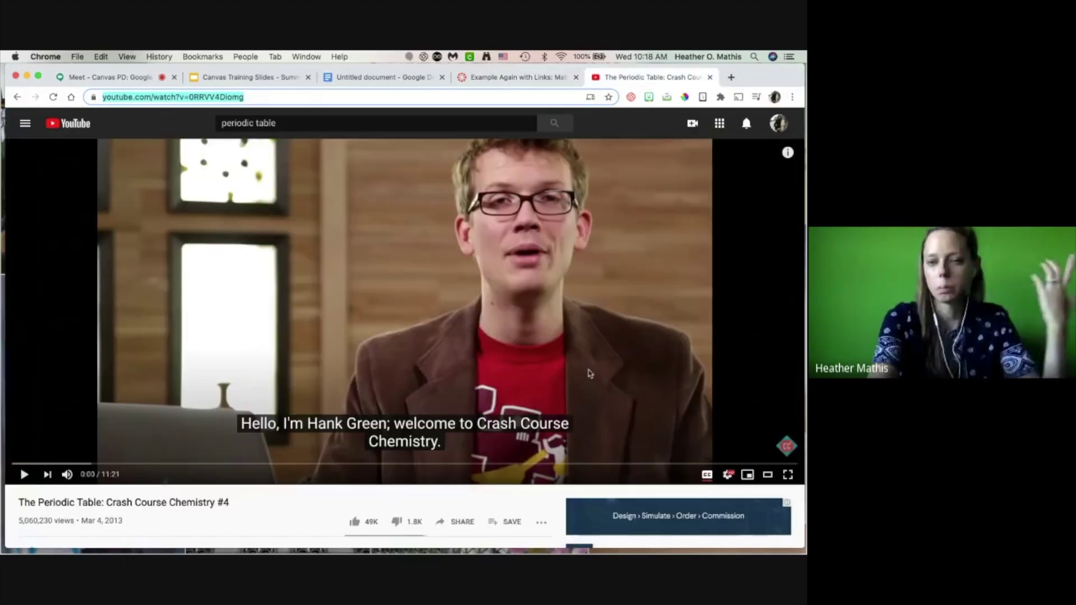
scroll(417, 441, down, 3)
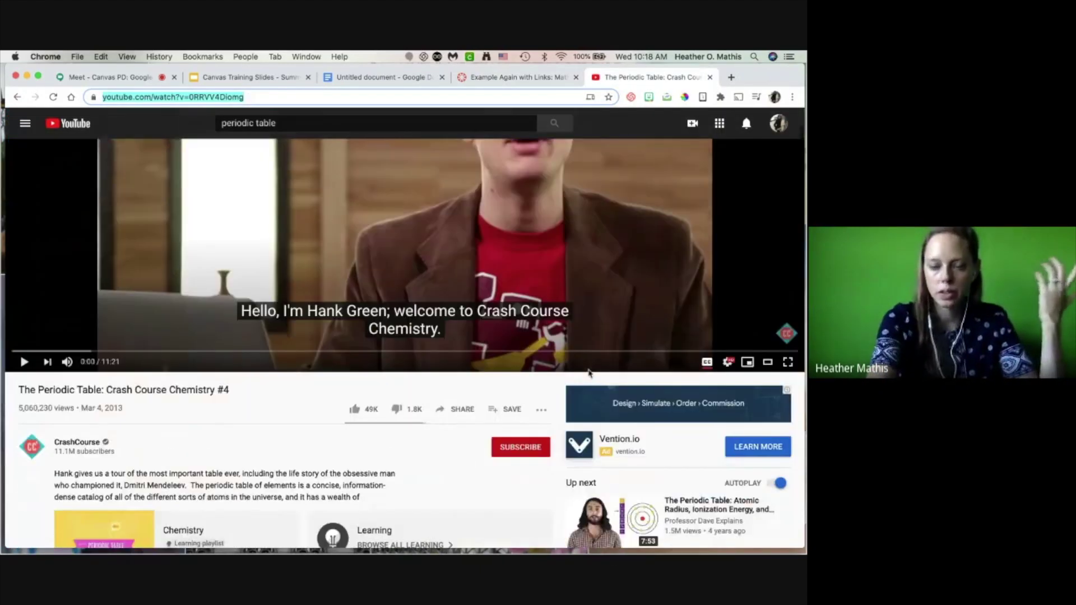
click(455, 414)
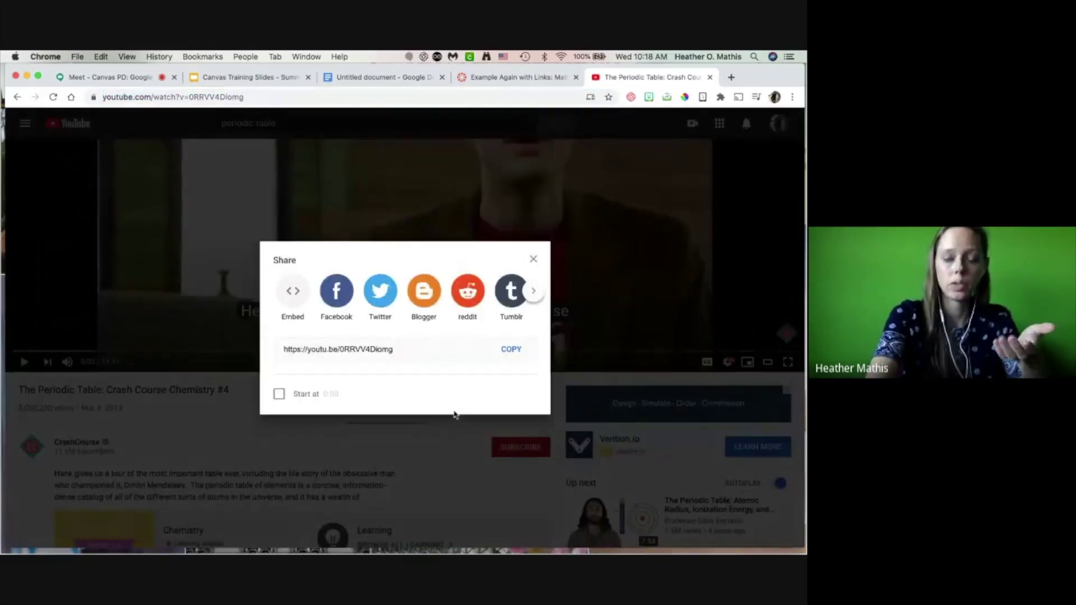
click(289, 297)
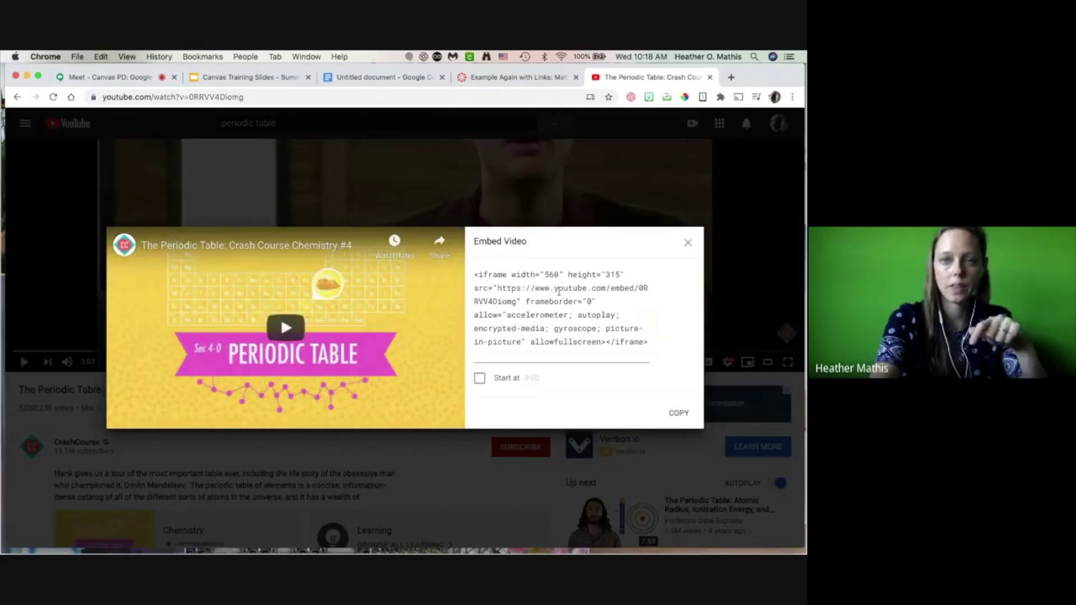
click(678, 413)
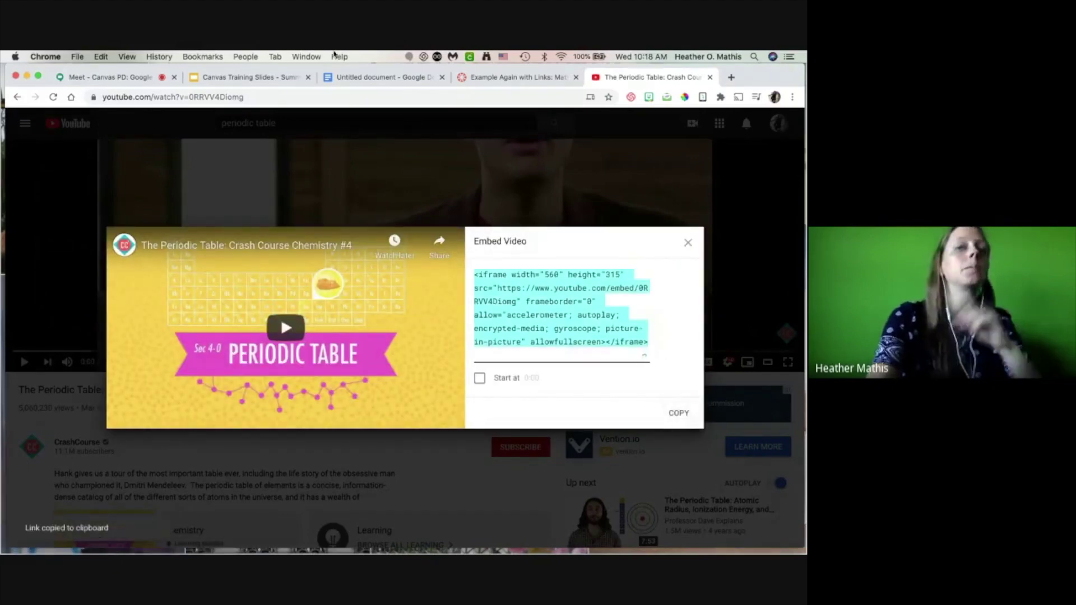
click(488, 77)
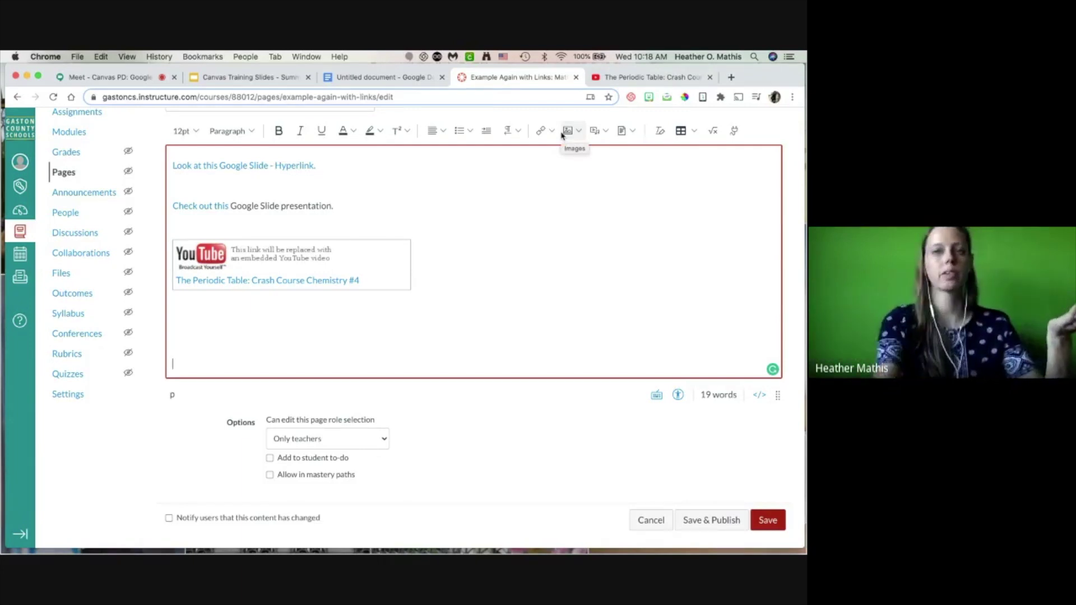
Step: Paste the YouTube iframe code (560 × 315) into the media Embed tab and insert the player
click(604, 133)
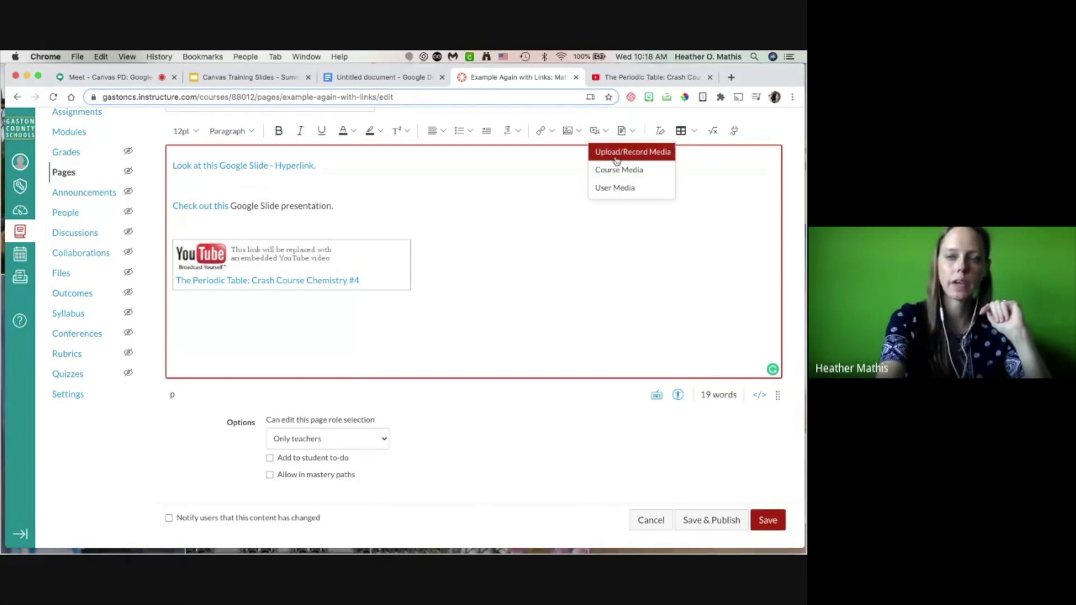
click(614, 155)
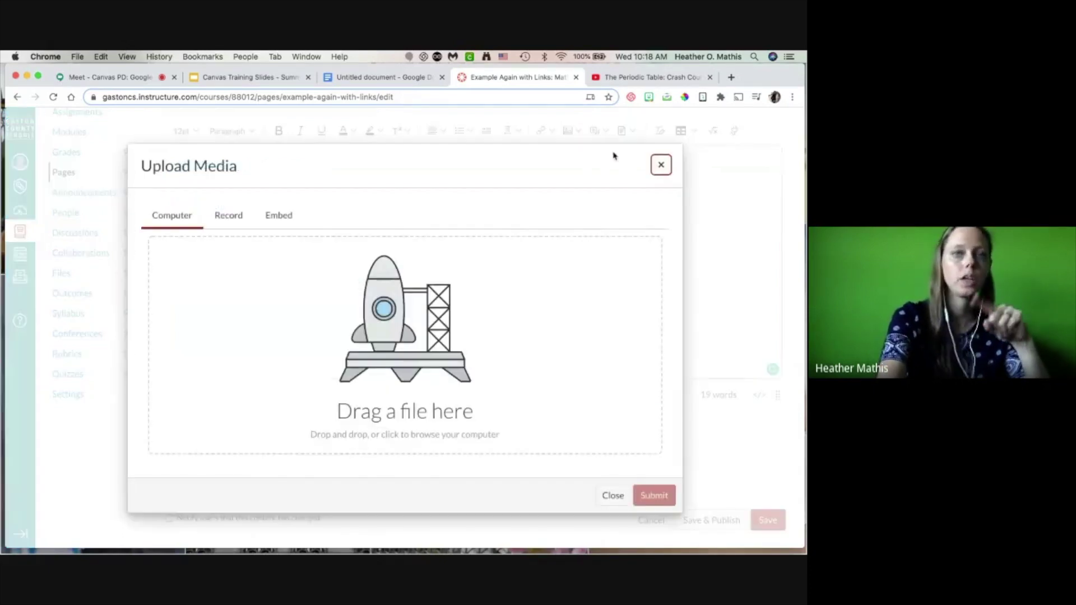
click(273, 215)
click(212, 357)
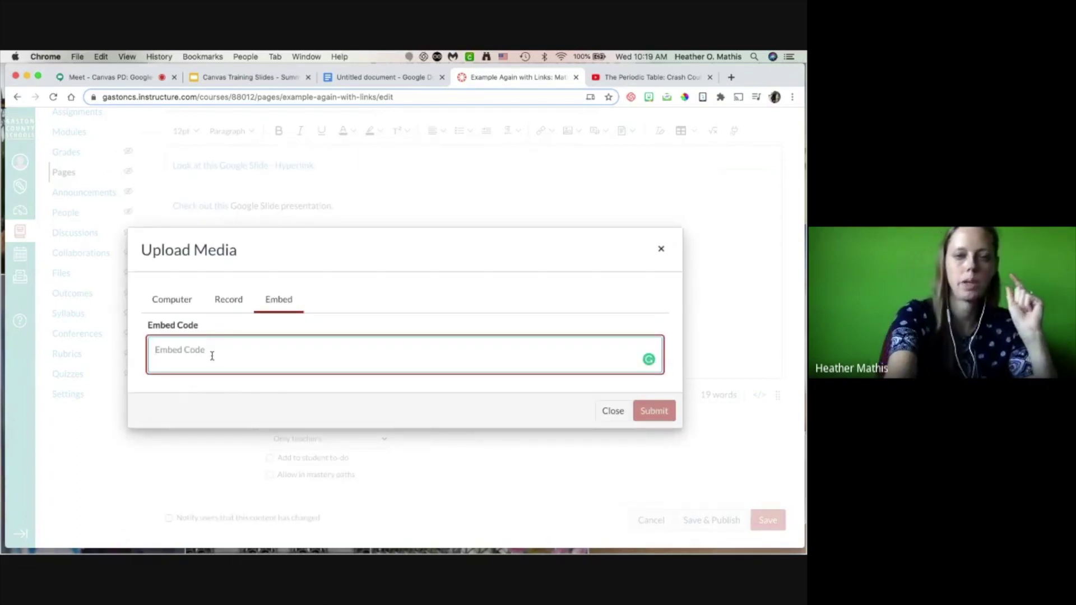
key(super+v)
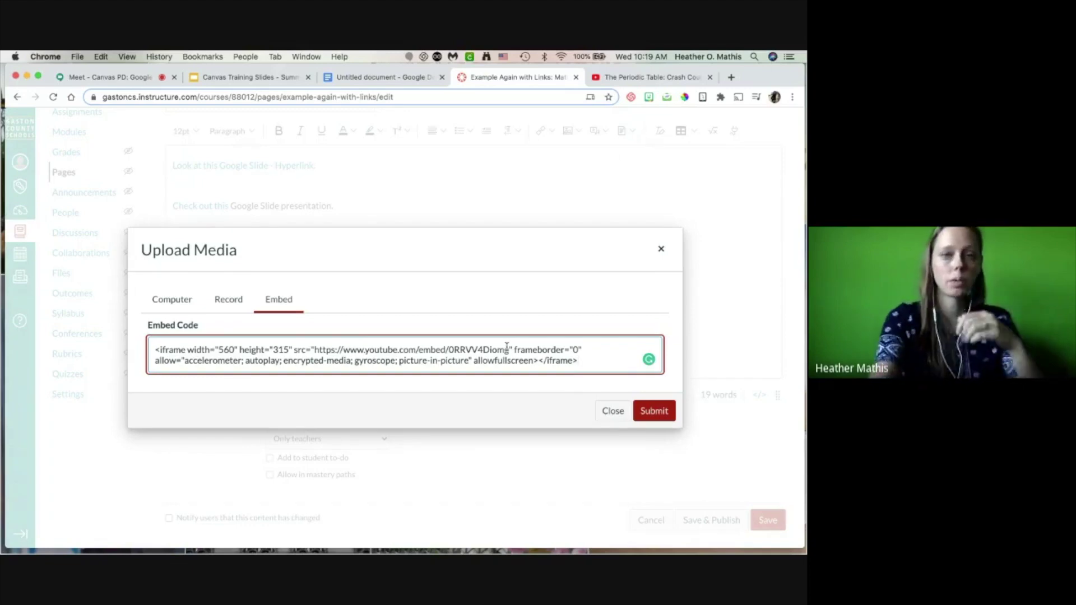
double_click(227, 349)
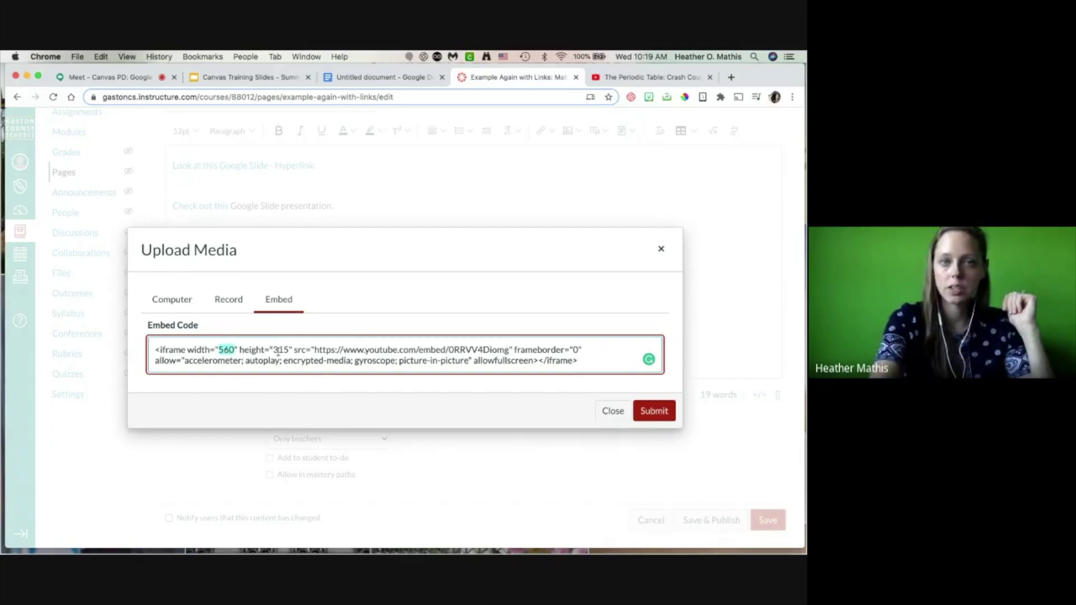
double_click(280, 350)
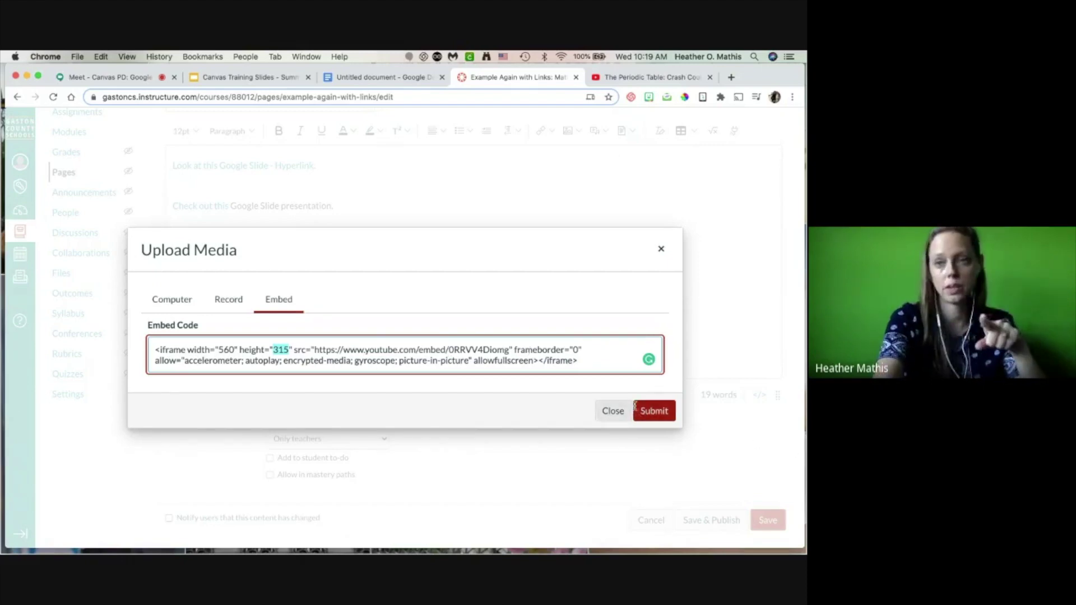
click(655, 412)
scroll(590, 346, down, 3)
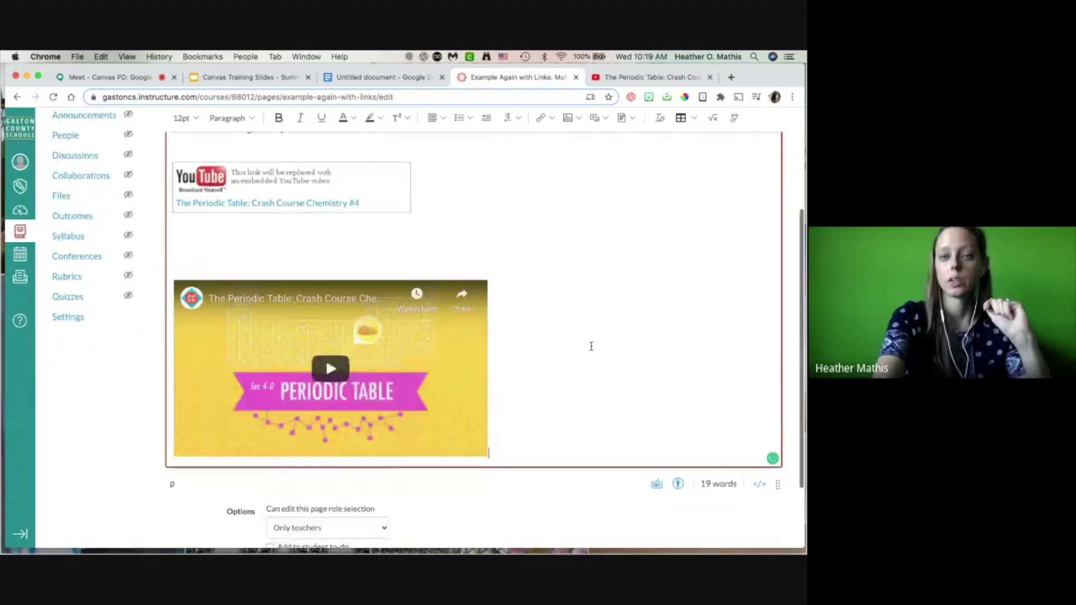
Step: Add a blank line below the YouTube link box
click(520, 334)
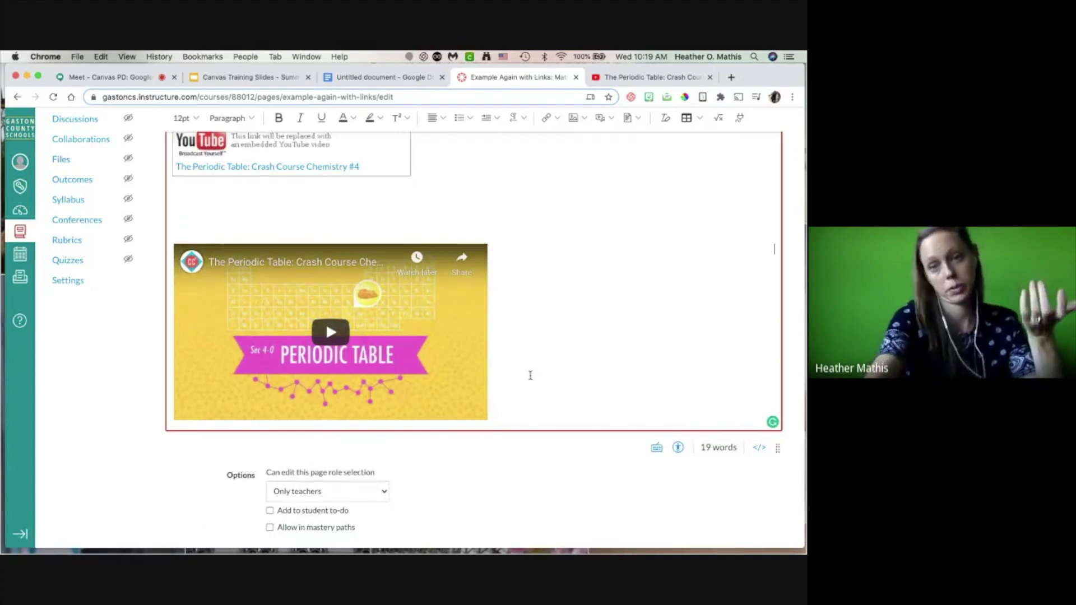
click(233, 193)
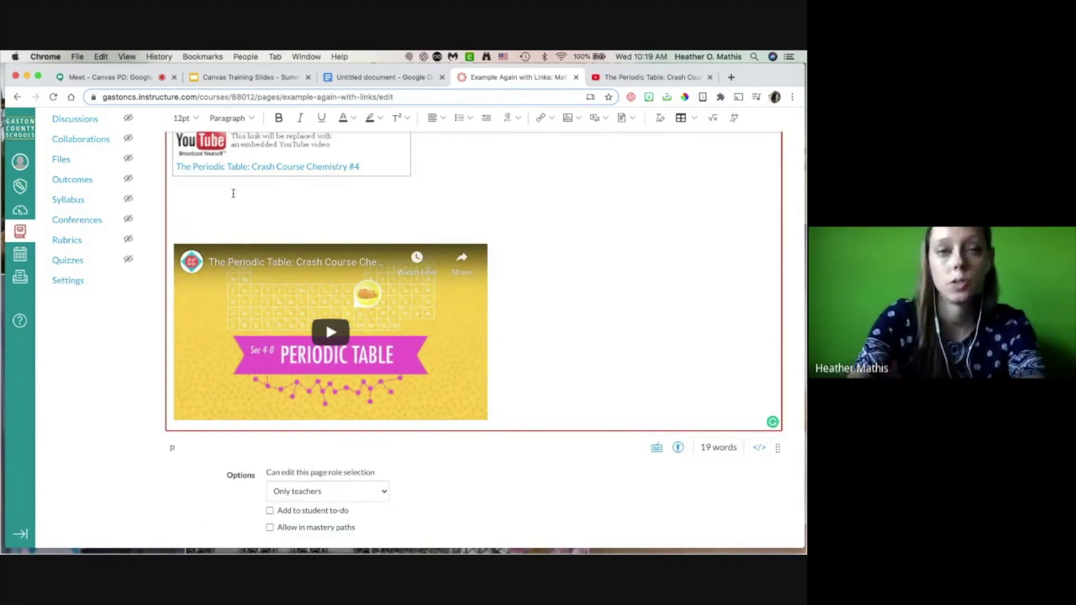
key(Return)
scroll(448, 185, up, 2)
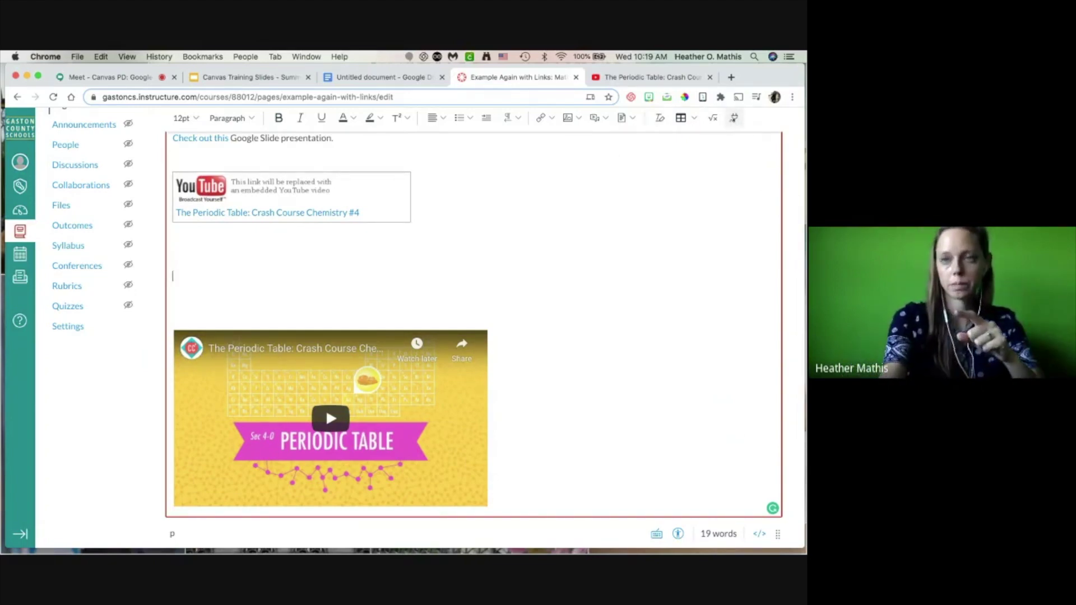
Step: Bring up the Select App list of editor apps
click(733, 118)
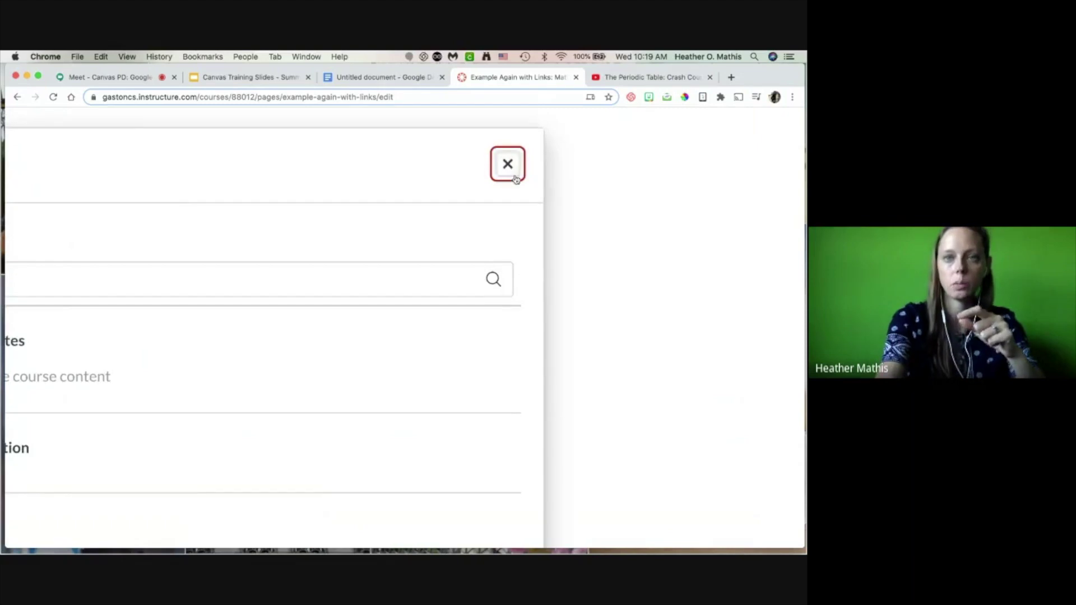
click(514, 177)
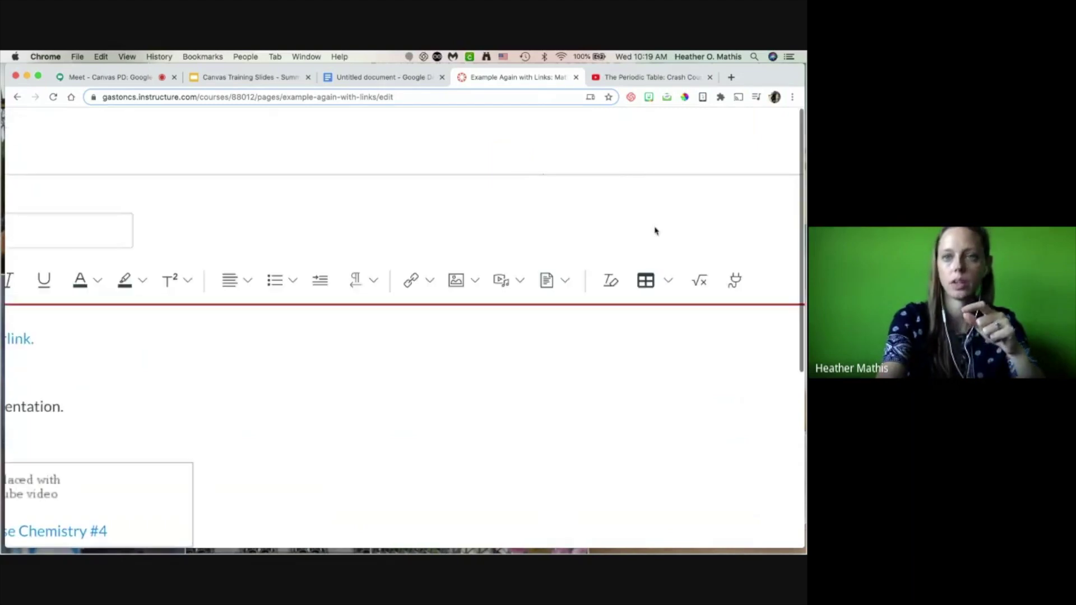
scroll(655, 231, down, 2)
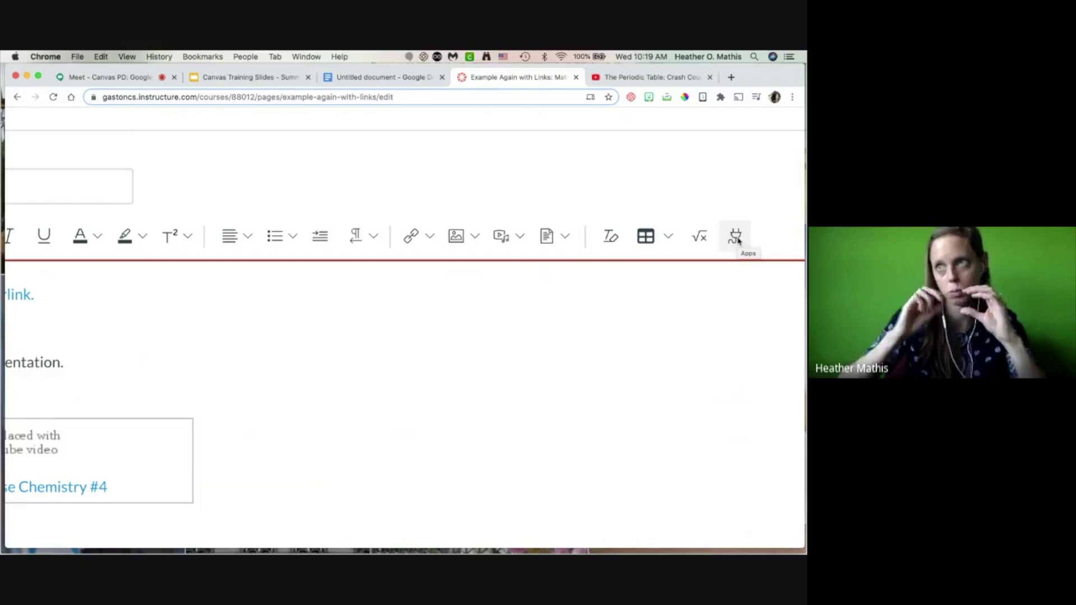
click(736, 237)
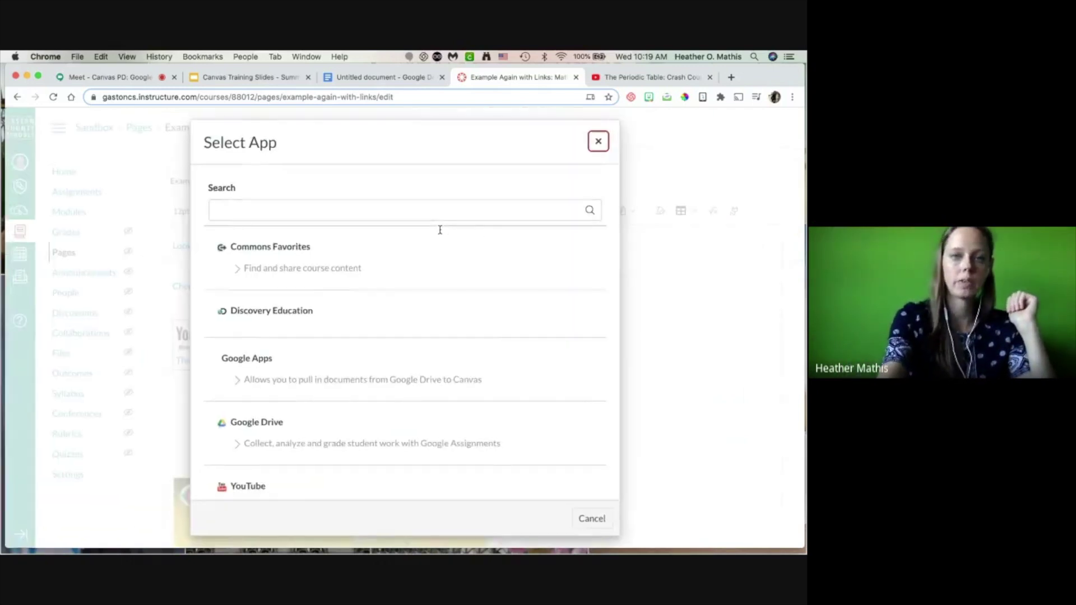
Step: Try the YouTube app twice, cancelling its blank window each time
scroll(334, 329, down, 2)
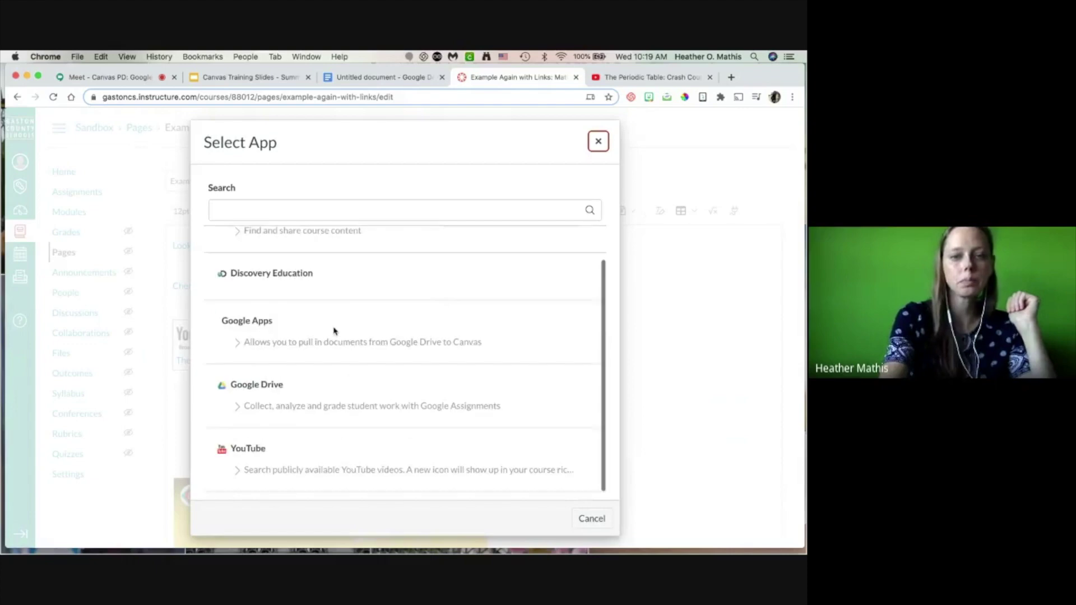
click(242, 445)
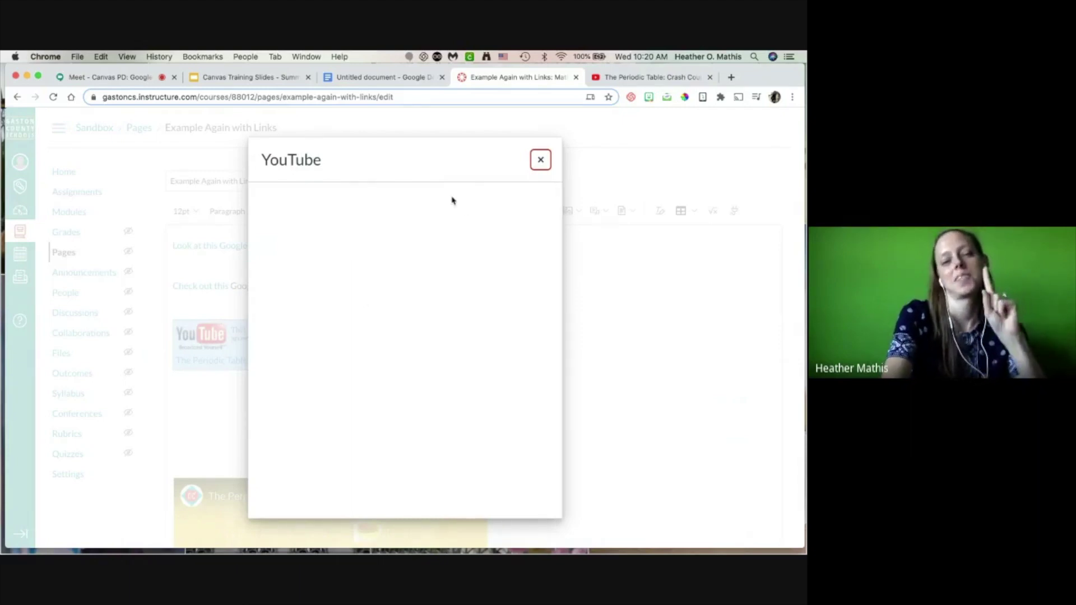
click(541, 162)
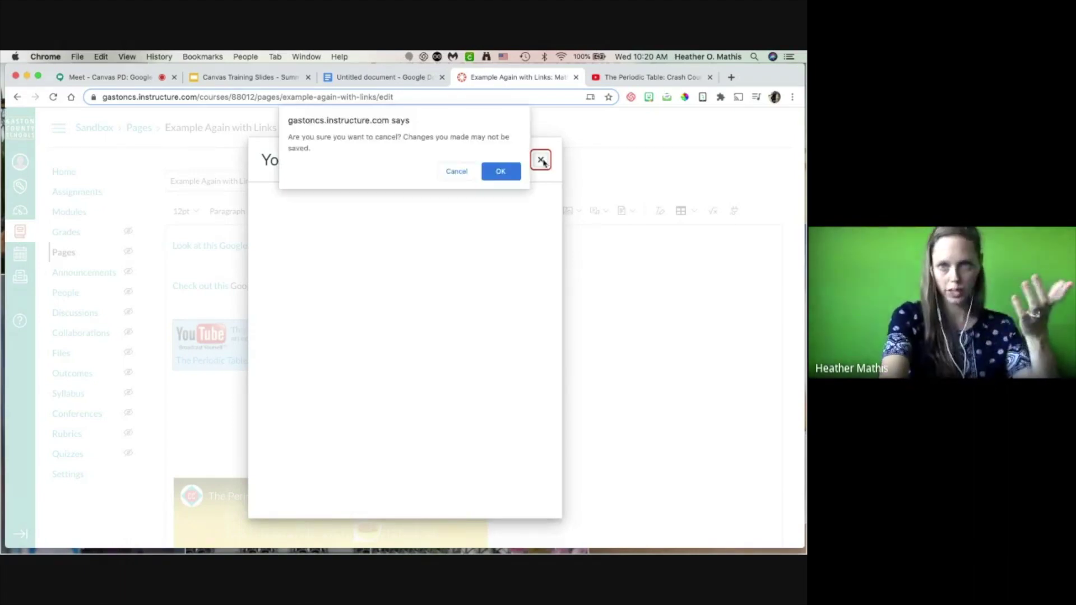
click(515, 175)
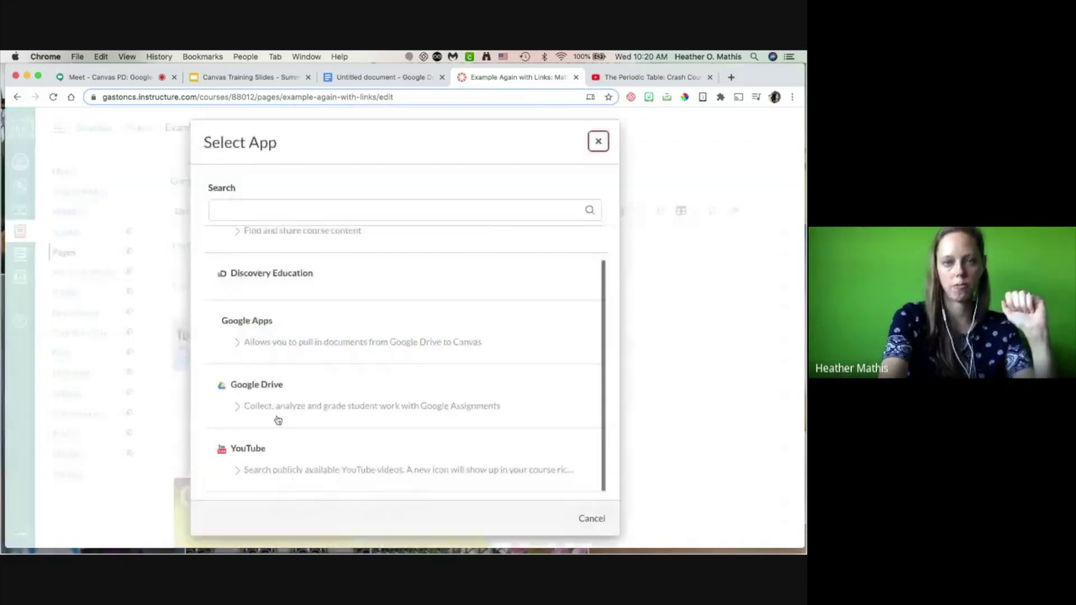
click(236, 445)
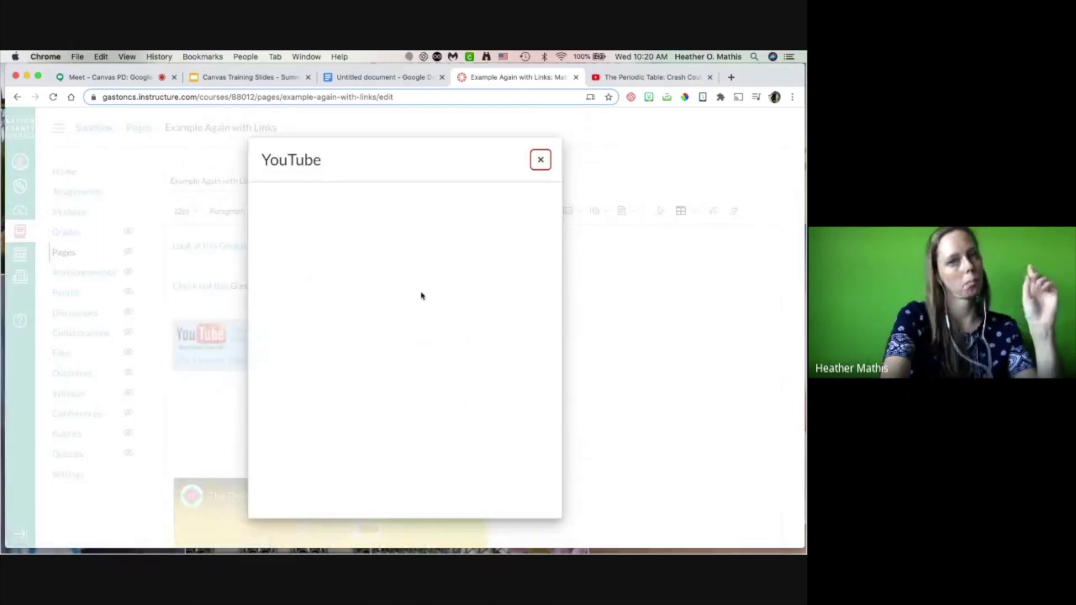
click(541, 161)
click(500, 172)
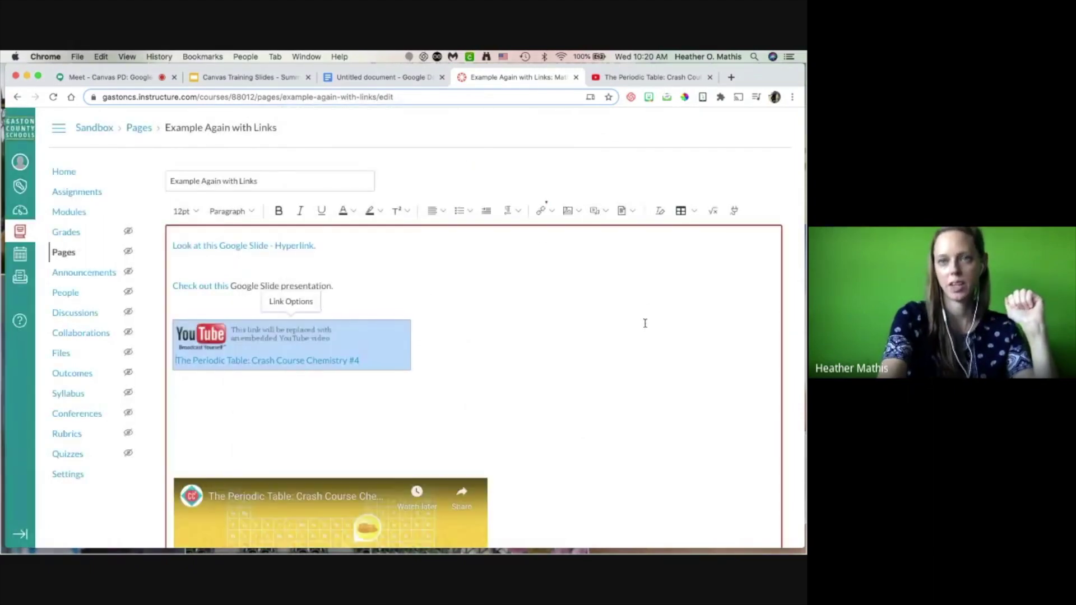
Step: Save the page and reopen it for editing
scroll(645, 324, down, 5)
click(780, 519)
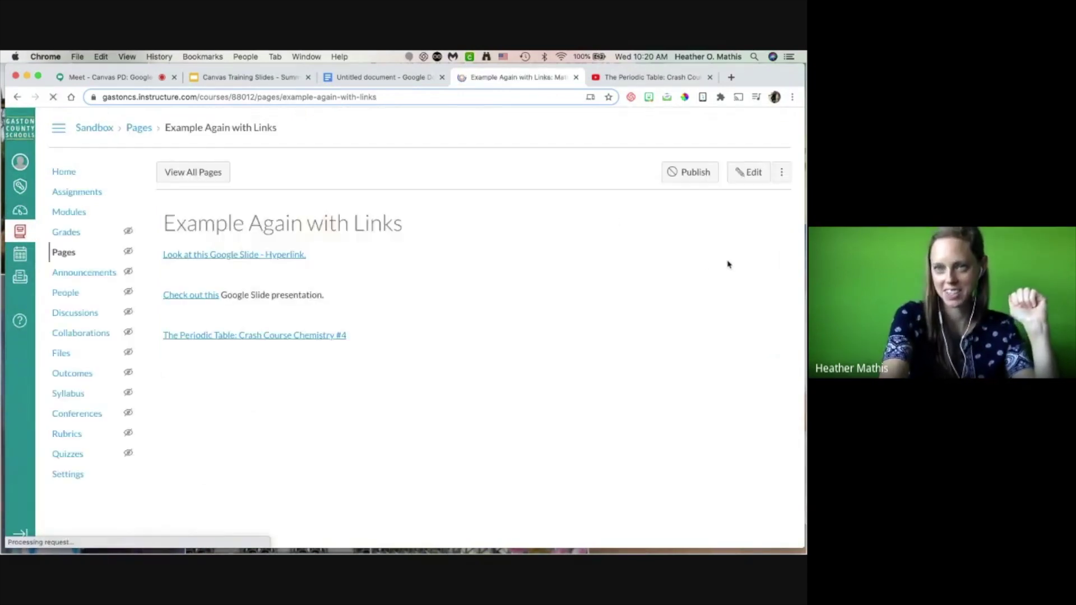
click(748, 174)
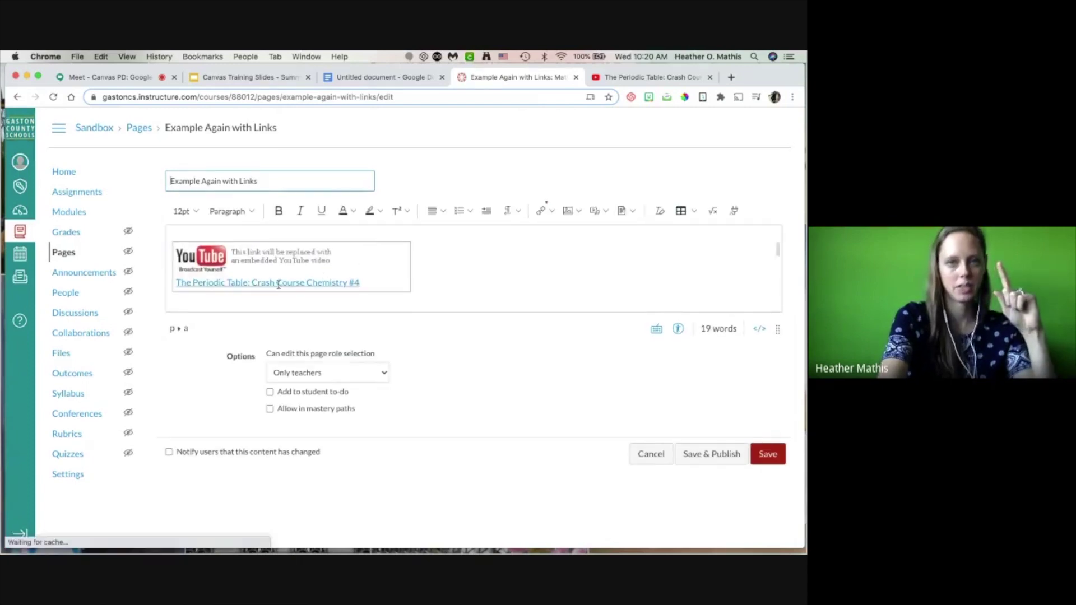
Step: Try inserting through the YouTube app again, then cancel the window that won't load
scroll(279, 283, down, 2)
click(233, 271)
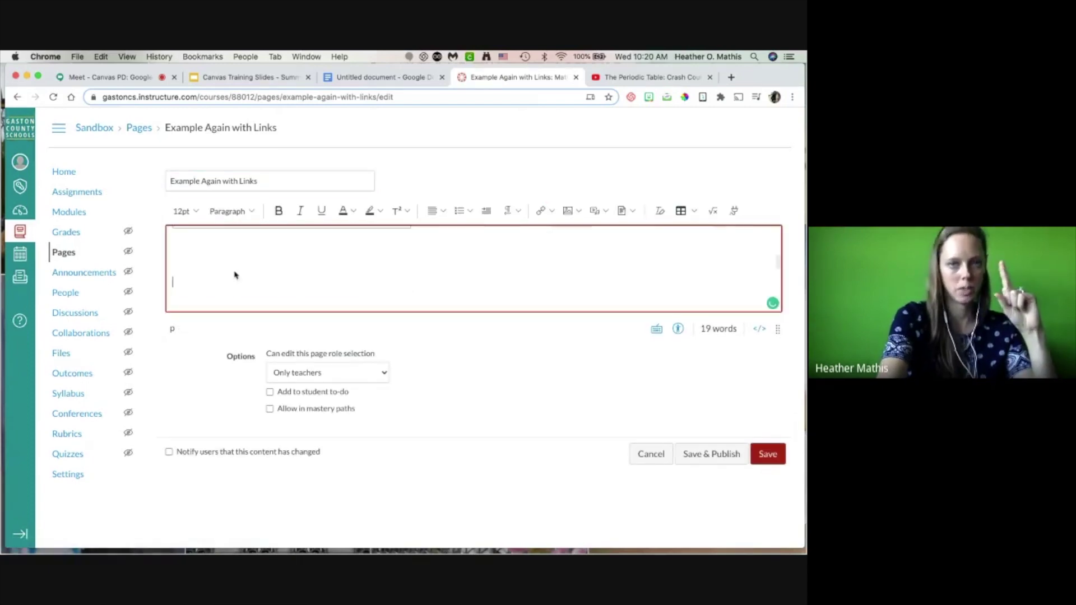
click(736, 216)
scroll(312, 344, down, 1)
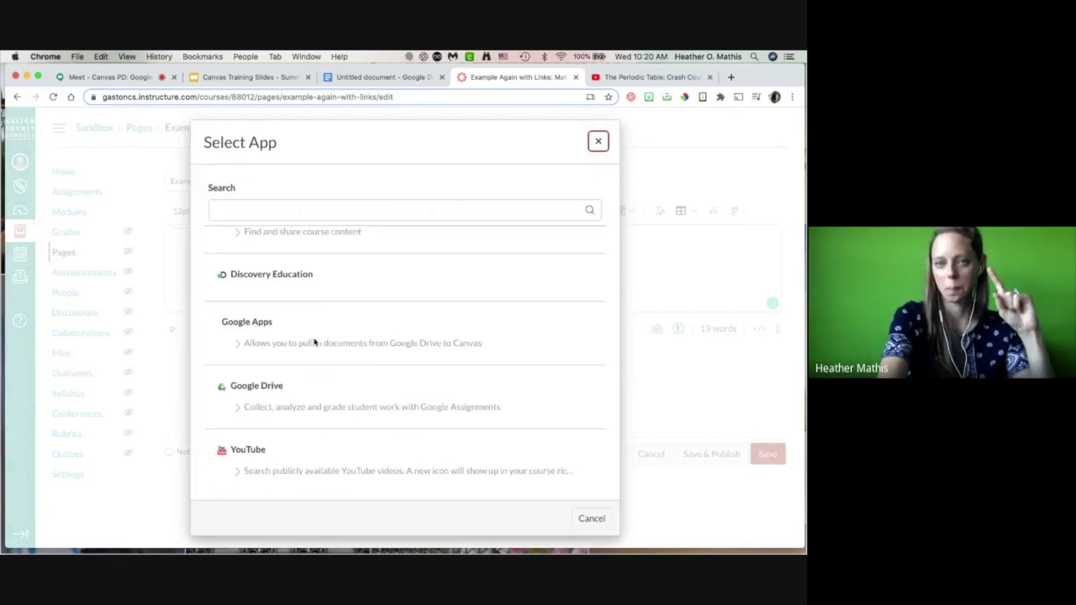
click(253, 448)
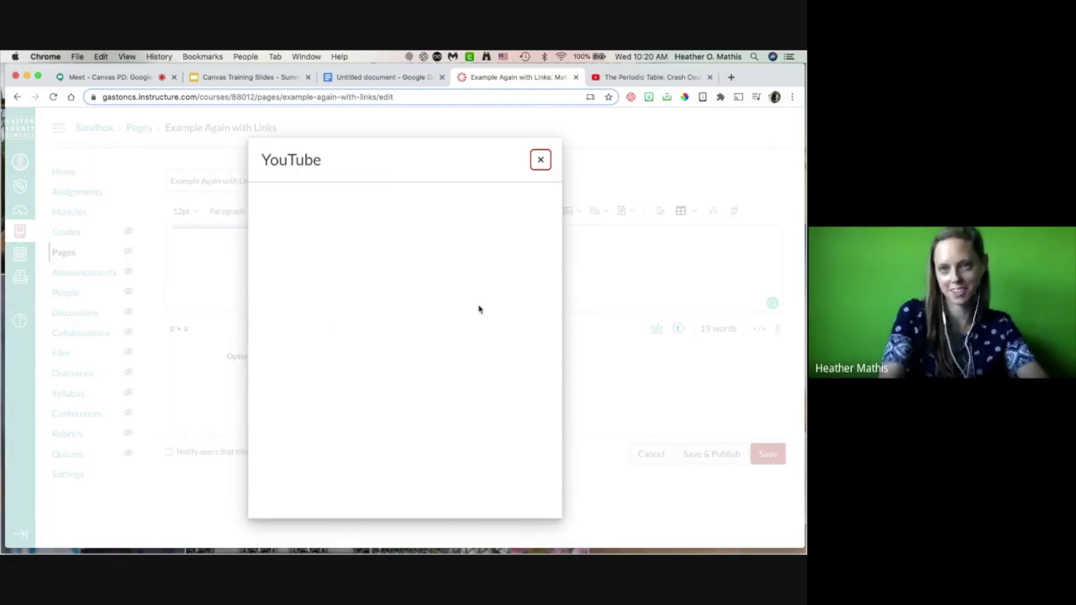
click(540, 160)
click(501, 171)
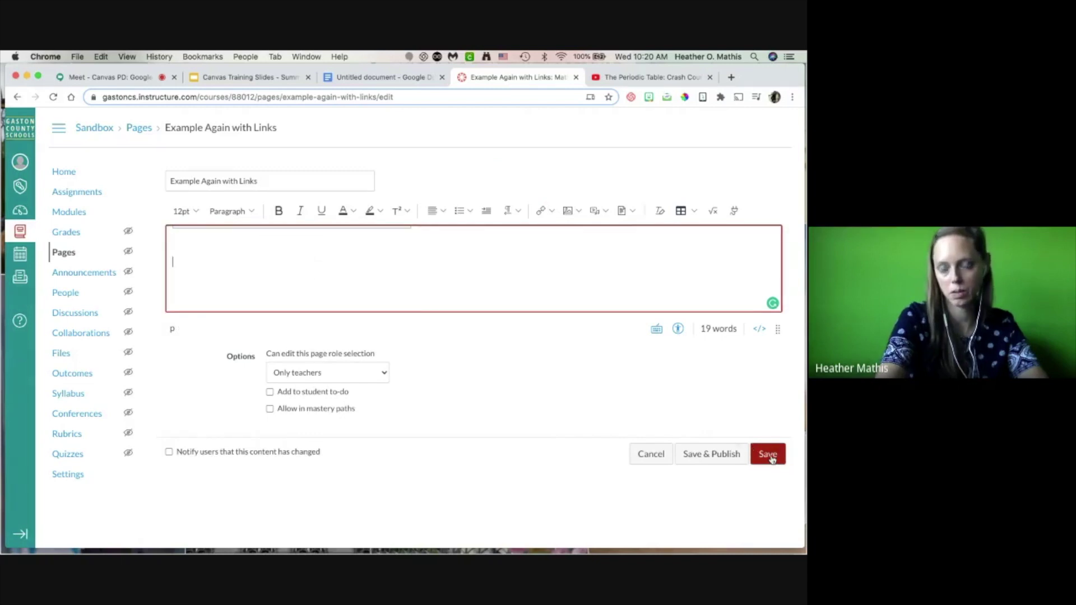
Step: Save the page once more and reopen it for editing
click(772, 458)
click(773, 458)
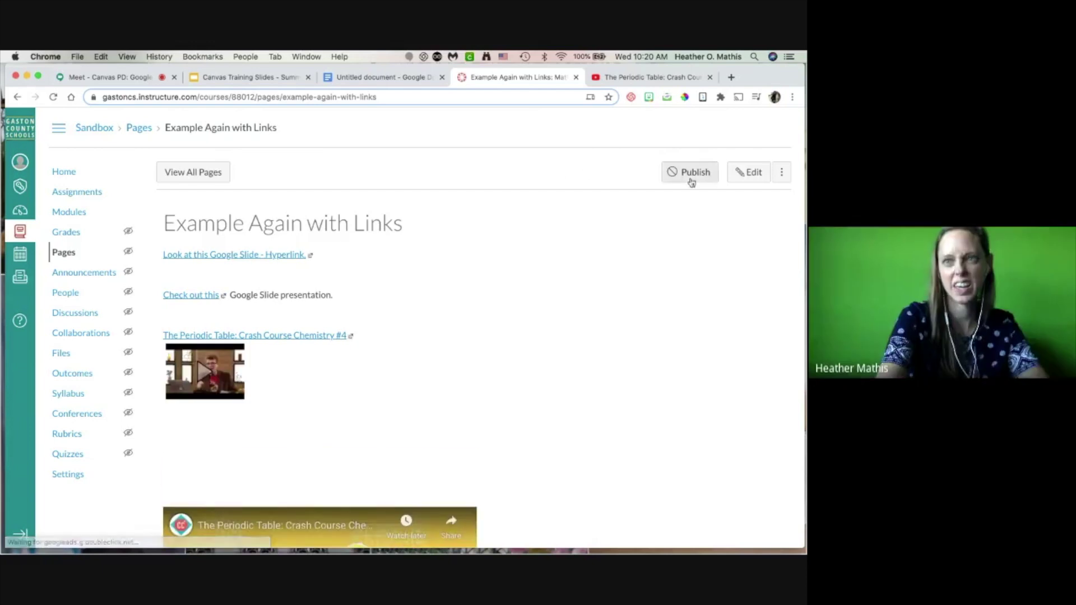
click(754, 172)
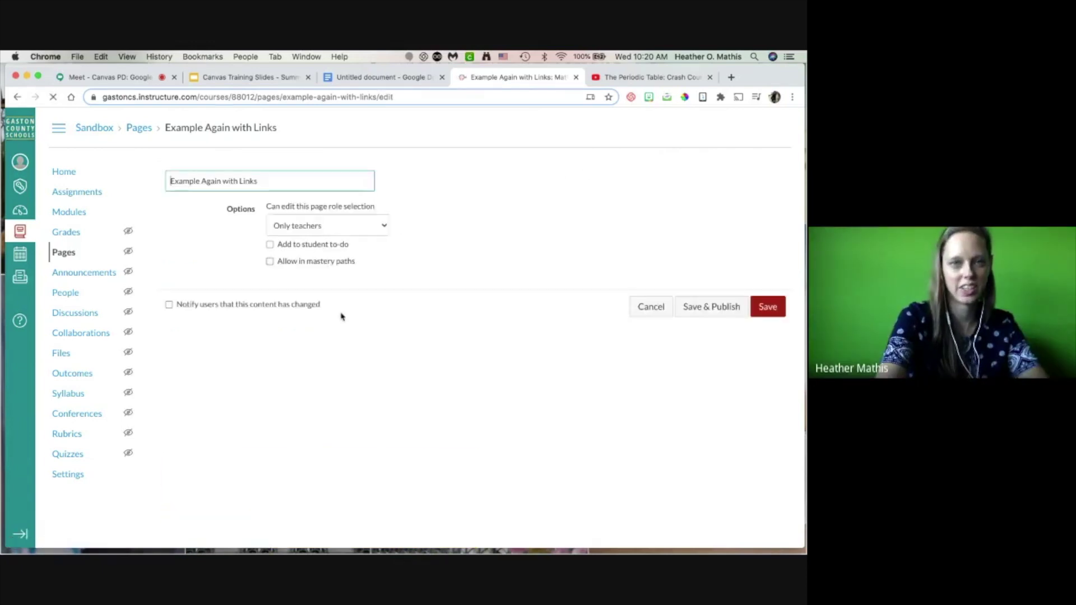
Step: Open and cancel the YouTube app, save Example Again with Links, then return to Meet
scroll(403, 262, down, 5)
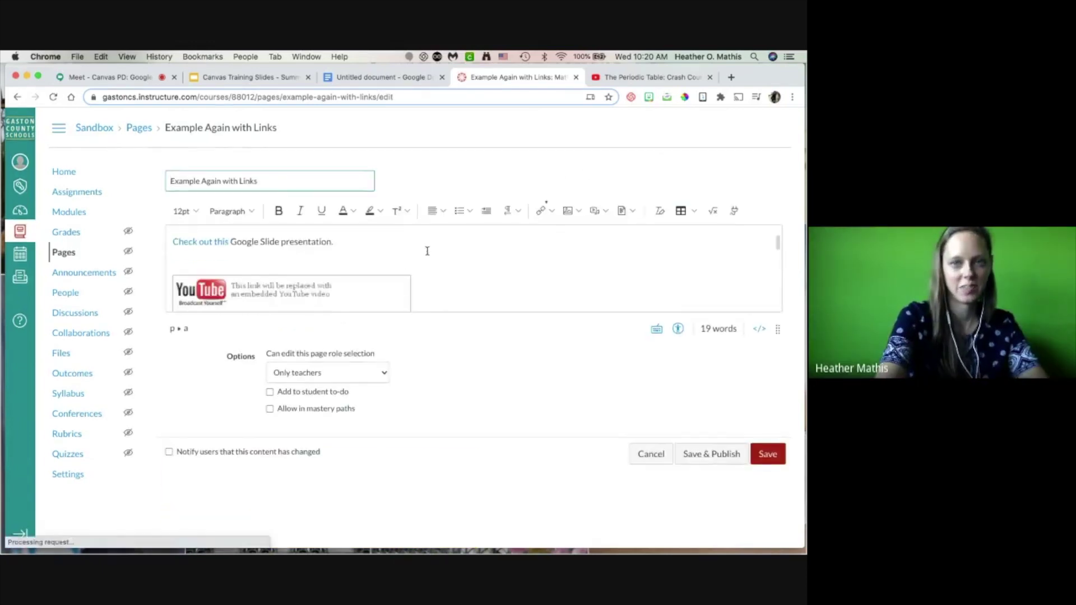
click(211, 264)
click(734, 210)
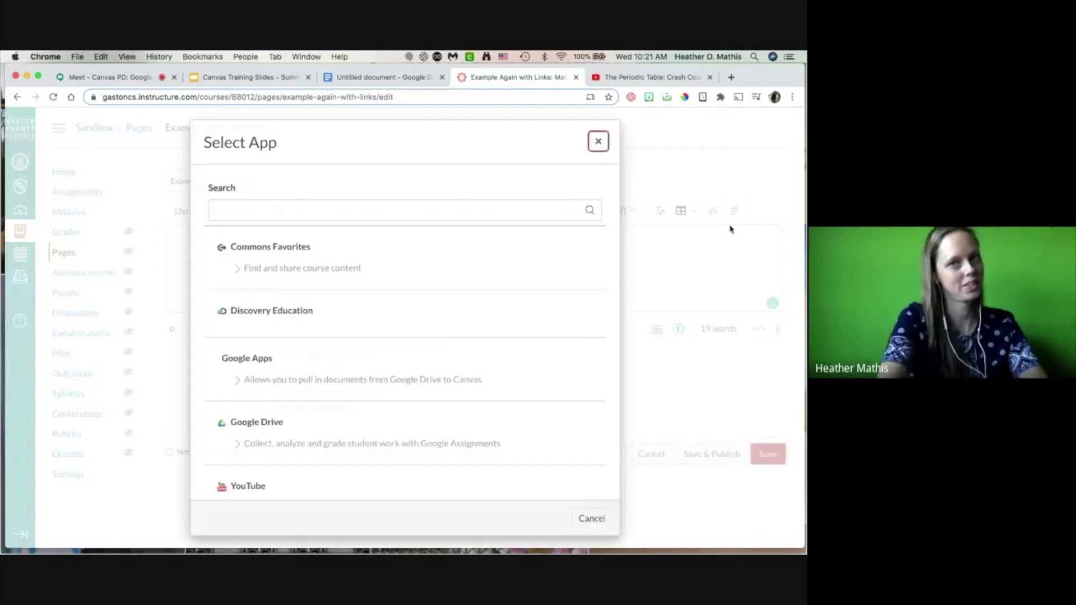
click(275, 456)
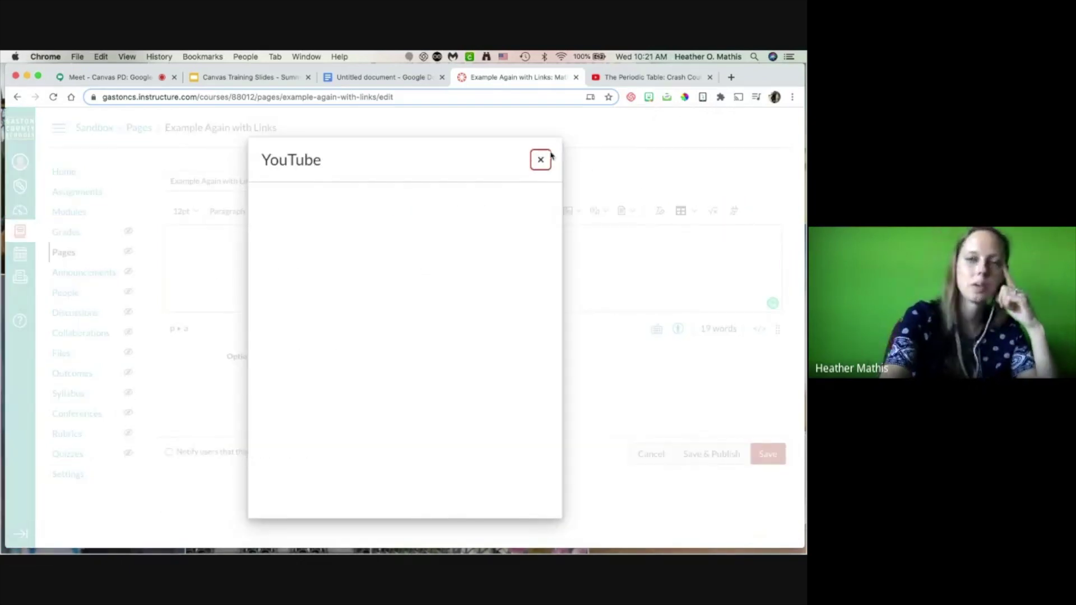
click(541, 160)
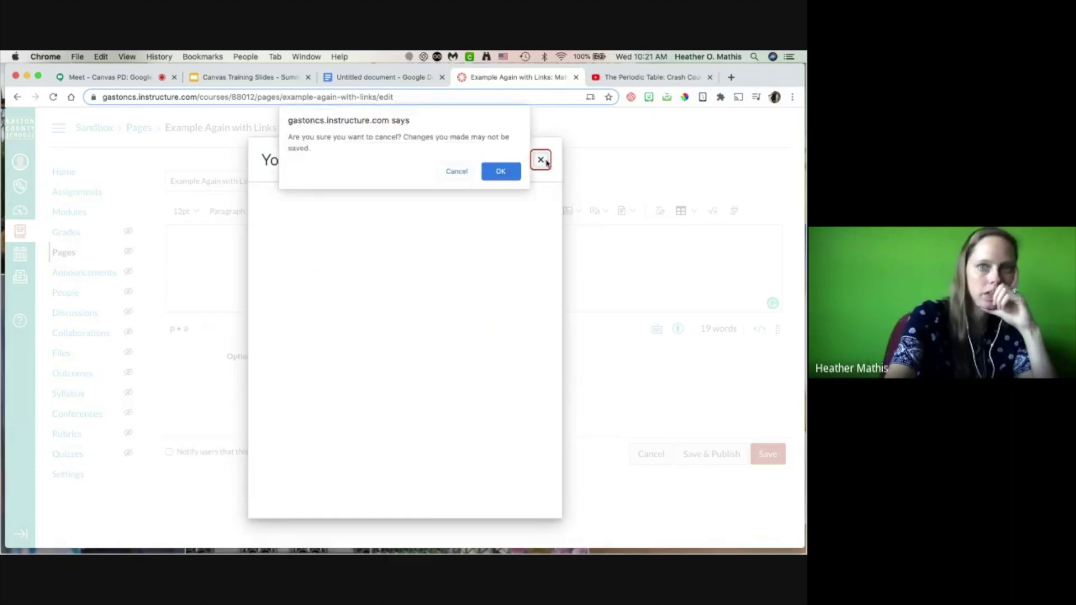
click(500, 177)
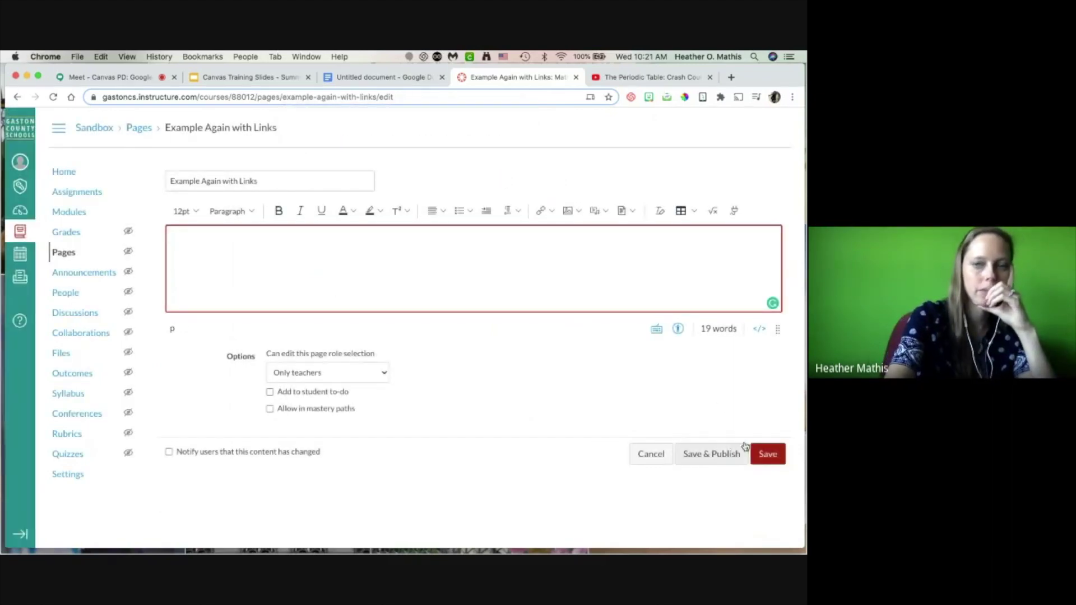
click(771, 454)
click(118, 79)
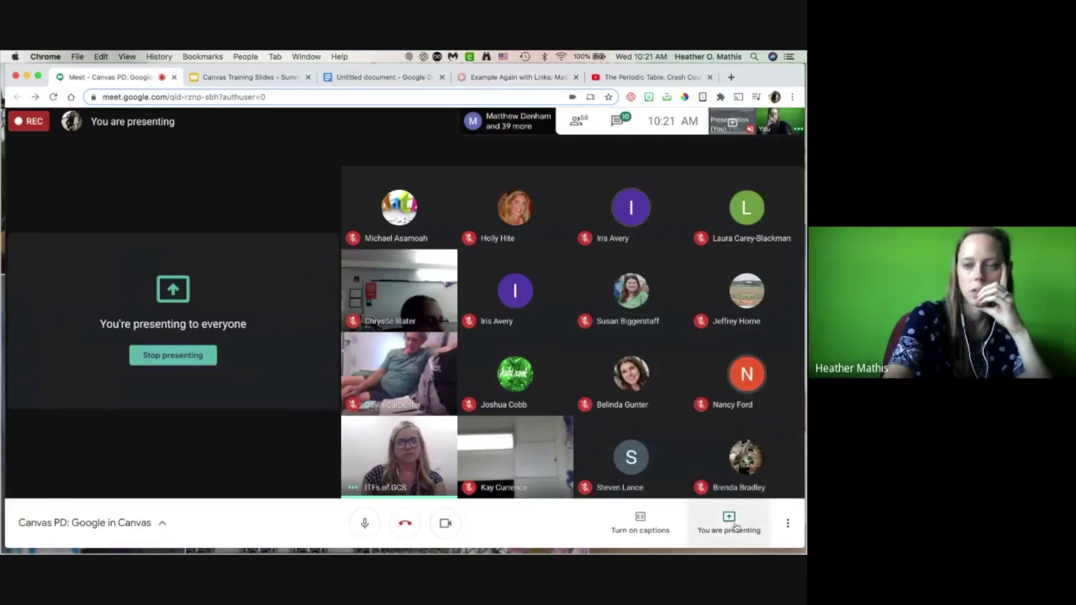
Step: Stop presenting in Meet, hide the sharing notice, and bring up the Canvas Google embedding editor
click(734, 524)
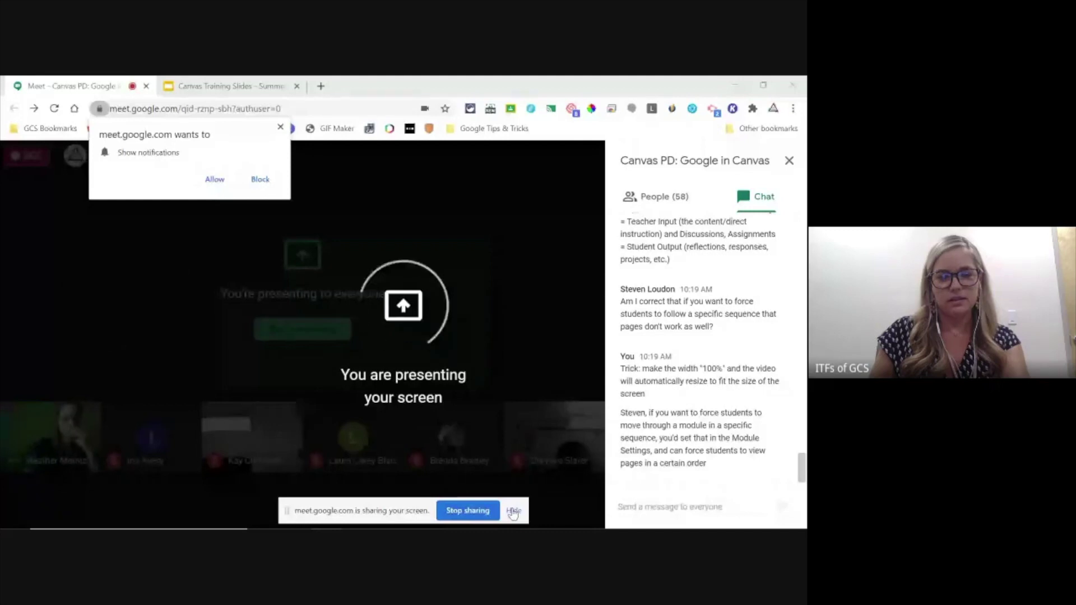
click(513, 511)
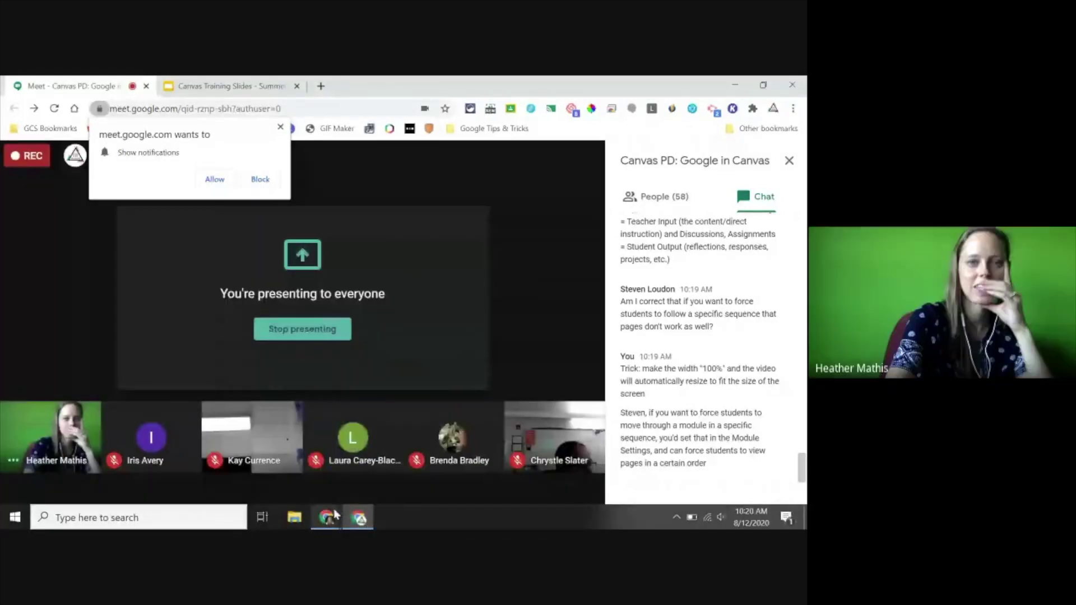
mouse_move(334, 514)
click(258, 448)
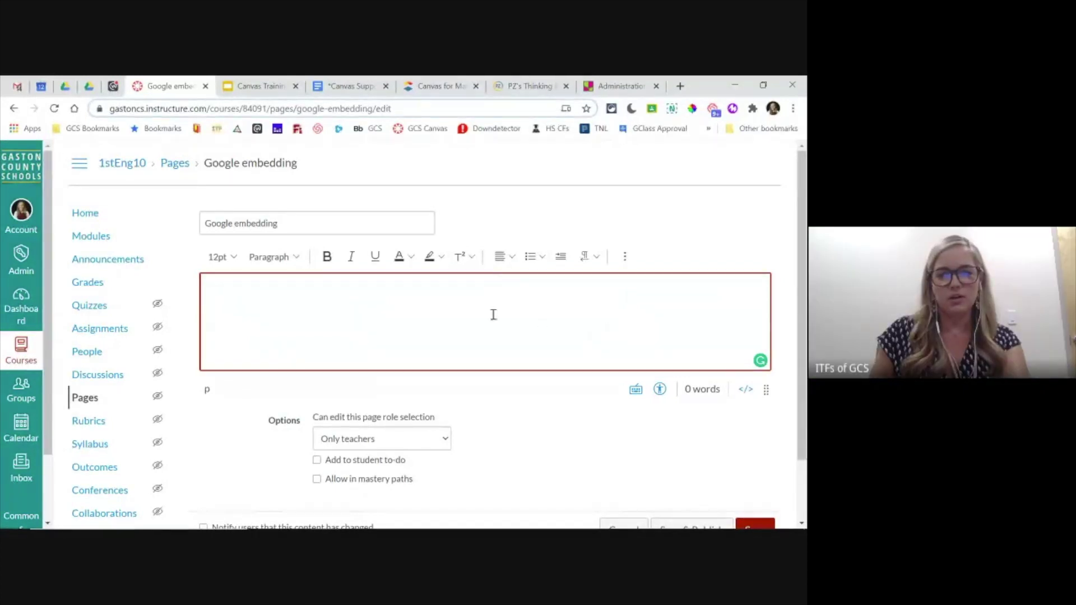
Step: Open the YouTube video tool from the editor's Apps list
click(627, 257)
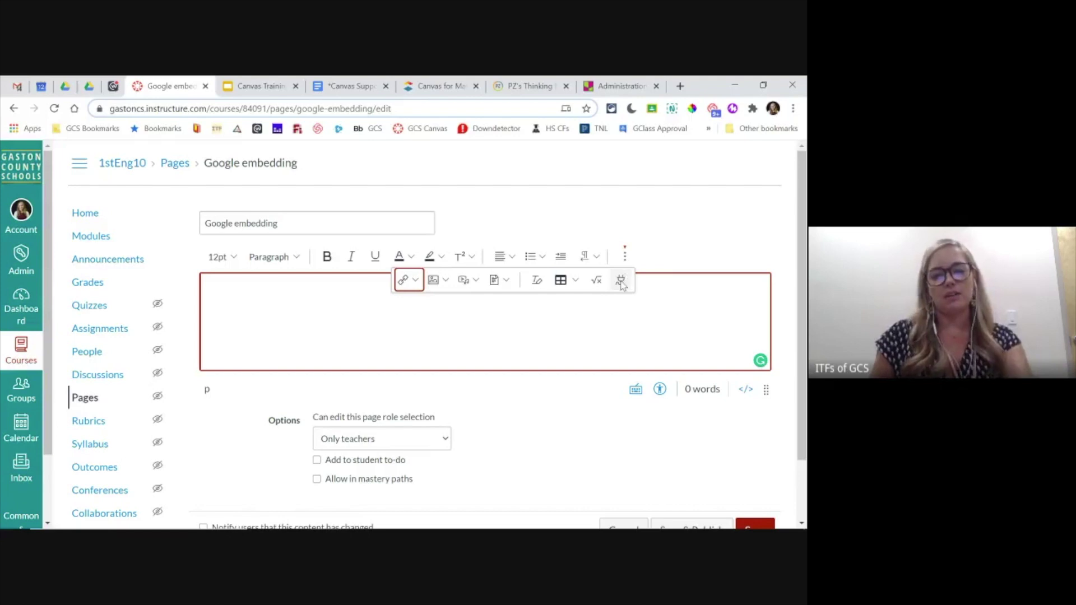
click(620, 282)
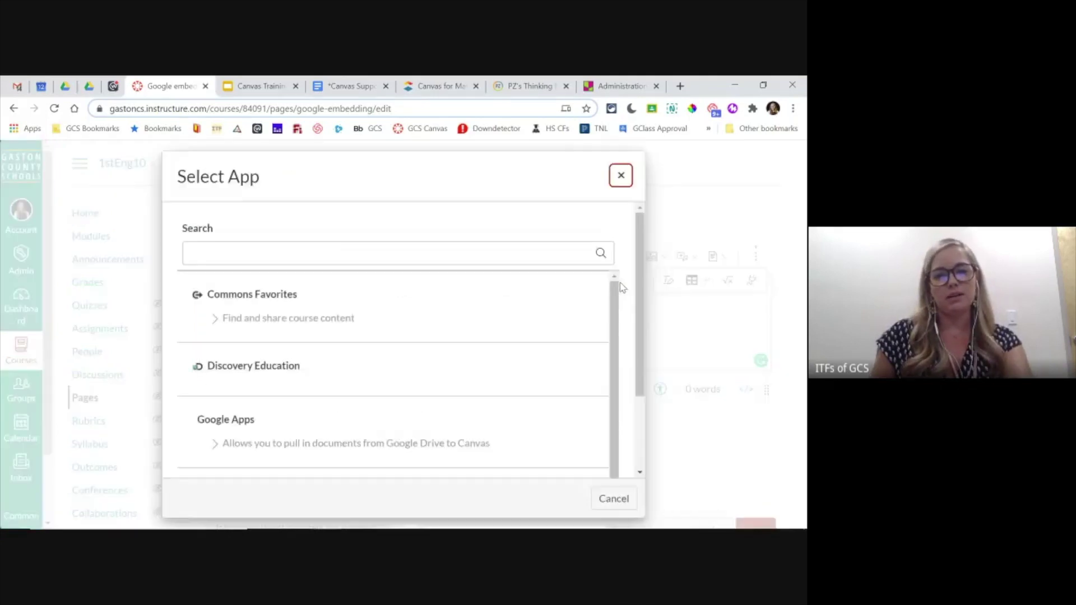
scroll(328, 344, down, 4)
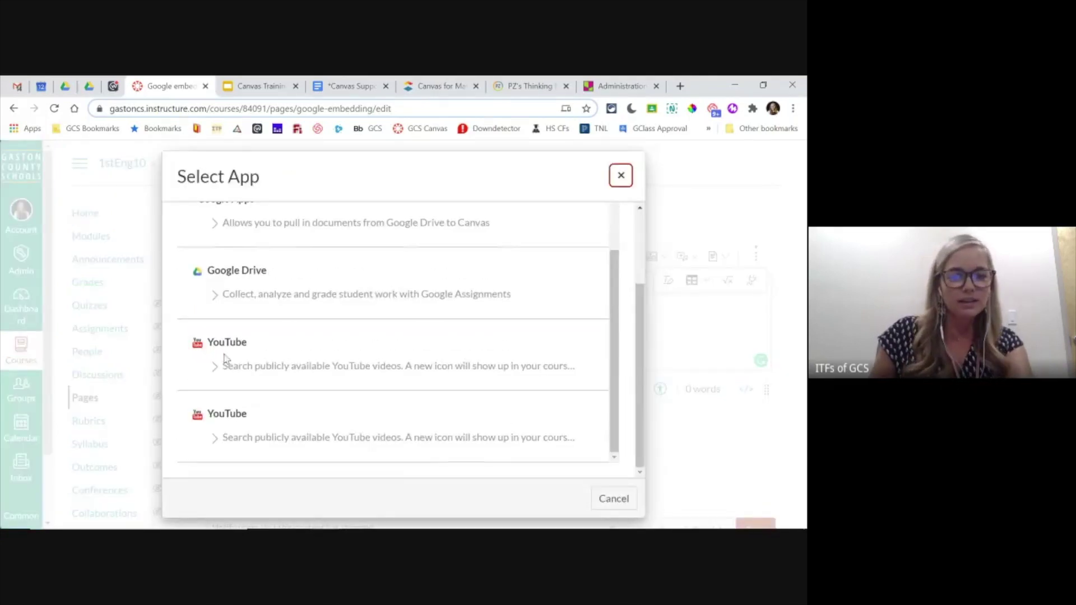
click(217, 342)
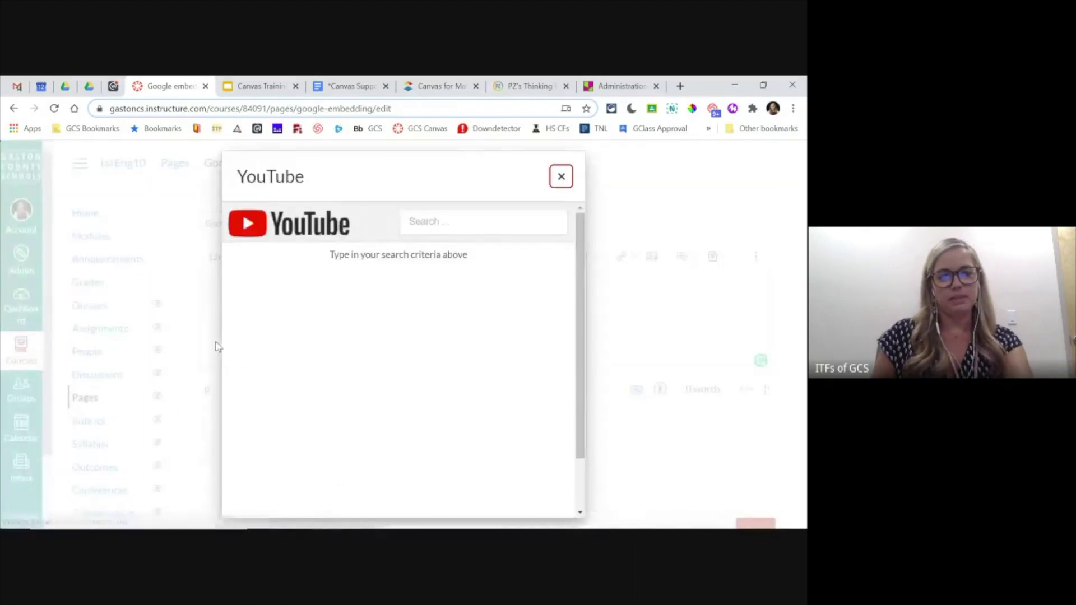
Step: Search YouTube for 'ancient egypt'
click(452, 224)
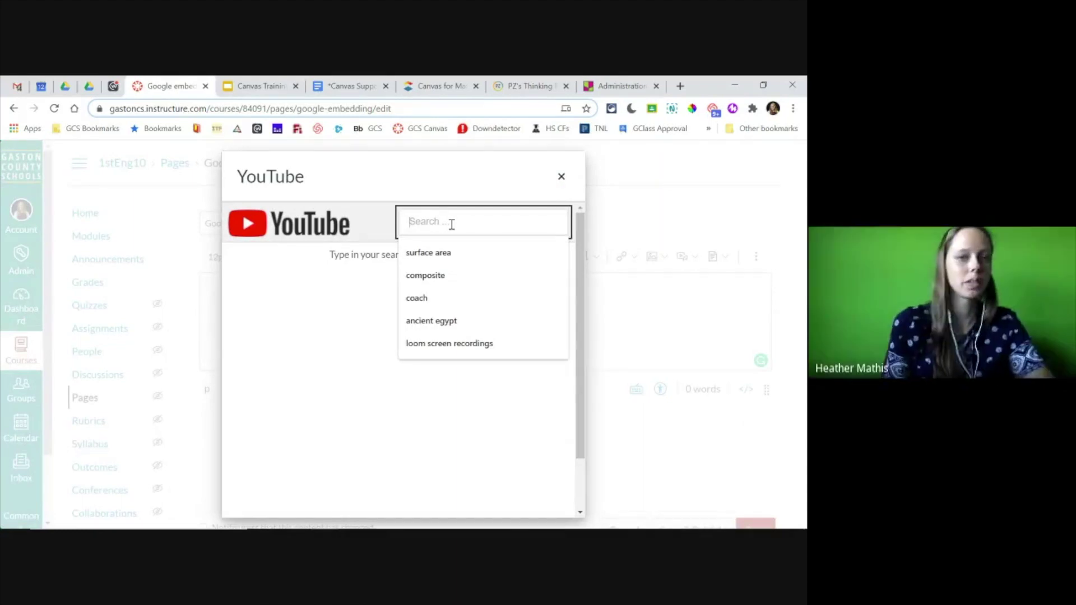
text(peri)
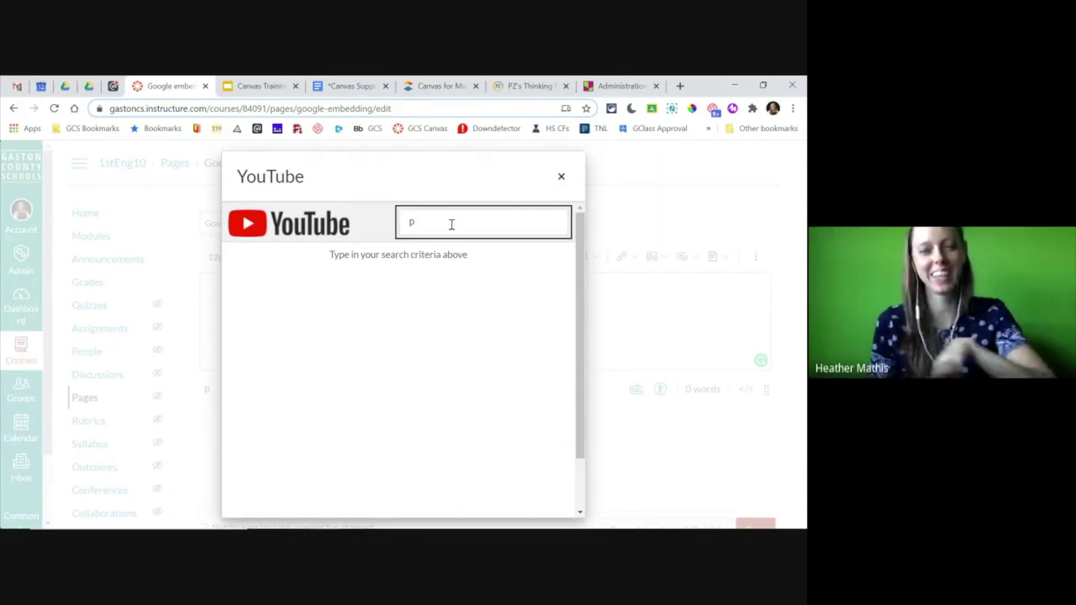
key(BackSpace)
text(ancient)
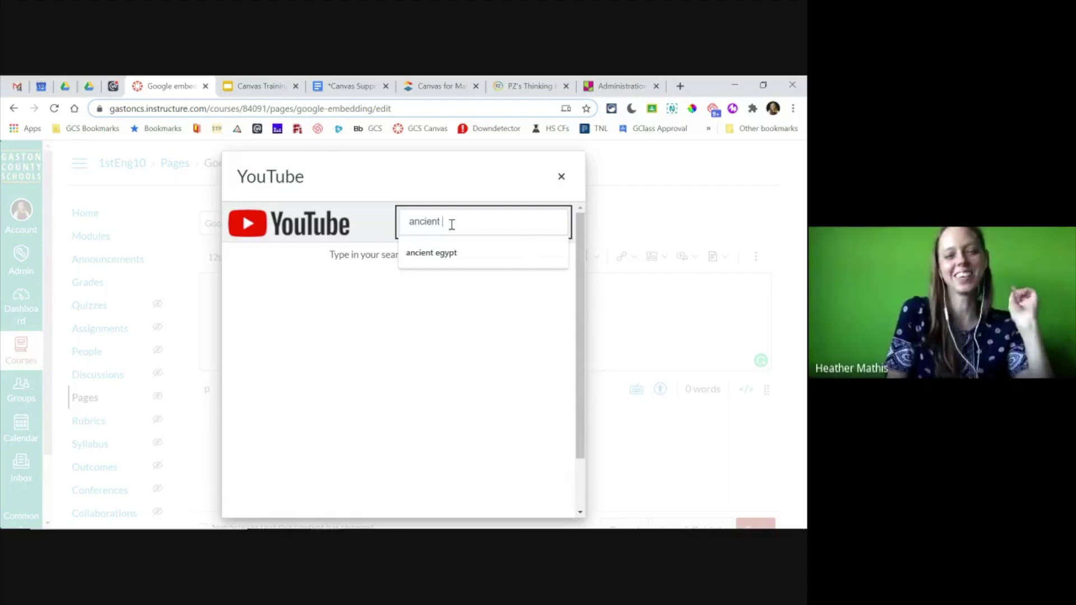
text( egypt)
key(Return)
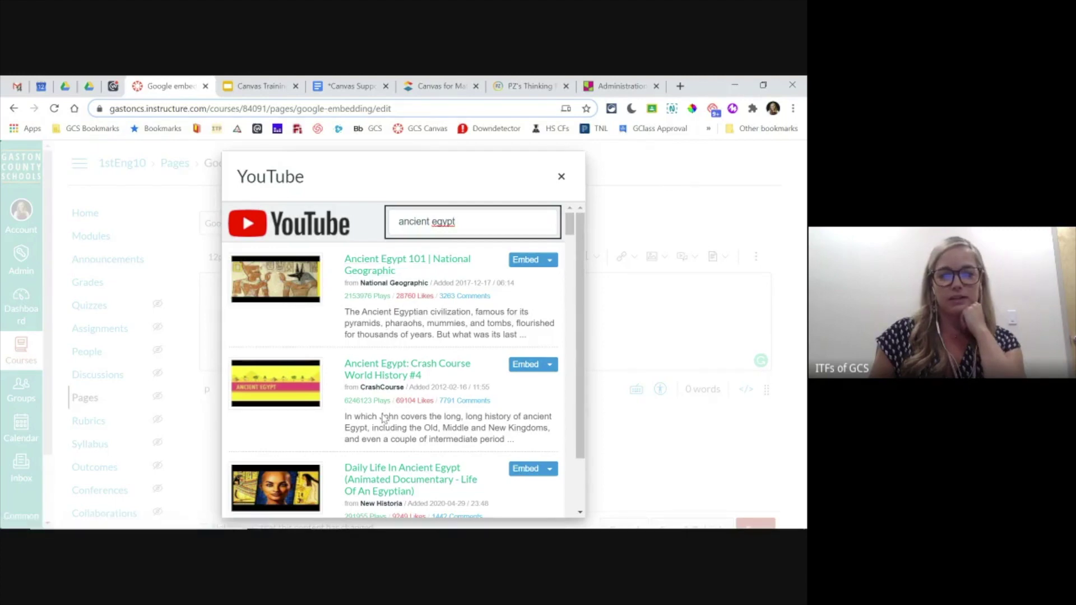
Step: Embed 'Ancient Egypt 101 | National Geographic' using the Embed Medium size option
scroll(383, 419, down, 1)
scroll(391, 282, up, 1)
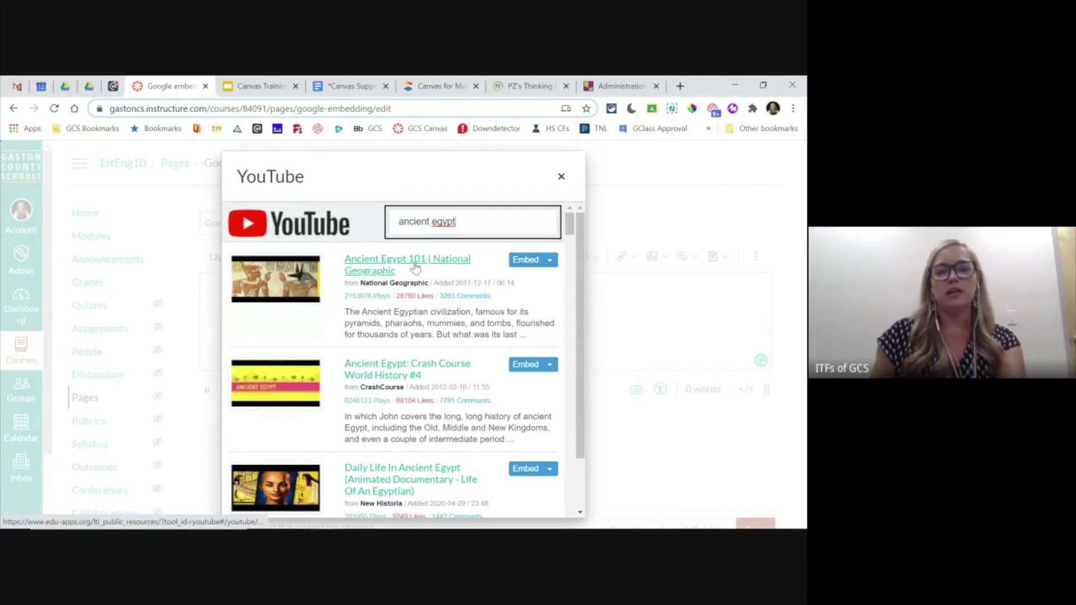
click(550, 261)
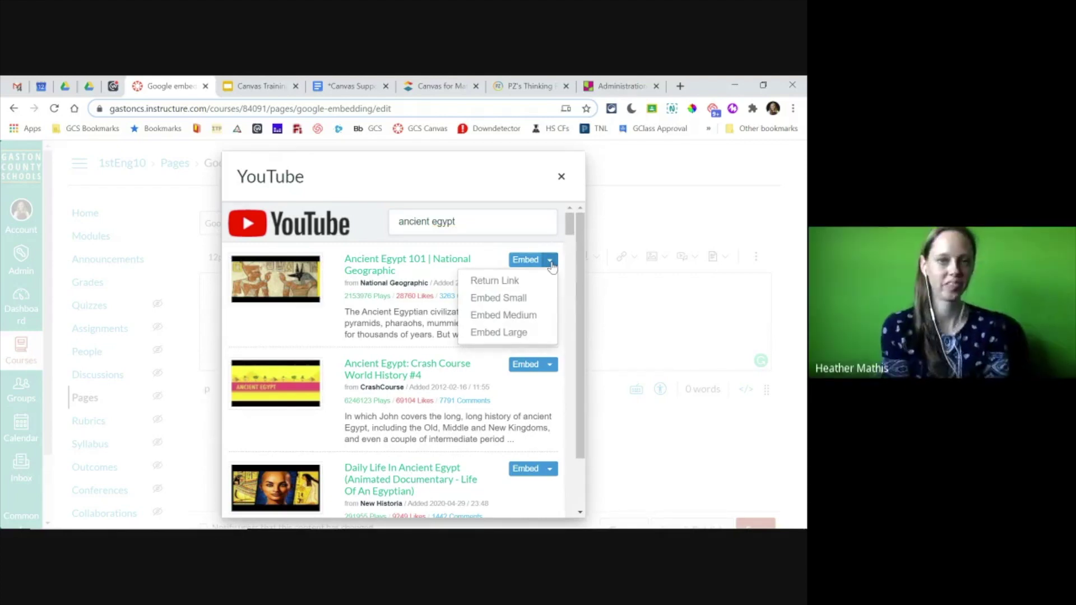
click(508, 322)
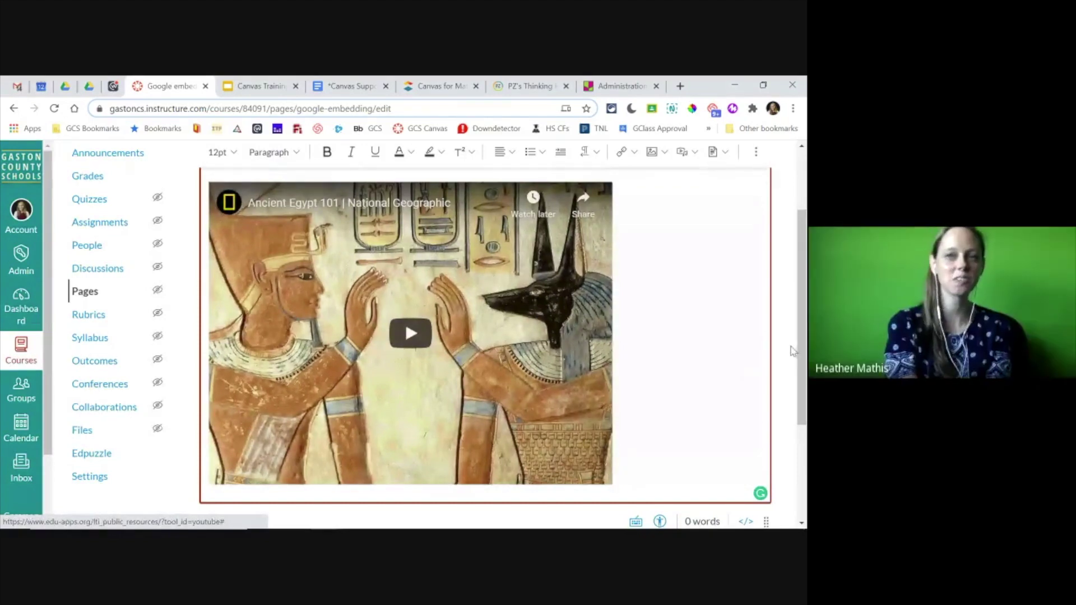
Step: Save the Google embedding page and check the embedded Ancient Egypt video player
scroll(791, 350, down, 3)
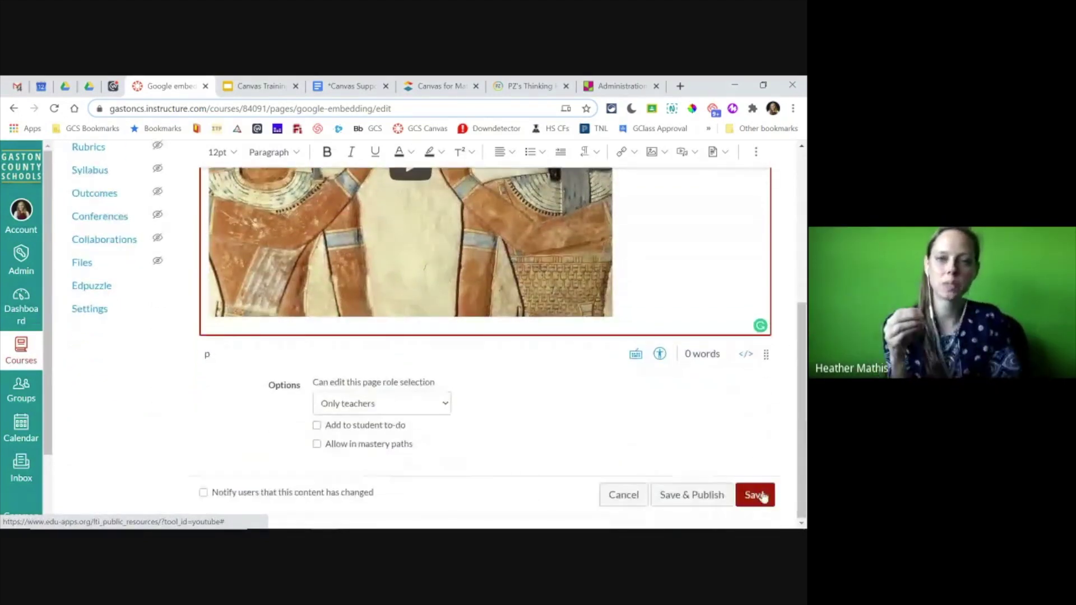
click(755, 495)
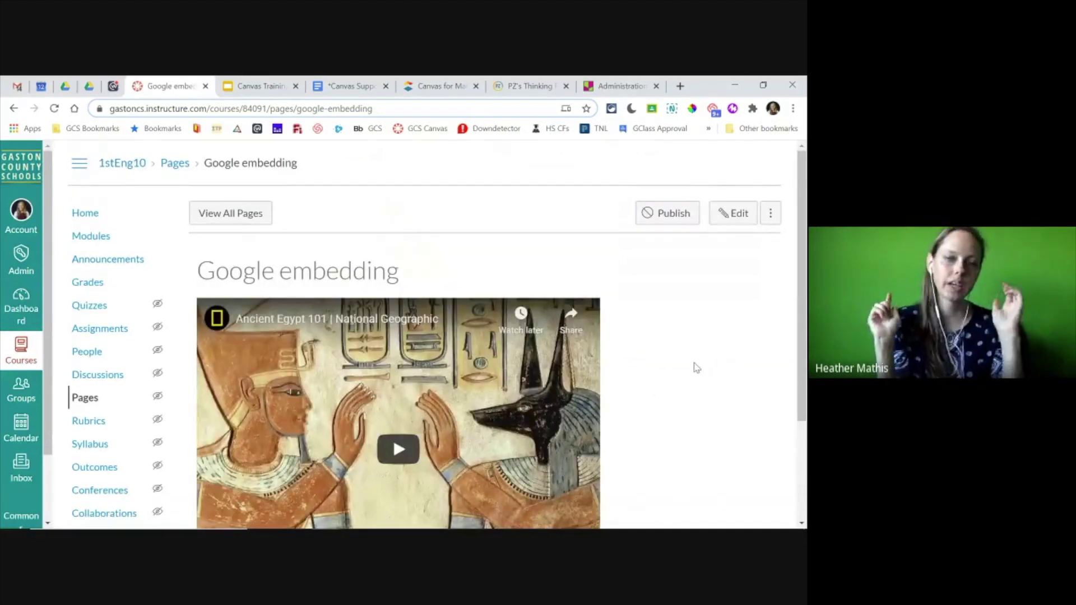
scroll(697, 368, down, 3)
scroll(695, 365, up, 1)
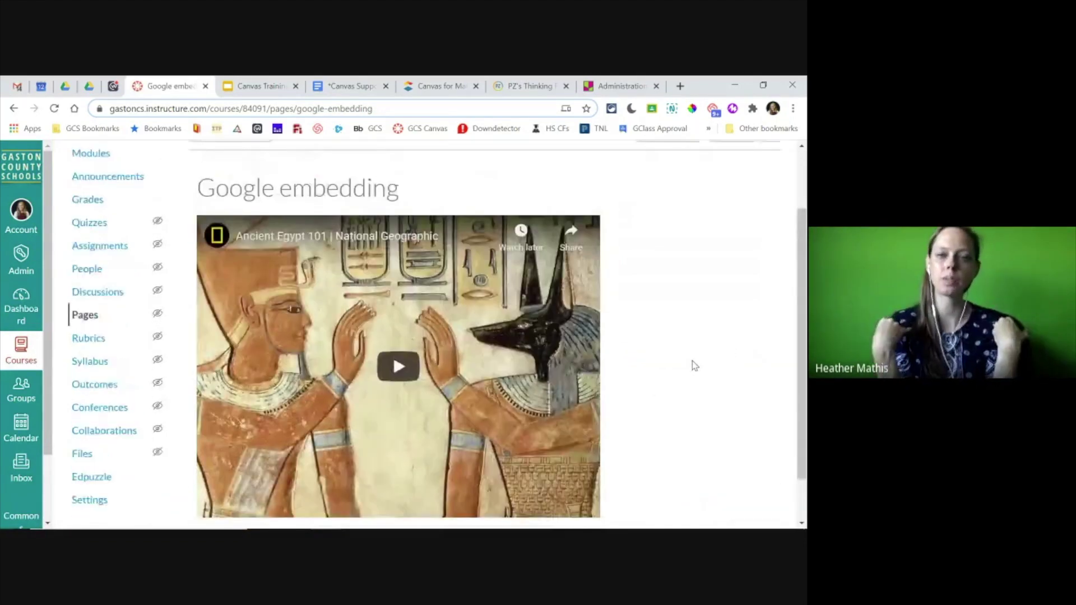
scroll(695, 365, up, 1)
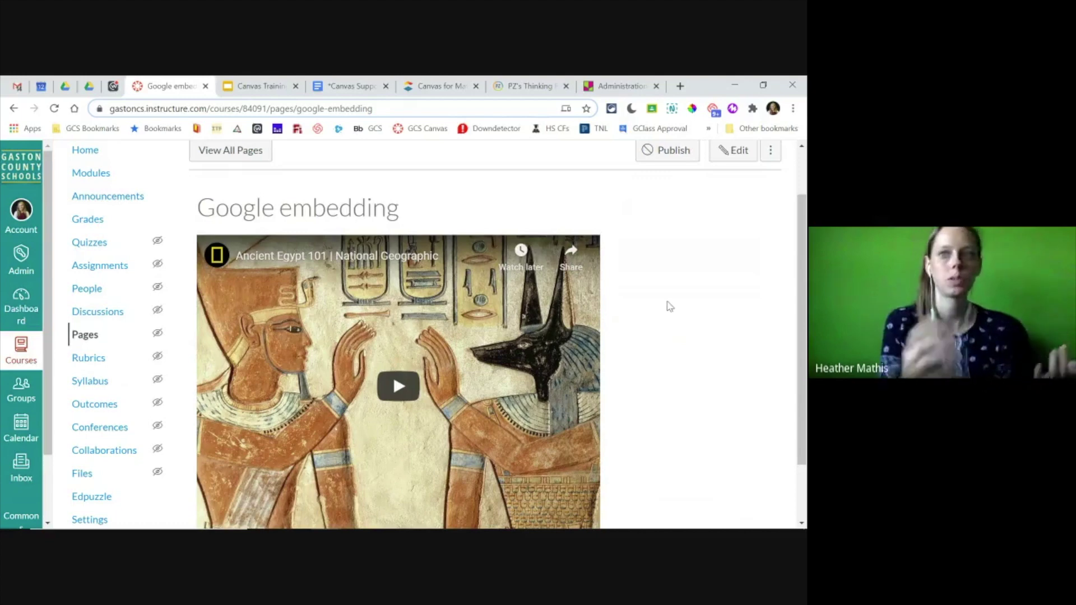
Step: Bring the Google Meet window to the front
mouse_move(470, 526)
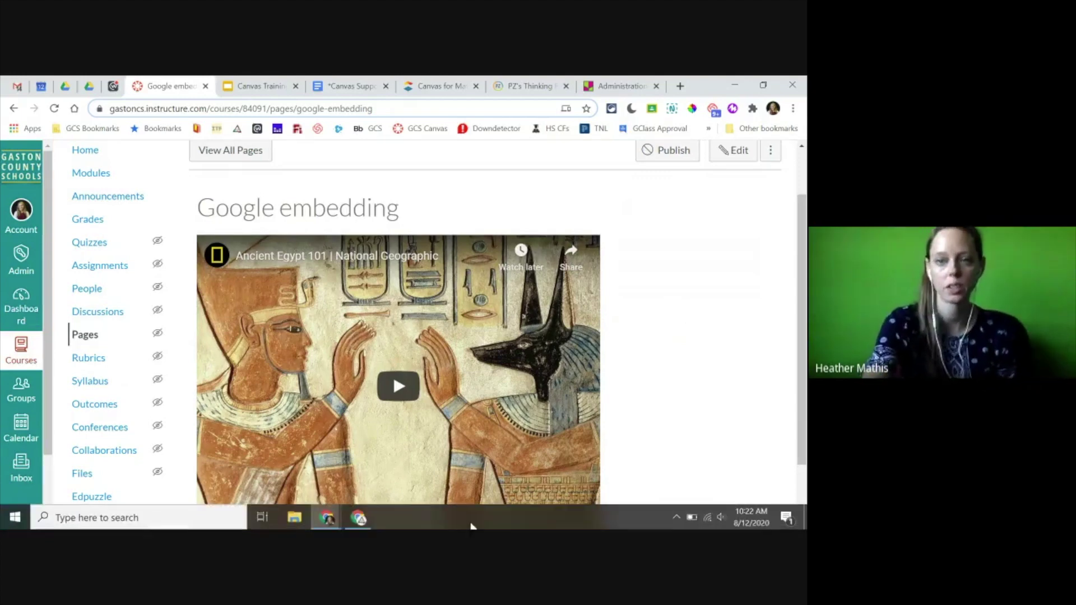
mouse_move(372, 510)
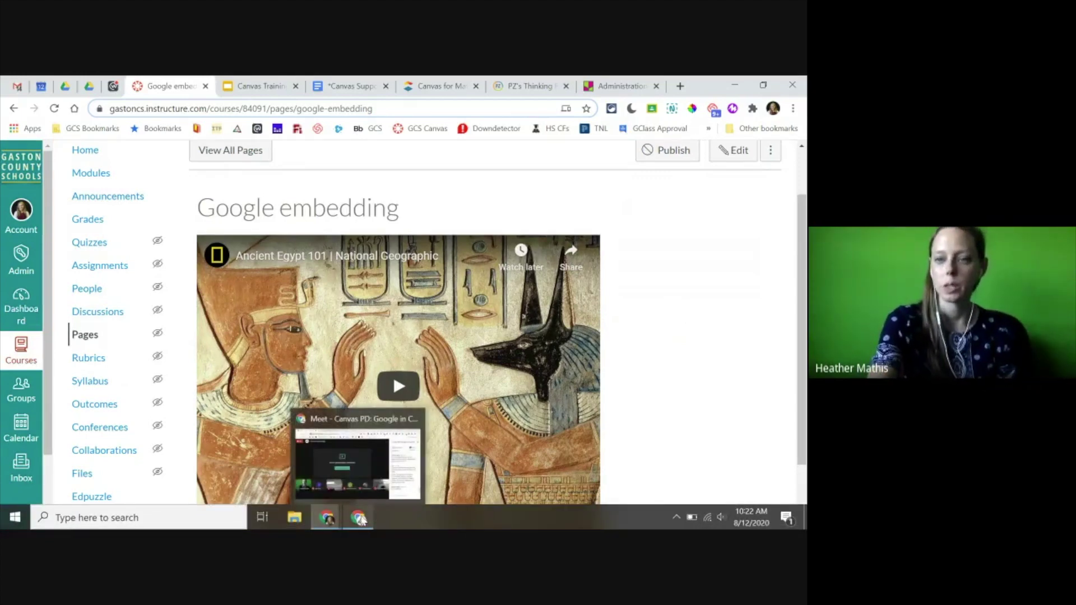
click(347, 448)
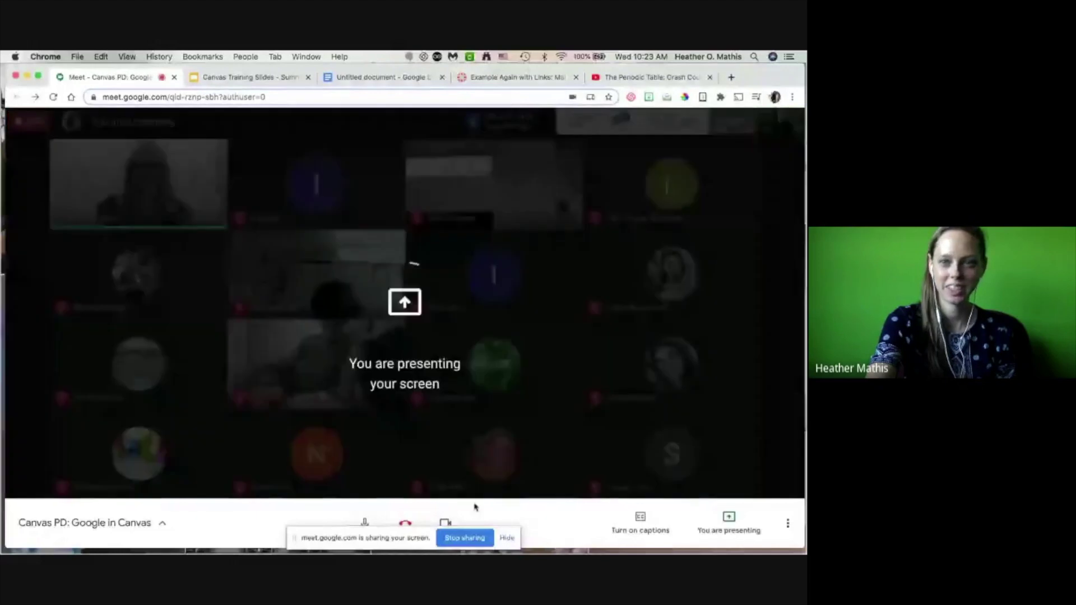
Step: Hide Meet's screen-sharing notice and go to the Example Again with Links tab
click(507, 537)
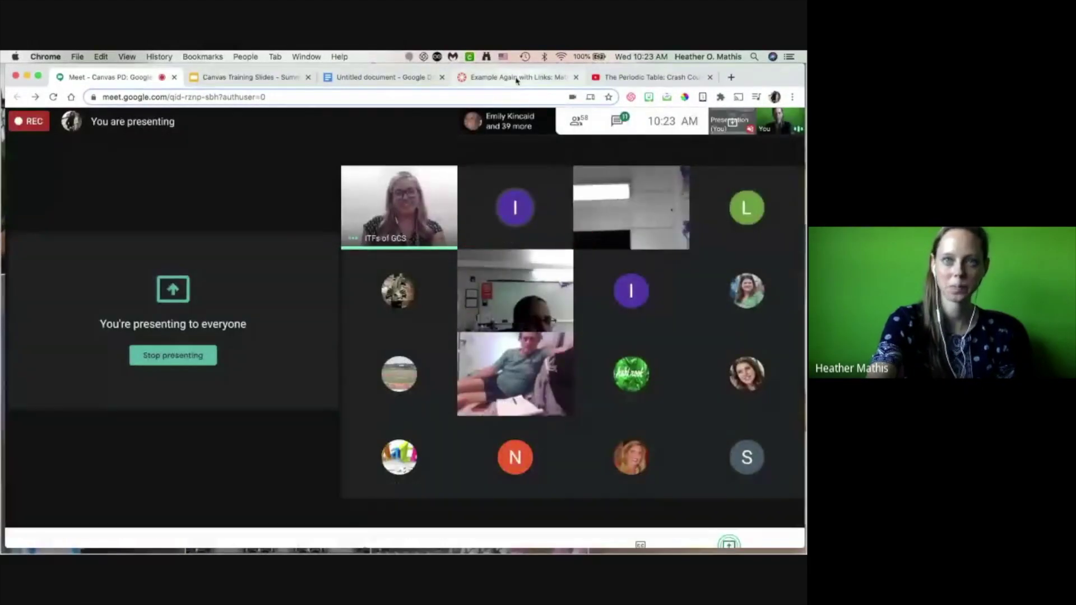
click(516, 78)
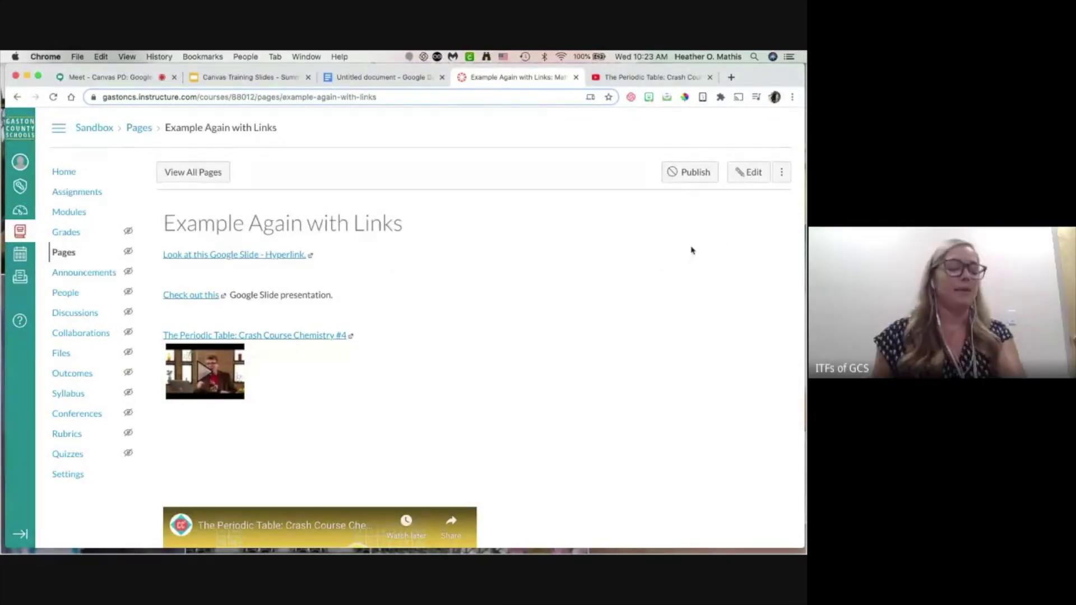
Step: Delete all body content of Example Again with Links, enlarge the editor, then go to the Untitled document
click(746, 172)
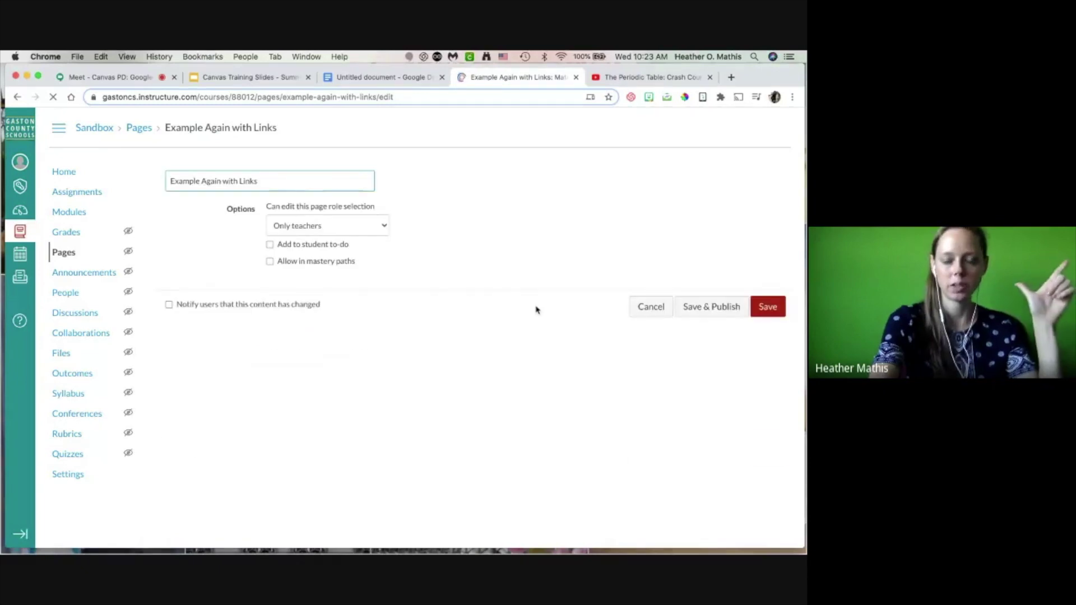
click(446, 267)
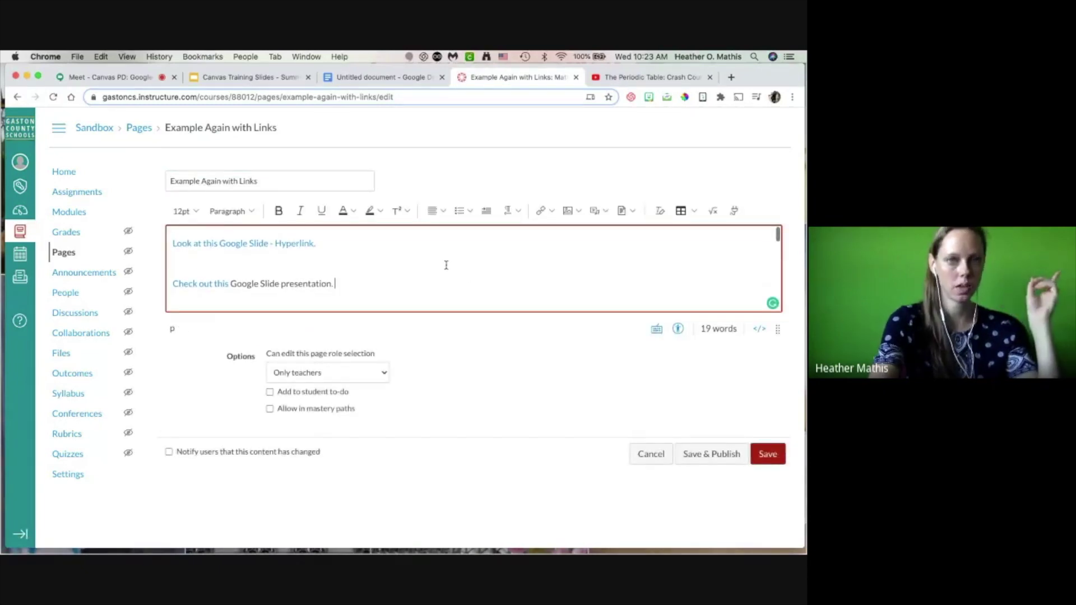
key(super+a)
key(BackSpace)
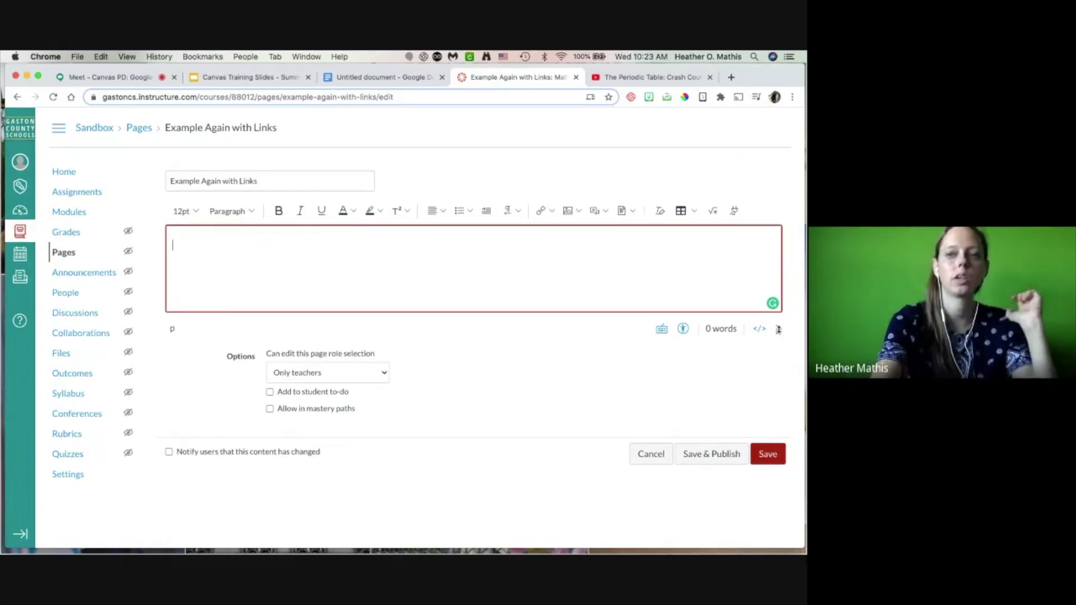
drag(778, 330, 773, 474)
click(394, 77)
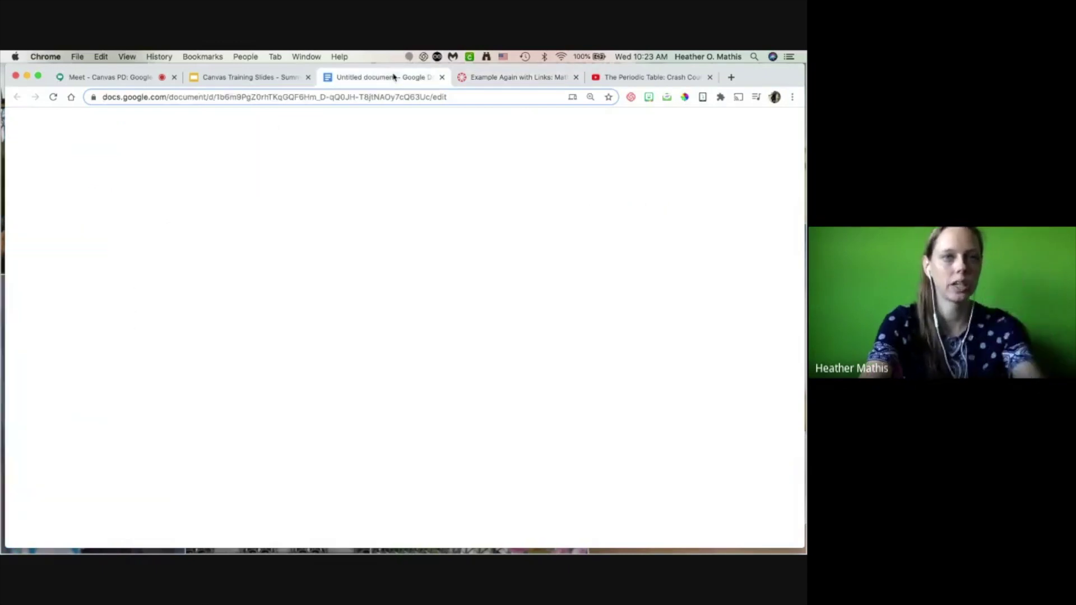
Step: Retitle the Untitled document as '***Random Example'
click(58, 119)
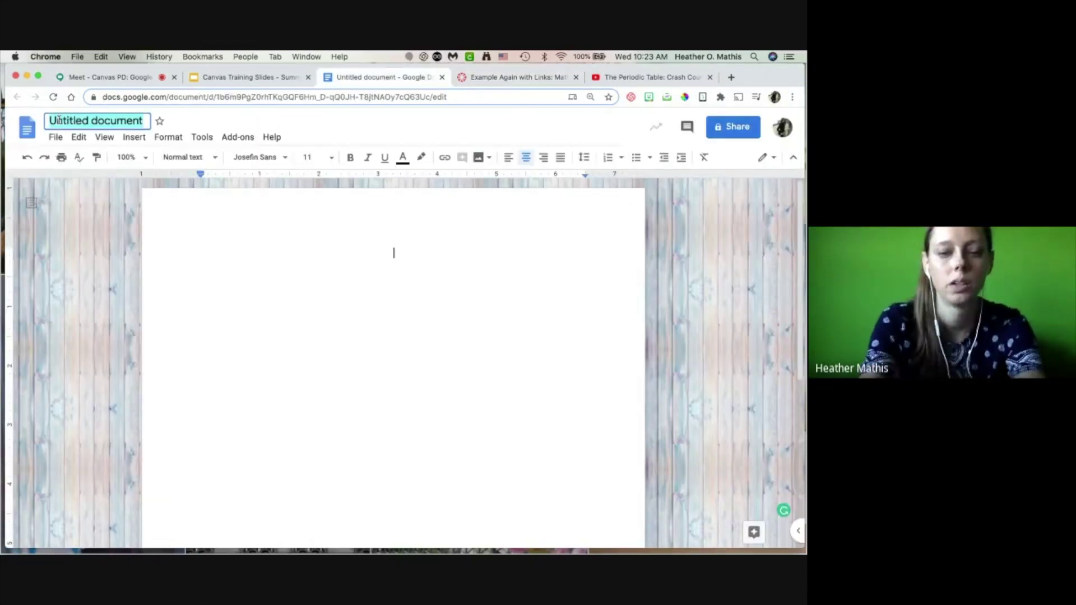
text(**Random E)
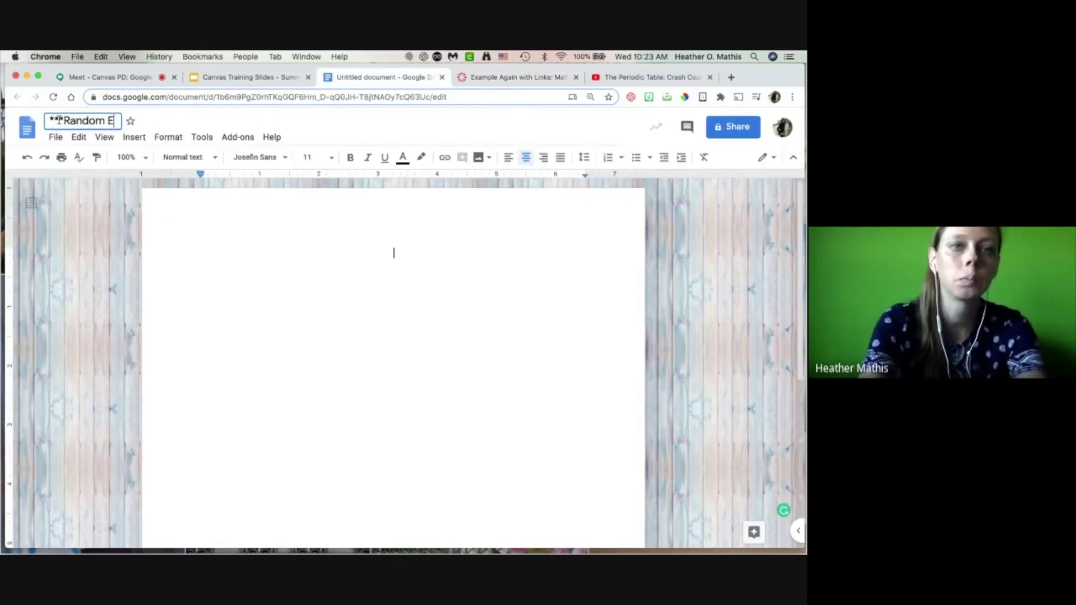
text(xample)
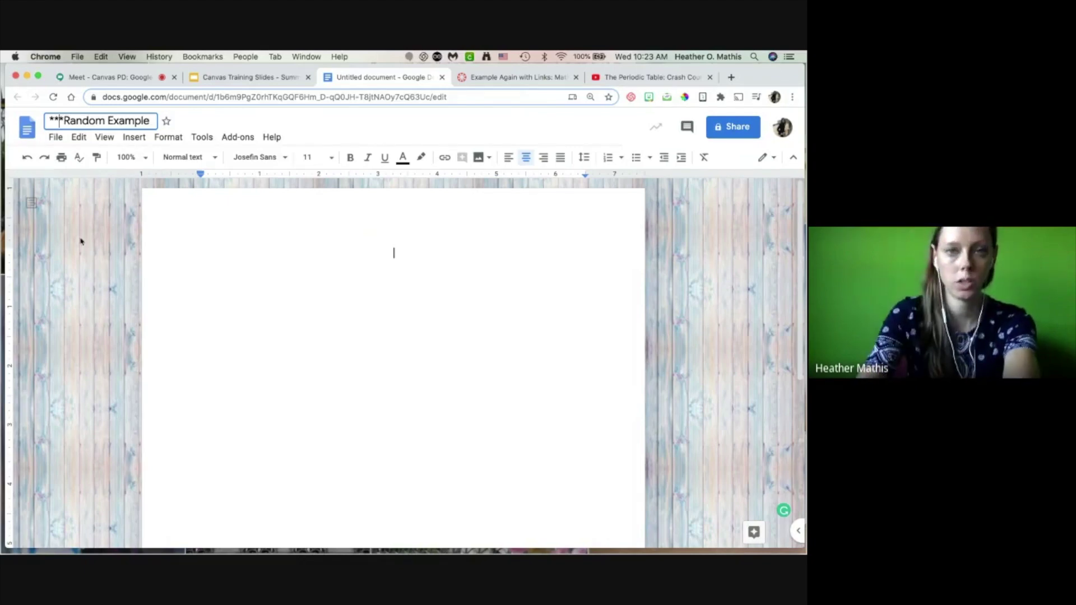
click(417, 294)
Step: Type 'Example' in the document, then go to Canvas Training Slides slide 71
text(Example)
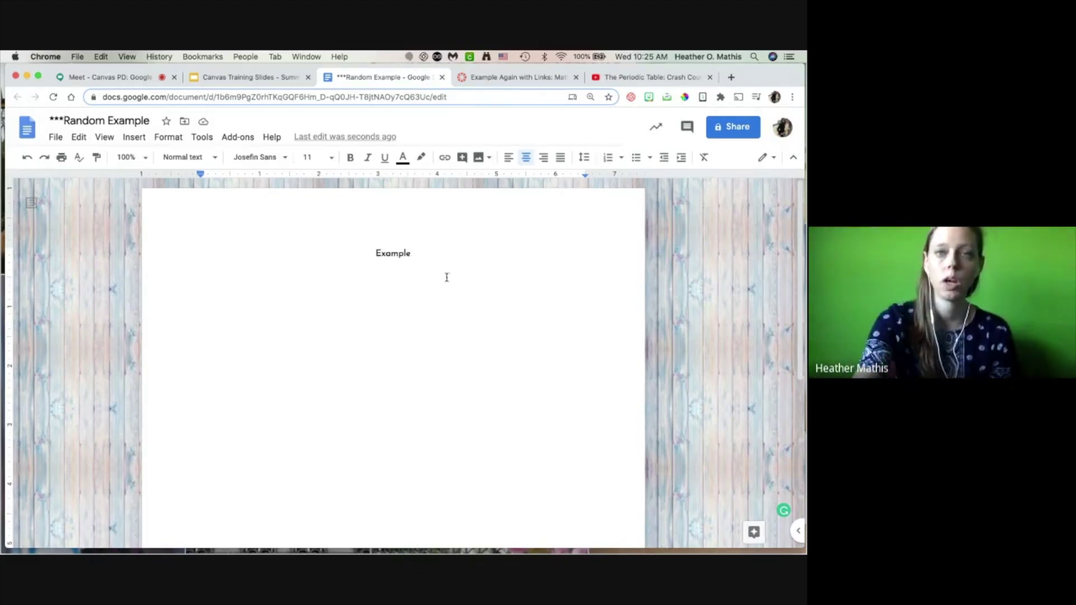
click(231, 80)
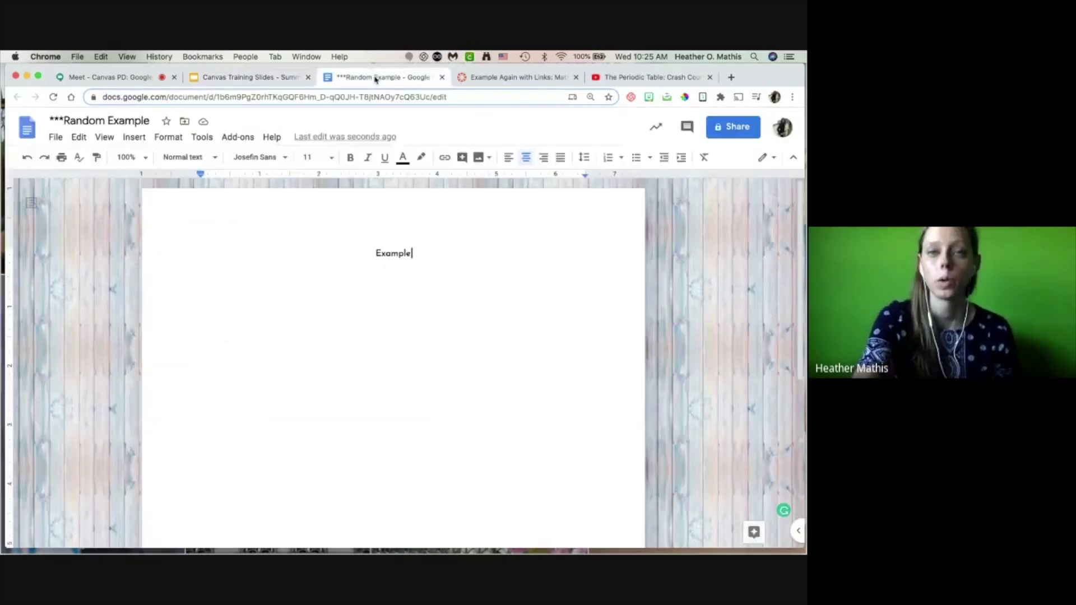
Step: Pass through the ***Random Example doc back to the empty Example Again with Links editor
click(376, 79)
click(479, 79)
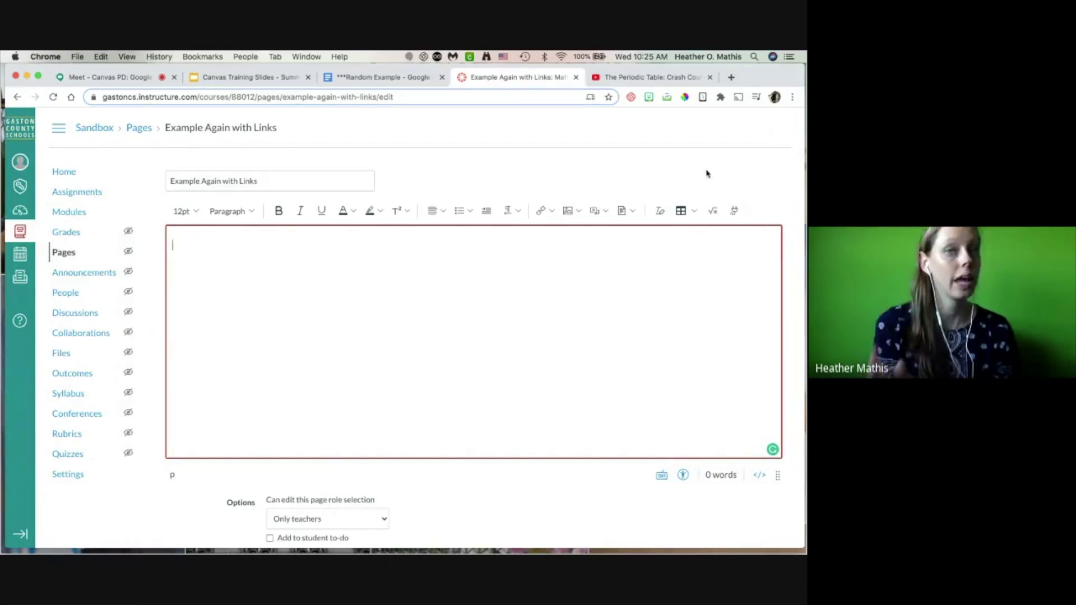
Step: Open the Select App list of insertable apps, briefly checking the Random Example document tab
click(734, 211)
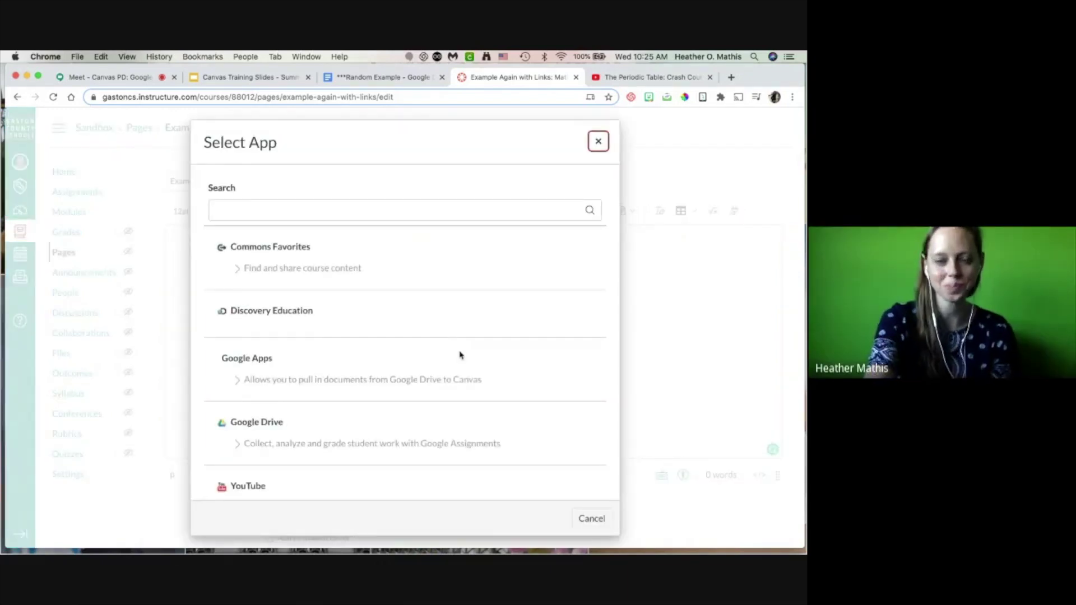
scroll(459, 354, down, 2)
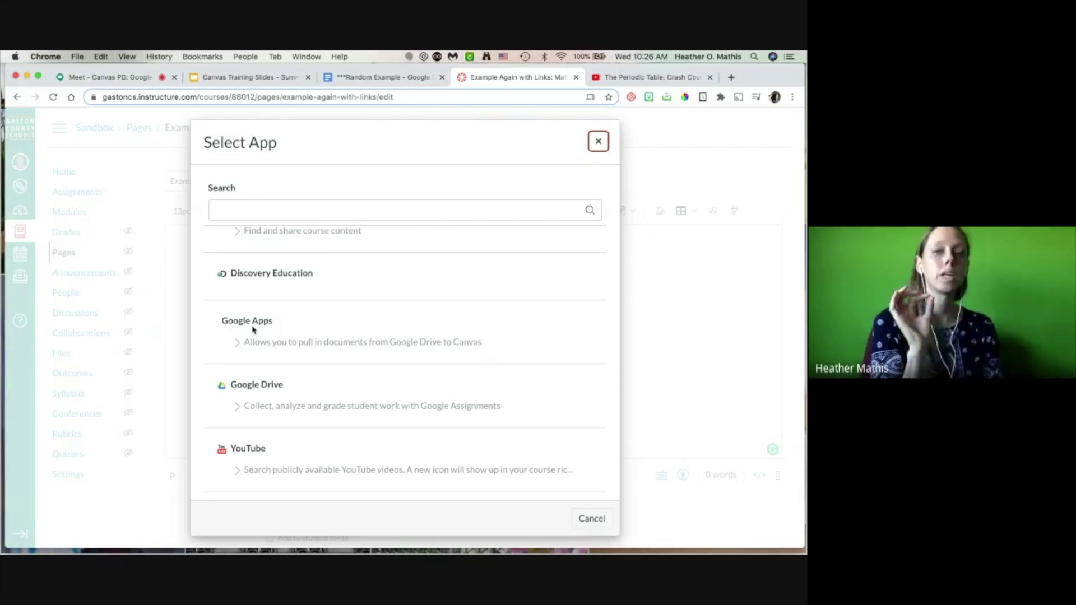
click(361, 77)
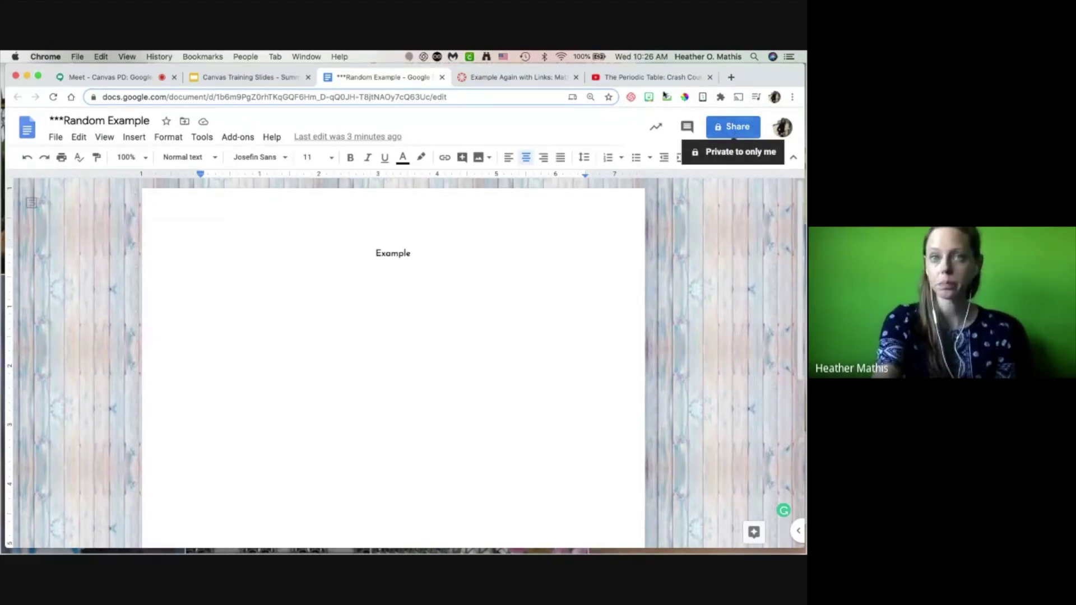
click(488, 79)
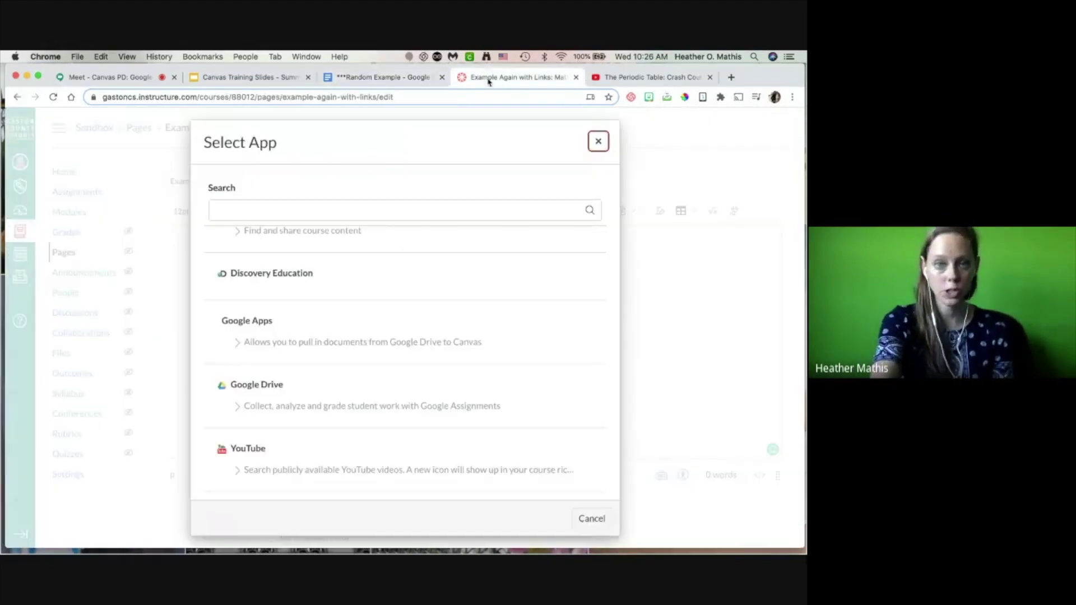
Step: Choose Google Drive as the app and open an enlarged Drive file picker
click(254, 385)
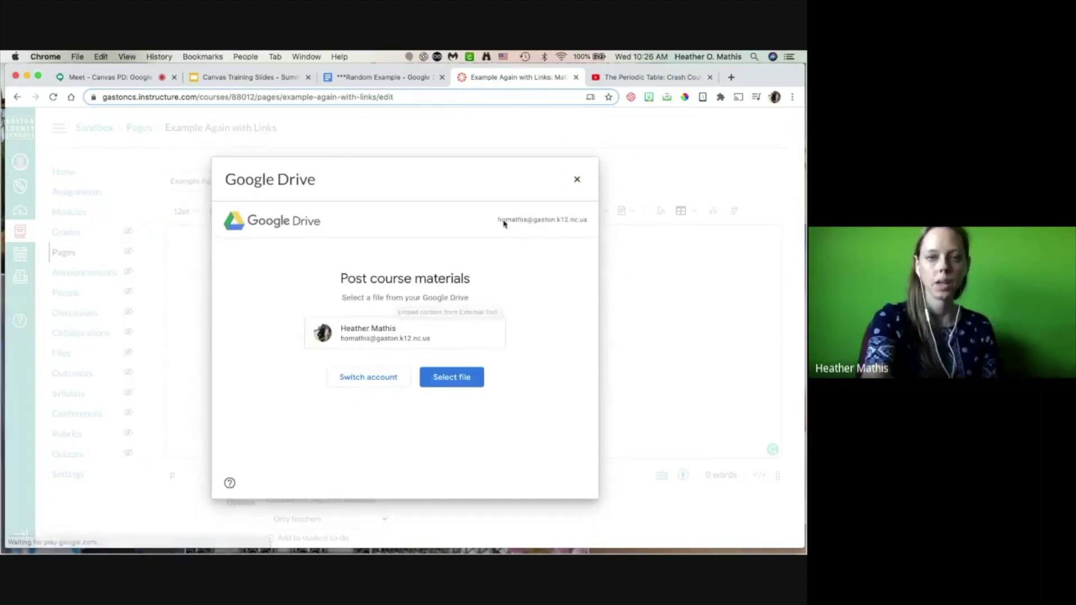
click(463, 378)
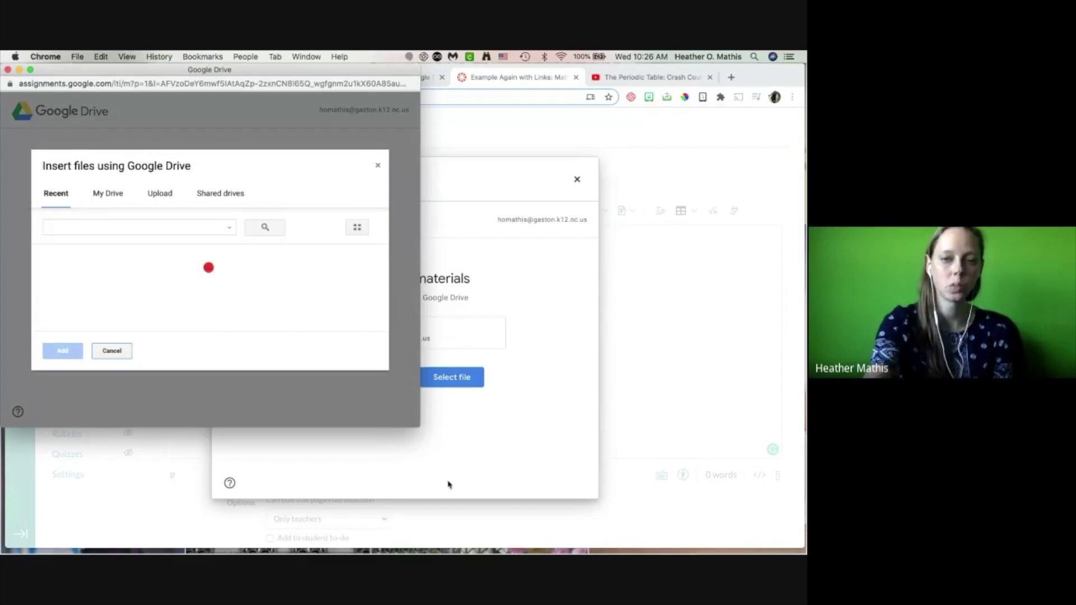
drag(604, 437, 696, 516)
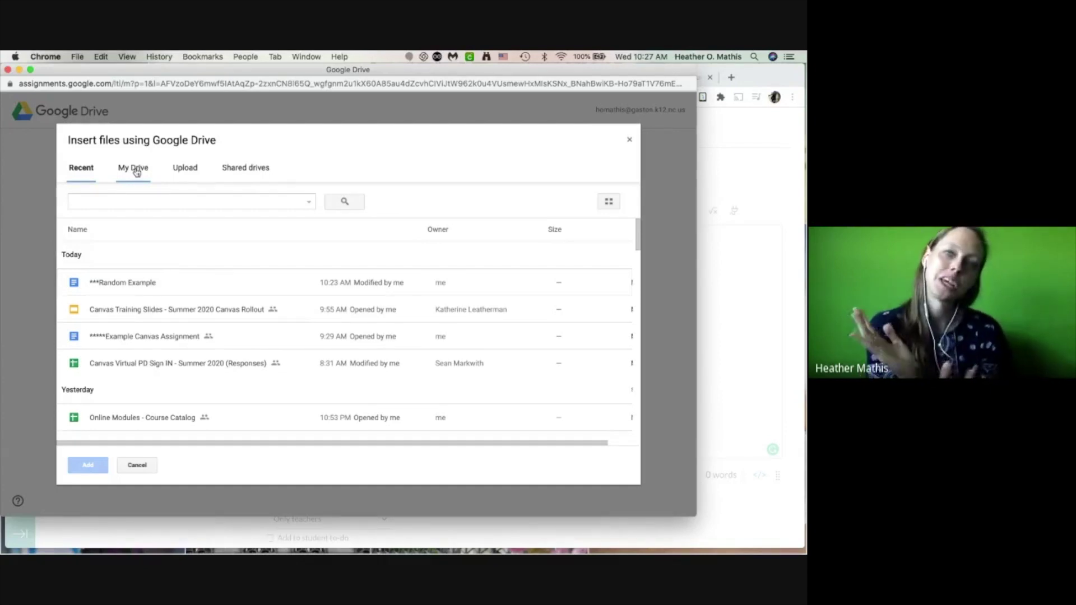
Step: Search Drive for 'random example', select the Random Example document, and add it
click(126, 202)
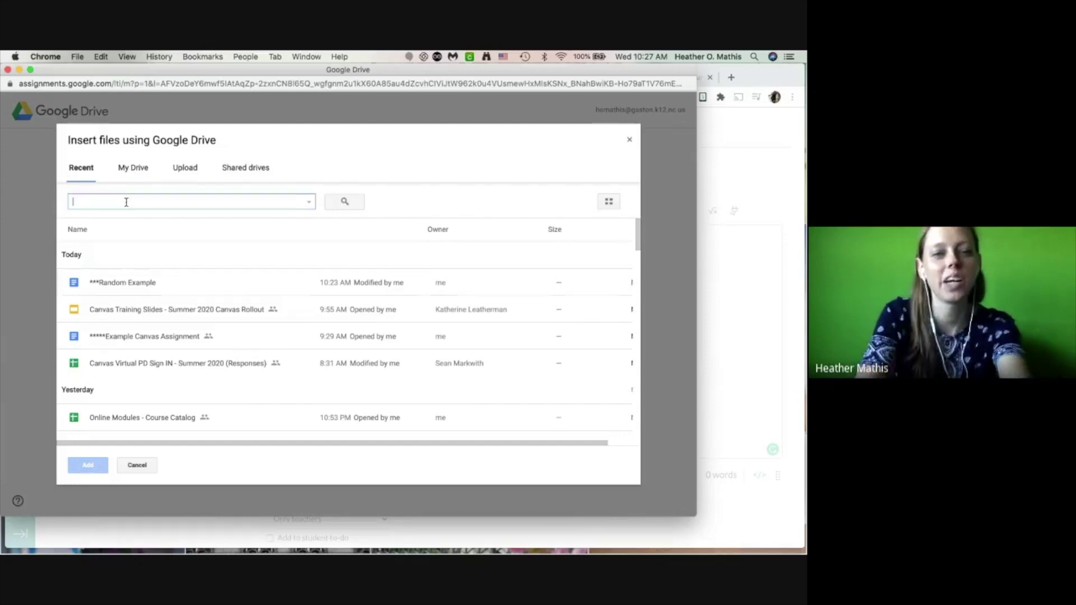
text(***rando)
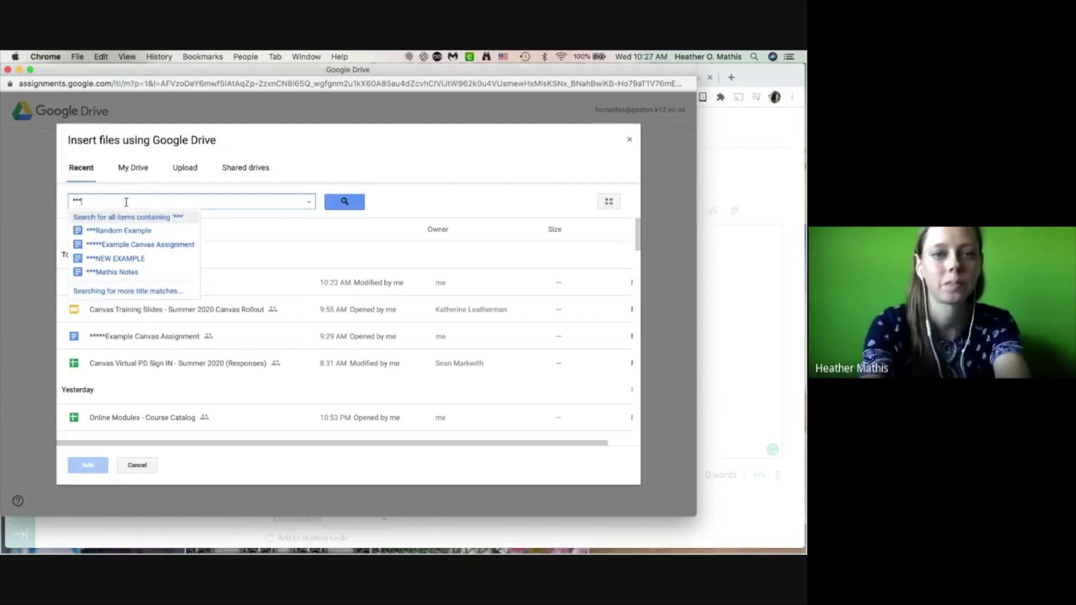
key(BackSpace)
key(BackSpace)
key(BackSpace)
key(BackSpace)
key(BackSpace)
key(BackSpace)
key(BackSpace)
key(BackSpace)
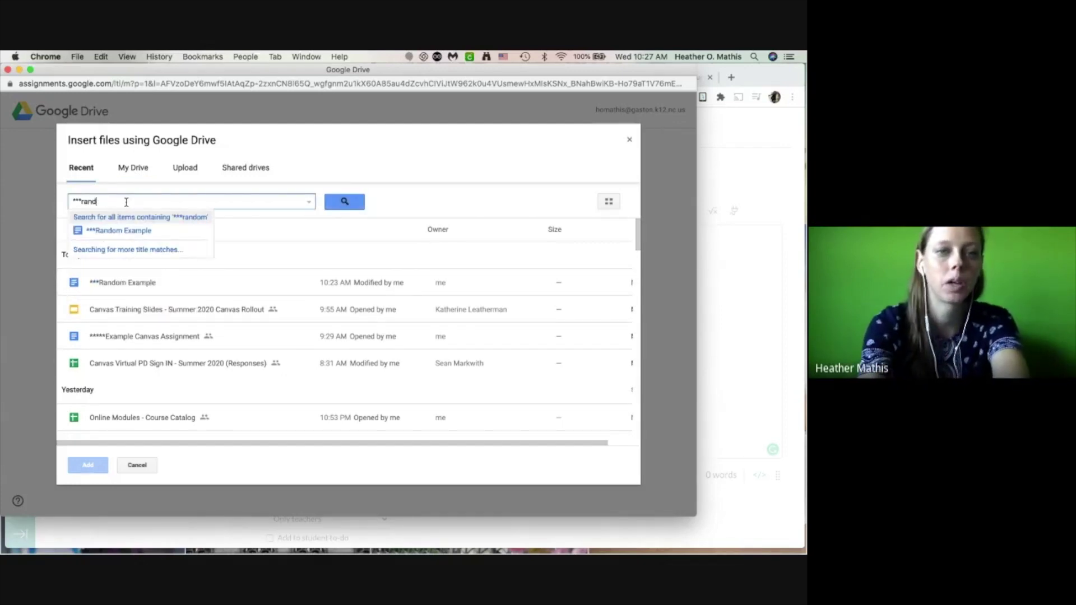
text(random example)
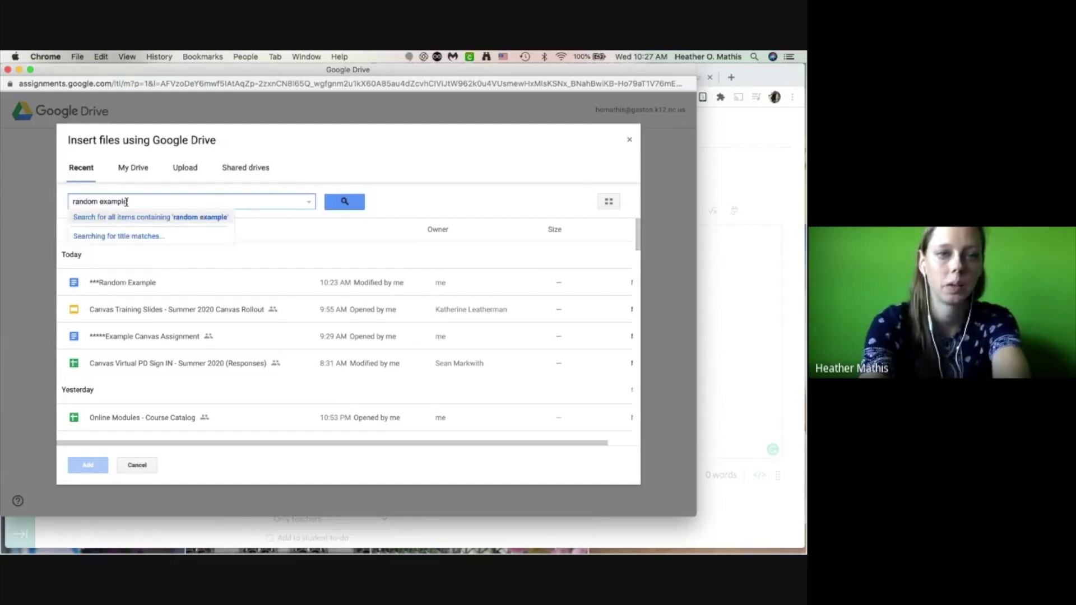
key(Return)
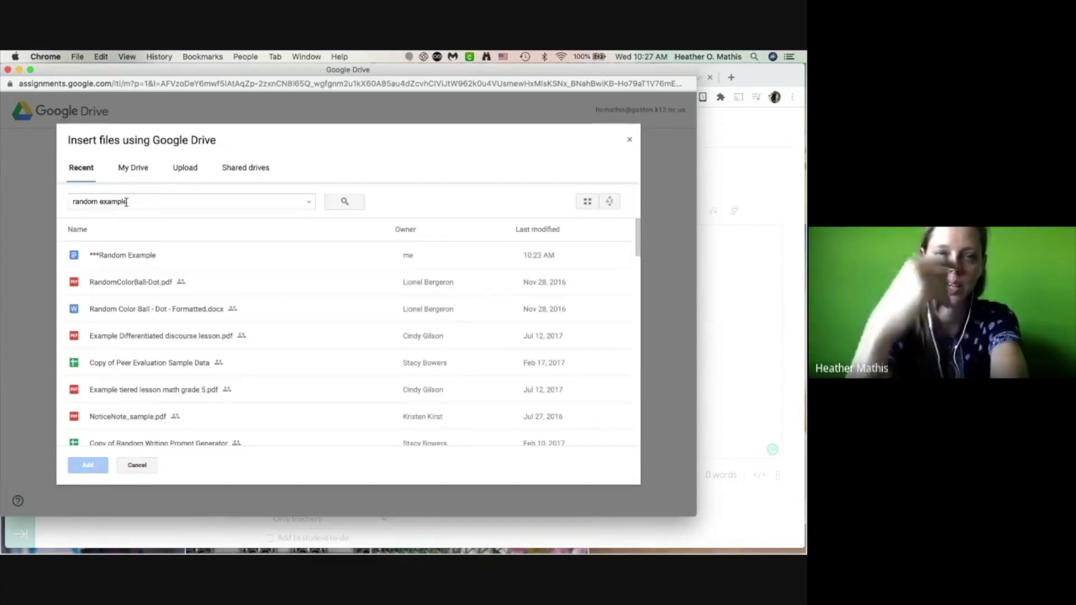
click(117, 257)
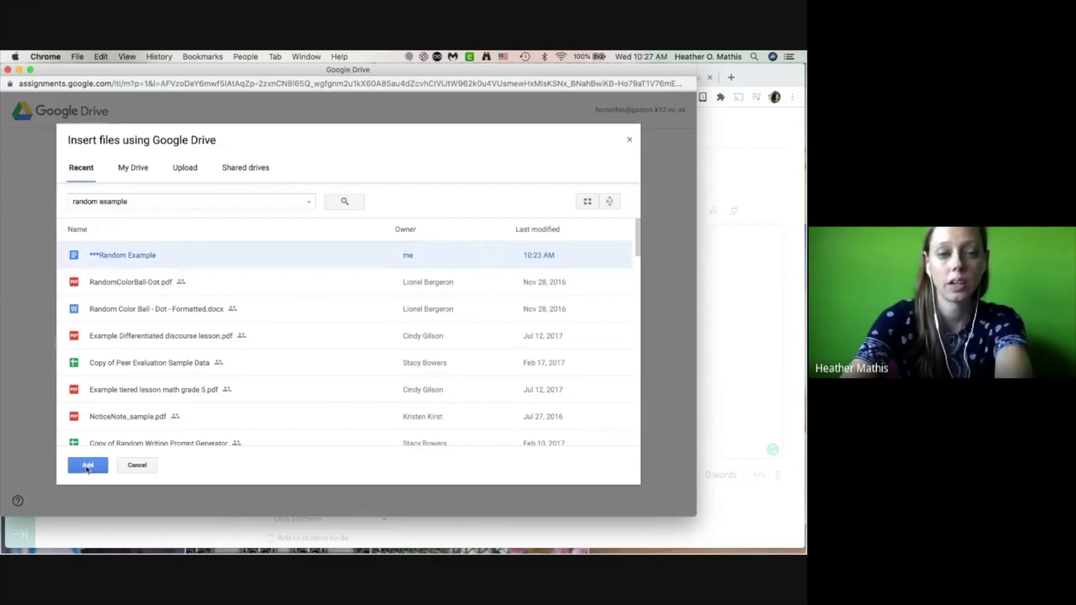
click(87, 466)
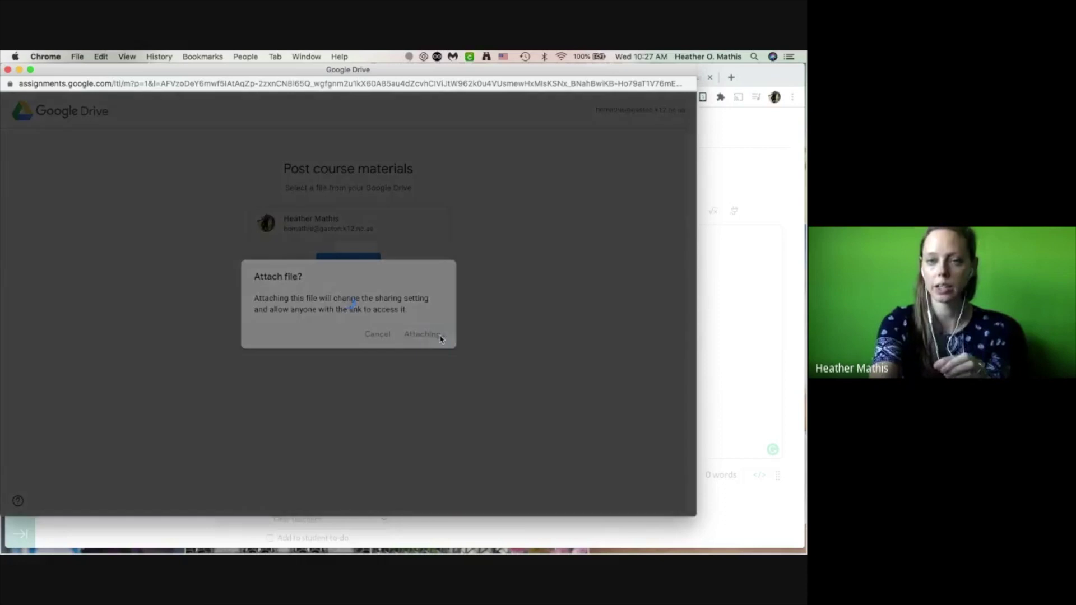
Step: Confirm attaching Random Example despite the sharing change, then go to its Google Docs tab
click(434, 333)
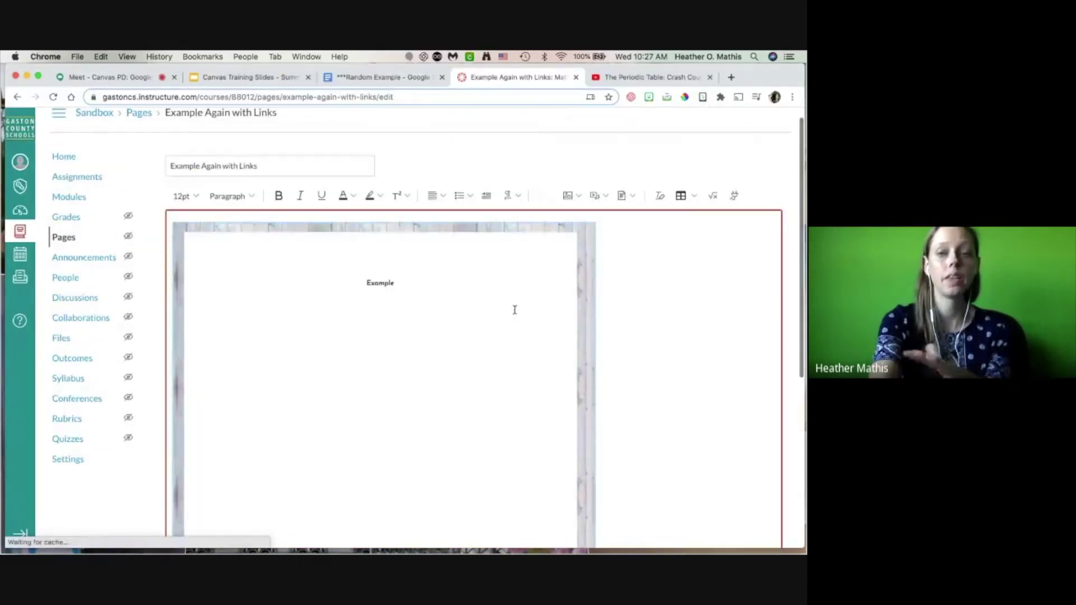
scroll(612, 352, down, 5)
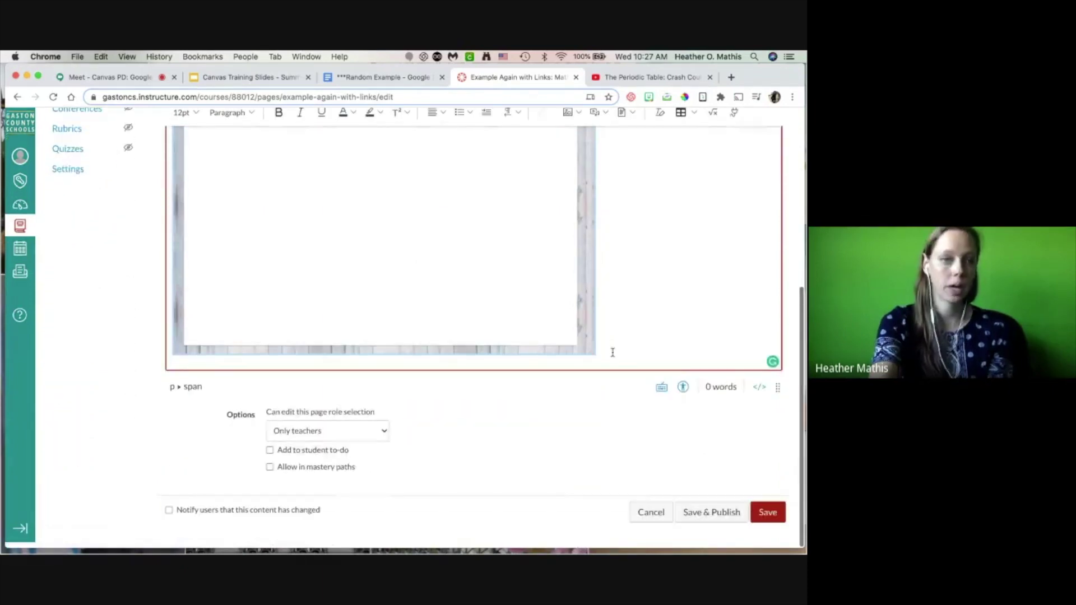
scroll(612, 352, up, 5)
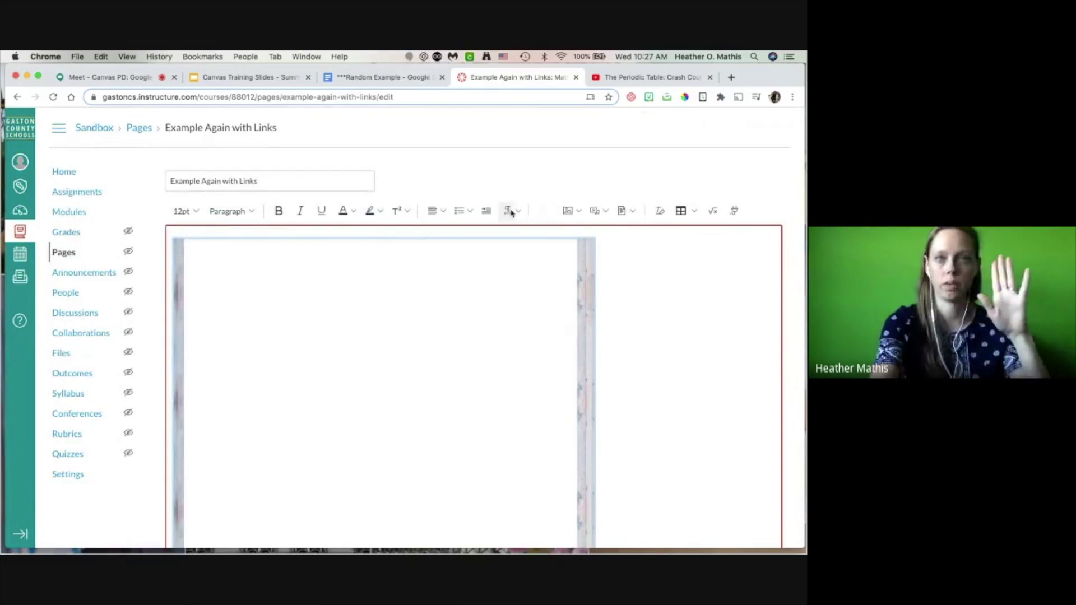
click(388, 80)
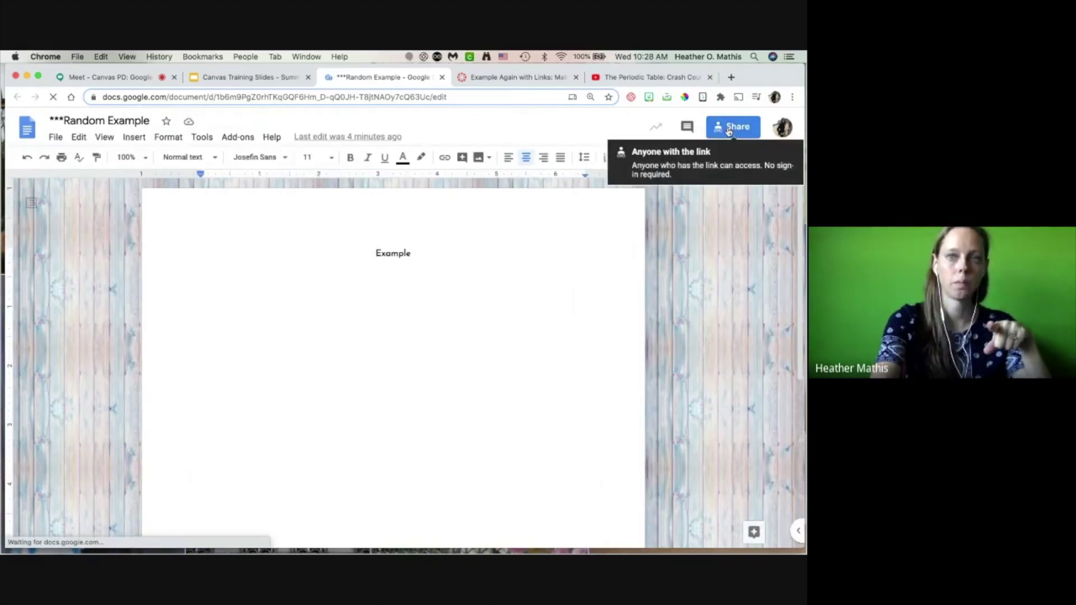
Step: Restrict the Random Example link to Gaston County Schools viewers and go back to Canvas
click(728, 131)
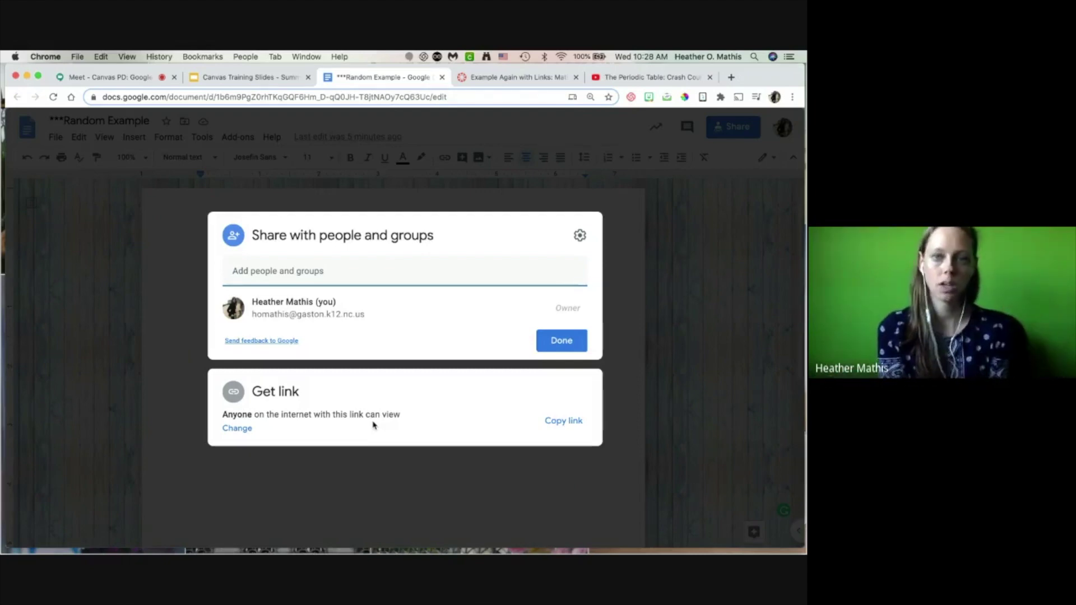
click(238, 429)
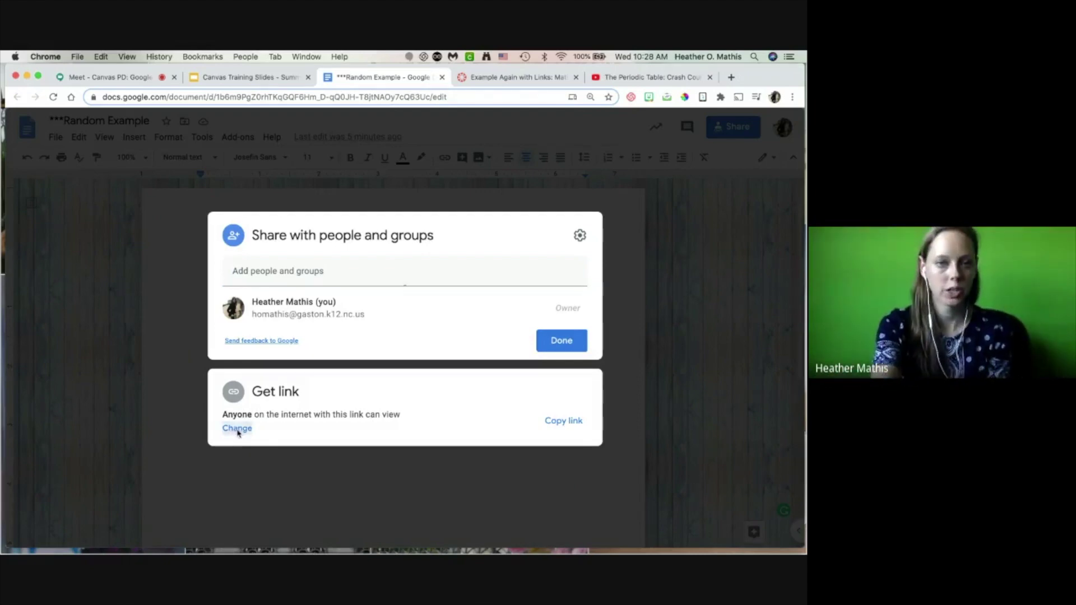
click(291, 378)
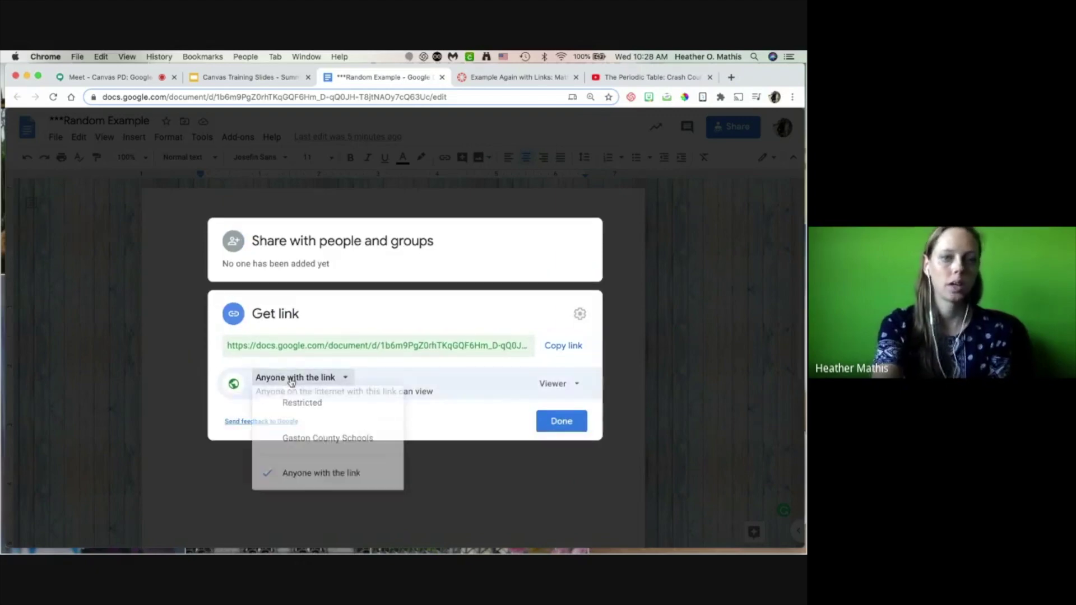
click(318, 446)
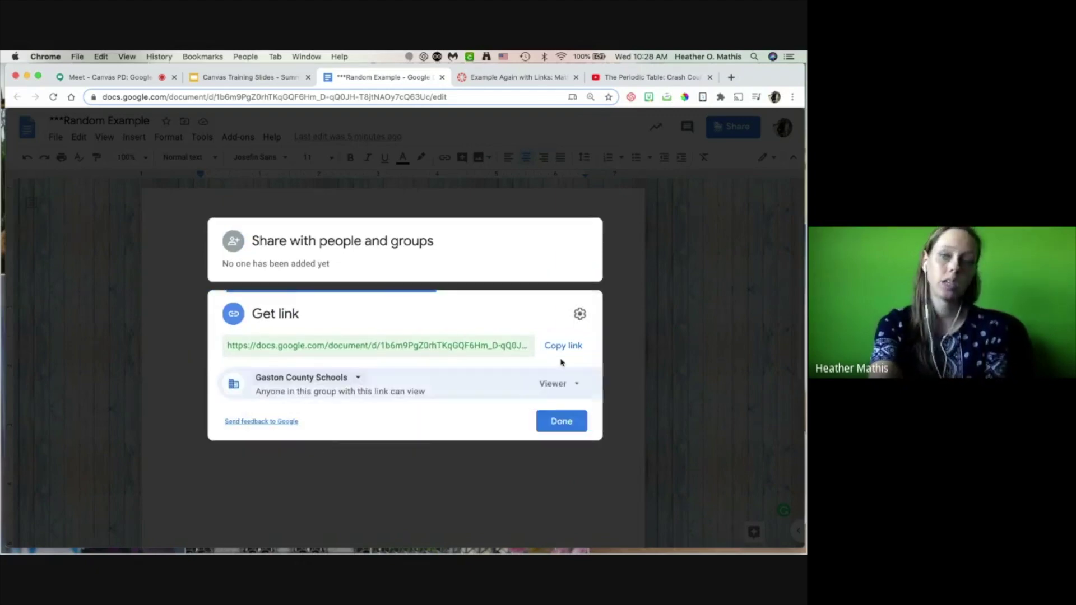
click(561, 421)
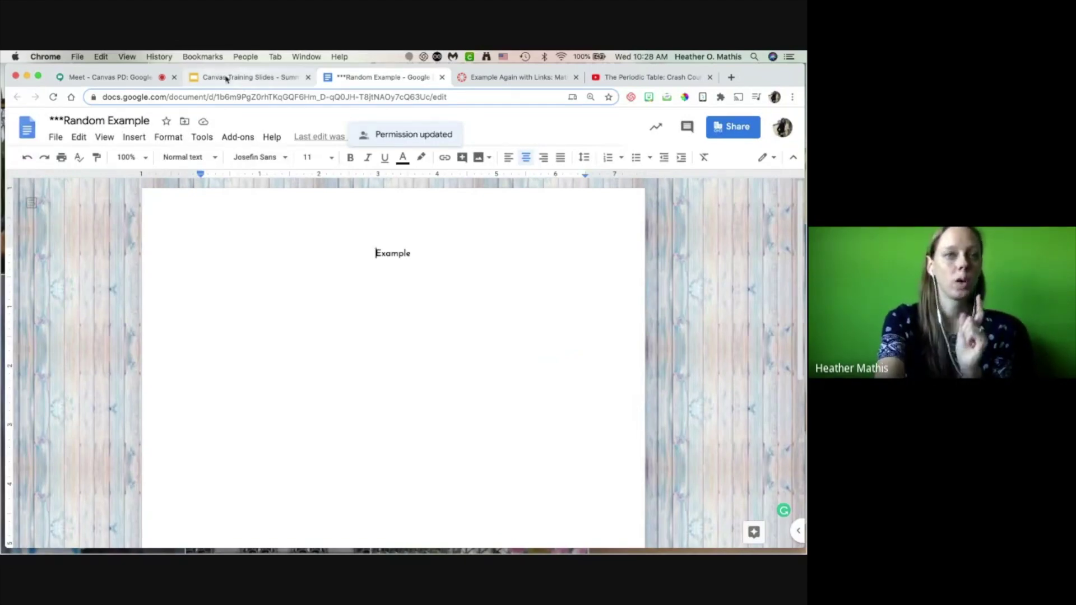
click(497, 79)
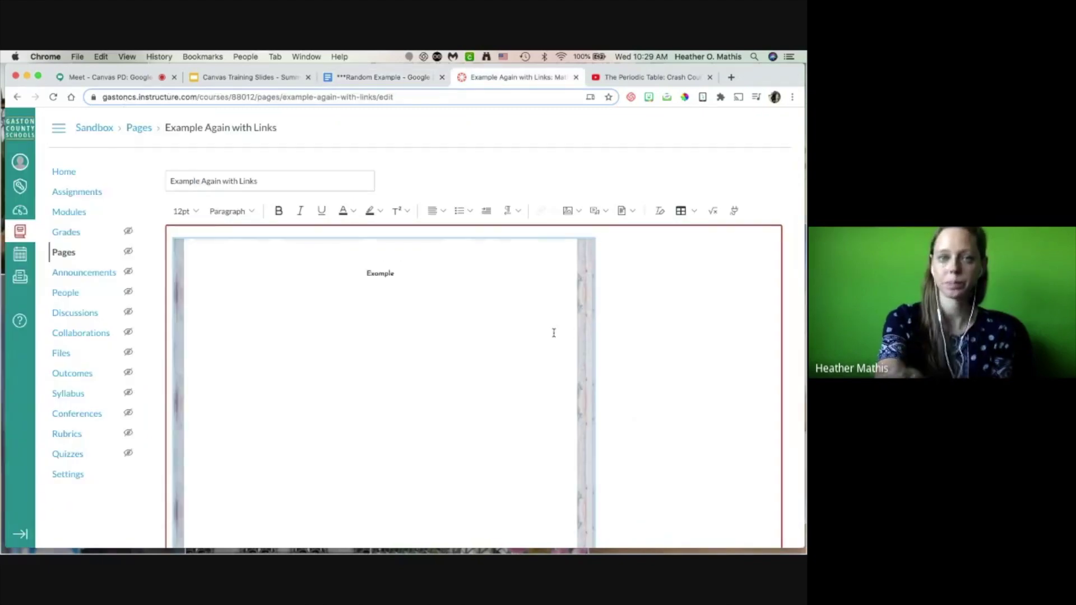
Step: Save the Example Again with Links page and check the embedded Random Example document
scroll(628, 368, down, 10)
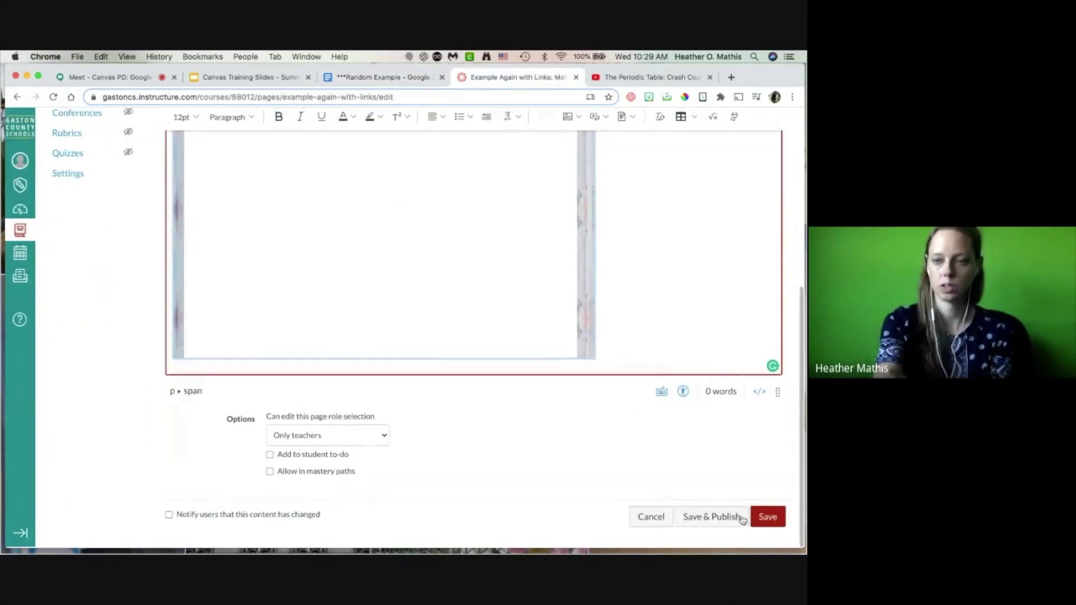
click(767, 518)
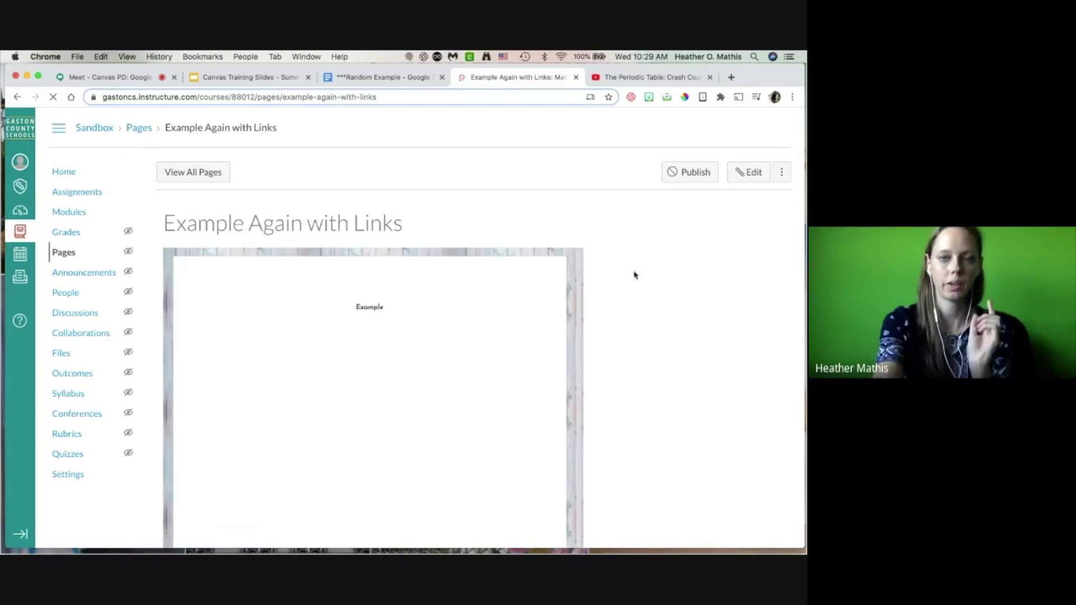
click(388, 306)
double_click(382, 306)
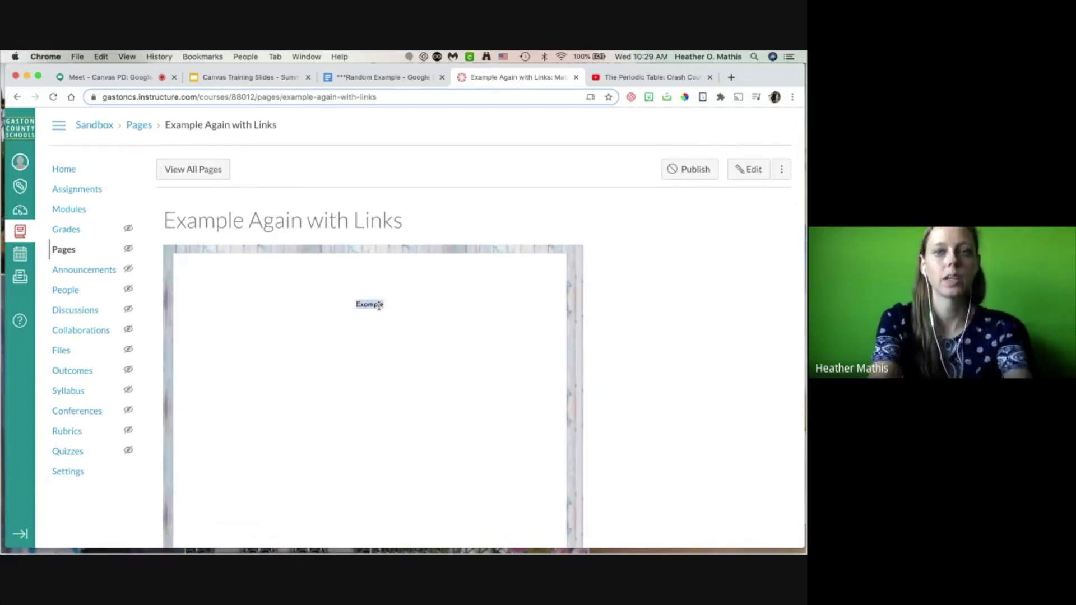
click(382, 306)
scroll(372, 300, down, 3)
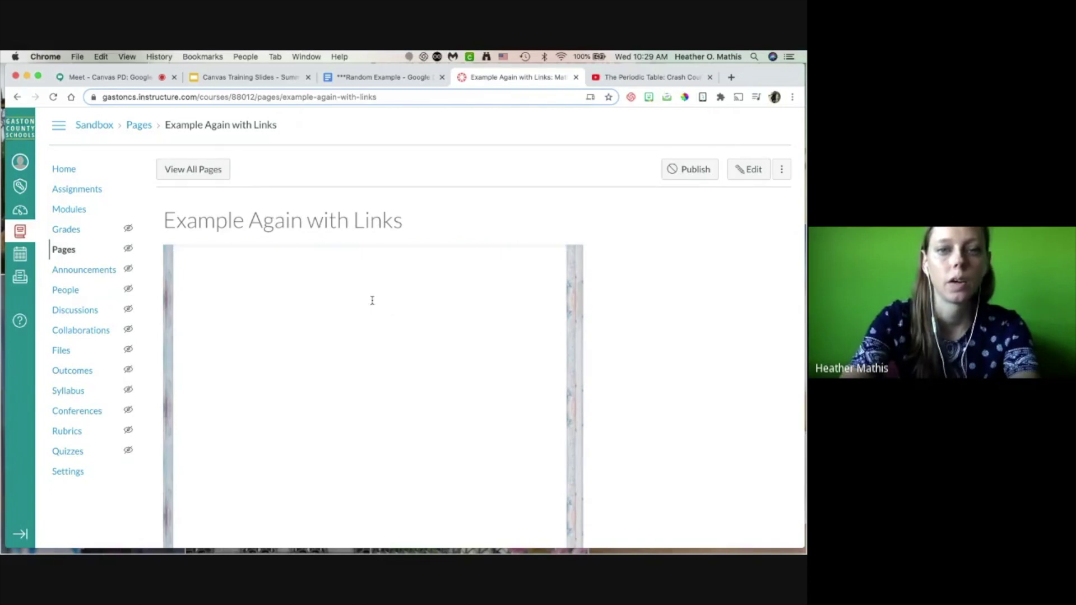
scroll(372, 300, up, 3)
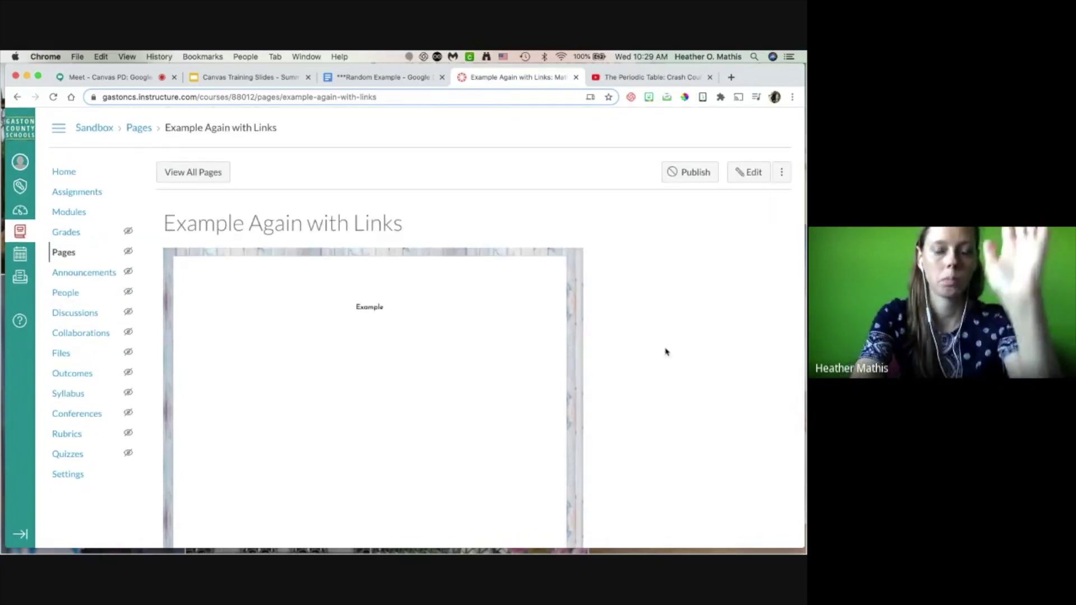
scroll(666, 351, down, 5)
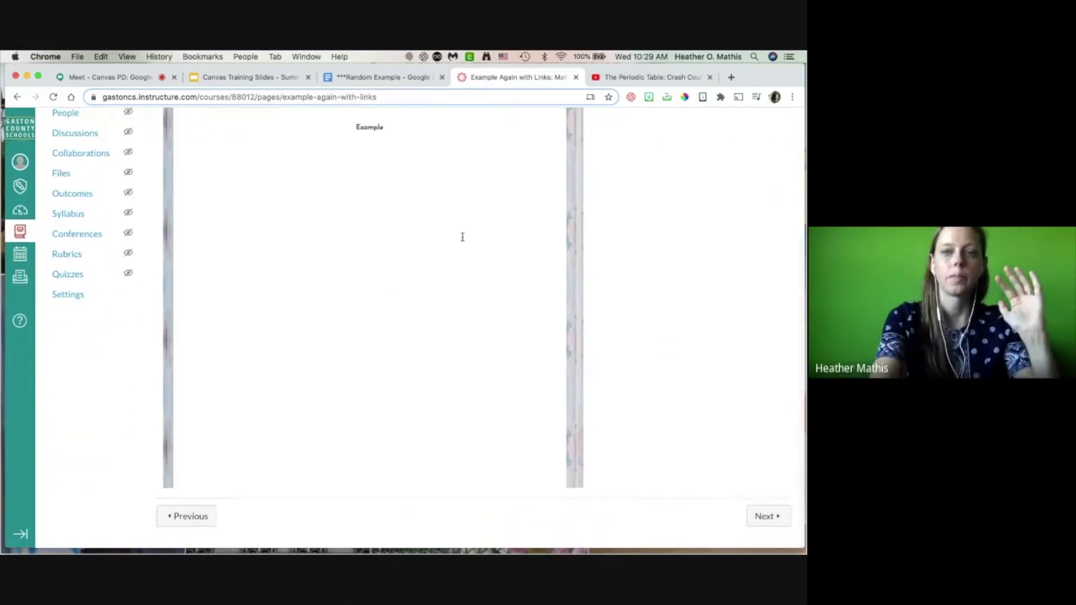
scroll(689, 262, up, 5)
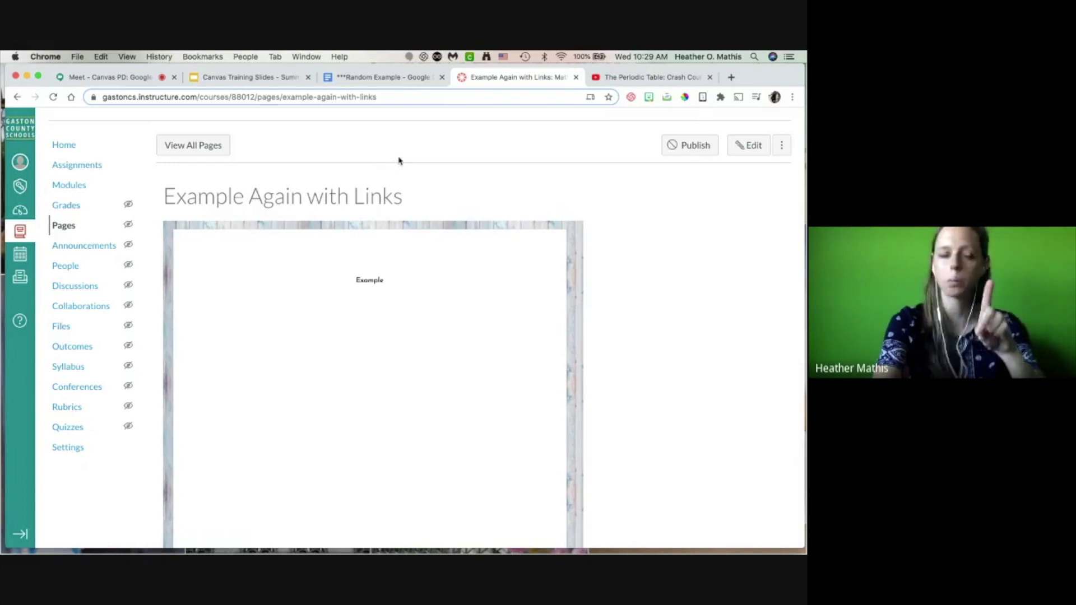
Step: Start a new assignment from the course Assignments list and click into its description
click(63, 166)
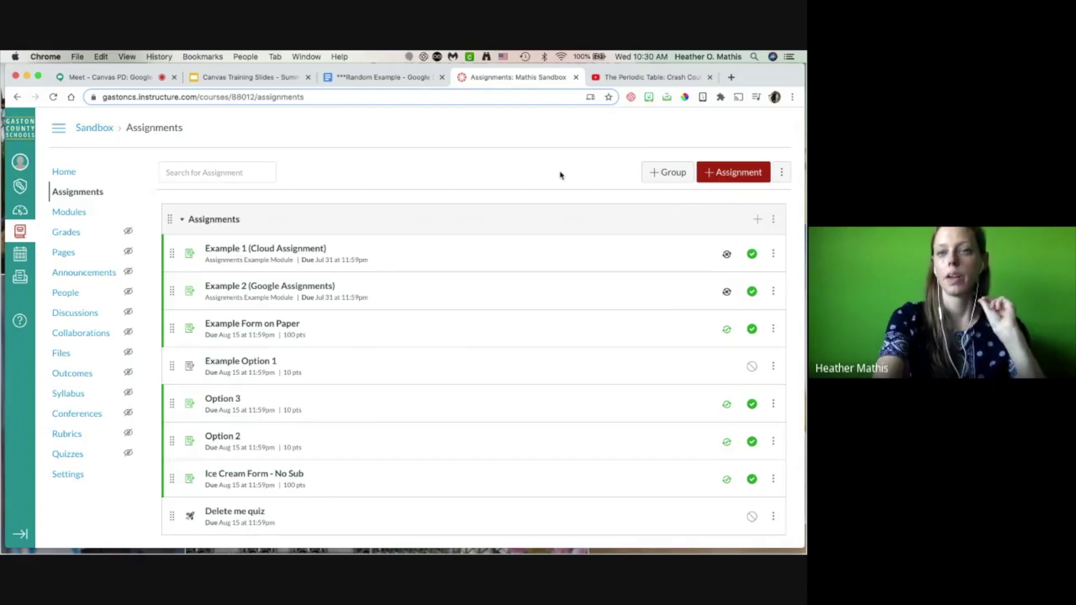
click(733, 180)
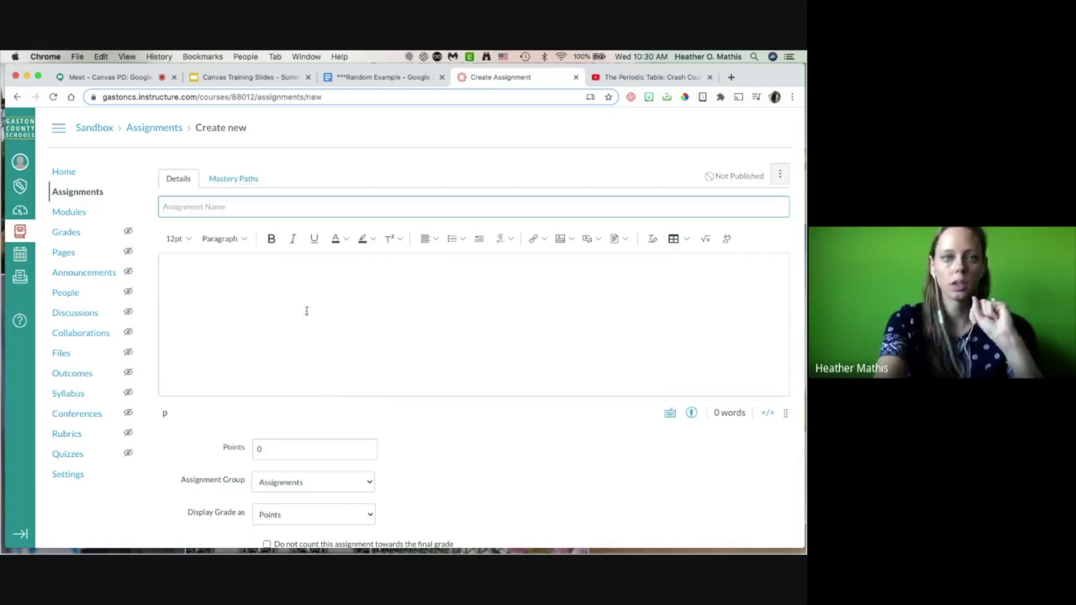
click(251, 272)
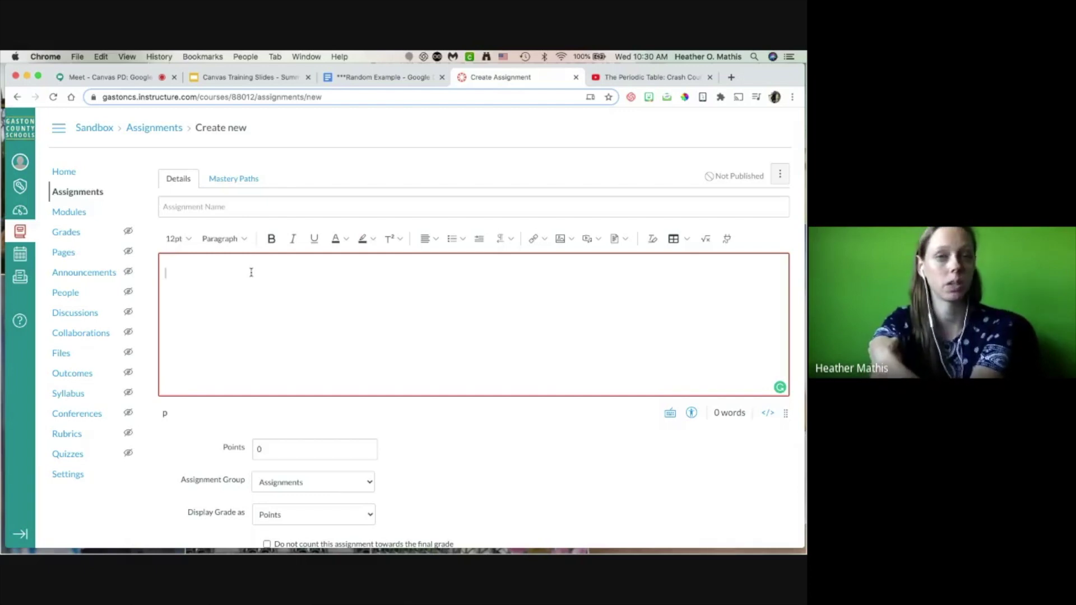
Step: Load drive.google.com in the Random Example document's browser tab
click(412, 79)
click(329, 99)
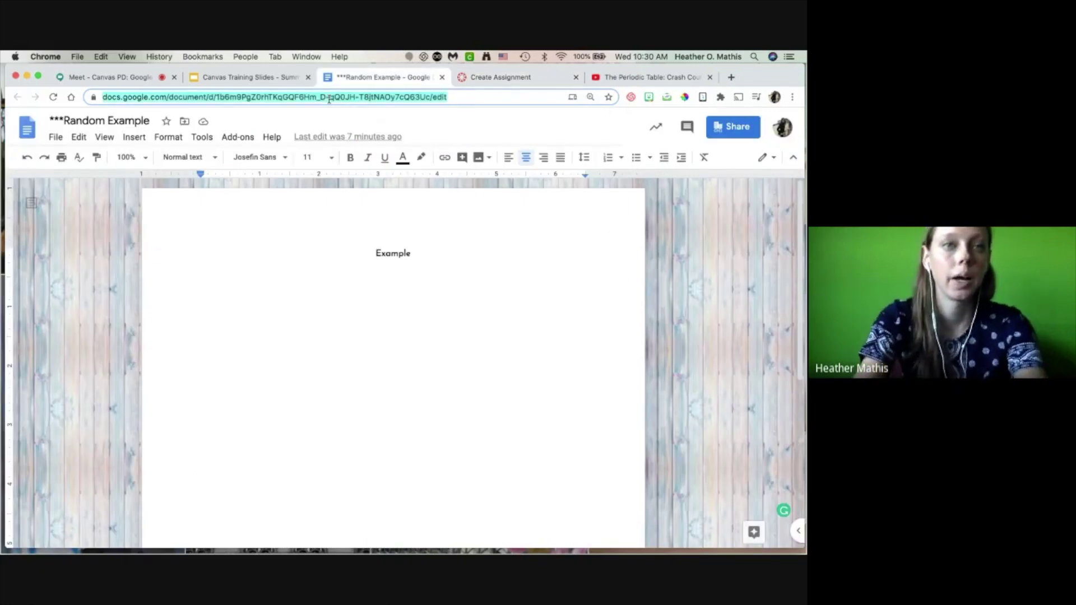
text(drive.google.com)
key(Return)
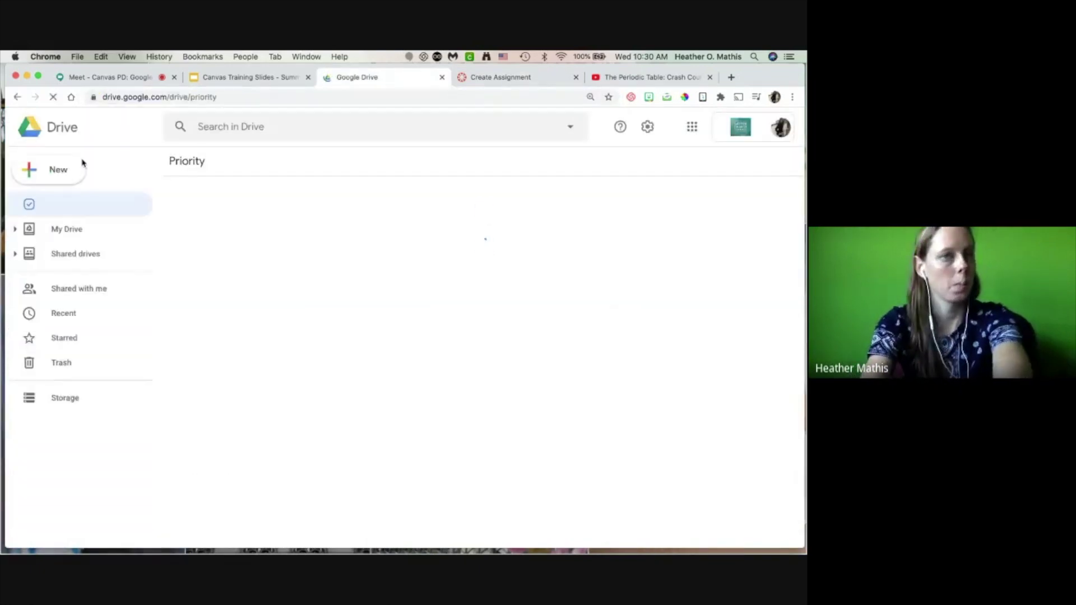
Step: Search Drive for 'example quiz' and open the Example Quiz form
click(65, 169)
click(257, 156)
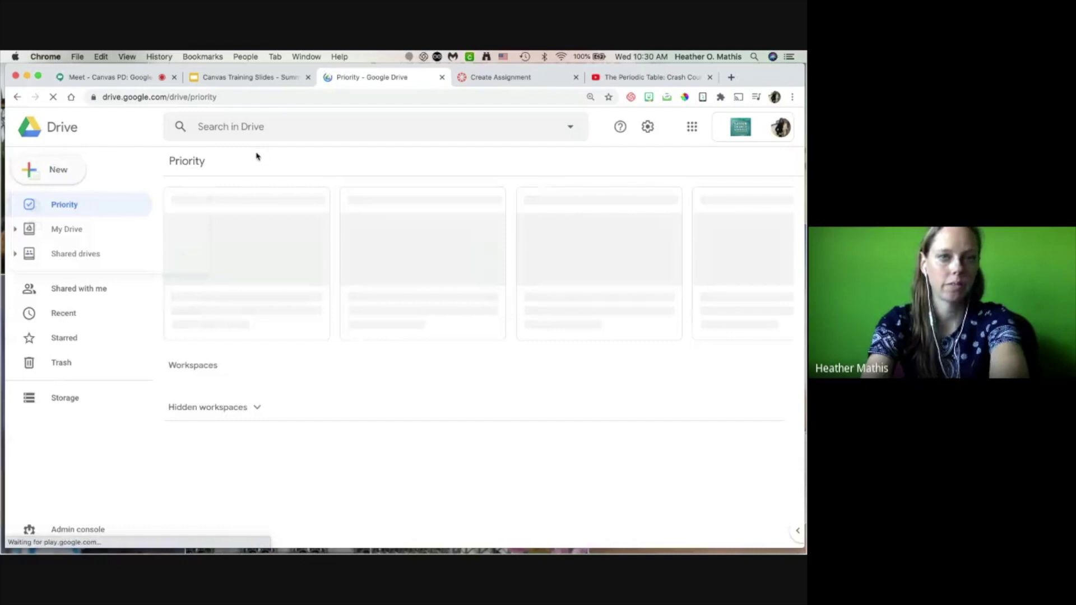
click(226, 127)
text(example)
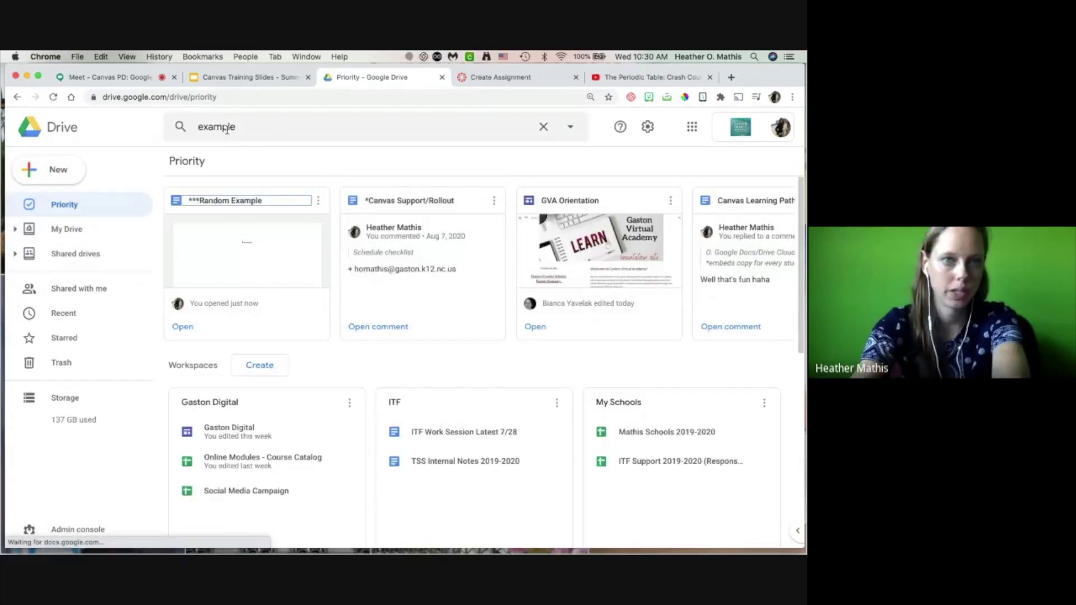
click(263, 127)
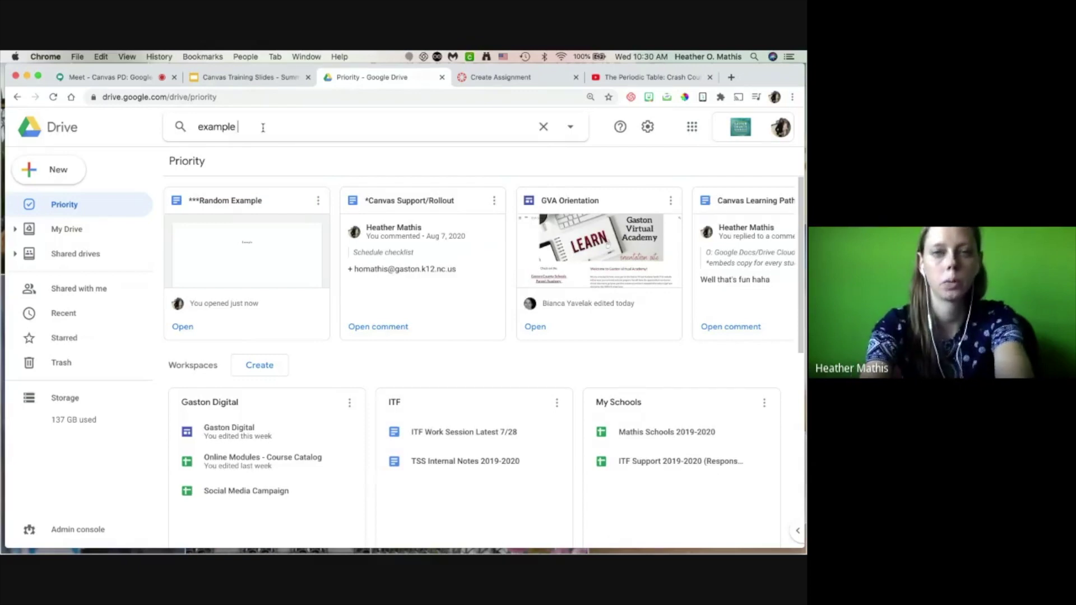
text(quiz)
key(Return)
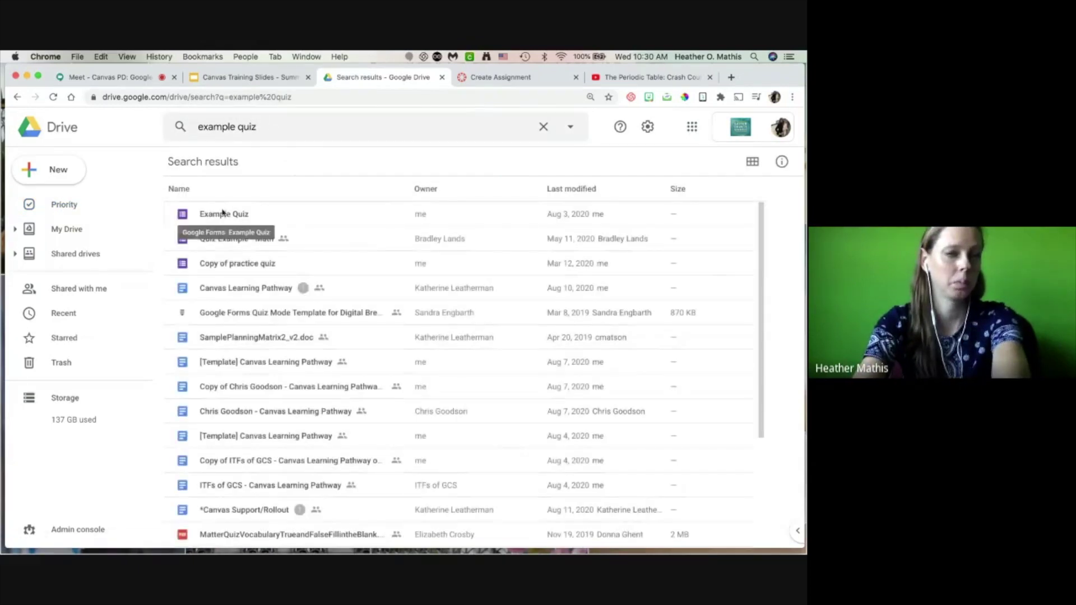
double_click(223, 212)
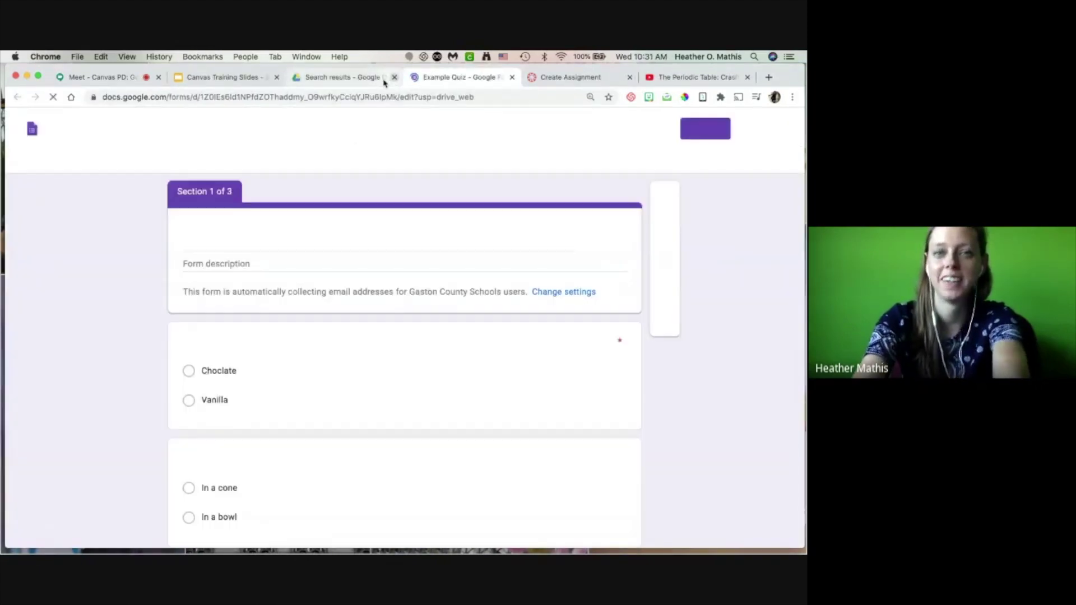
Step: Close the search tab and bring up the form's Send options showing its shareable link
click(394, 78)
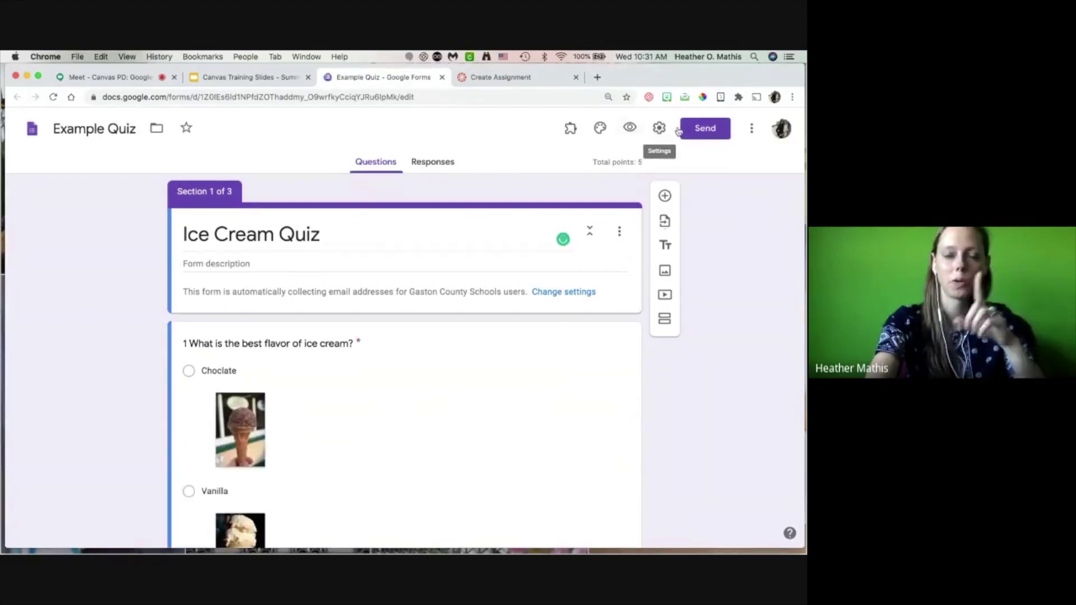
click(701, 130)
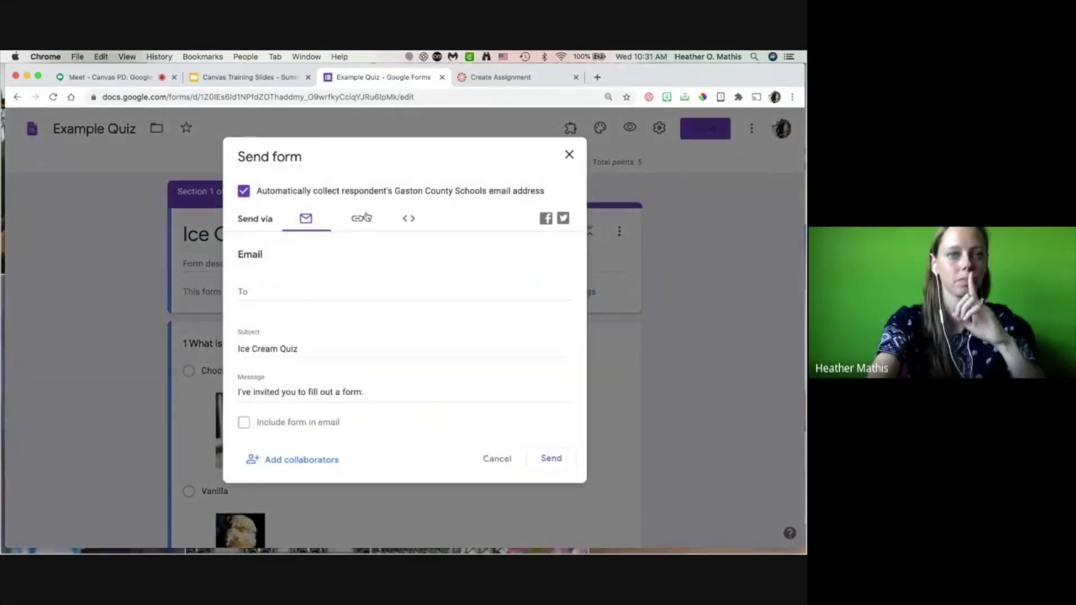
click(357, 218)
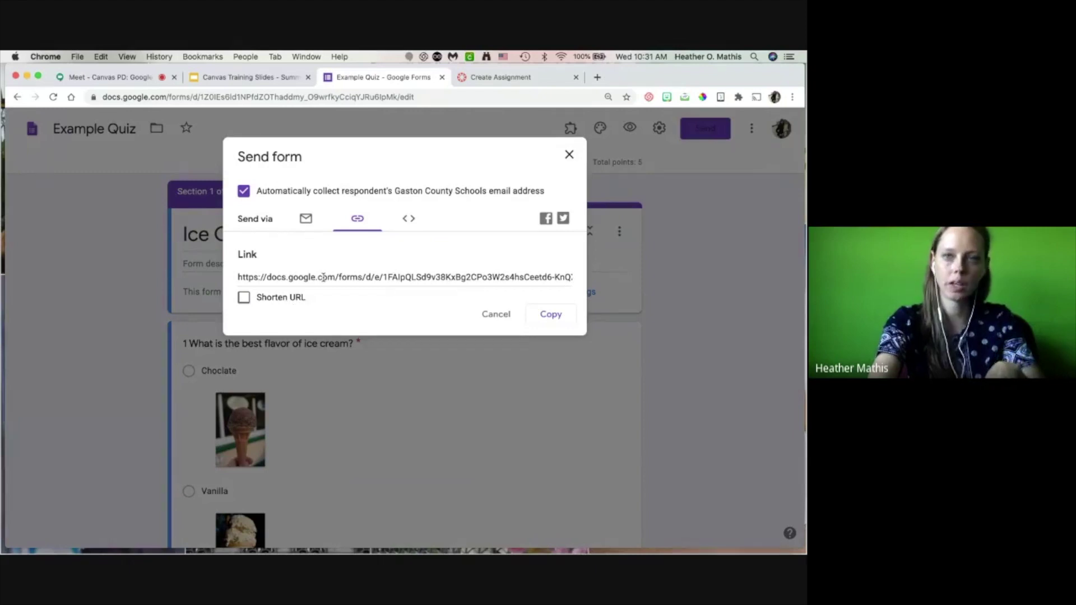
click(569, 155)
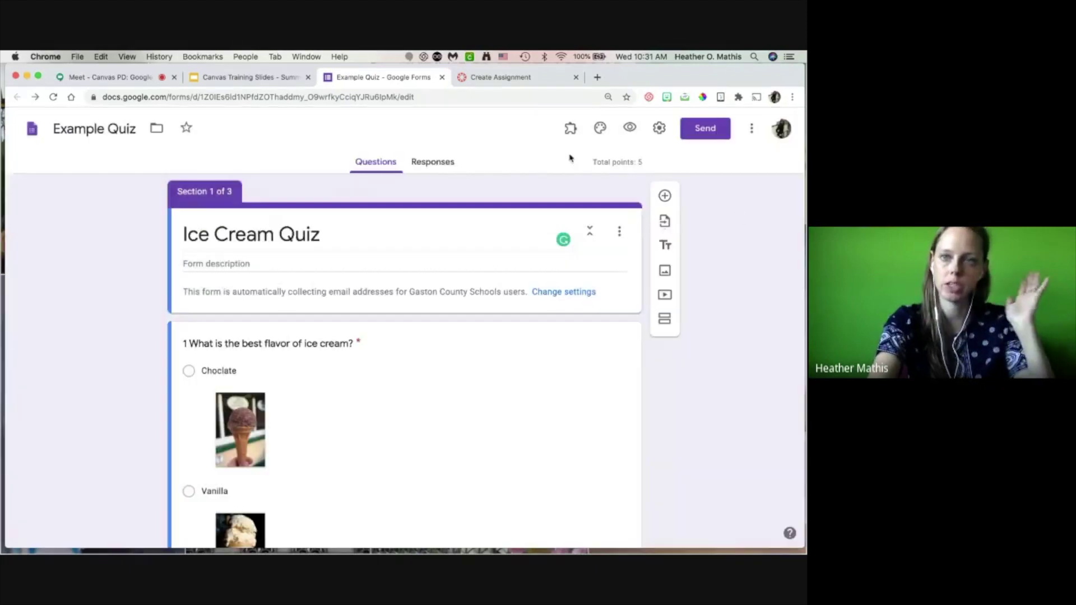
click(715, 138)
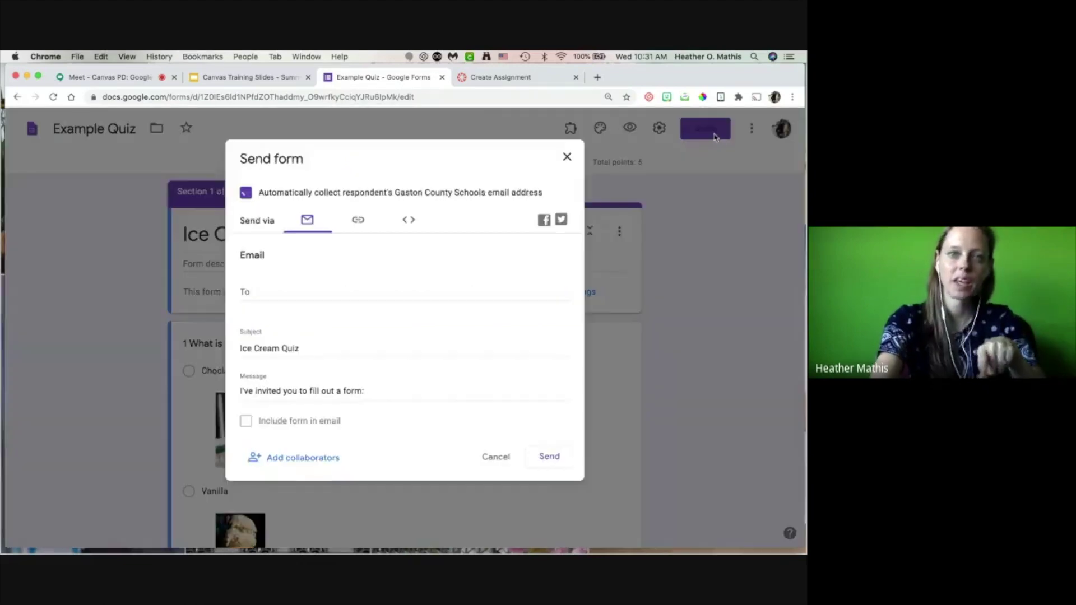
click(357, 218)
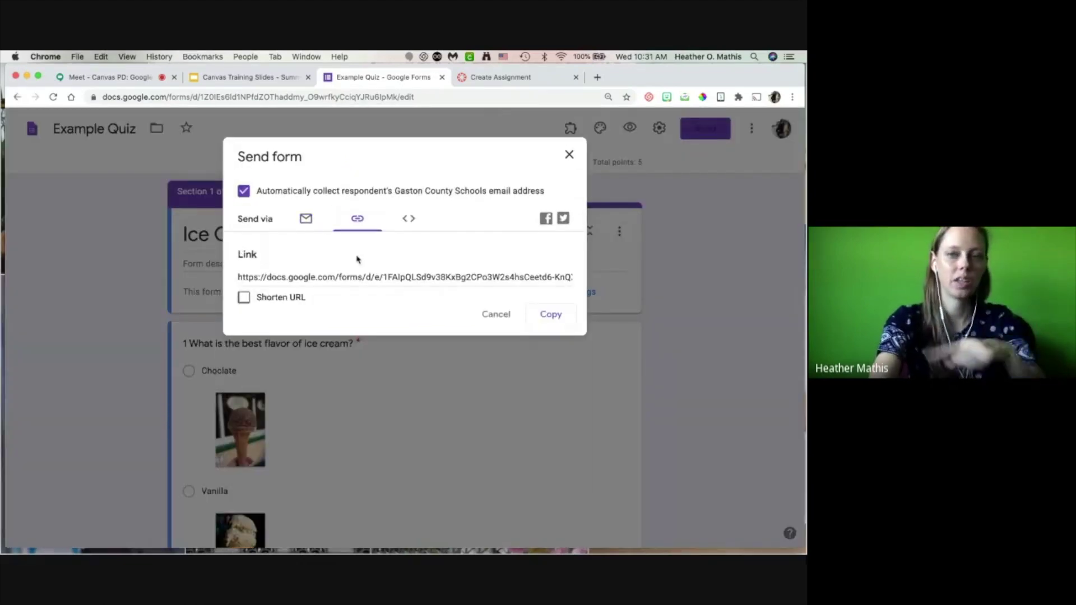
click(347, 273)
Step: Copy the 640 by 1250 px embed HTML code and close the Send form window
click(412, 224)
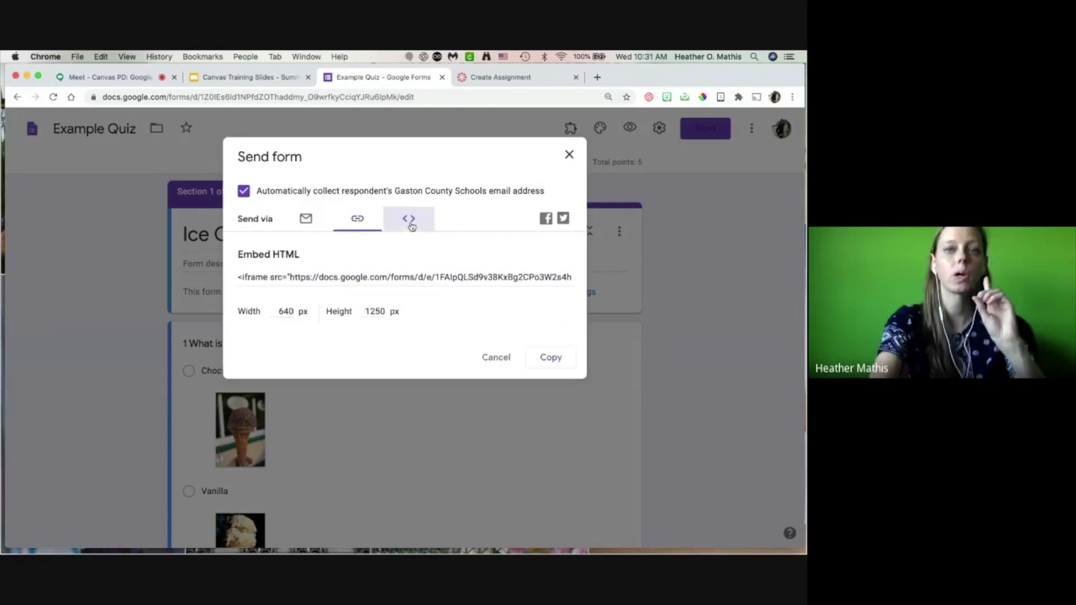
click(439, 275)
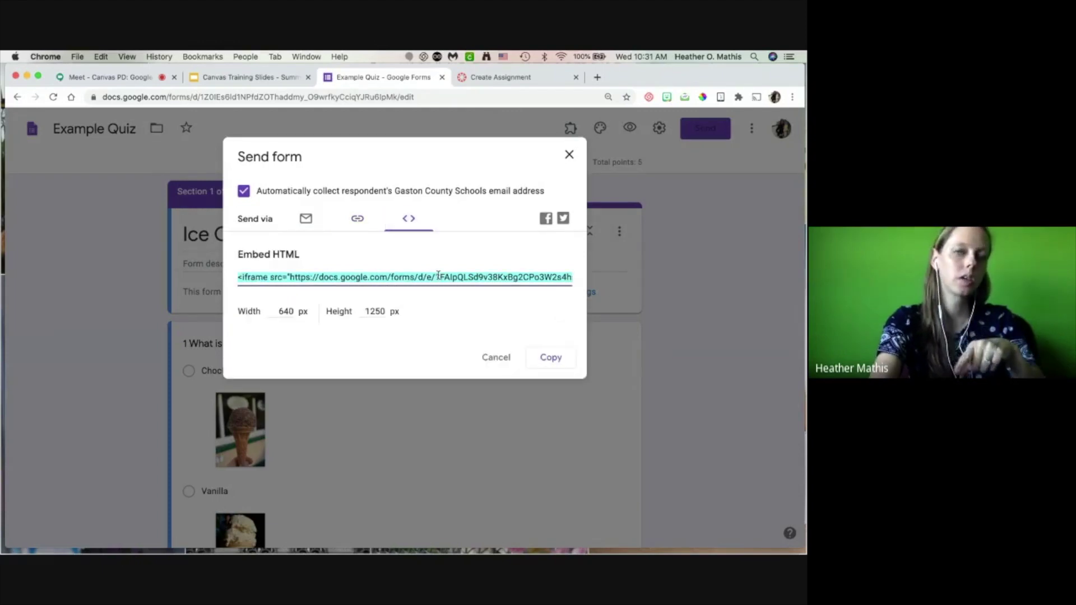
click(271, 313)
click(362, 312)
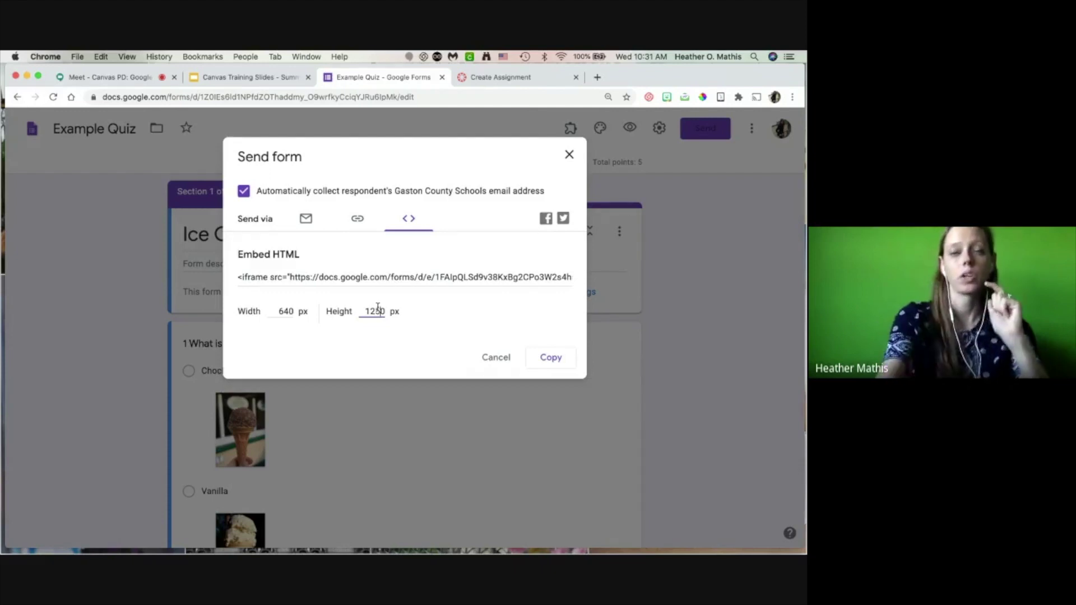
click(470, 280)
click(561, 363)
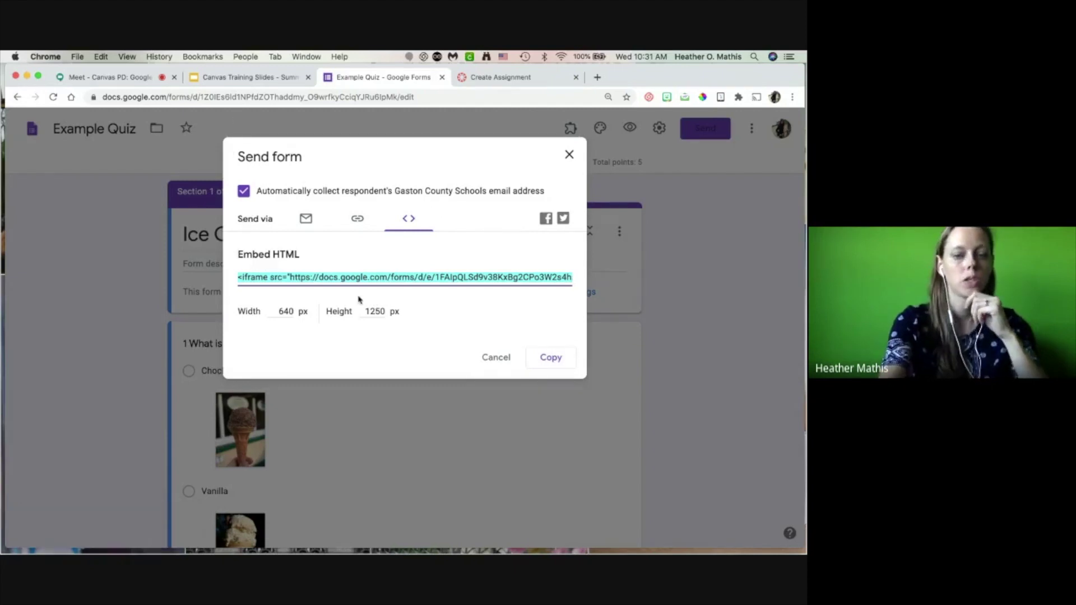
click(497, 359)
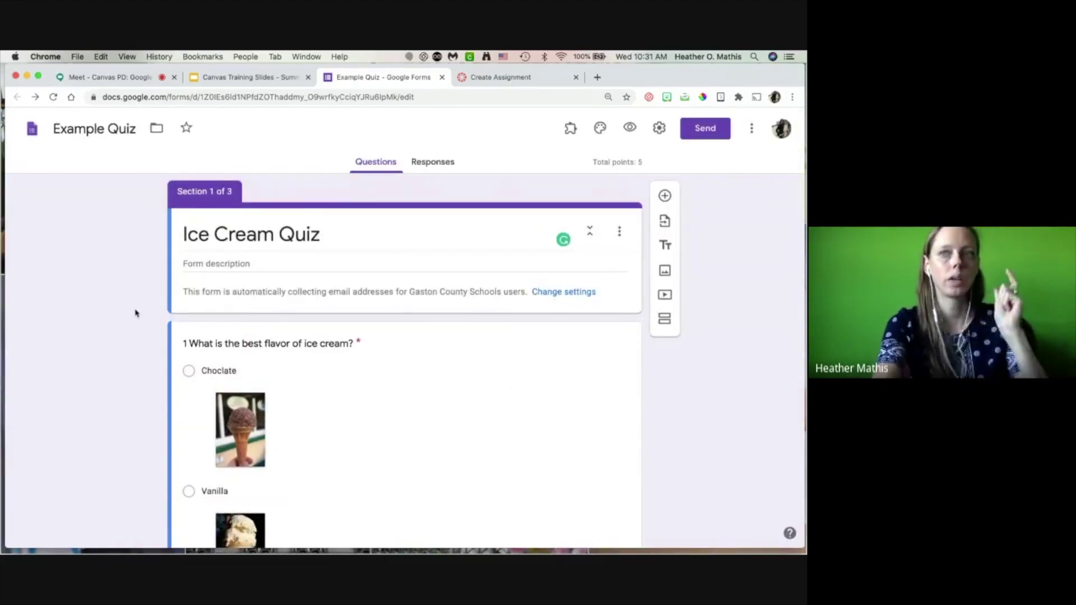
Step: Title the assignment 'Ice Cream Quiz' and place the cursor in its description editor
click(492, 82)
click(258, 206)
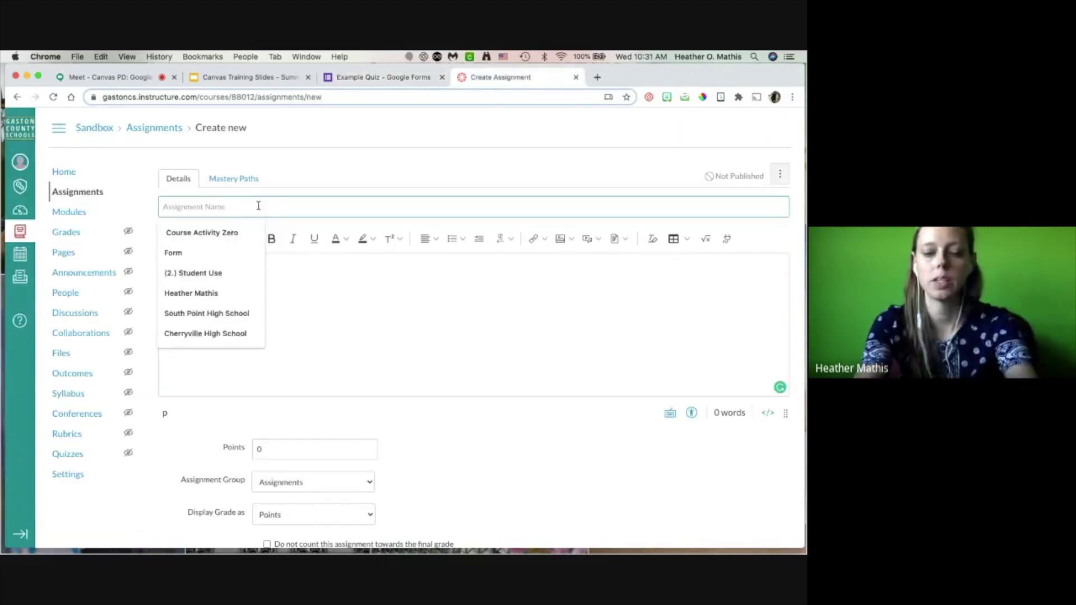
text(Ice )
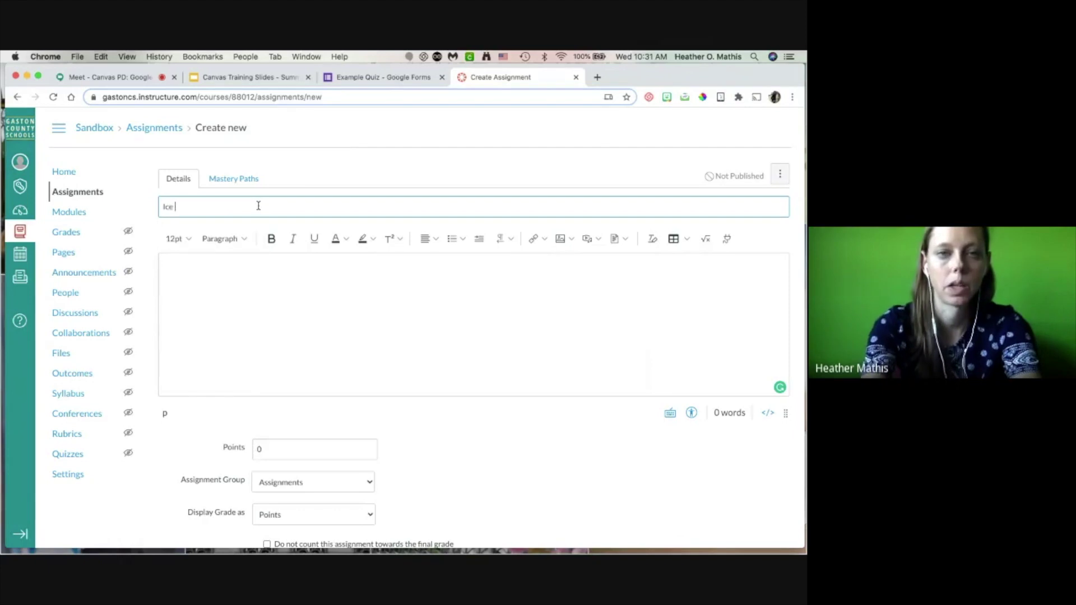
text(Cream Quiz)
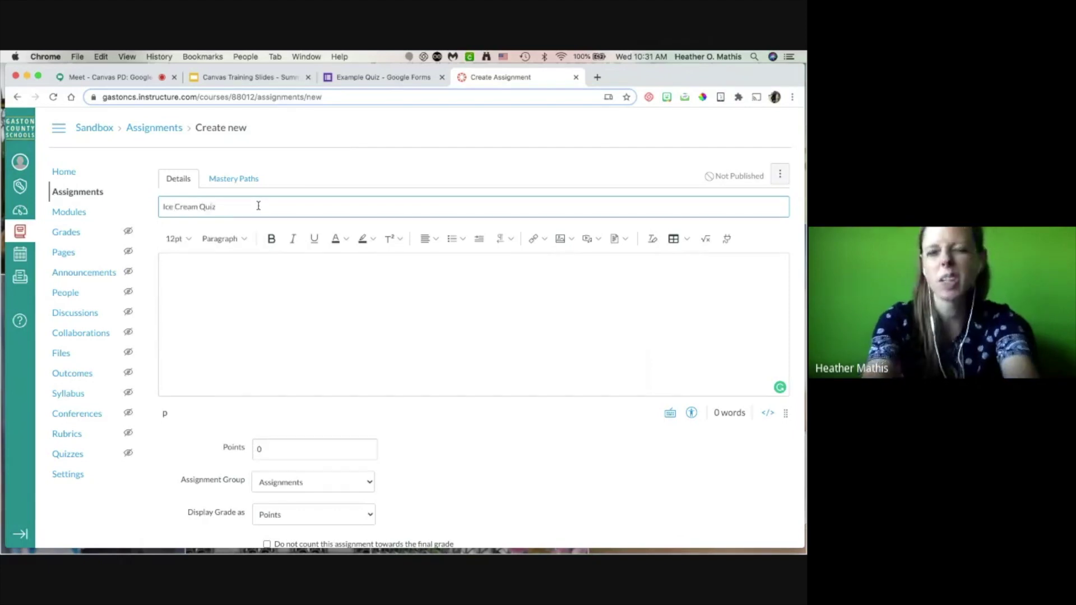
click(235, 283)
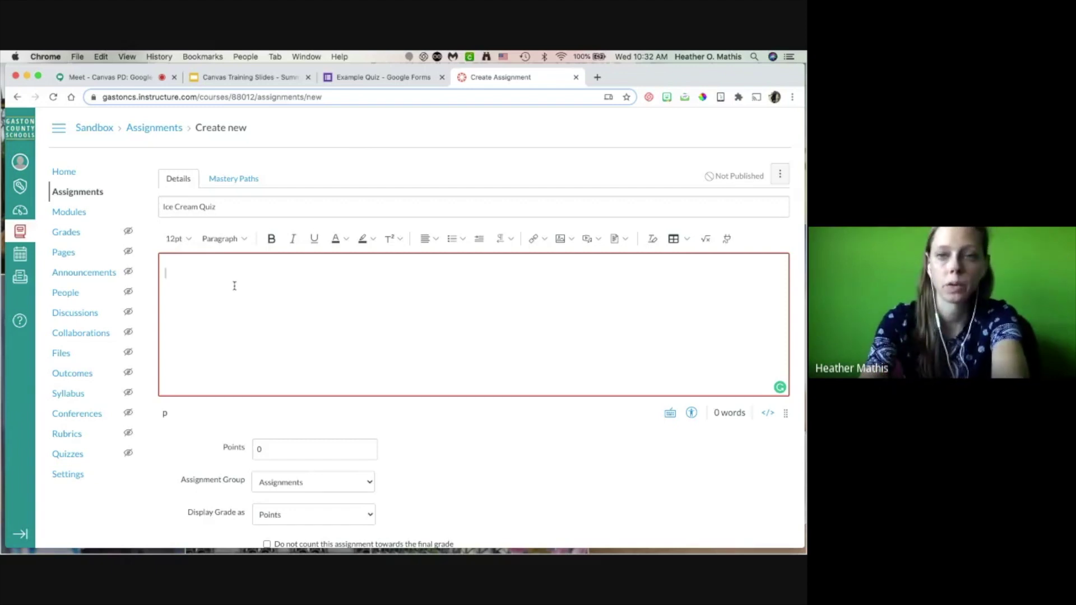
scroll(233, 283, down, 1)
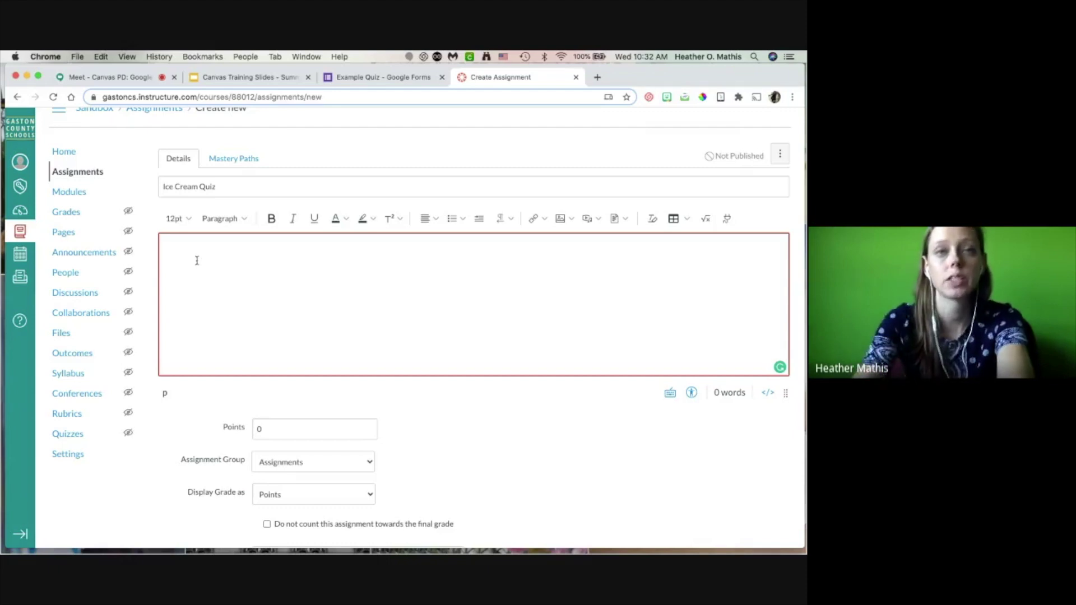
Step: Duplicate the Create Assignment tab and open the GCS Intro to Canvas course home from the Dashboard
right_click(495, 80)
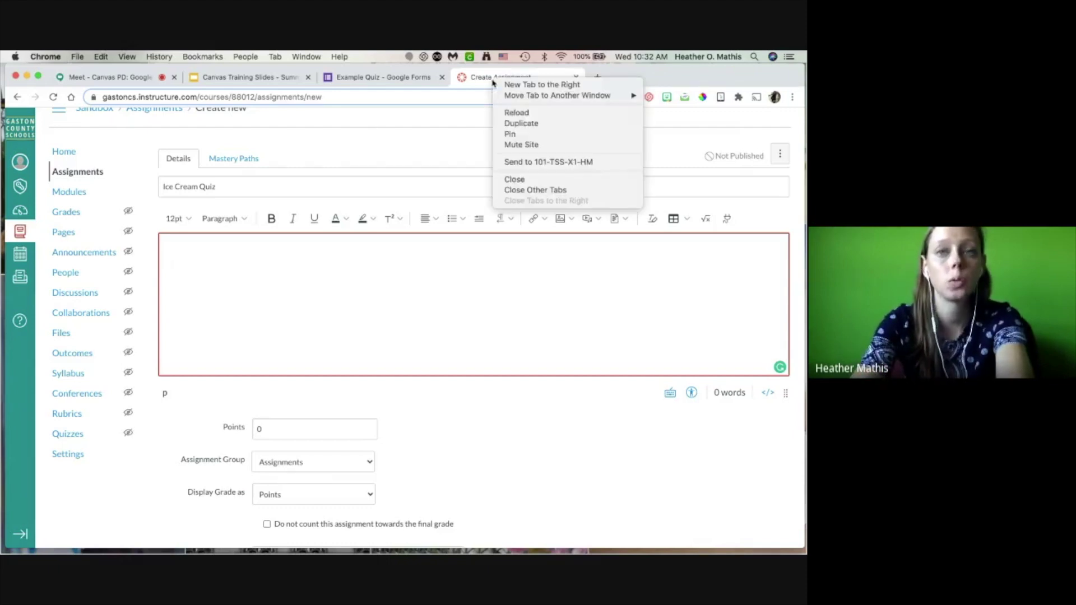
click(529, 124)
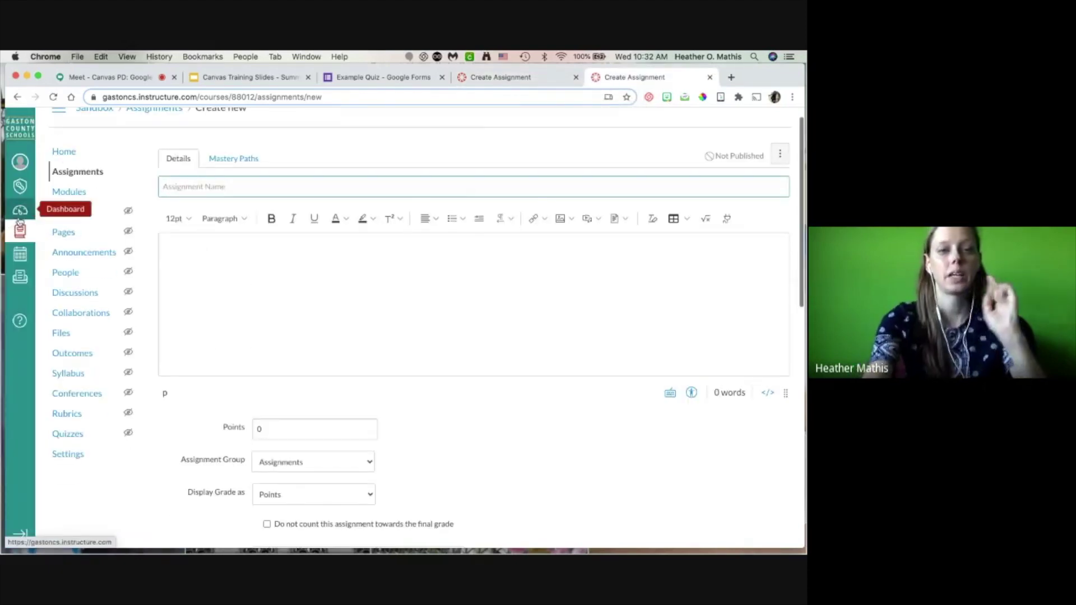
click(20, 211)
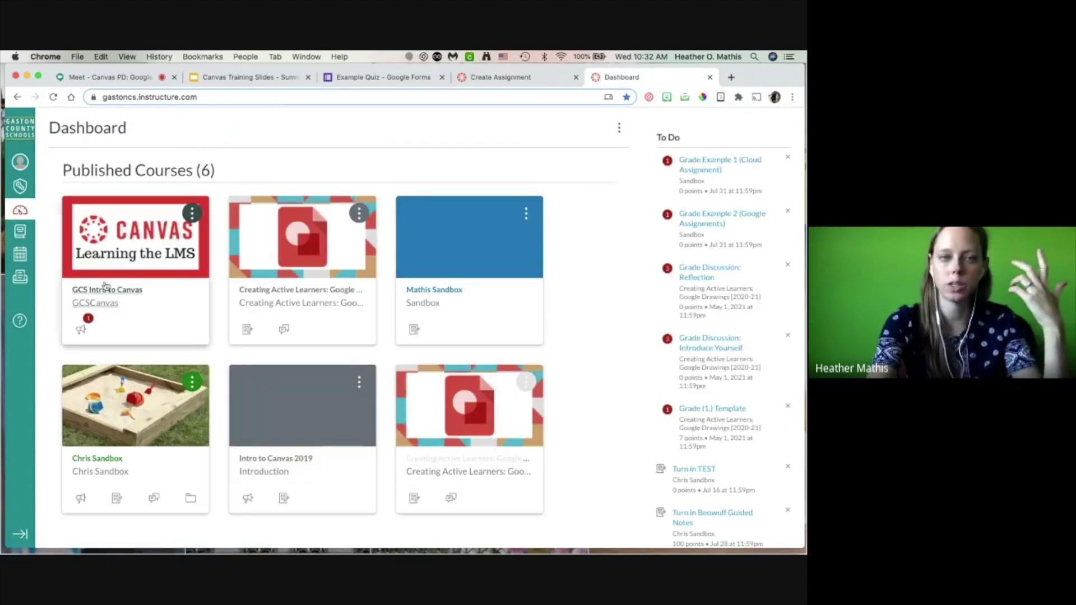
click(105, 288)
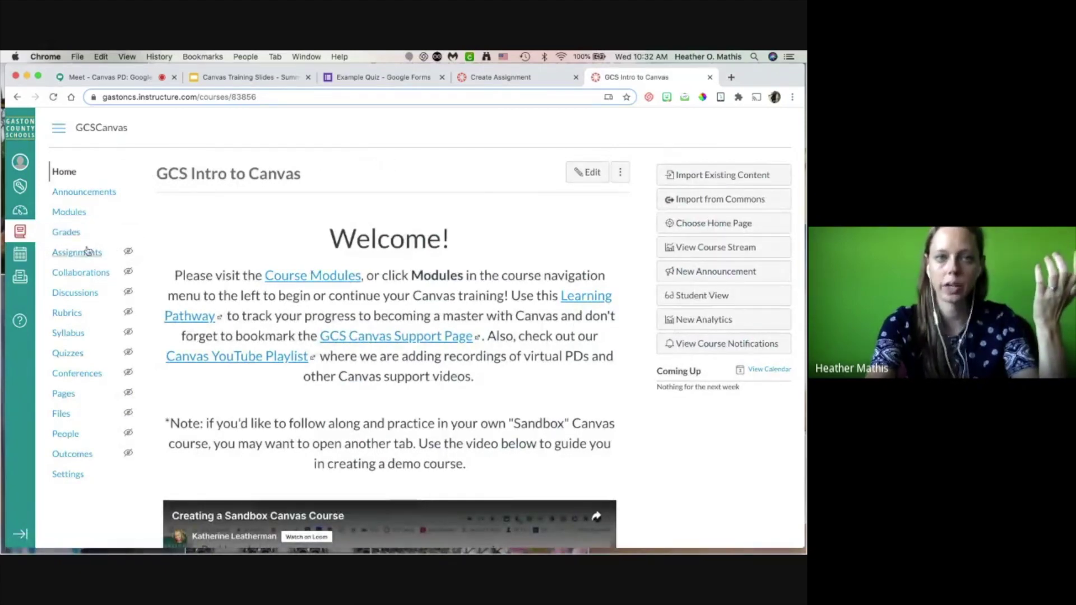
Step: In Modules under Practice & Evidence, open the example 'Assignment: Google in Canvas'
click(66, 217)
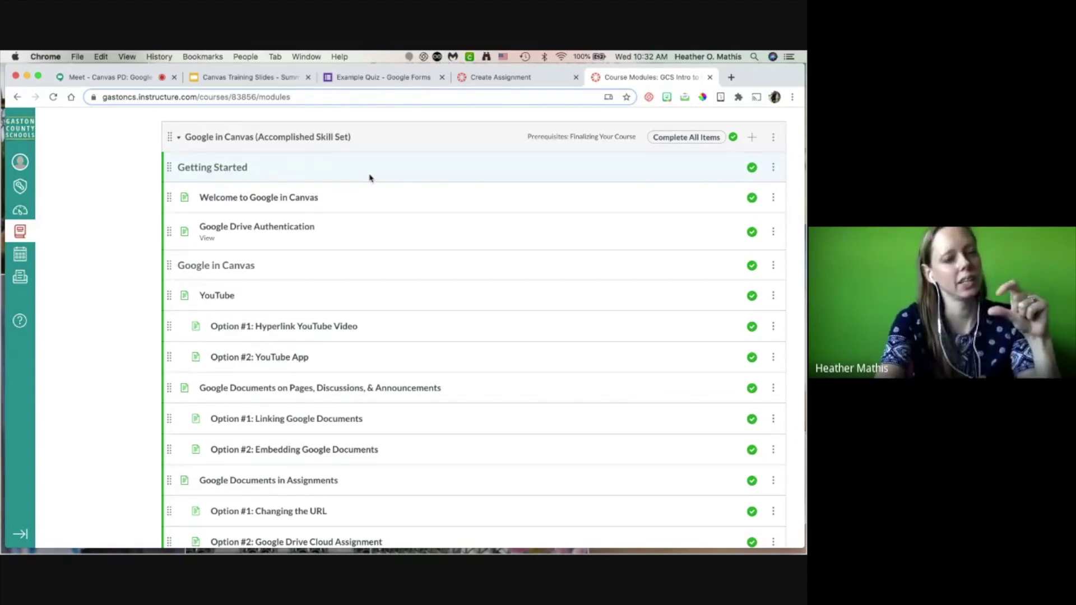
scroll(368, 176, down, 10)
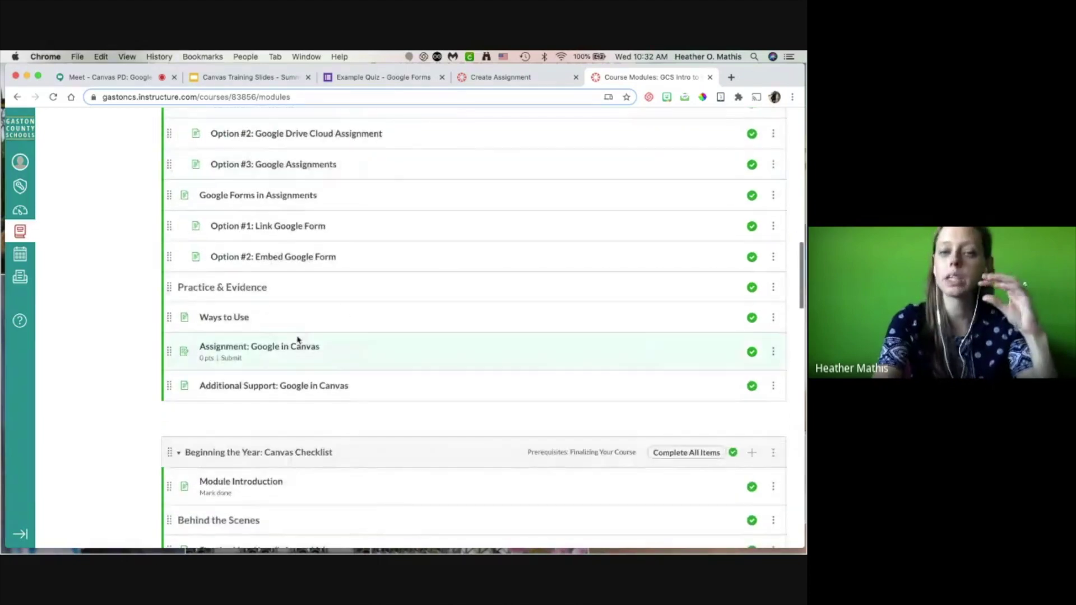
click(261, 348)
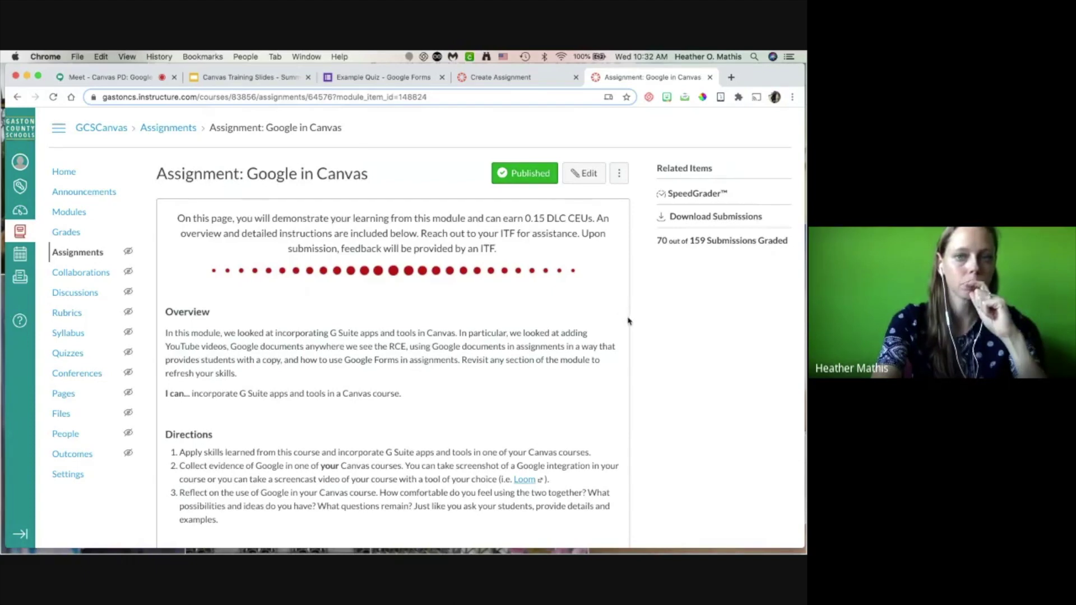
scroll(619, 325, down, 1)
scroll(618, 325, down, 2)
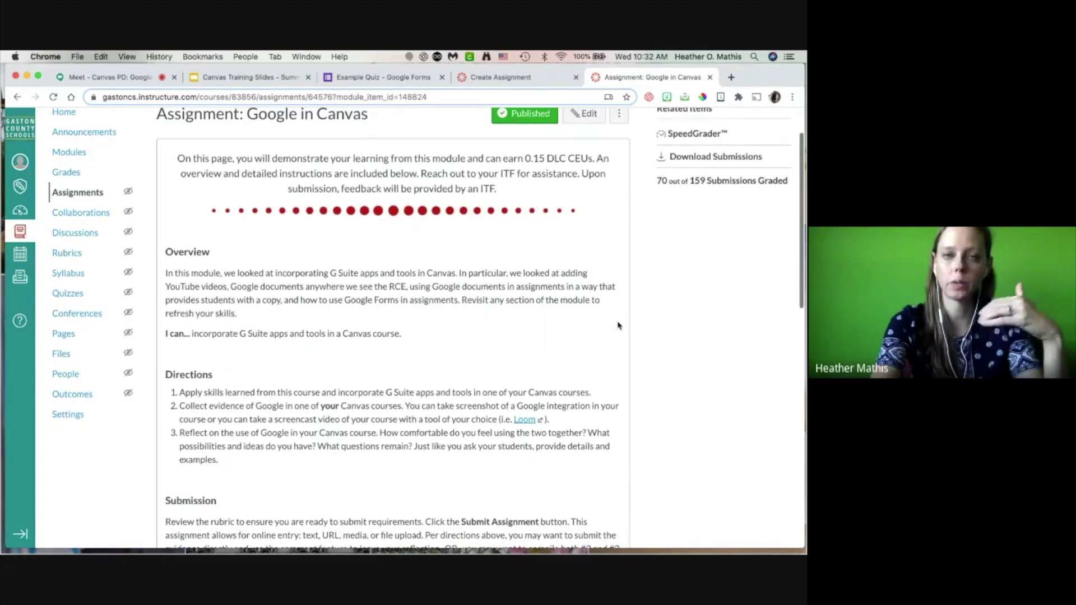
scroll(618, 325, up, 2)
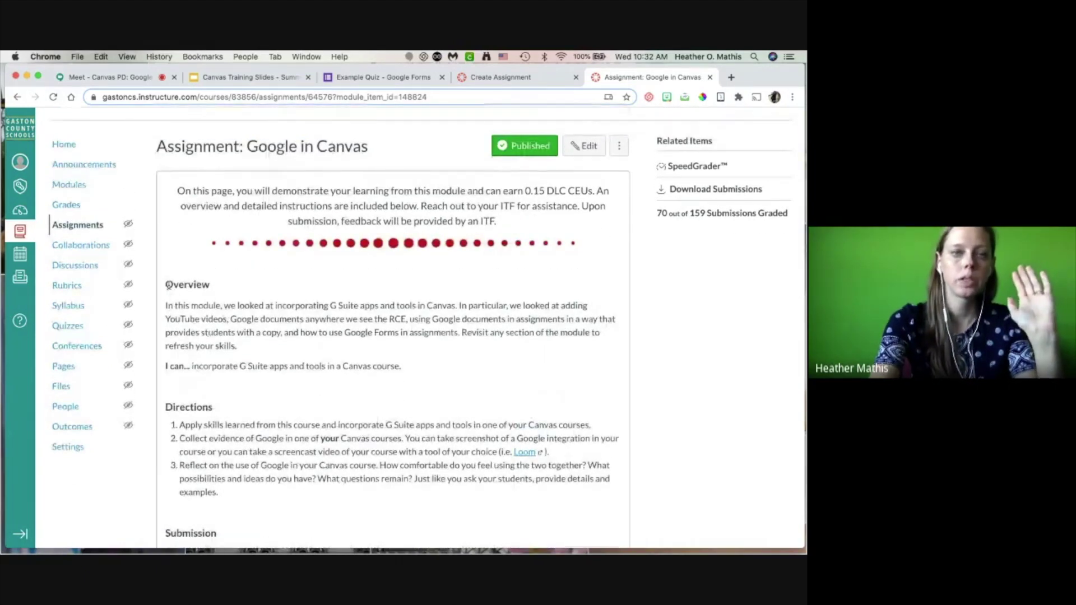
drag(167, 285, 257, 349)
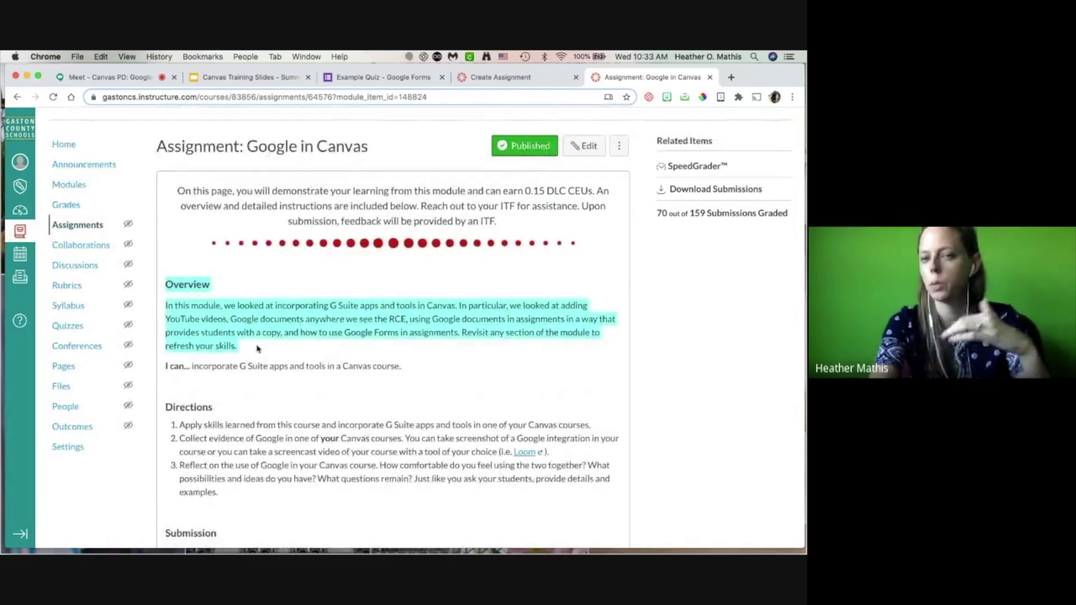
click(257, 348)
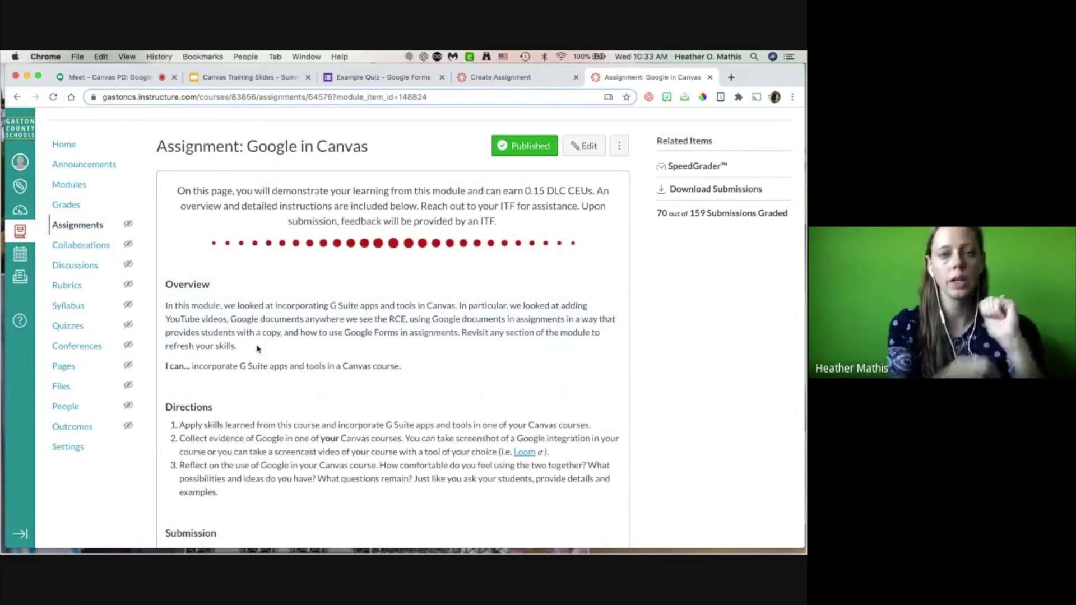
triple_click(263, 365)
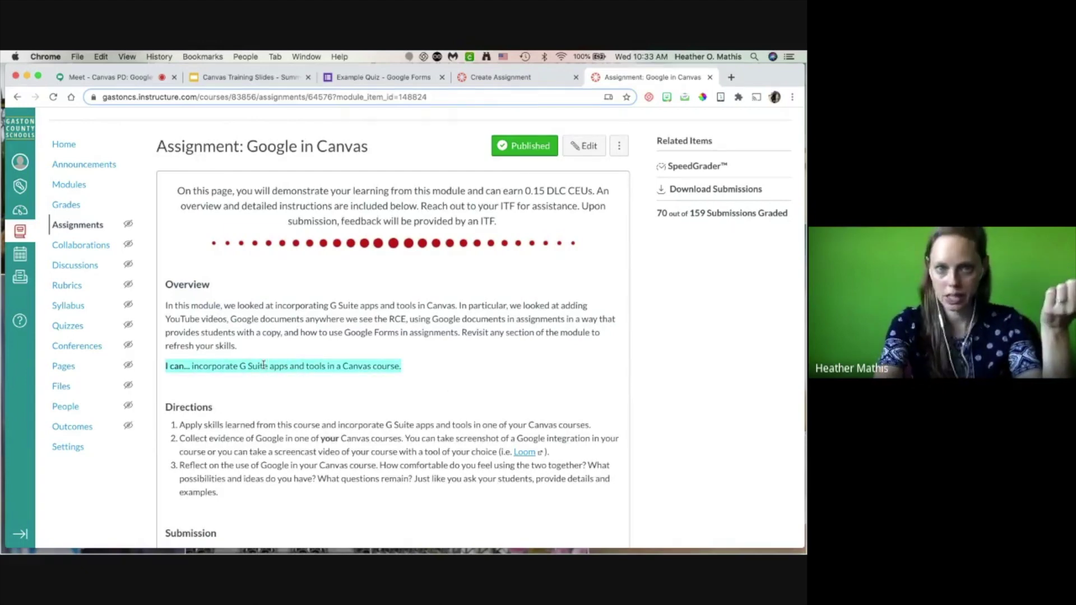
scroll(168, 336, down, 3)
click(166, 311)
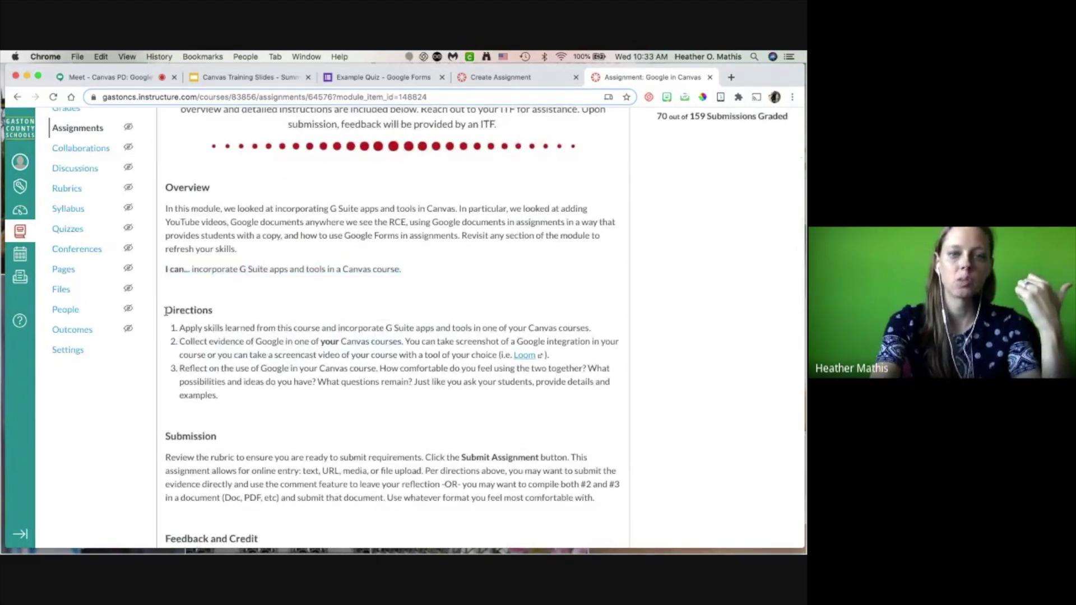
drag(166, 311, 230, 397)
scroll(229, 397, down, 2)
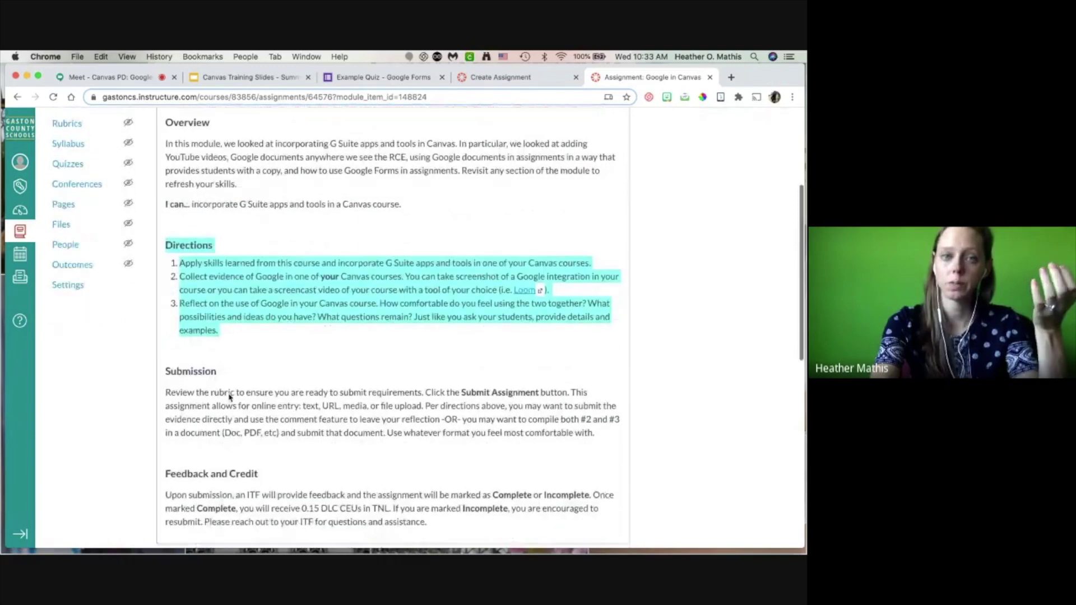
scroll(187, 348, down, 2)
click(187, 348)
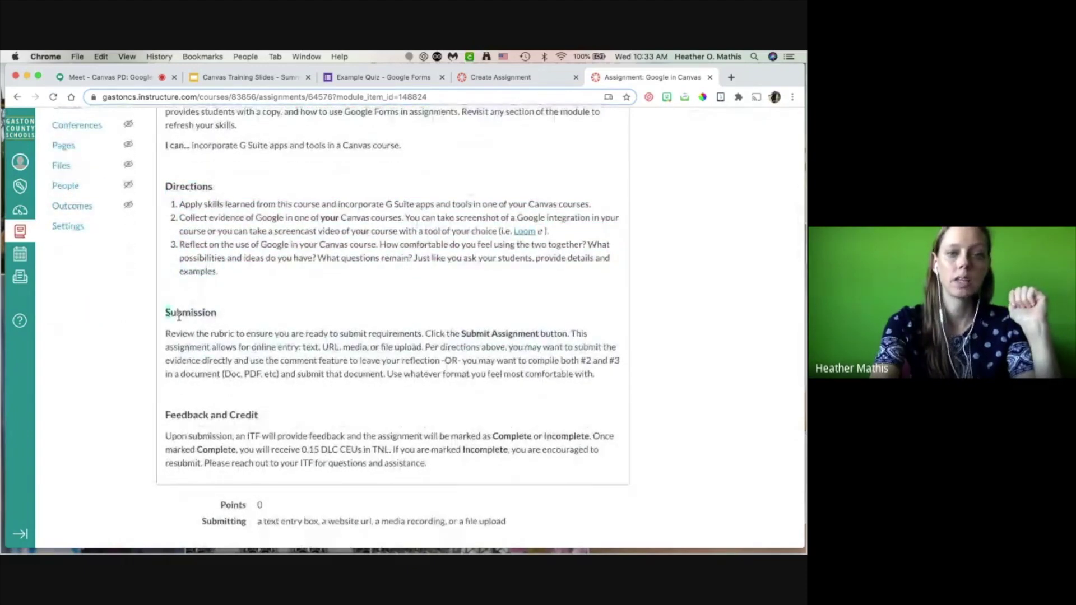
drag(166, 311, 244, 376)
click(244, 376)
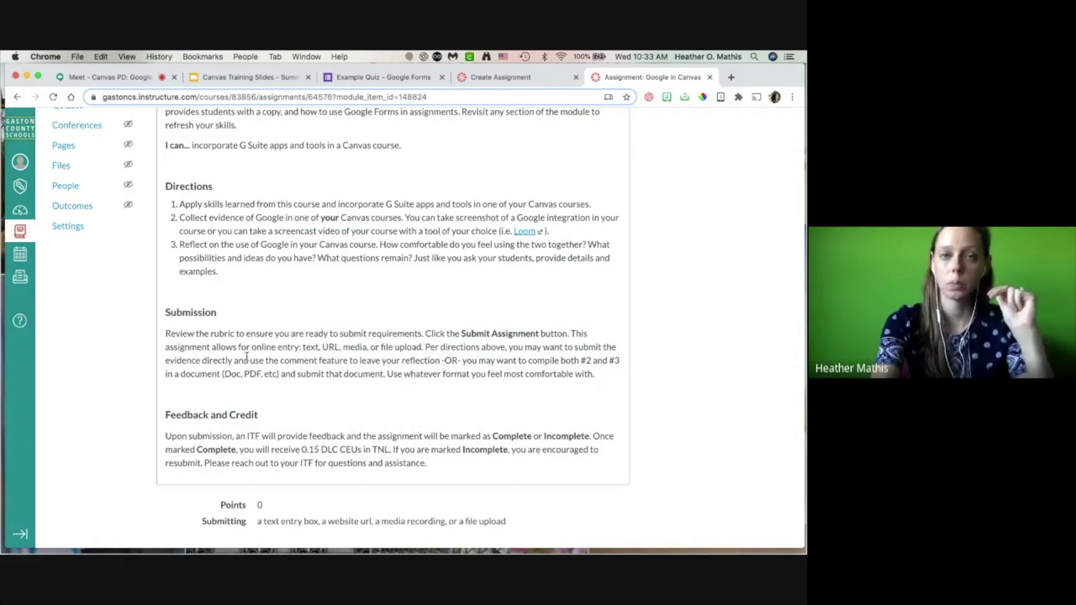
scroll(246, 356, up, 1)
scroll(246, 356, down, 2)
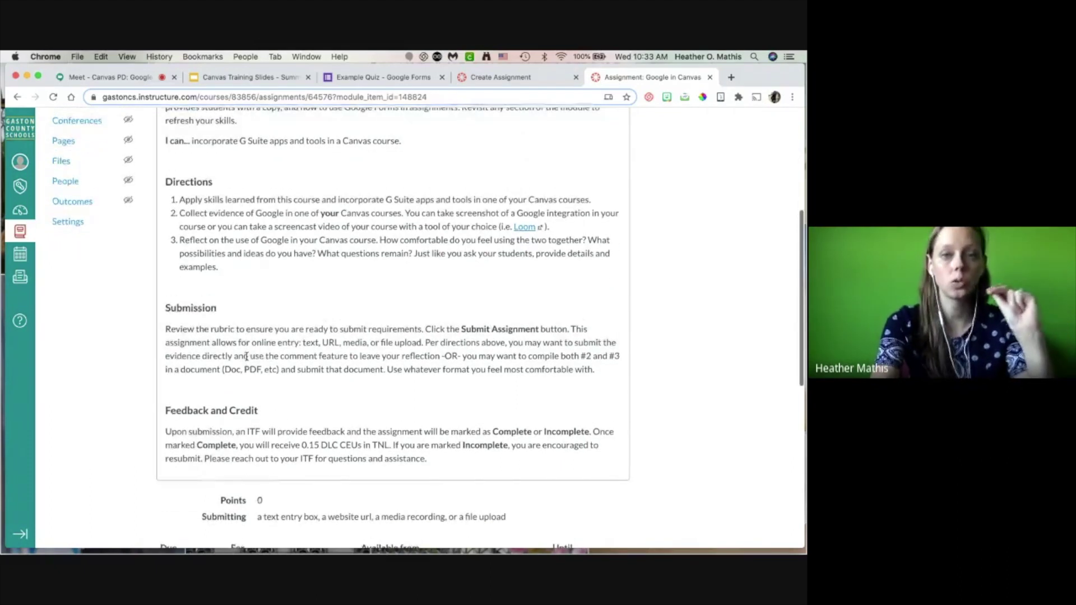
scroll(247, 356, down, 2)
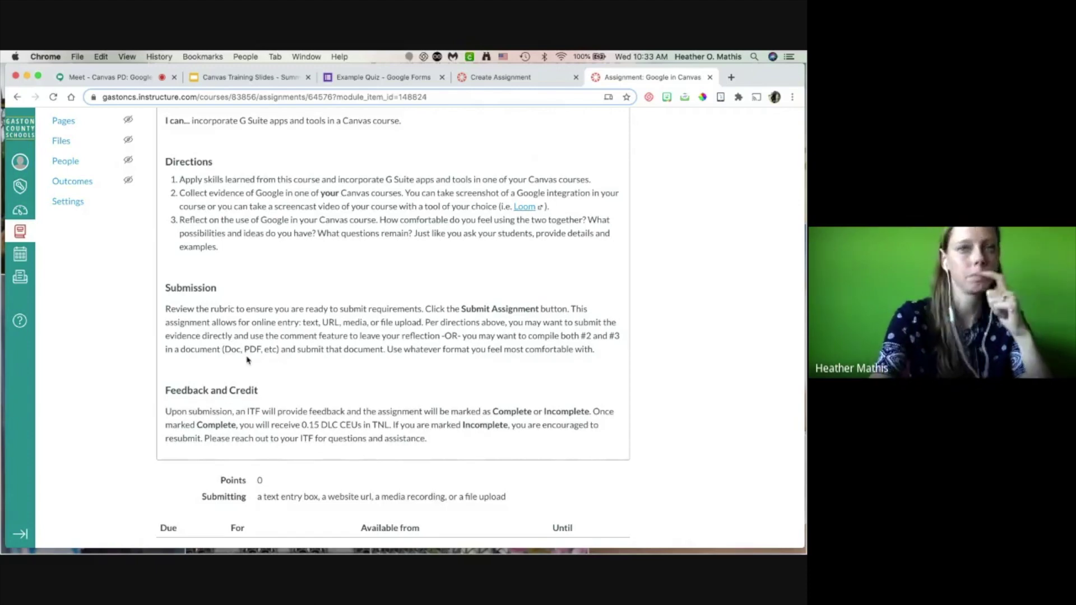
scroll(247, 359, up, 3)
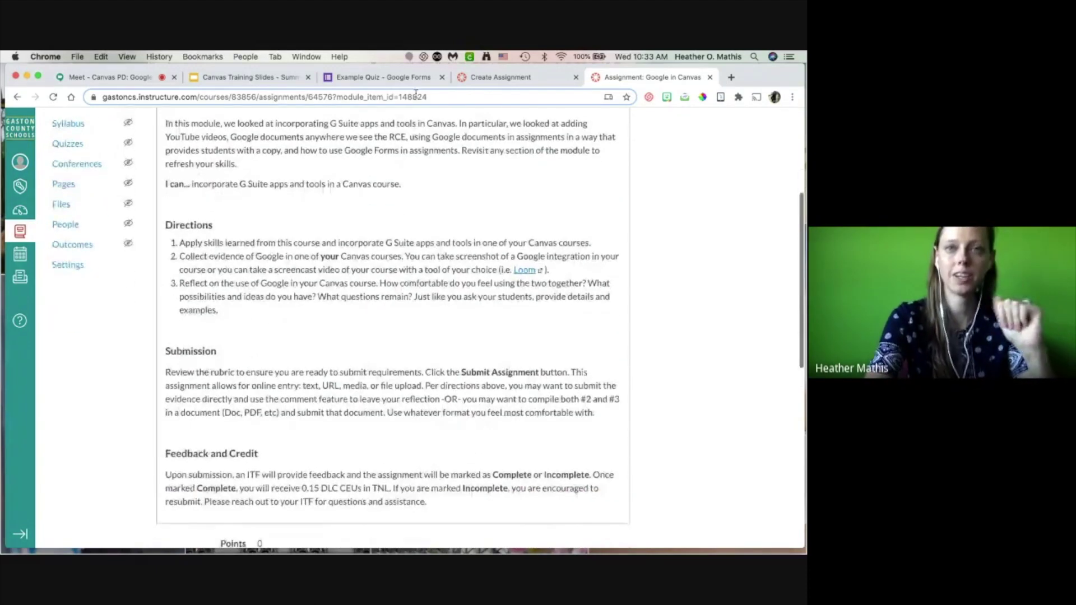
click(501, 77)
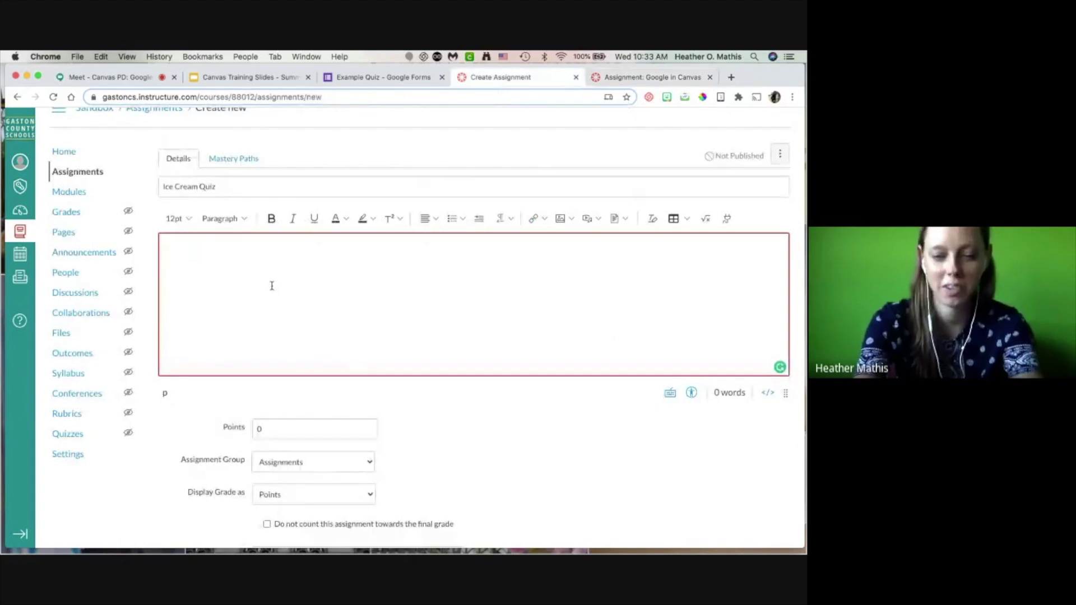
Step: Type 'Awesome directions' in the description editor and add an empty line below it
text(Awesome dire)
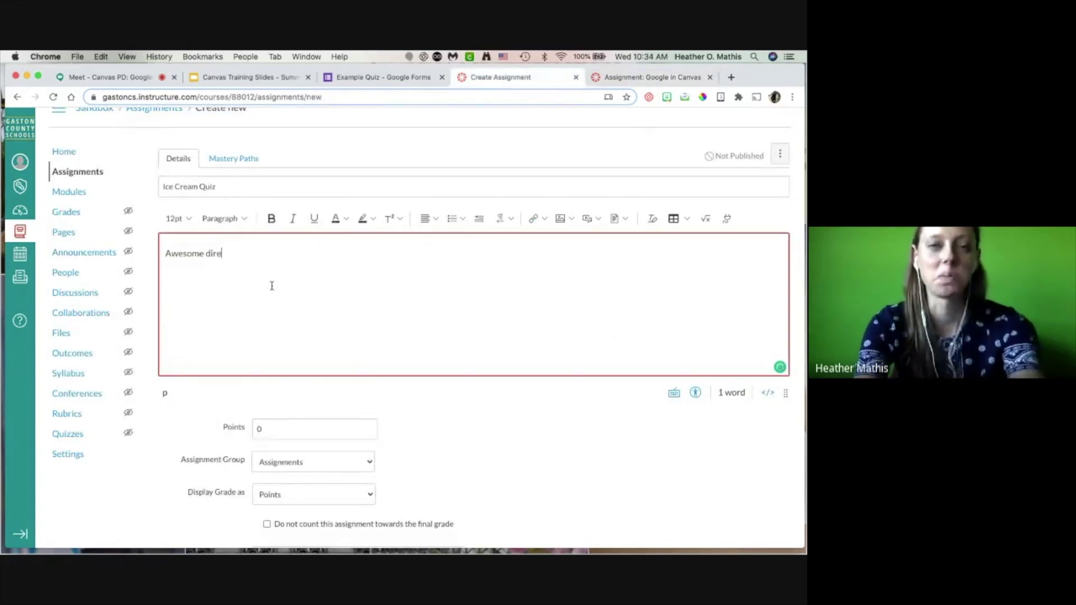
text(ctions)
key(Return)
key(Return)
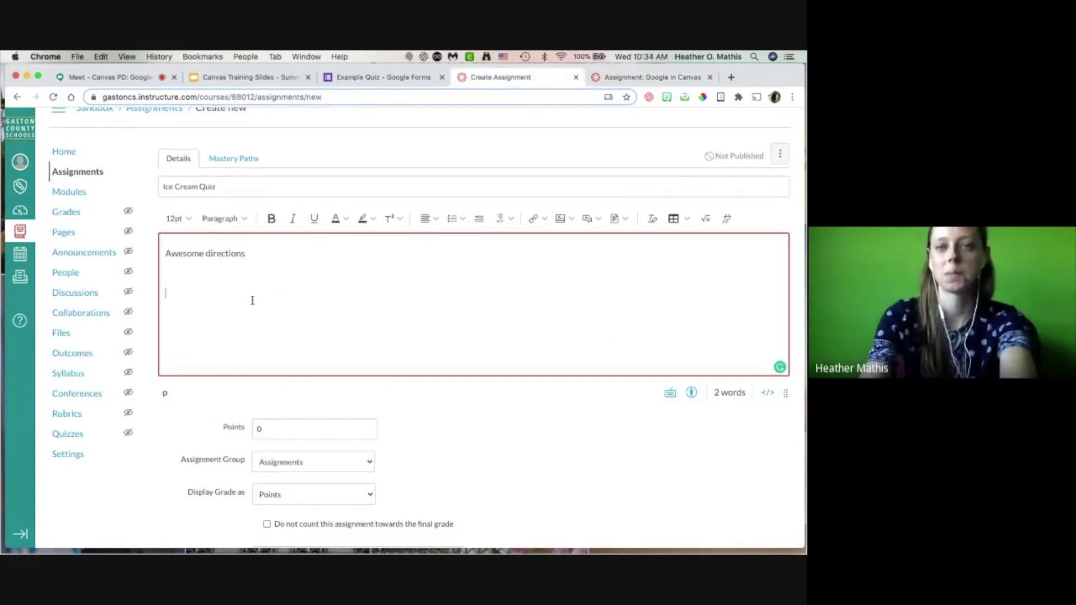
scroll(232, 290, down, 1)
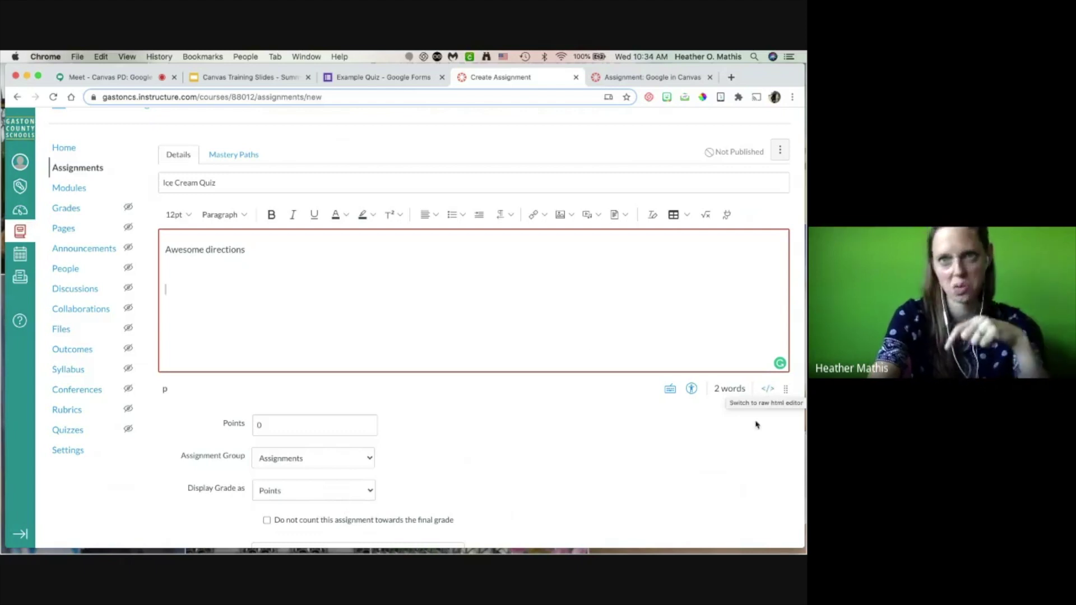
Step: Paste the Ice Cream Quiz Google Form iframe code as embedded media below the directions
click(596, 218)
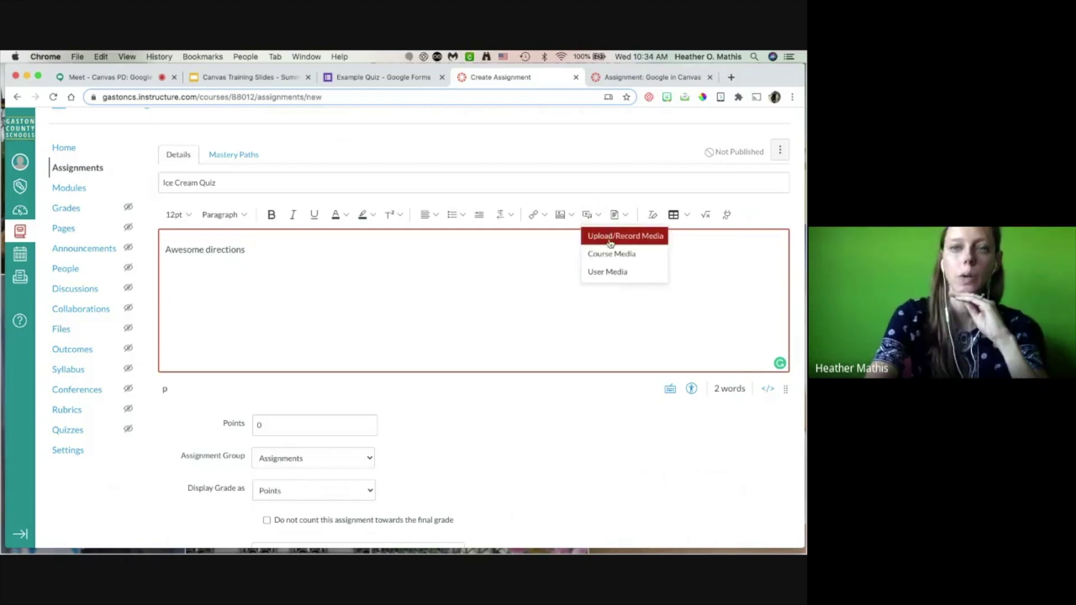
click(615, 238)
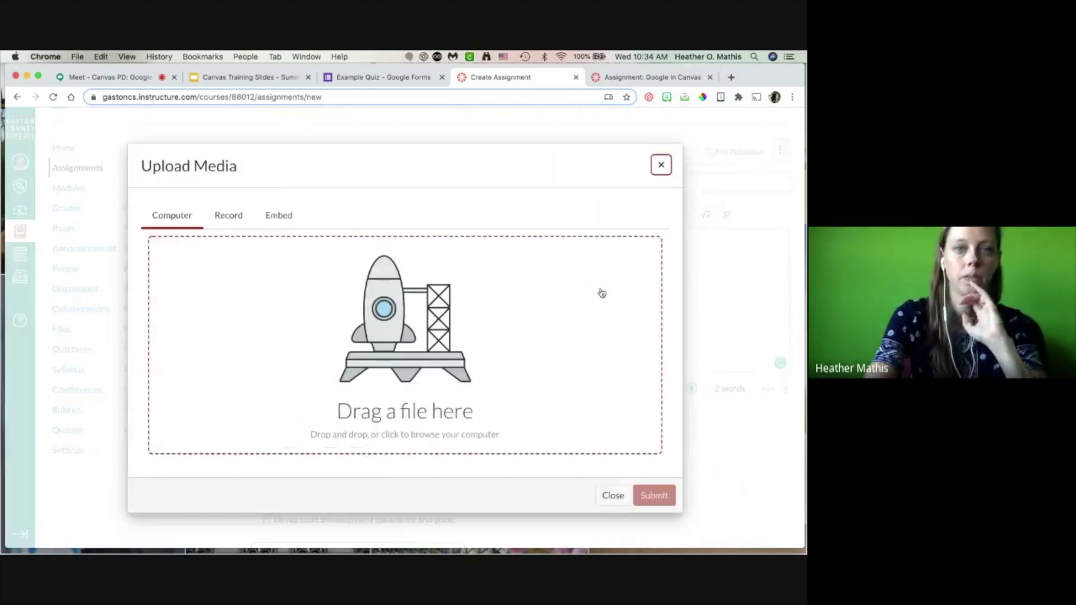
click(279, 216)
click(190, 353)
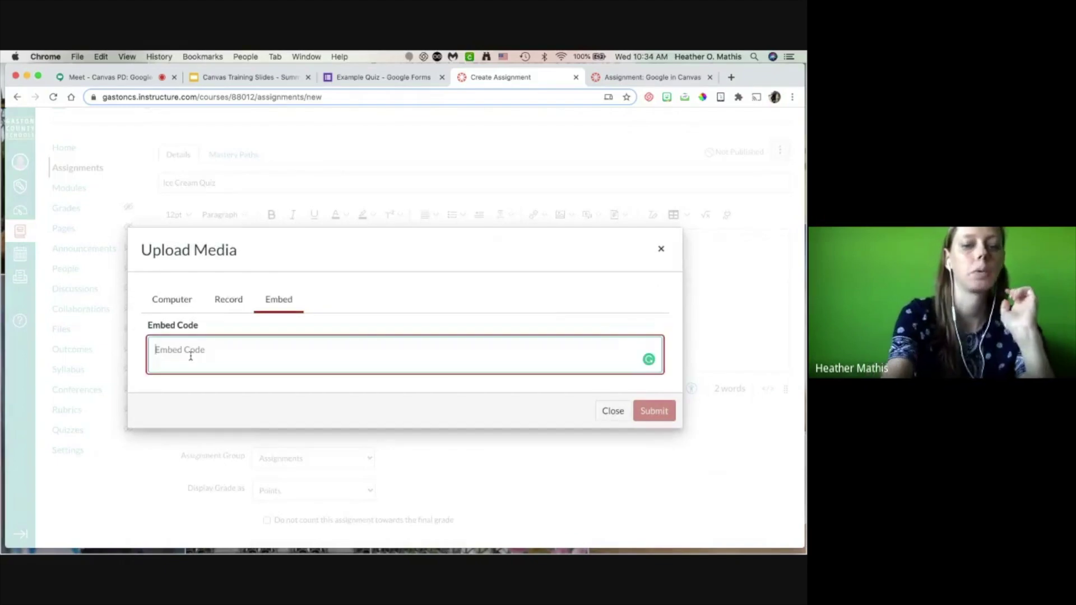
text(<iframe src="https://docs.google.com/forms/d/e/1FAIpQLSd9v38KxBg2CPo3W2s4hsCeetd6-KnQXc1l72oTYcNFTiArRA/viewform?embedded=true" width="640" height="1250" frameborder="0" marginheight="0" marginwidth="0">Loading…</iframe>)
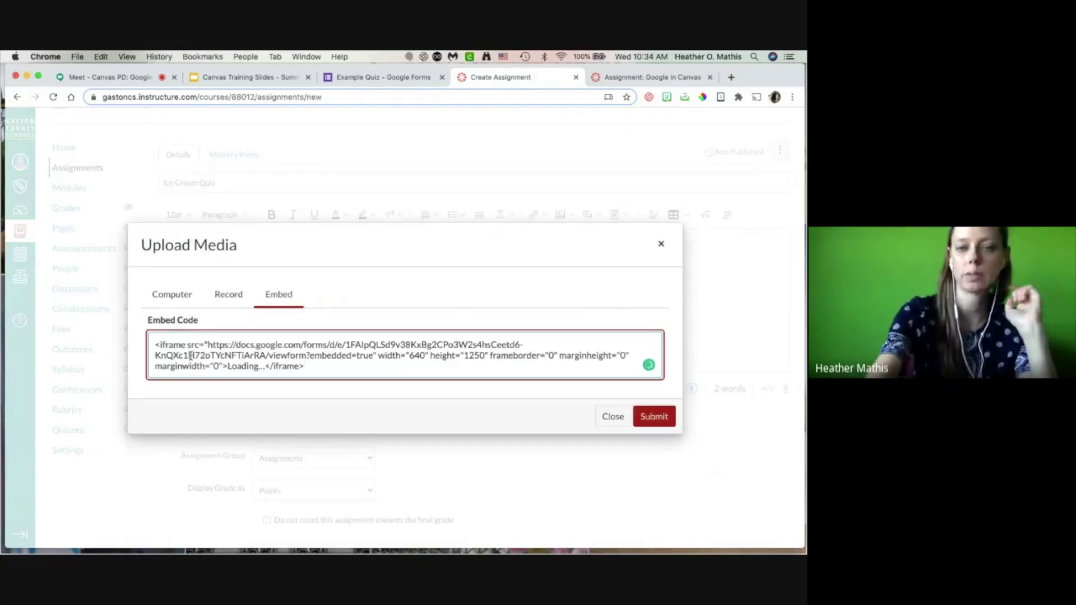
click(653, 415)
scroll(653, 413, down, 2)
scroll(653, 412, down, 2)
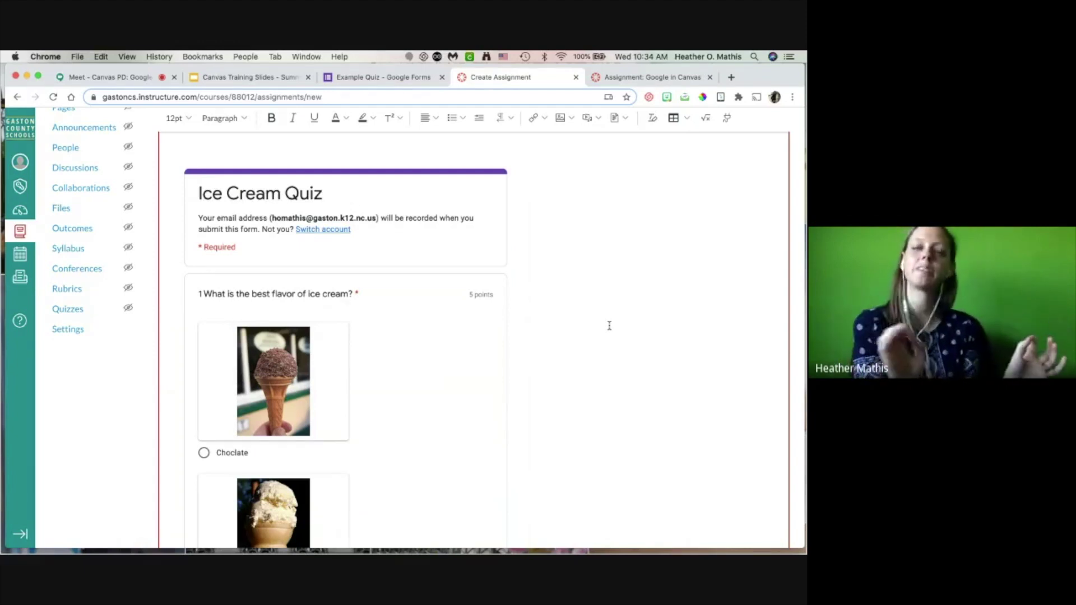
scroll(609, 326, up, 3)
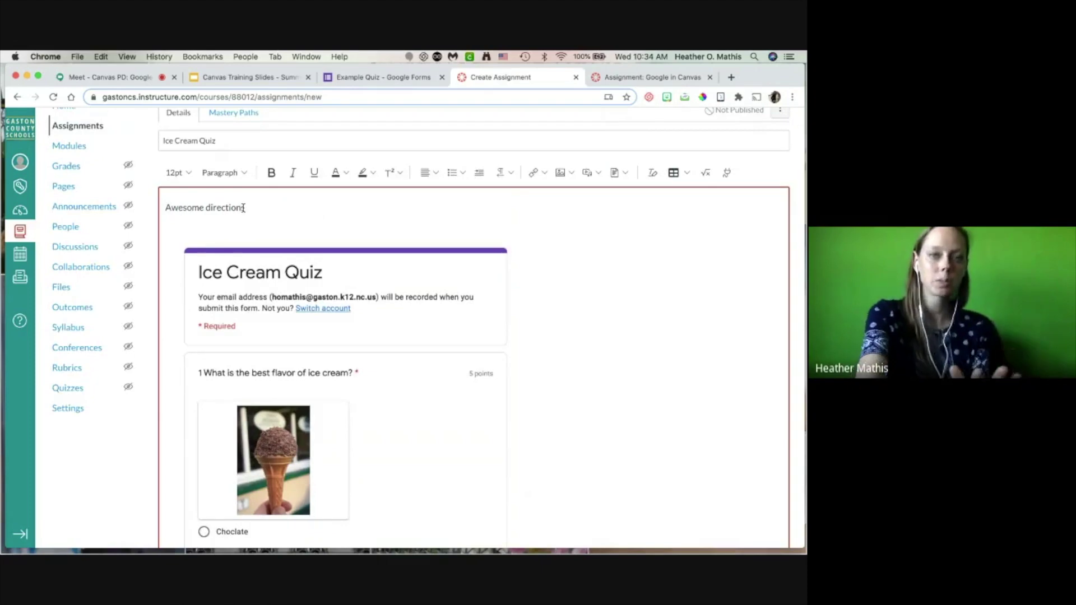
scroll(486, 357, down, 3)
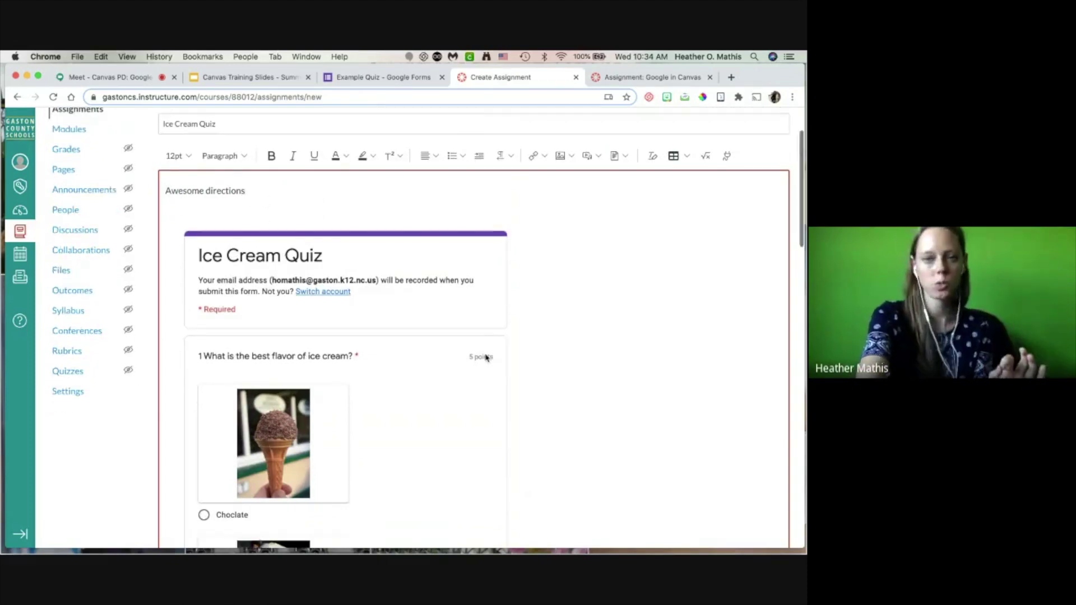
scroll(620, 399, up, 2)
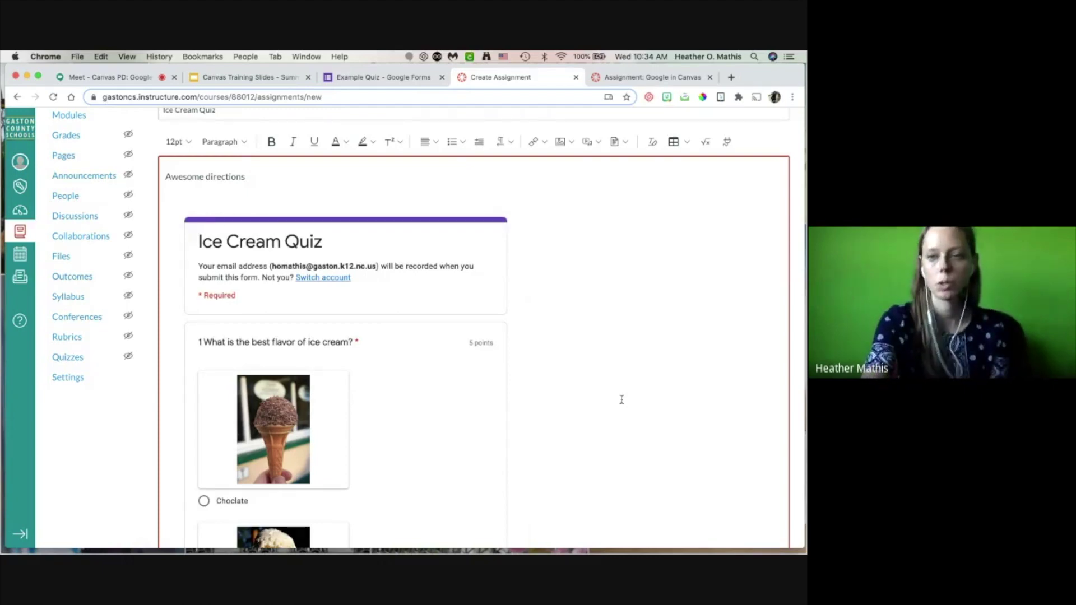
scroll(622, 400, down, 15)
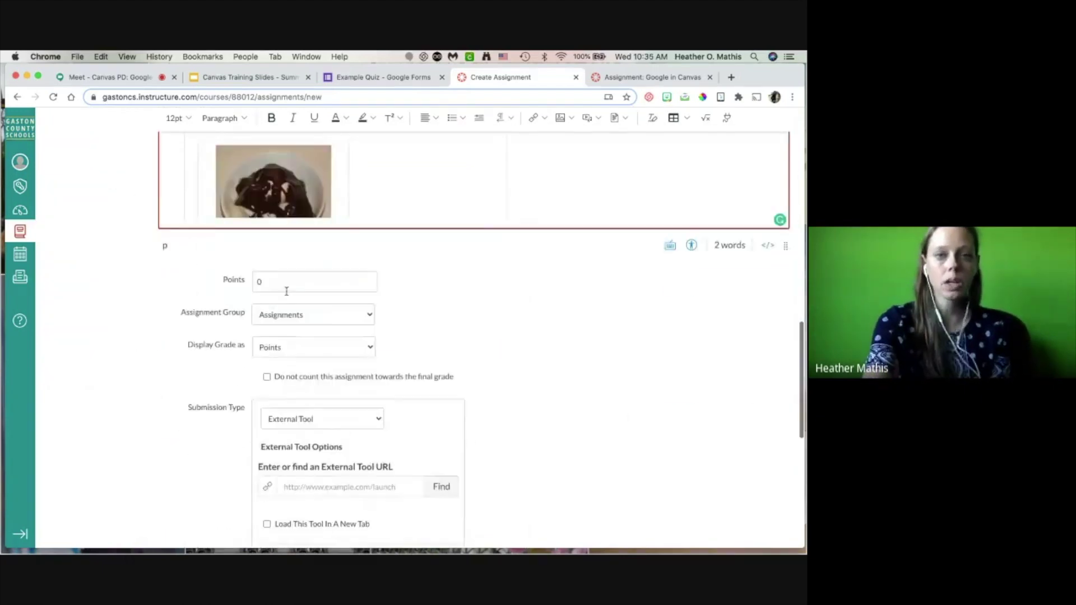
Step: Change the assignment's Points value from 0 to 10
click(286, 292)
key(BackSpace)
text(10)
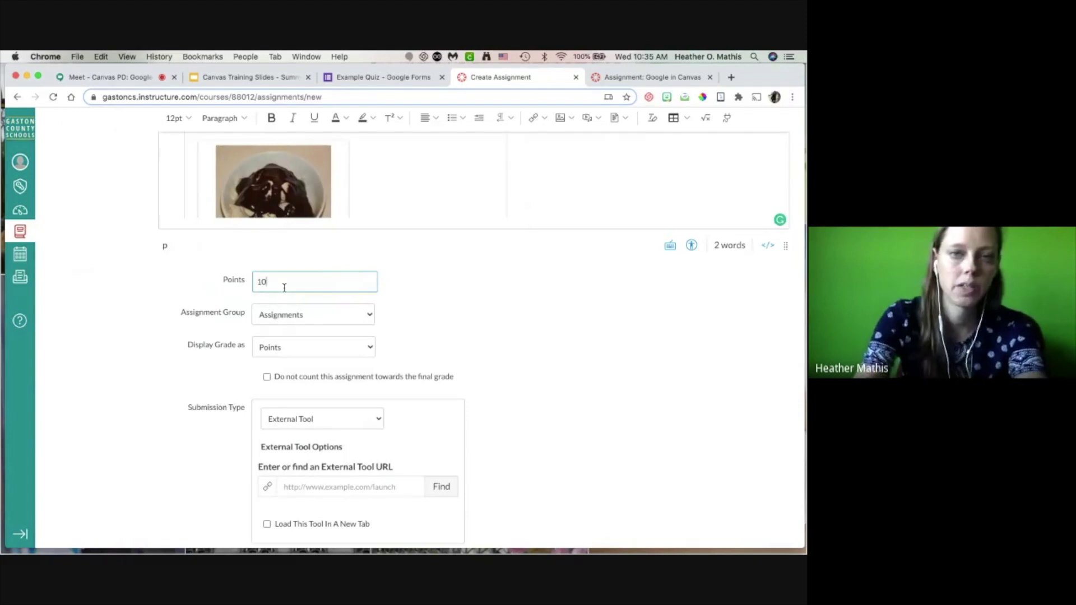
click(553, 341)
scroll(616, 356, down, 1)
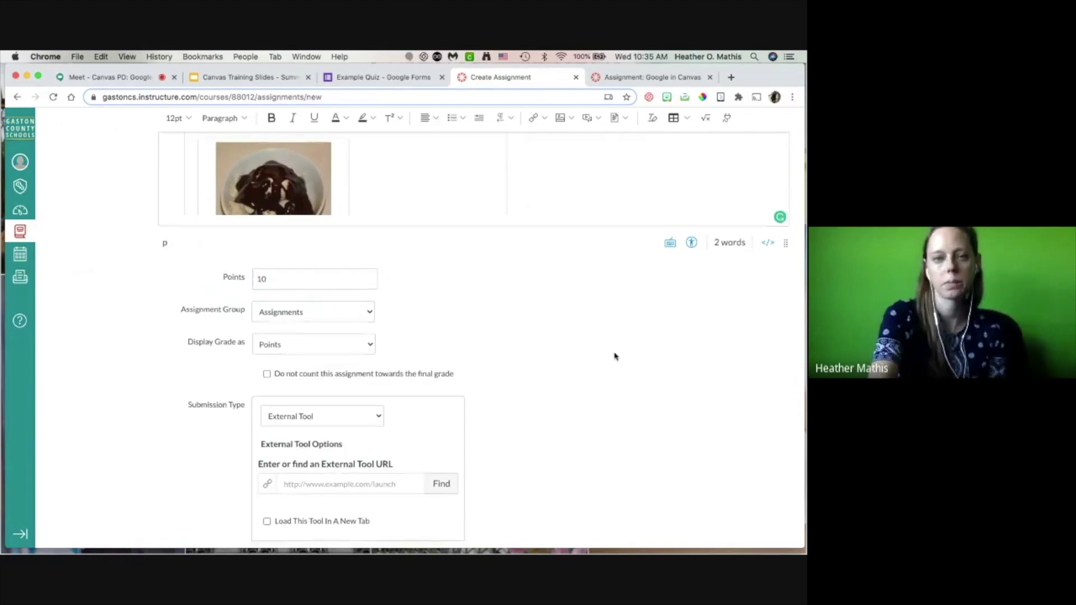
scroll(615, 356, down, 3)
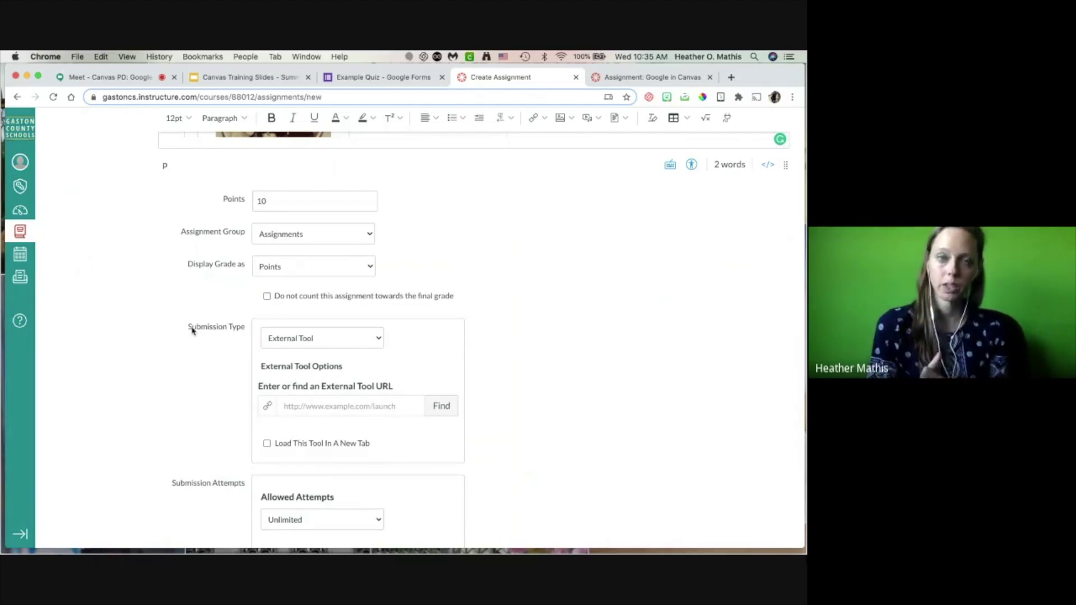
Step: Try submission types No Submission, then Online with file uploads allowed
drag(190, 328, 247, 332)
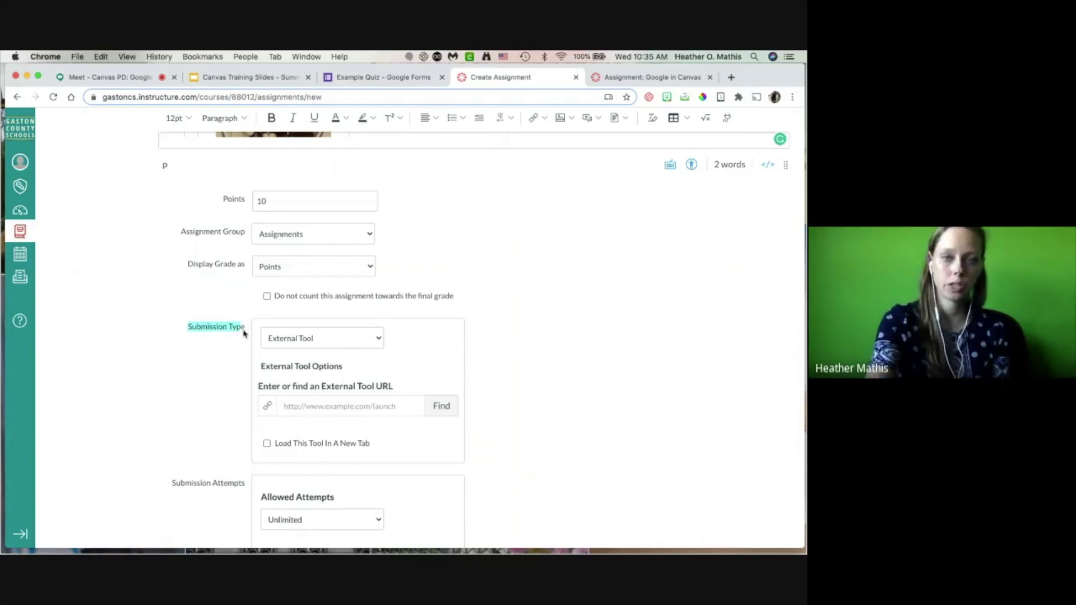
click(343, 342)
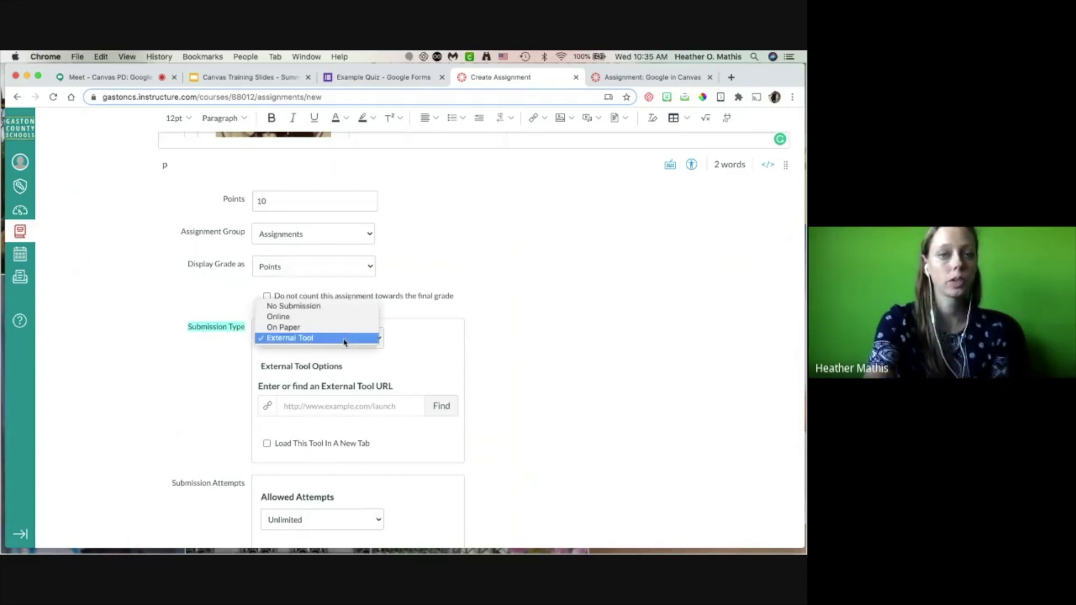
click(336, 309)
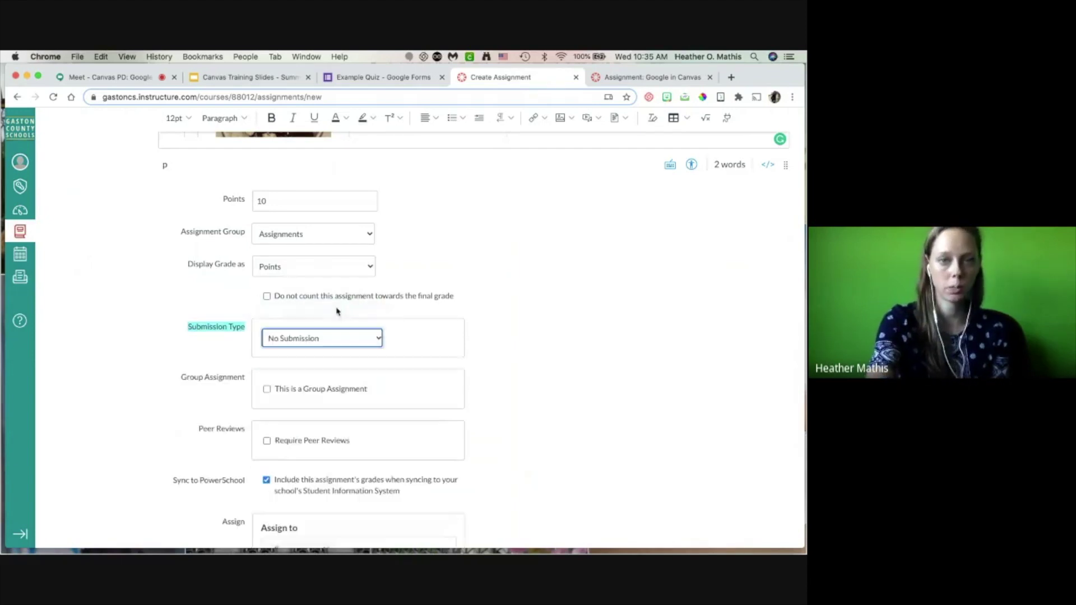
click(187, 329)
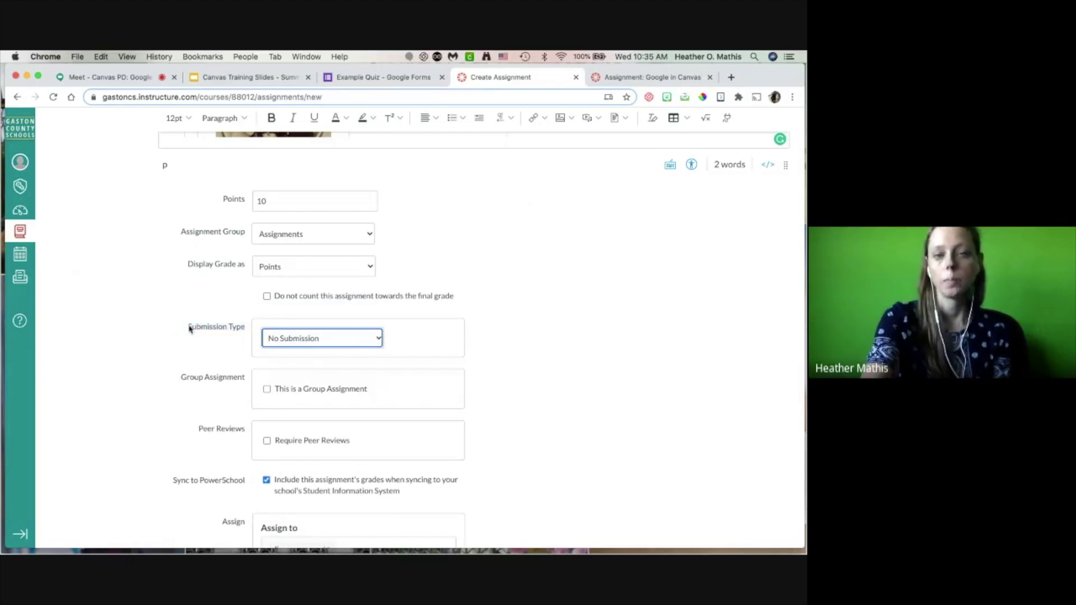
click(347, 341)
click(347, 341)
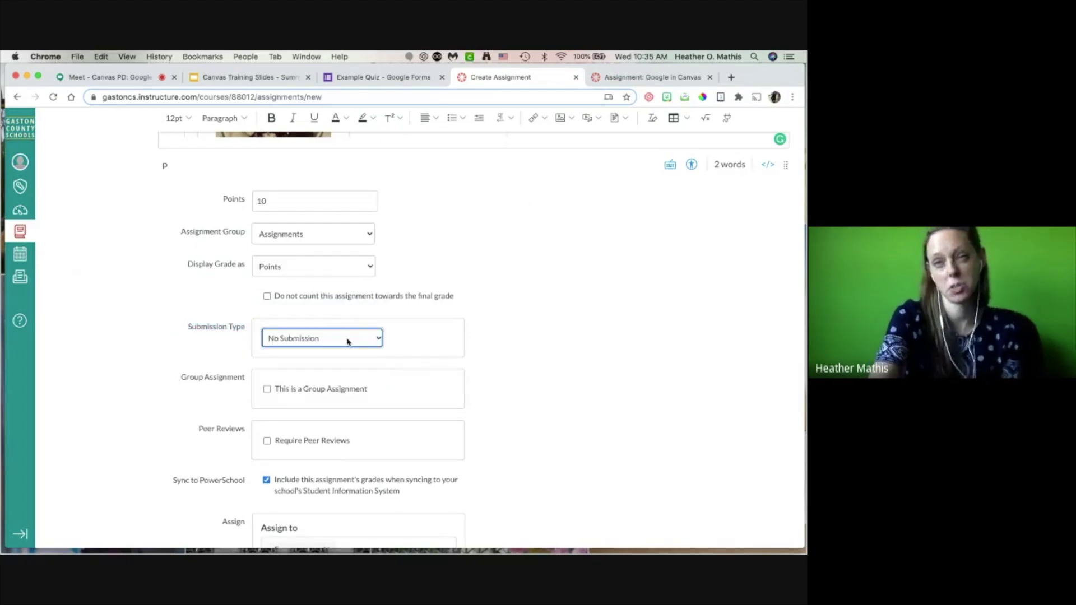
click(347, 341)
click(348, 353)
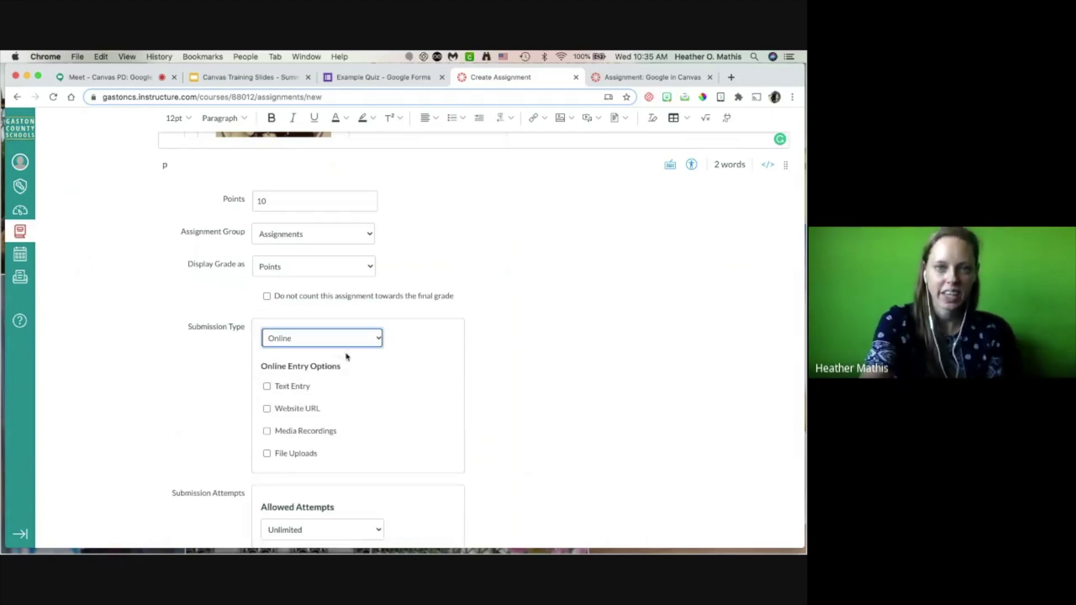
click(282, 390)
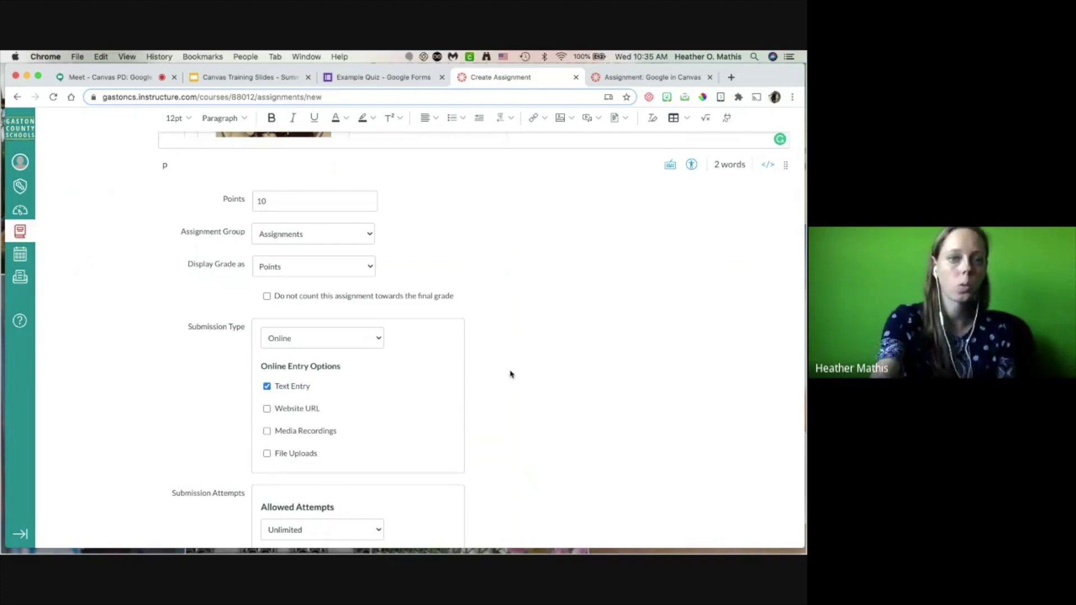
click(268, 387)
click(273, 456)
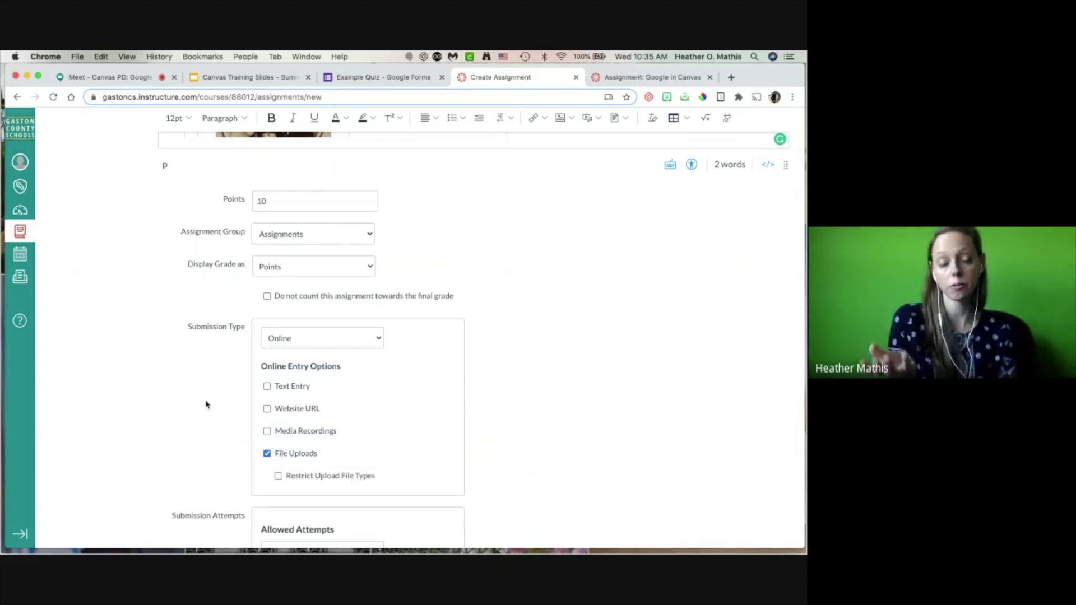
Step: Switch the submission type to On Paper and confirm it stays selected
click(275, 345)
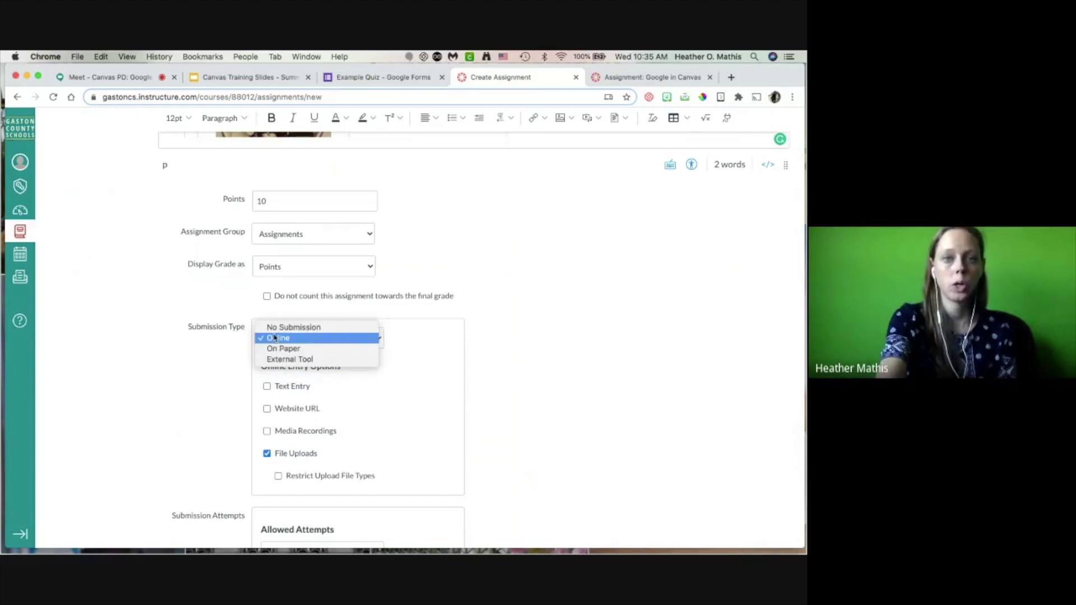
click(283, 327)
click(287, 339)
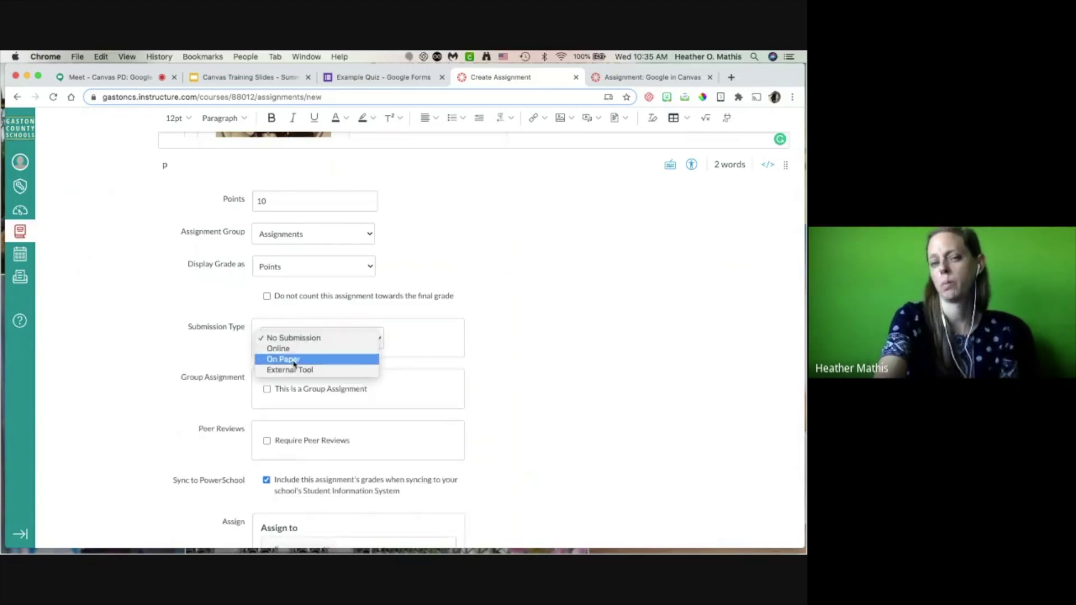
click(283, 359)
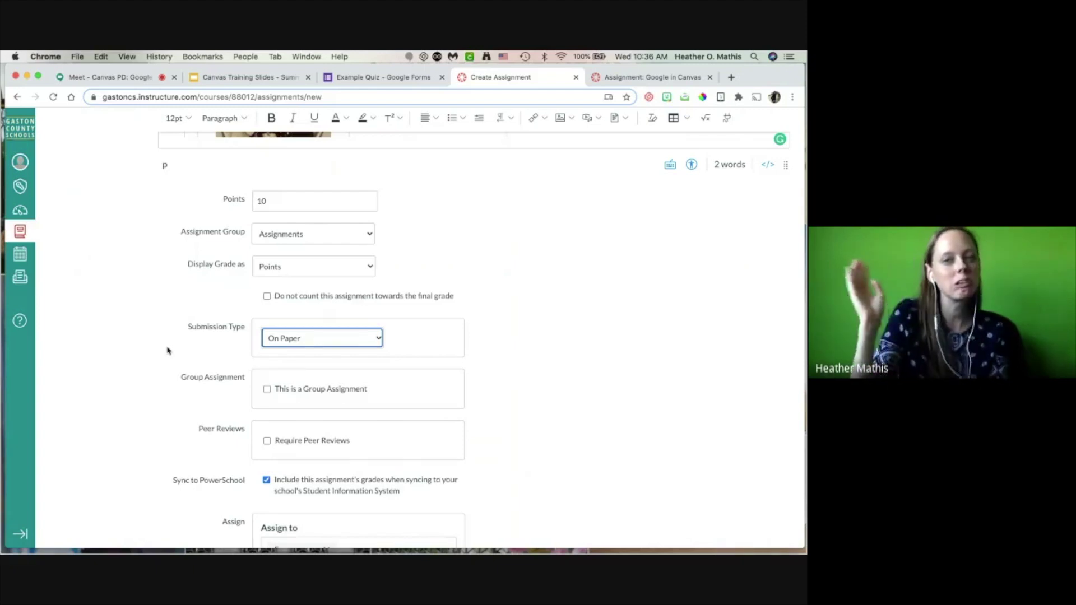
click(293, 351)
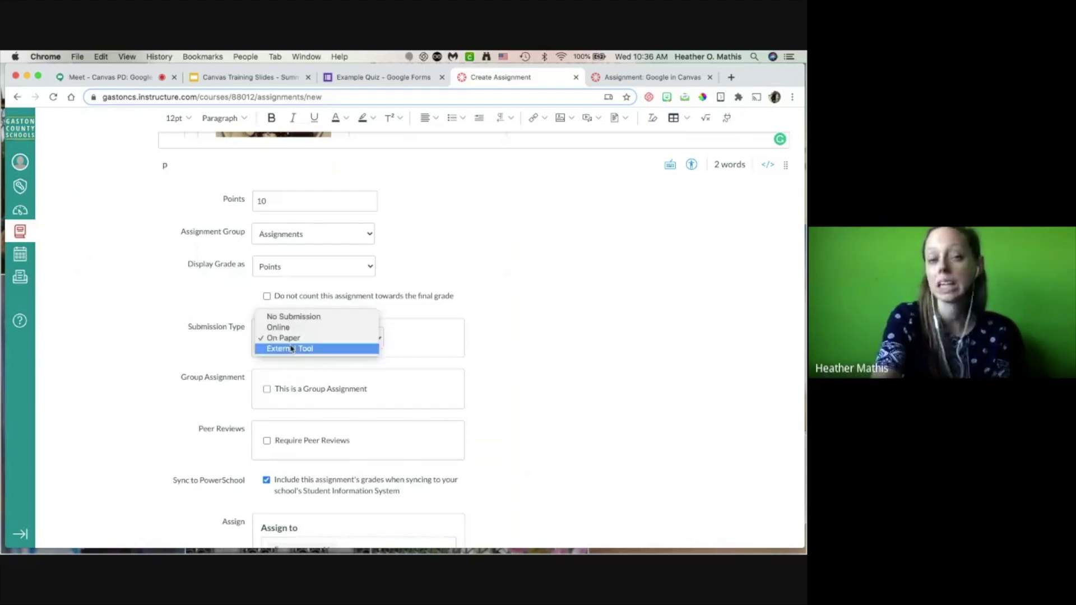
click(293, 323)
click(322, 339)
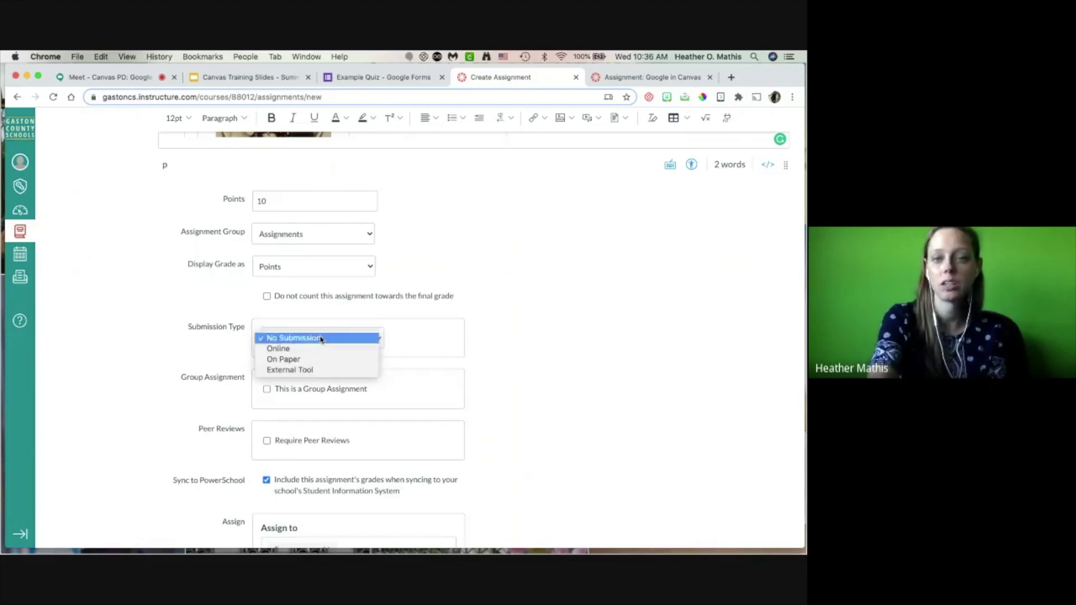
click(325, 359)
Step: Pick August 15 (11:59pm) as the due date, then Save & Publish the Ice Cream Quiz
scroll(490, 370, down, 5)
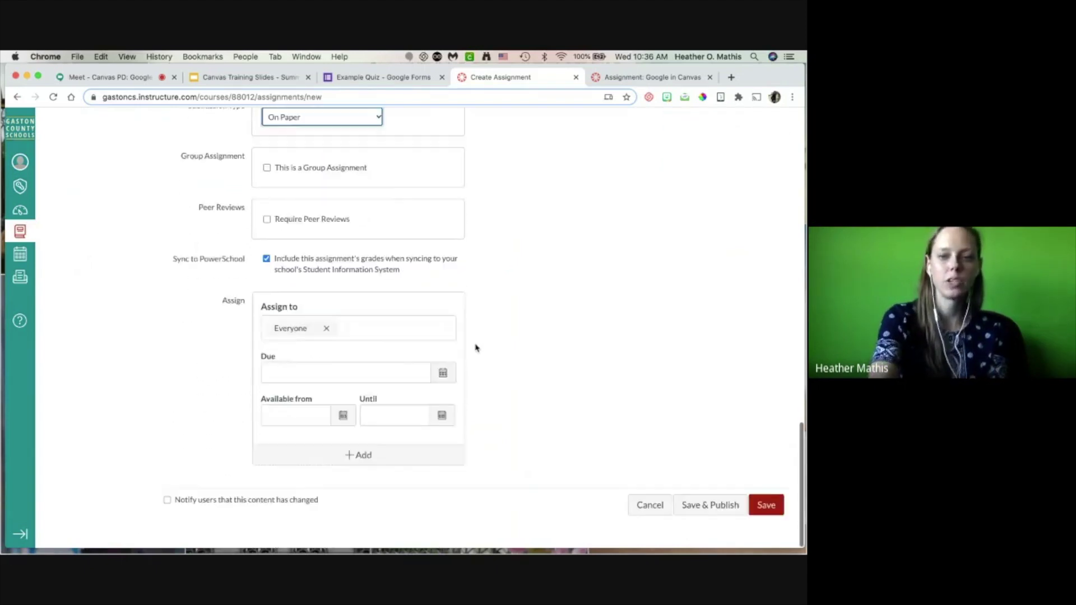
click(442, 374)
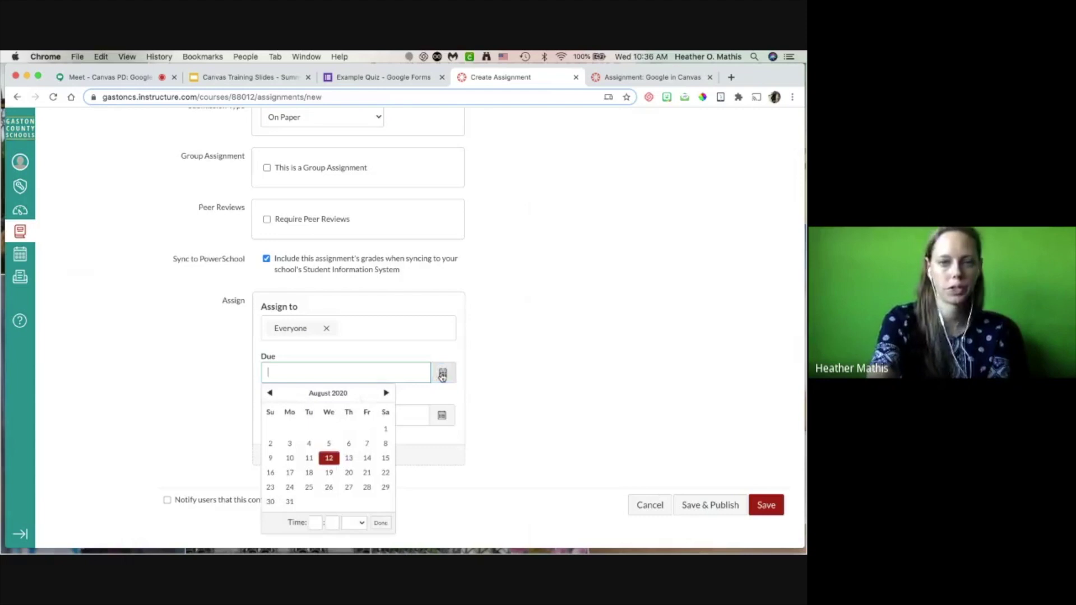
click(385, 458)
scroll(626, 416, down, 1)
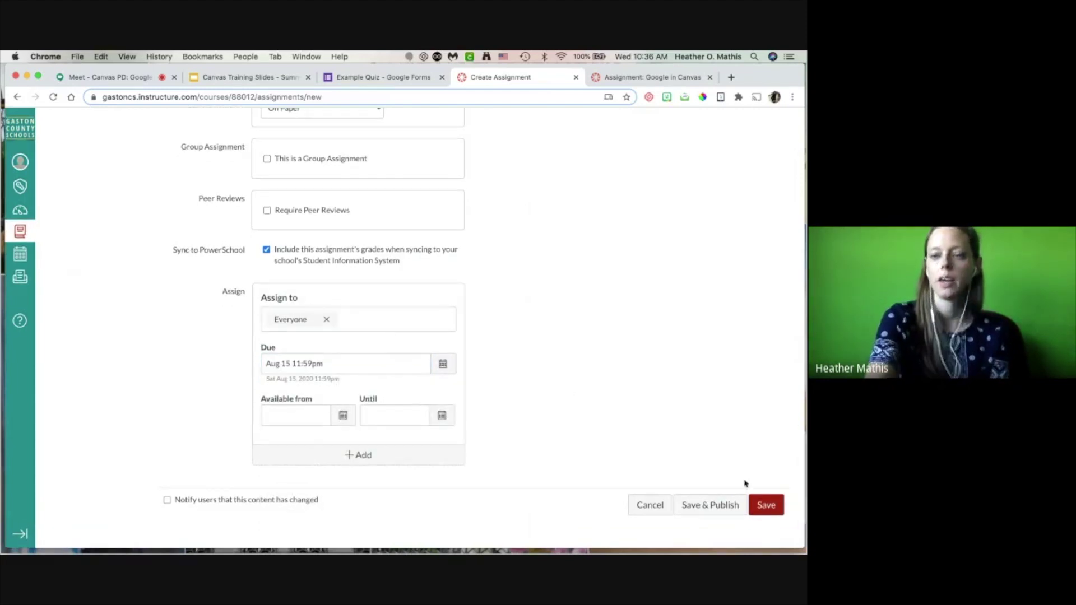
click(707, 506)
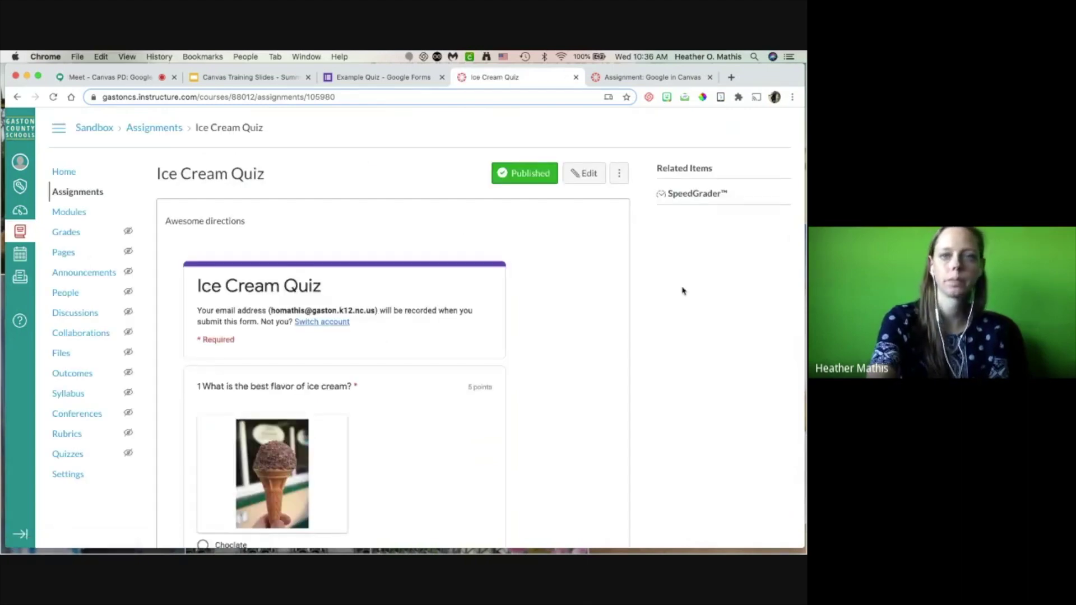
scroll(682, 291, down, 1)
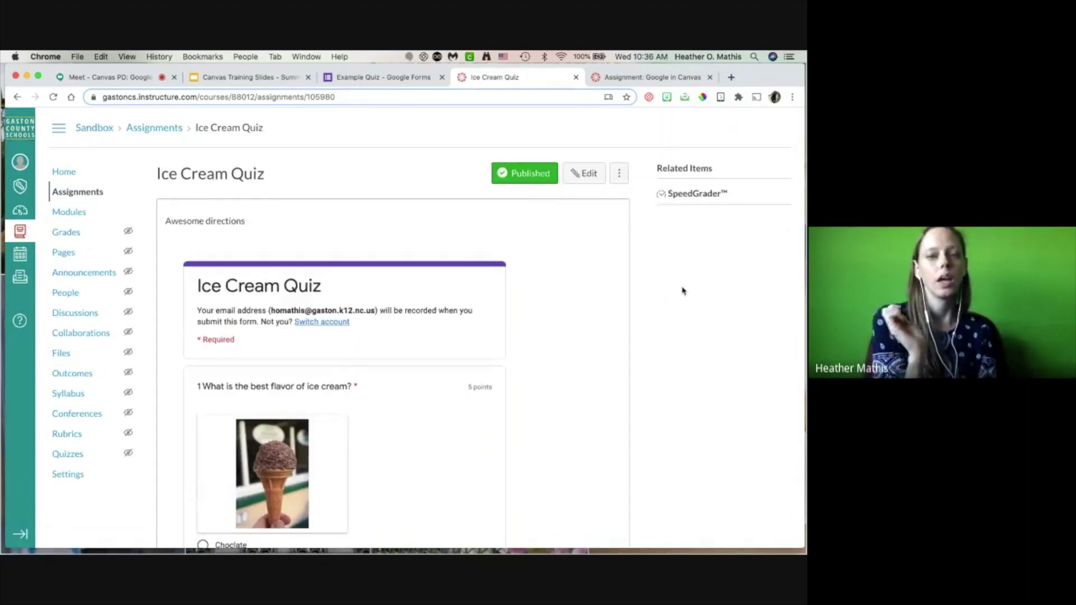
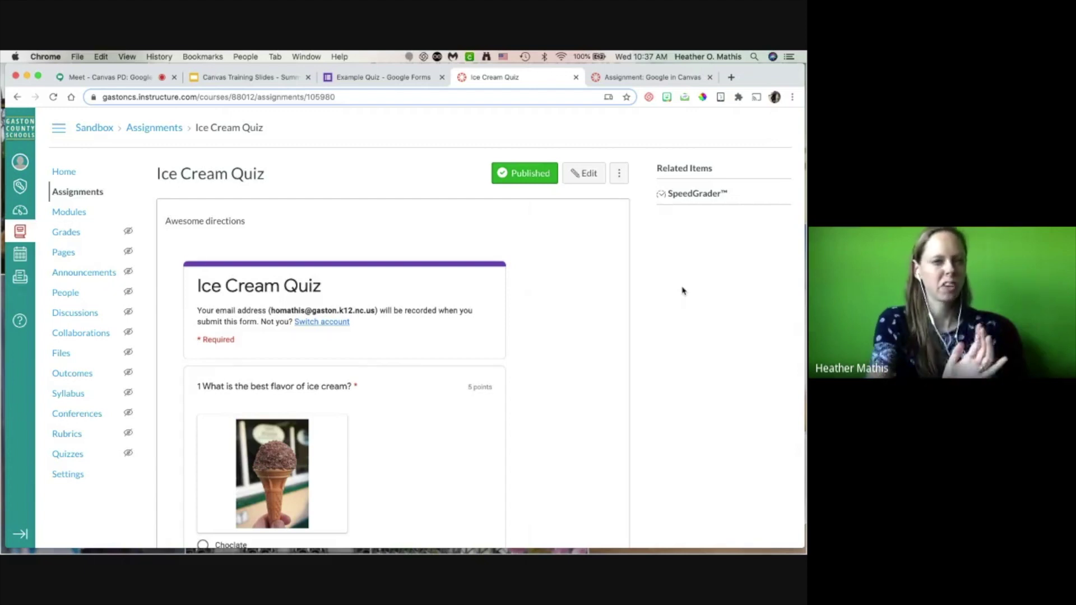
Step: Start editing the published Ice Cream Quiz assignment (10 points, On Paper)
scroll(77, 355, down, 1)
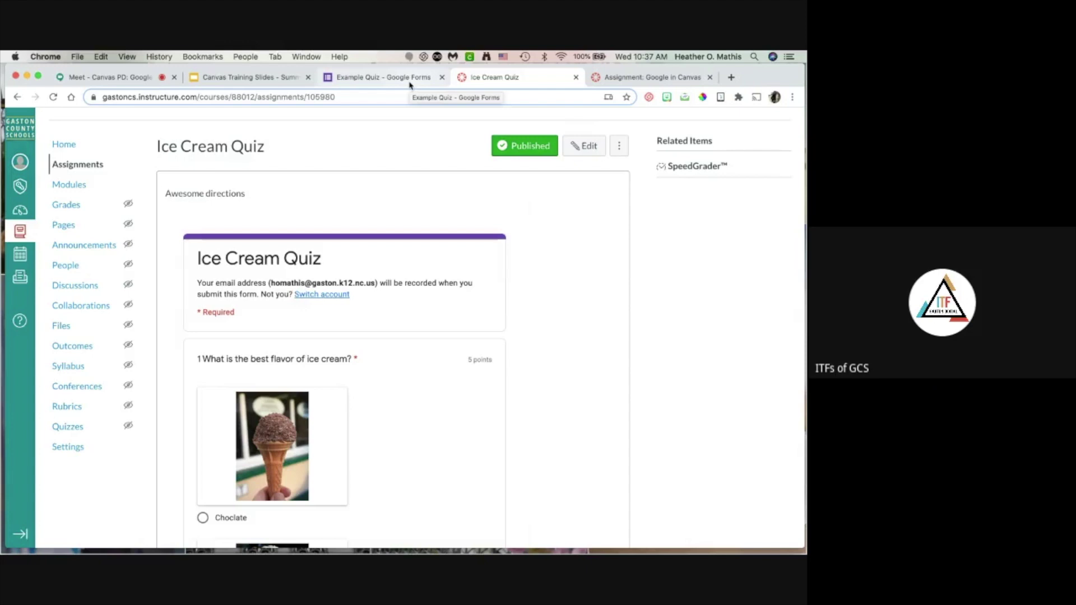
click(591, 149)
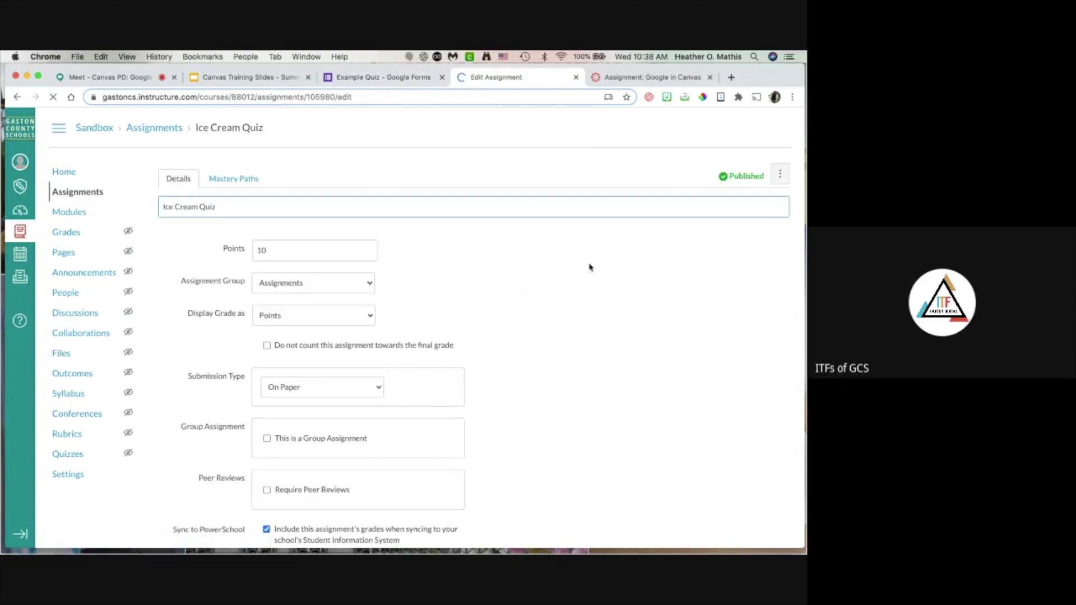
Step: Select all description content and delete the Awesome directions text and old embedded Google Form
click(173, 288)
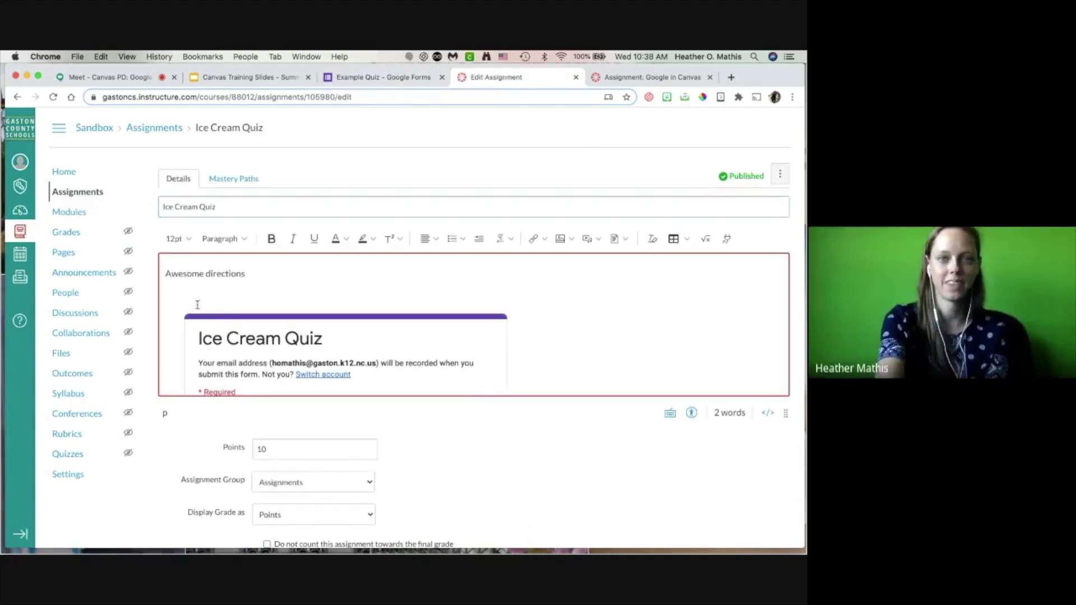
key(Return)
key(Return)
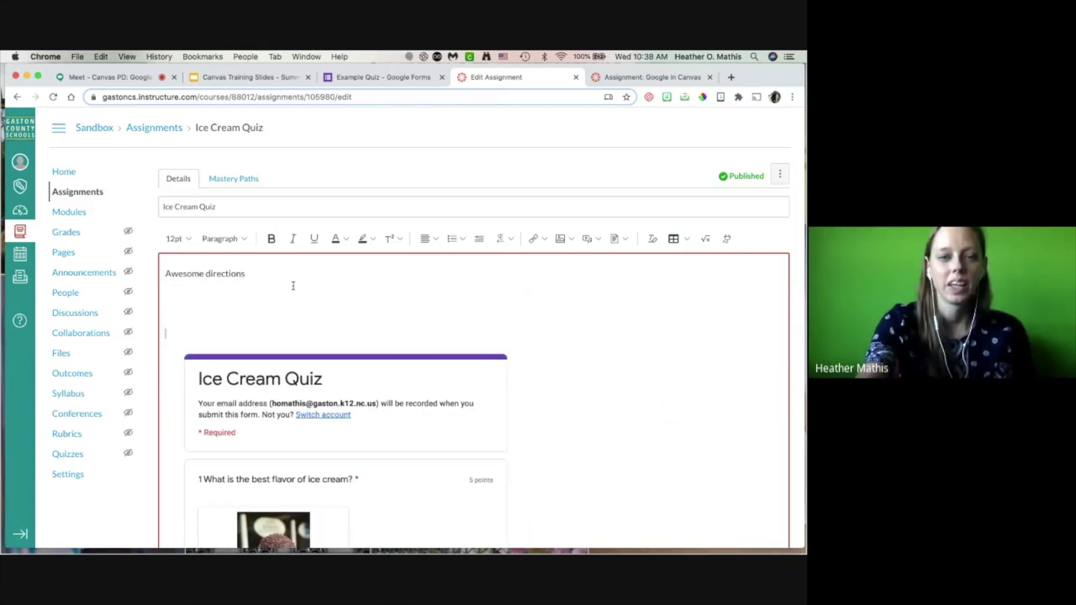
key(super+a)
key(BackSpace)
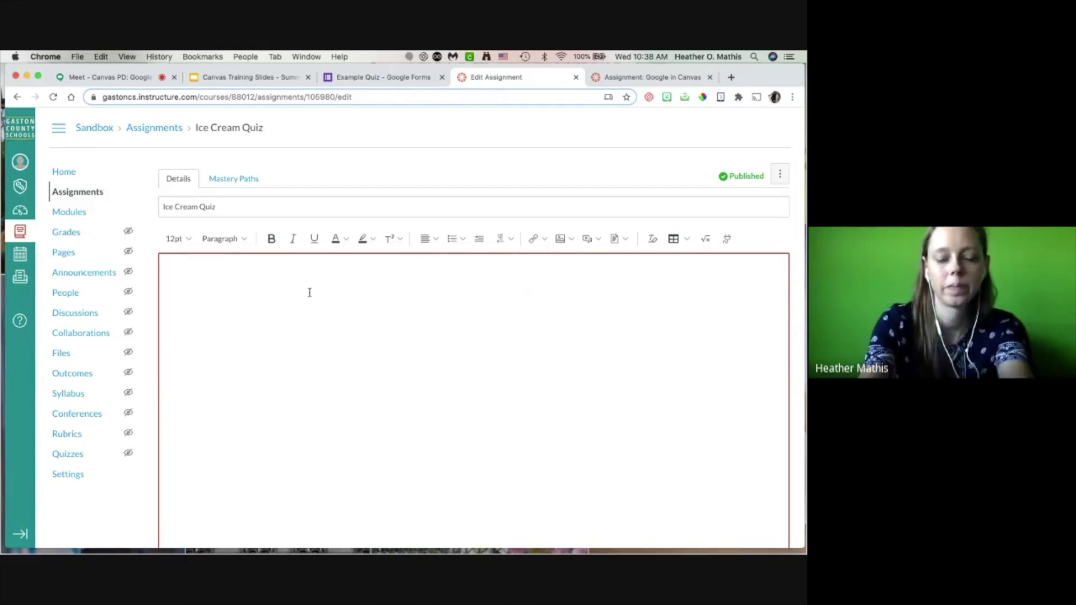
scroll(704, 271, up, 5)
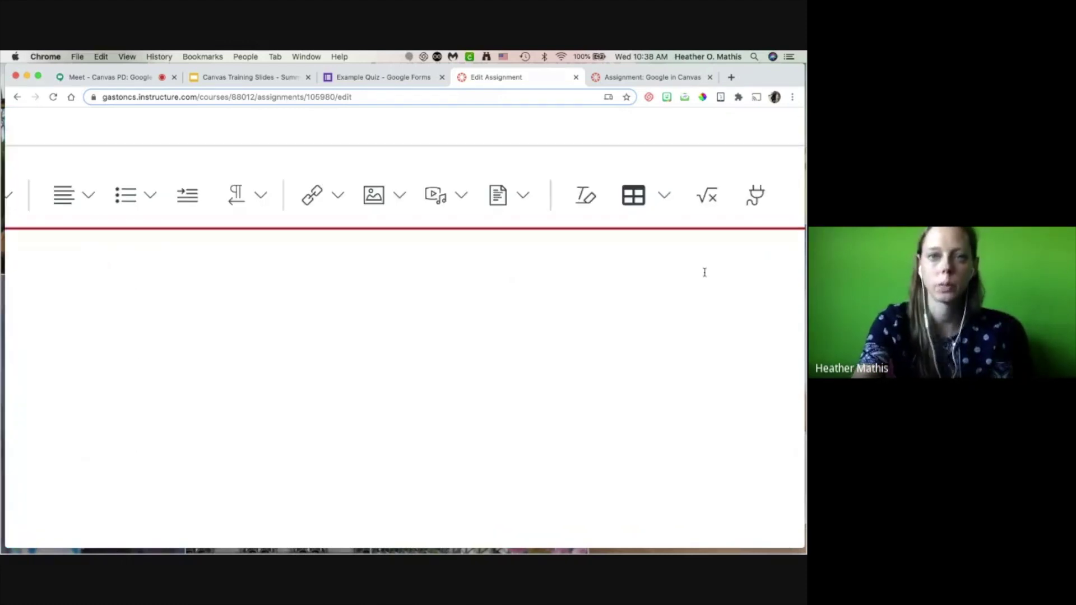
scroll(398, 247, up, 2)
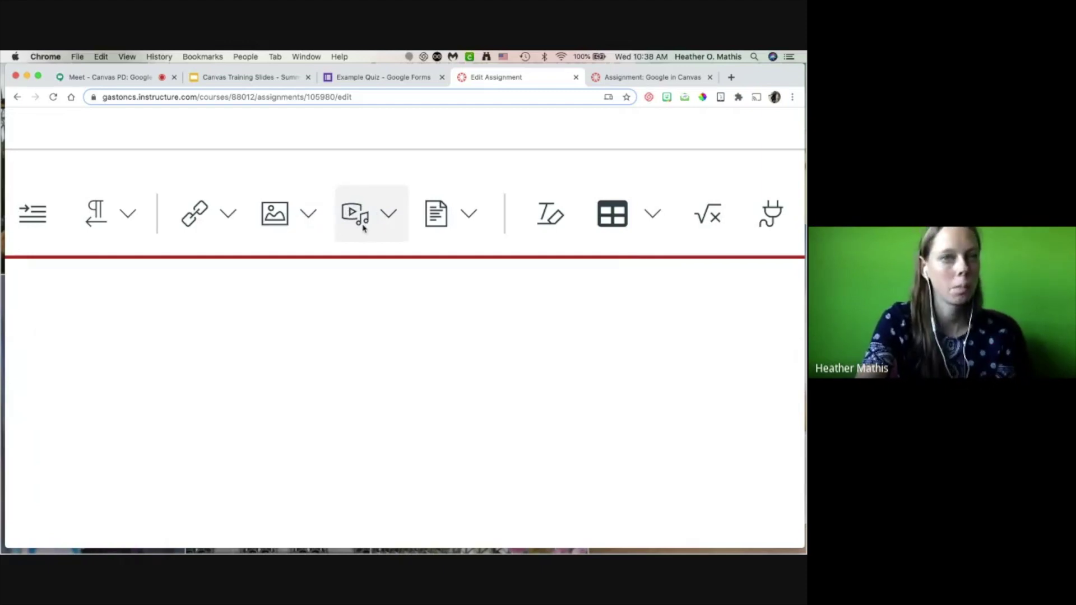
Step: Paste the Google Form iframe code into the Upload/Record Media Embed tab and submit it
click(388, 219)
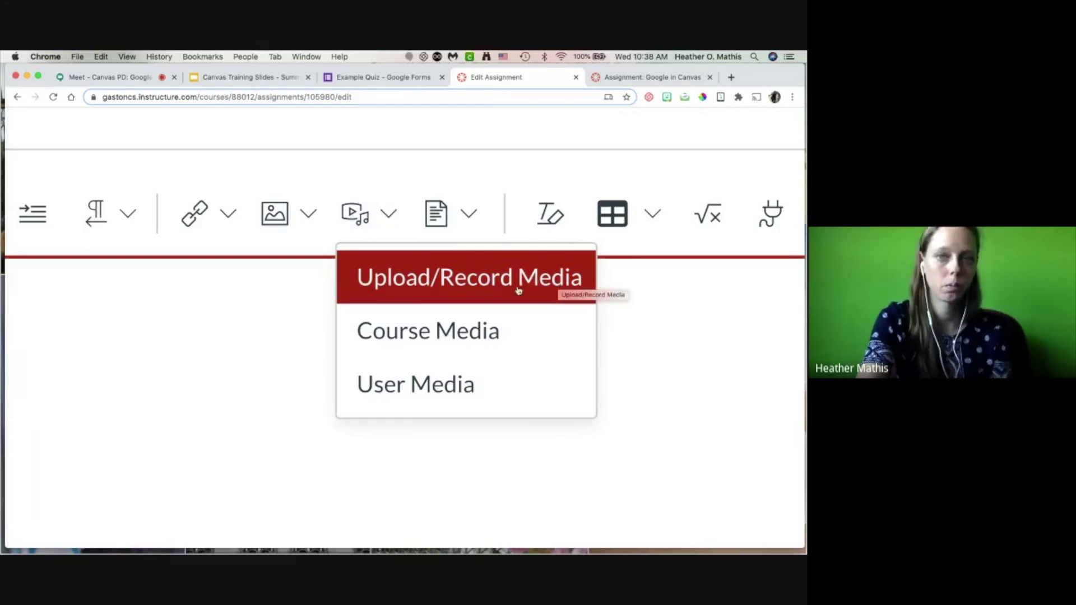
click(455, 284)
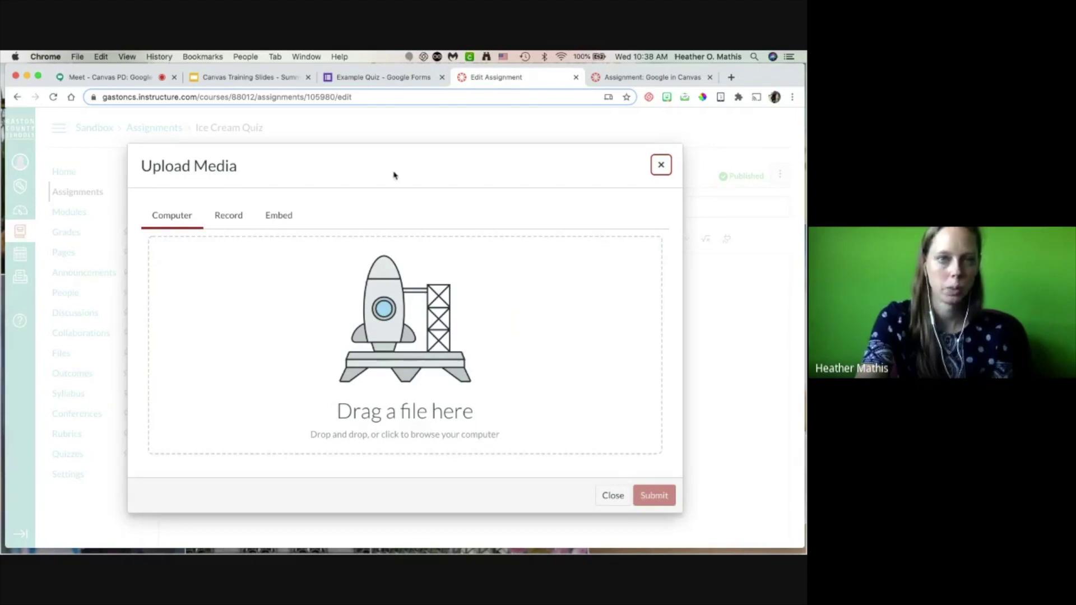
click(281, 207)
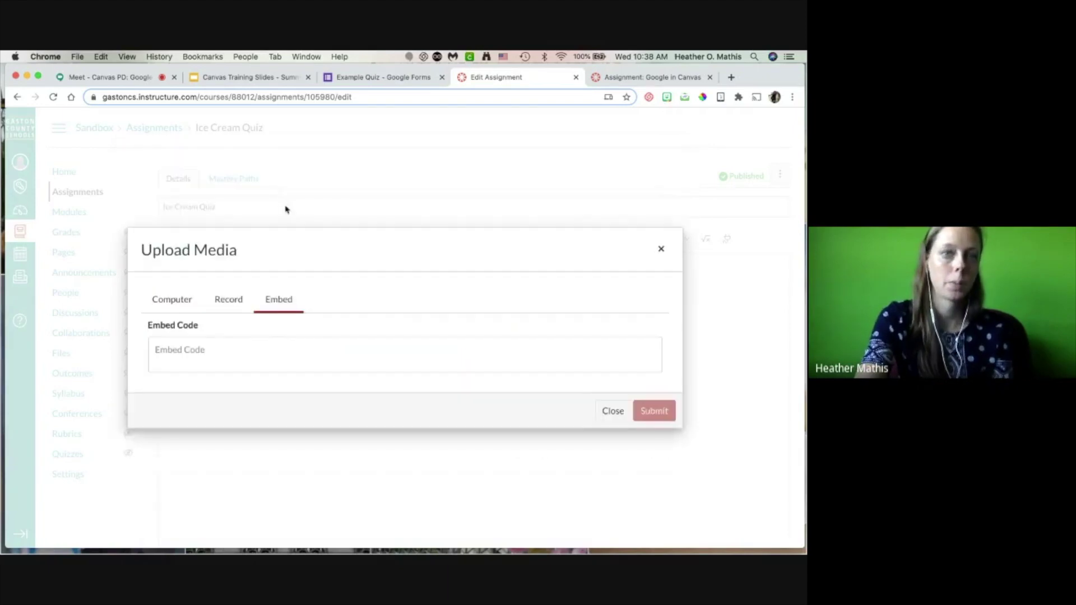
click(155, 351)
text(<iframe src="https://docs.google.com/forms/d/e/1FAIpQLSd9v38KxBg2CPo3W2s4hsCeetd6-KnQXc1H72oTYcNFTiArRA/viewform?embedded=true" width="640" height="1250" frameborder="0" marginheight="0" marginwidth="0">Loading…</iframe>)
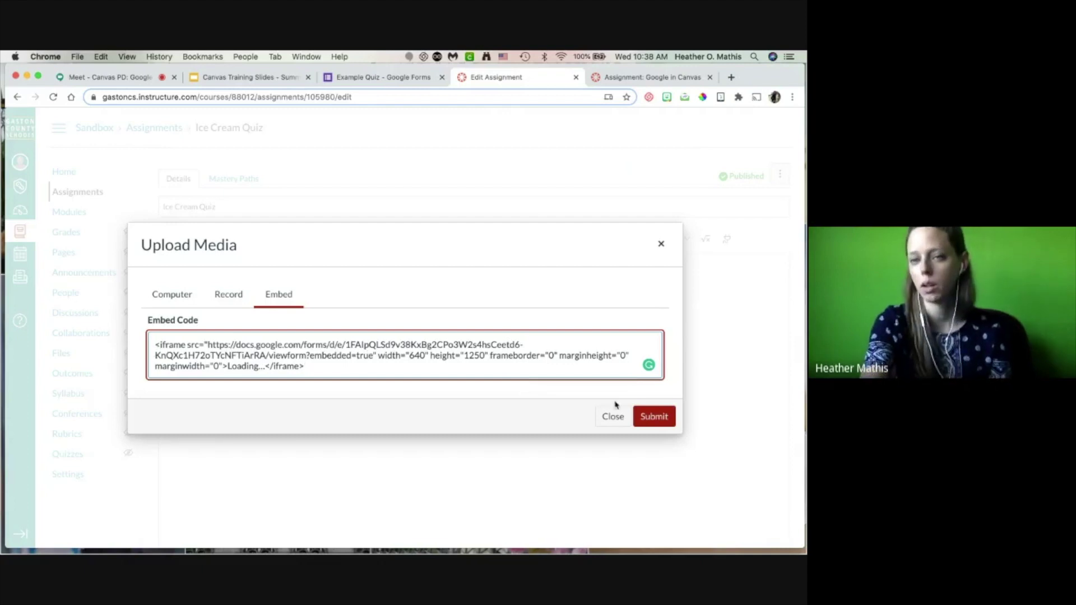
click(652, 417)
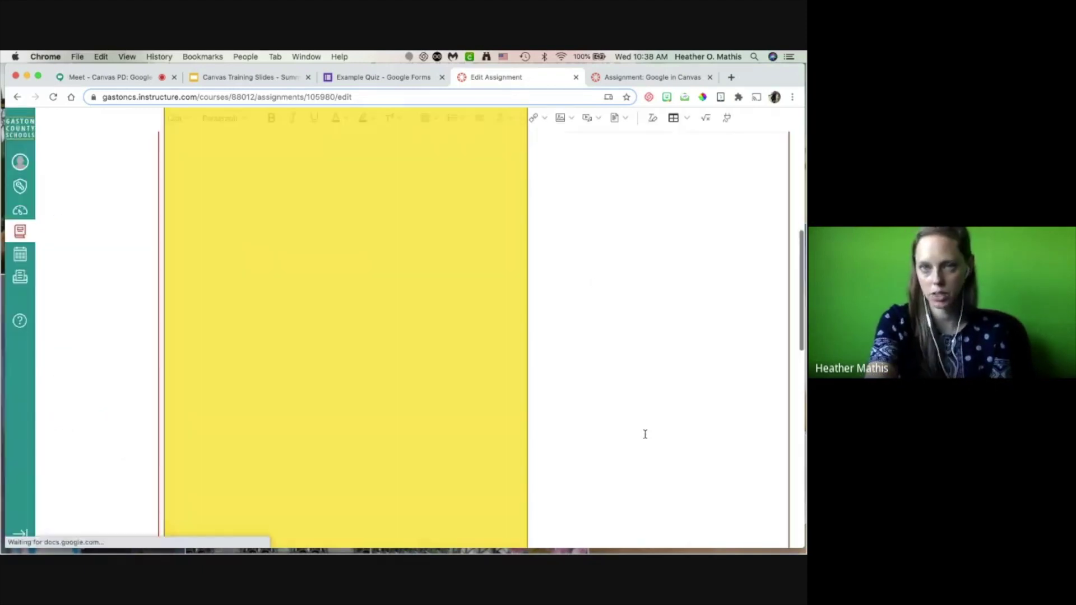
scroll(679, 320, down, 10)
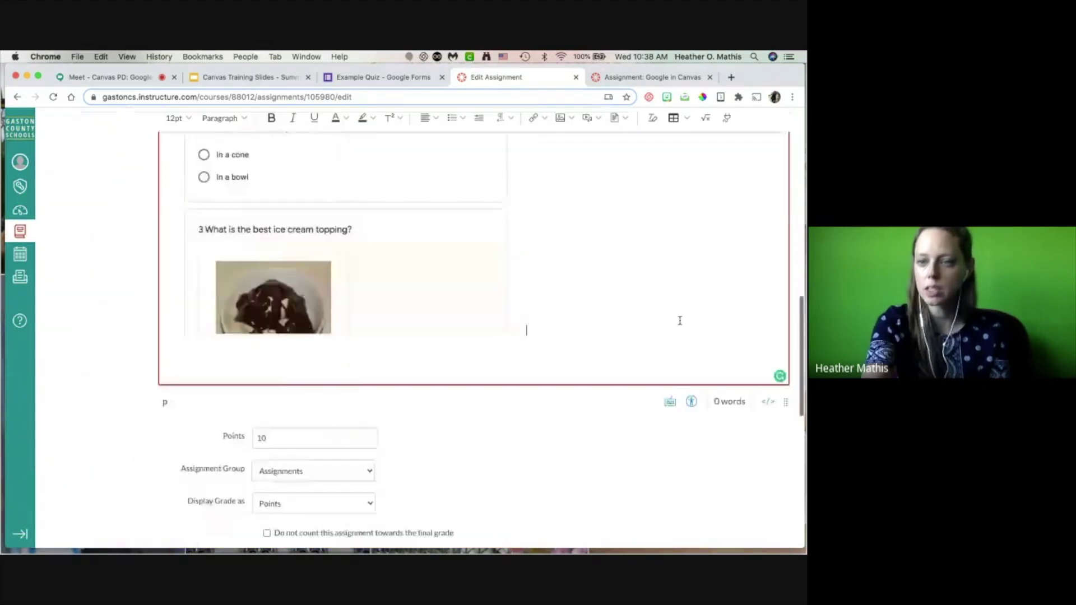
scroll(733, 342, up, 5)
scroll(744, 455, up, 3)
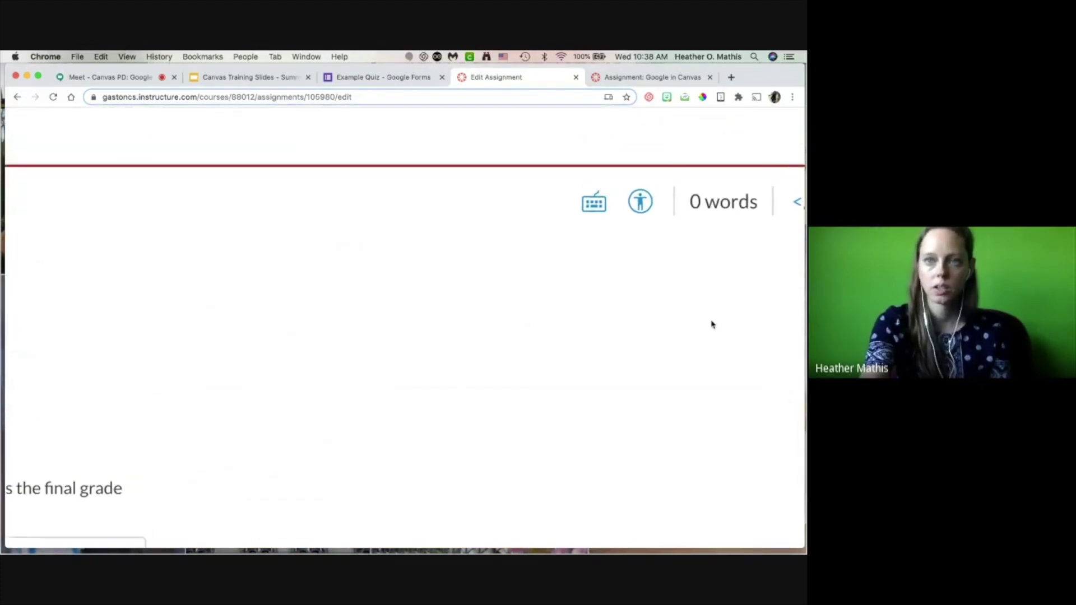
scroll(712, 324, right, 2)
scroll(712, 325, up, 1)
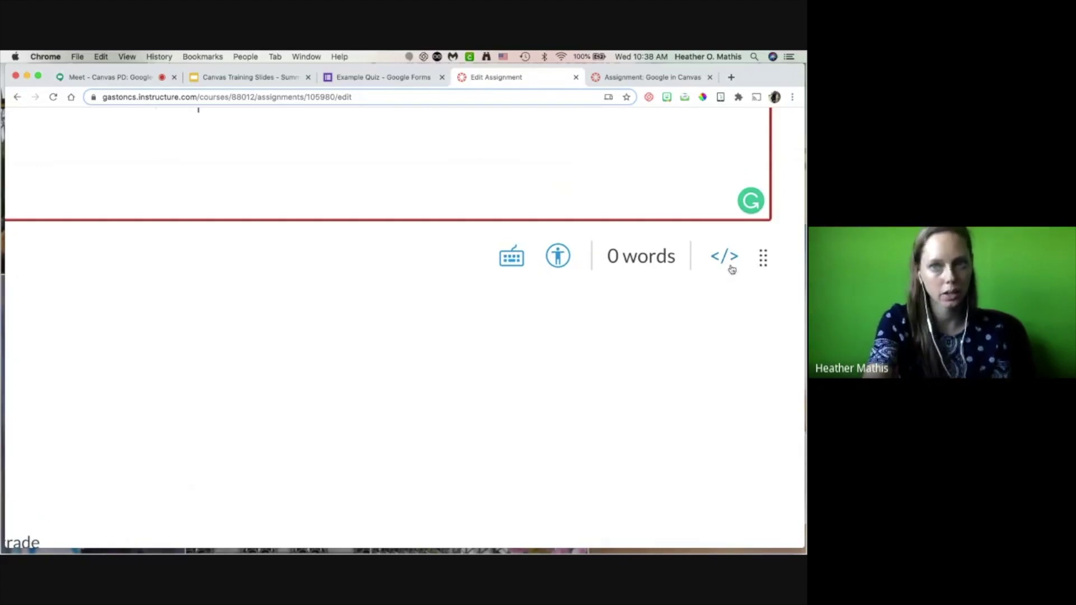
scroll(369, 321, down, 5)
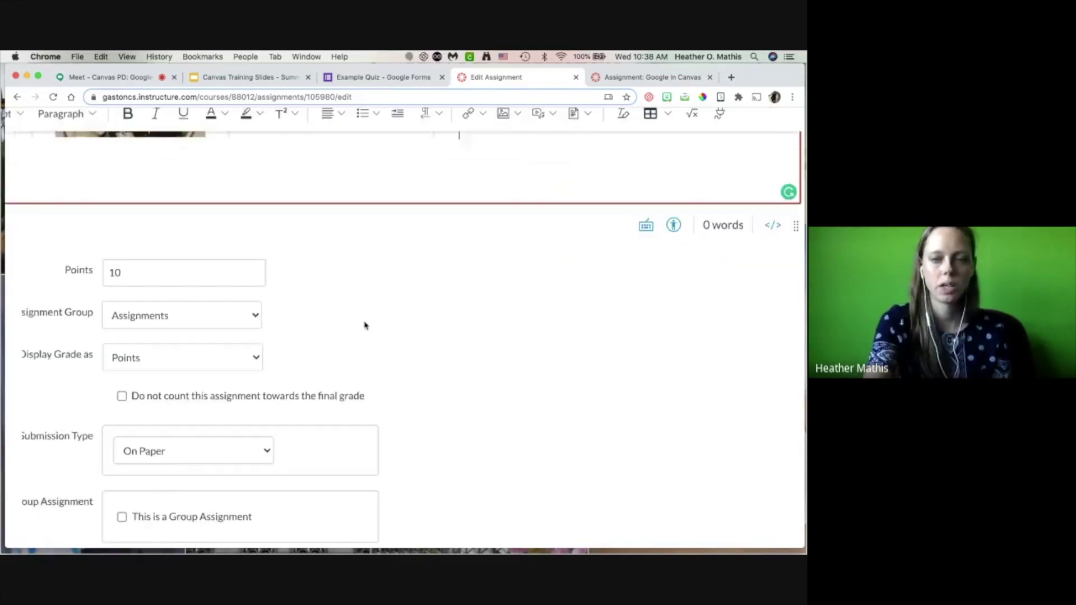
scroll(365, 322, up, 5)
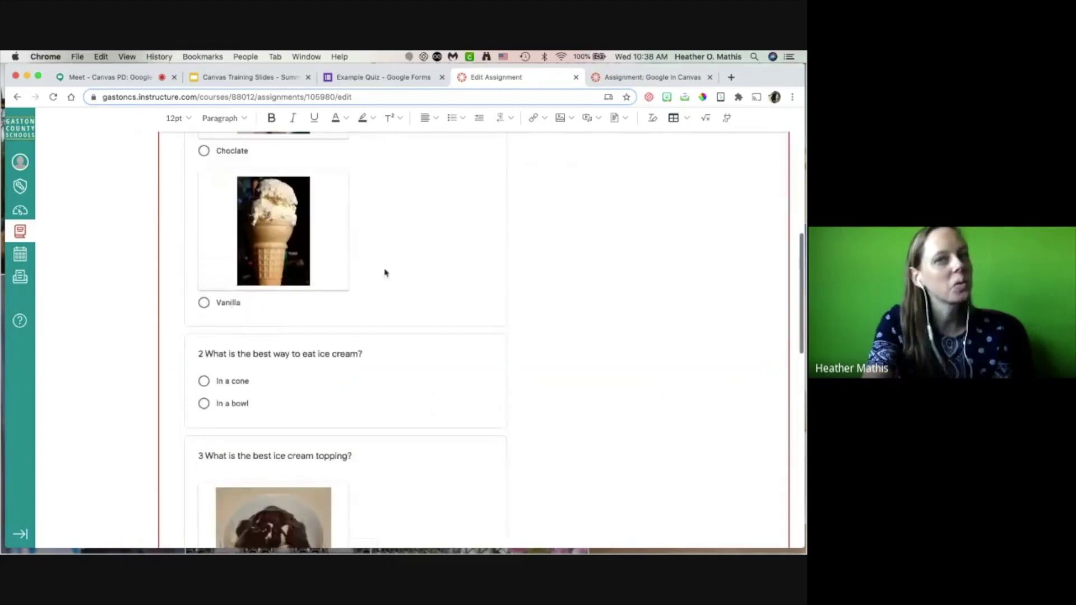
scroll(595, 173, up, 2)
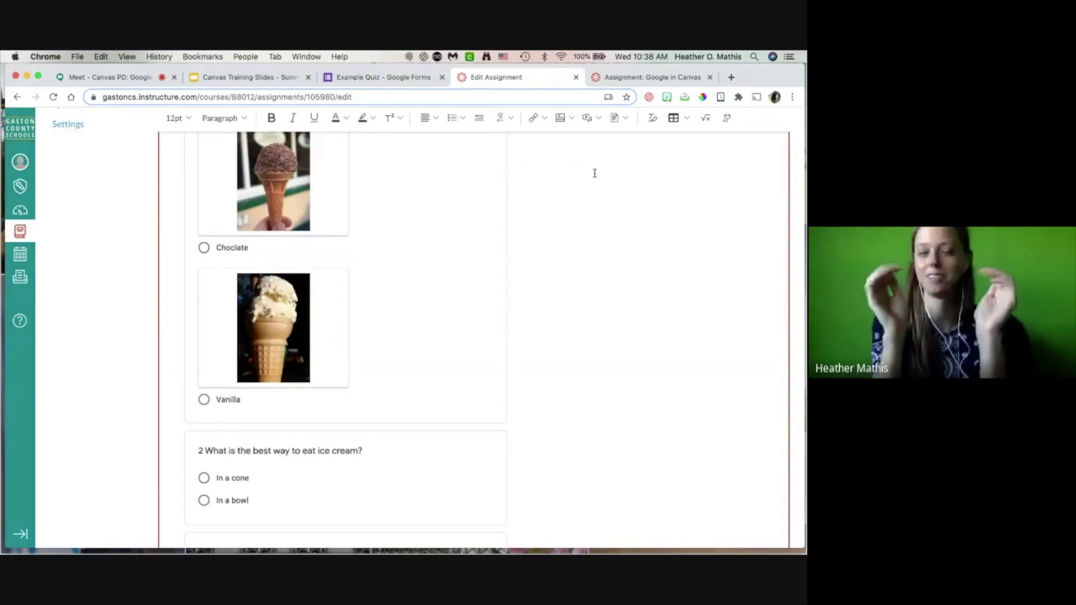
scroll(594, 174, up, 6)
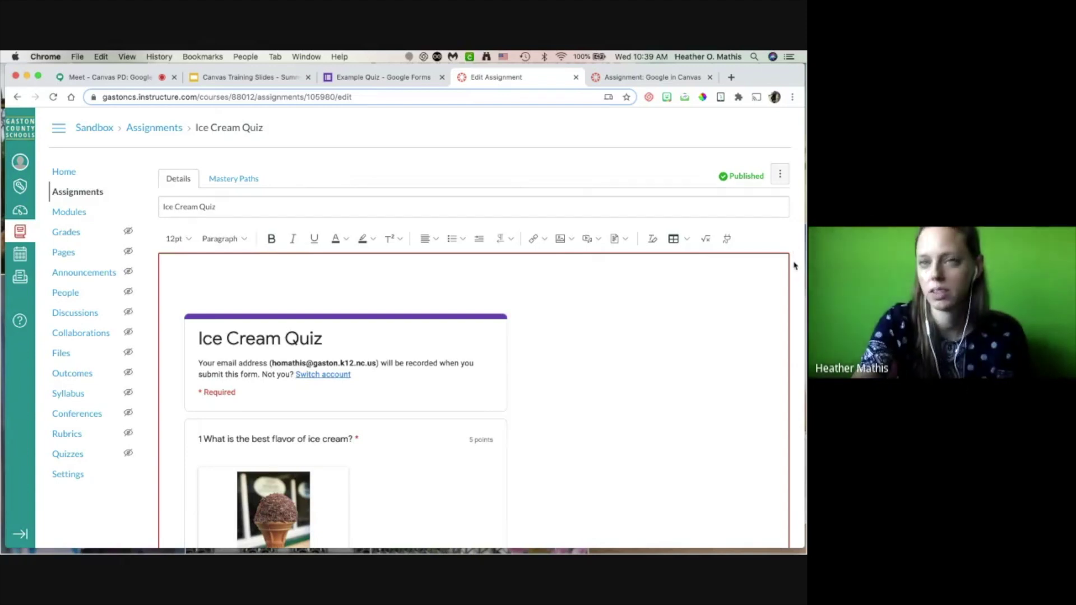
Step: Save the edited Ice Cream Quiz with its newly embedded Google Form
scroll(790, 271, down, 20)
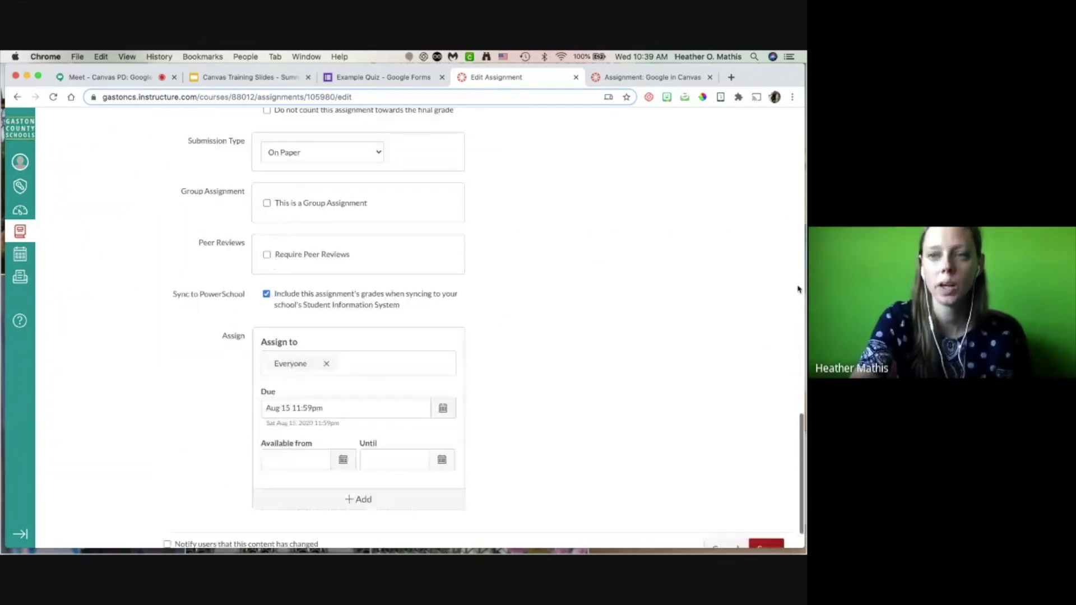
scroll(776, 281, down, 5)
click(762, 505)
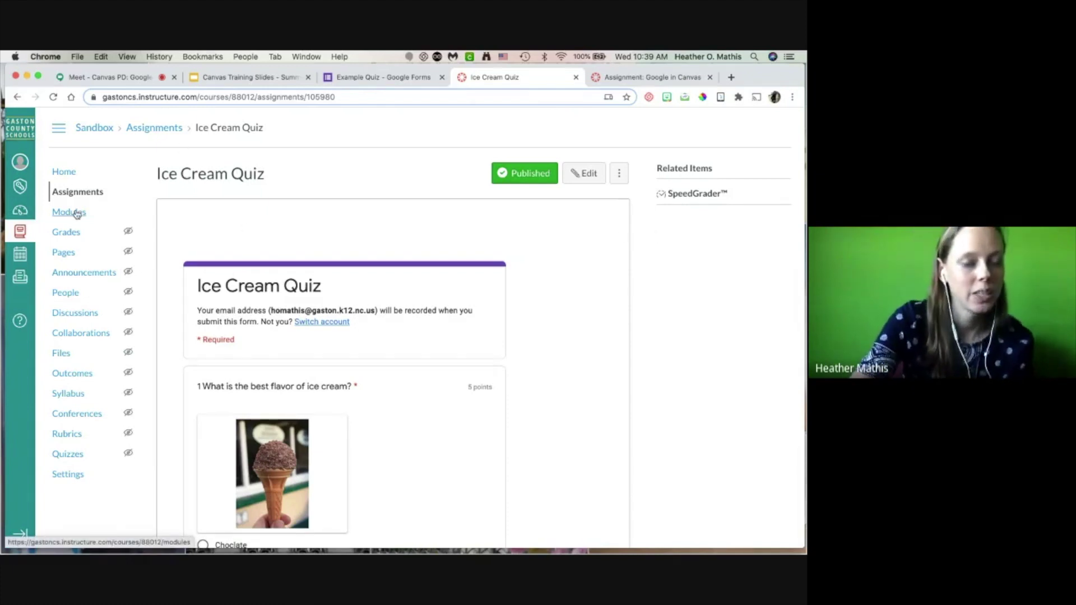
Step: Go to the course Assignments list, then view the Assignment: Google in Canvas page
click(77, 192)
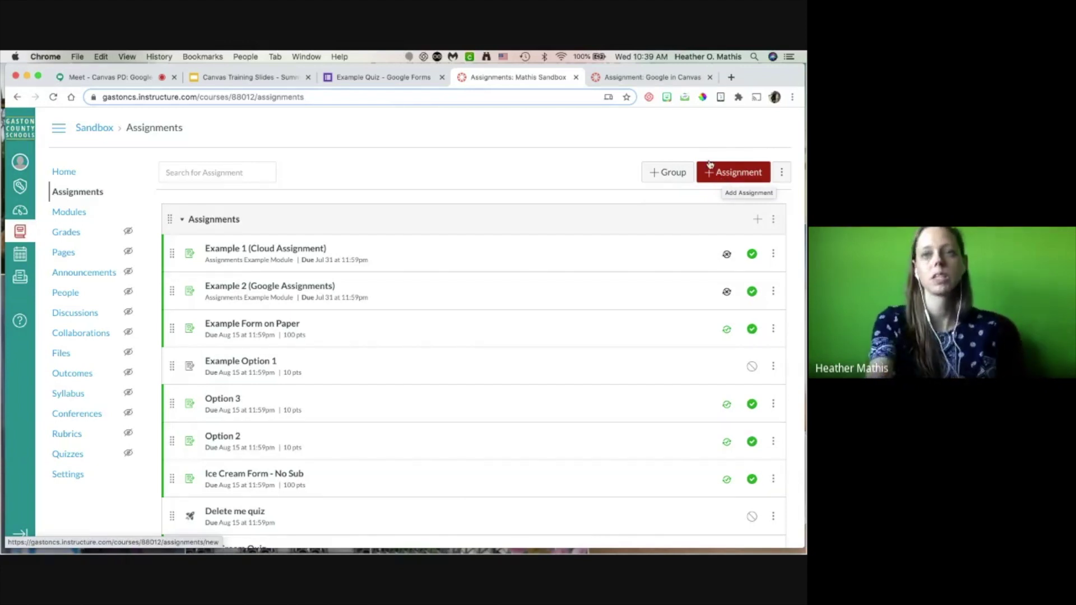
click(651, 80)
scroll(329, 312, up, 5)
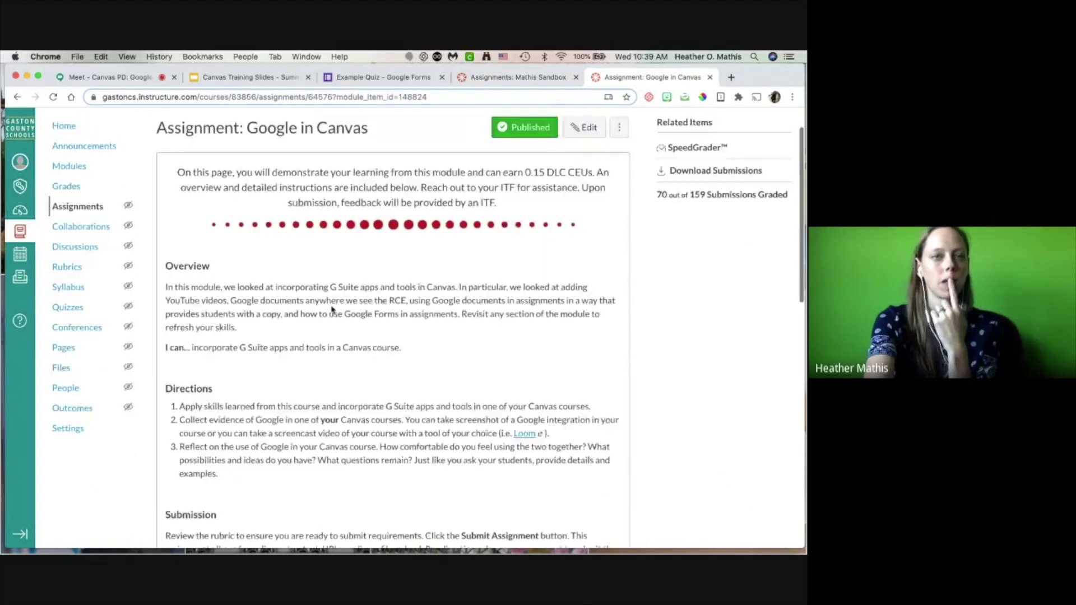
Step: Return to the training course Modules and open Google Documents in Assignments
click(16, 97)
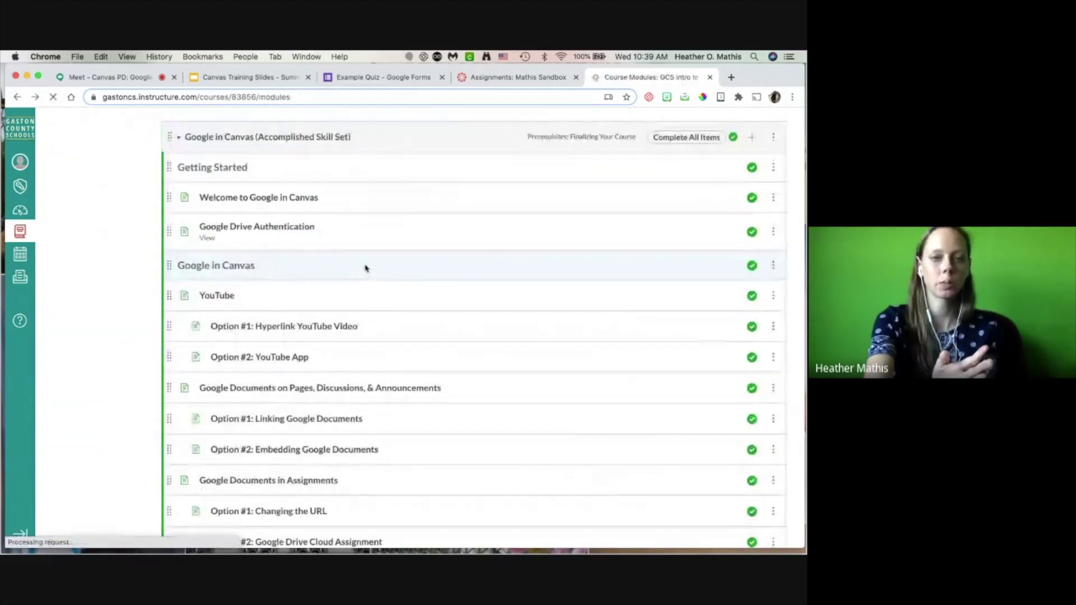
scroll(261, 326, up, 3)
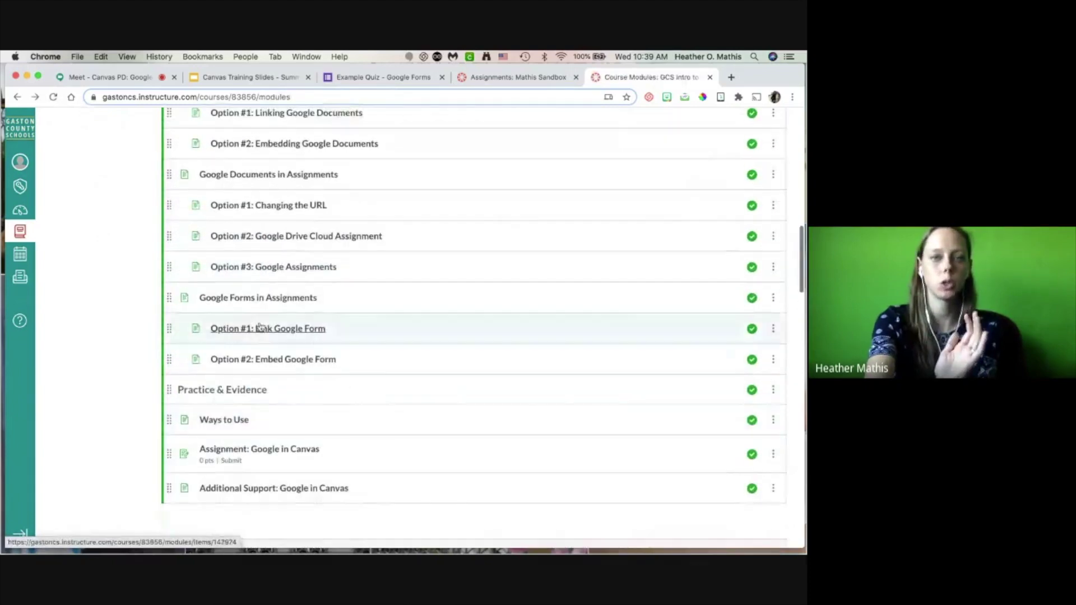
click(251, 211)
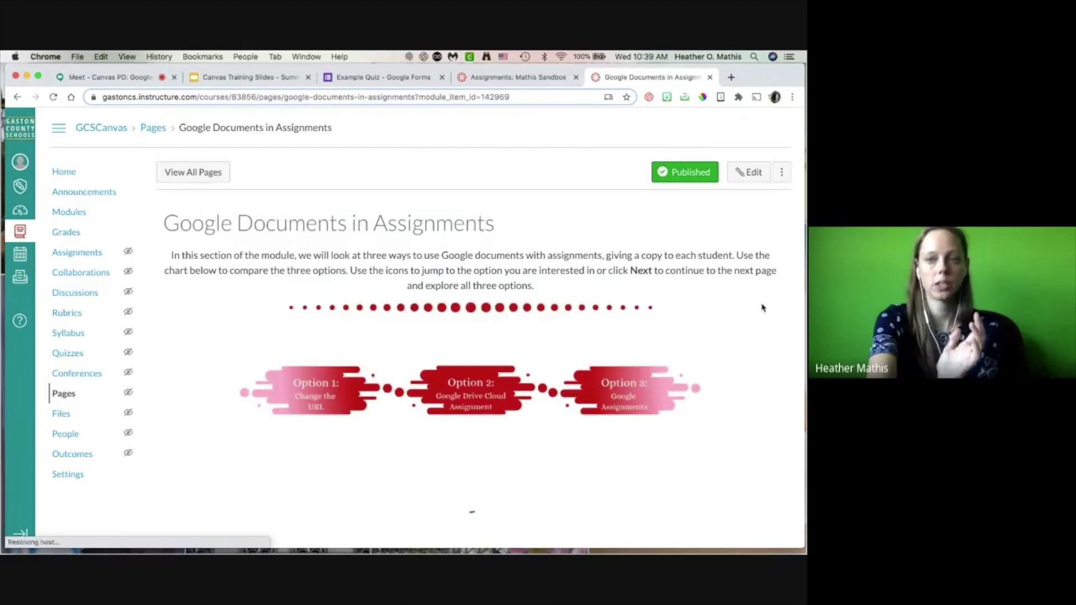
Step: Scroll until the Option 1/2/3 chart comparing Change the URL, Google Drive Cloud Assignment and Google Assignments is visible
scroll(720, 281, down, 3)
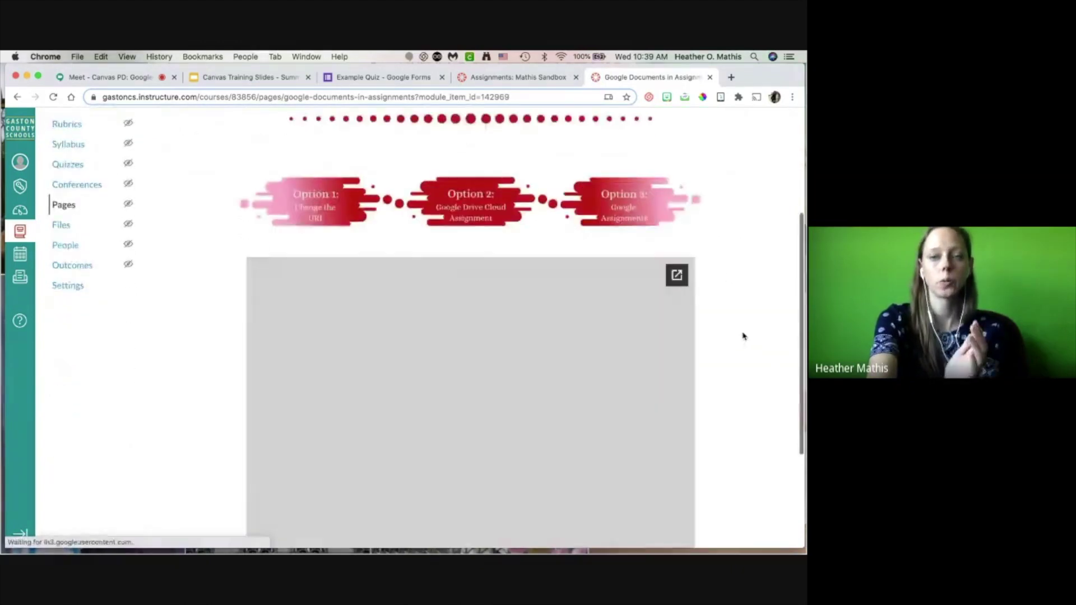
scroll(743, 336, down, 2)
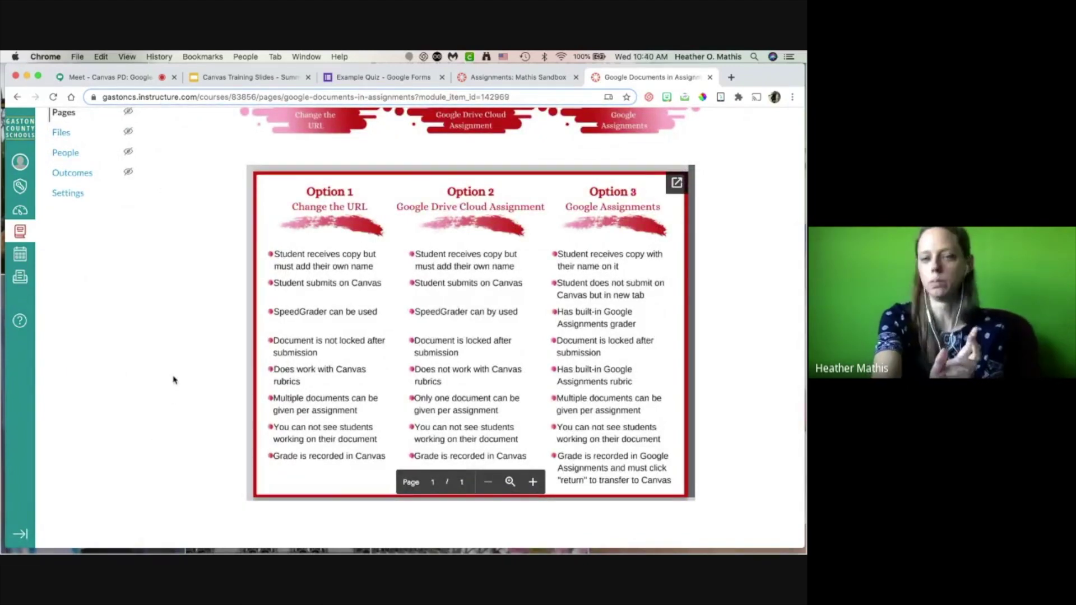
scroll(186, 335, up, 1)
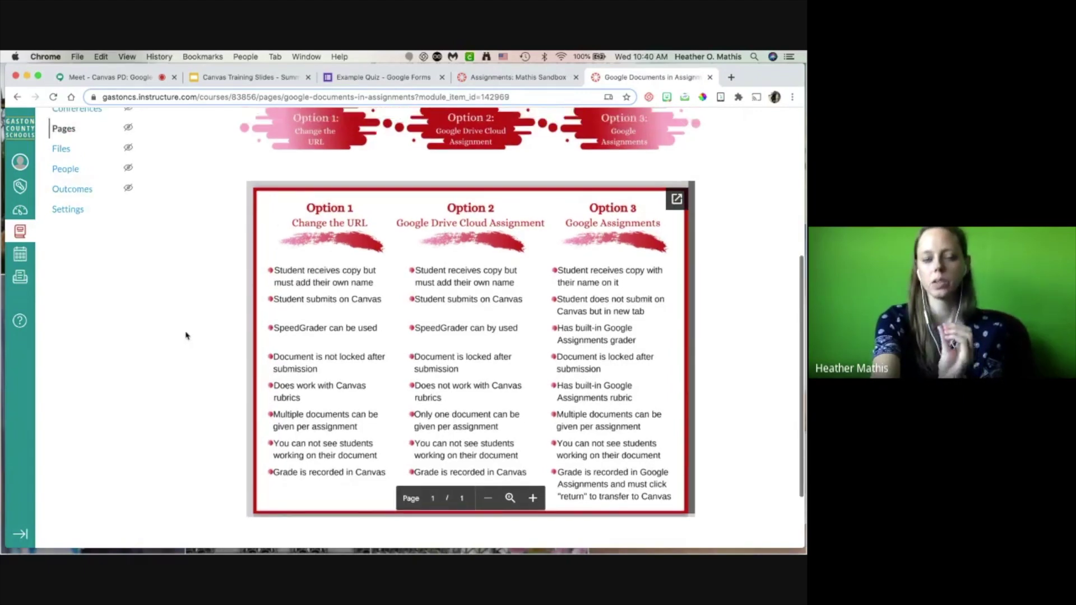
scroll(186, 335, down, 1)
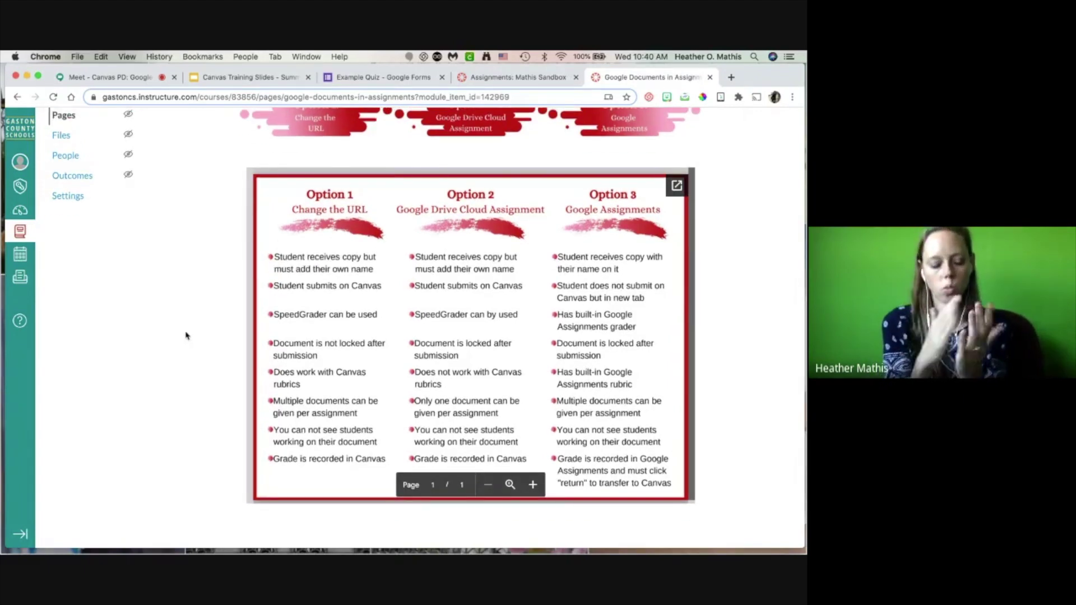
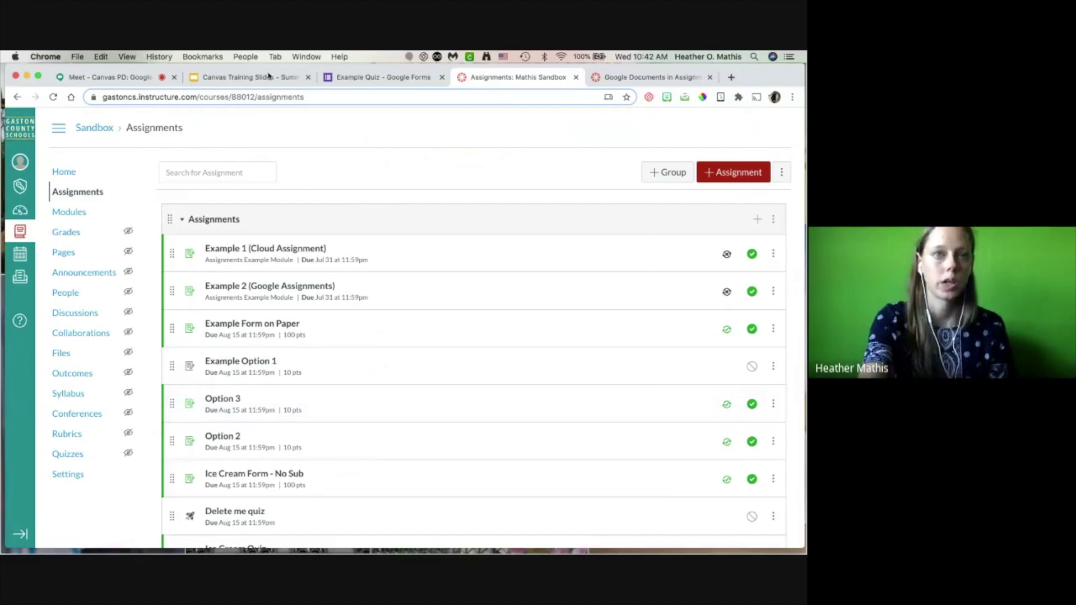
Step: Open the Canvas Training Slides deck in the editor by replacing 'preview' with 'edit' in its URL
click(330, 79)
click(268, 82)
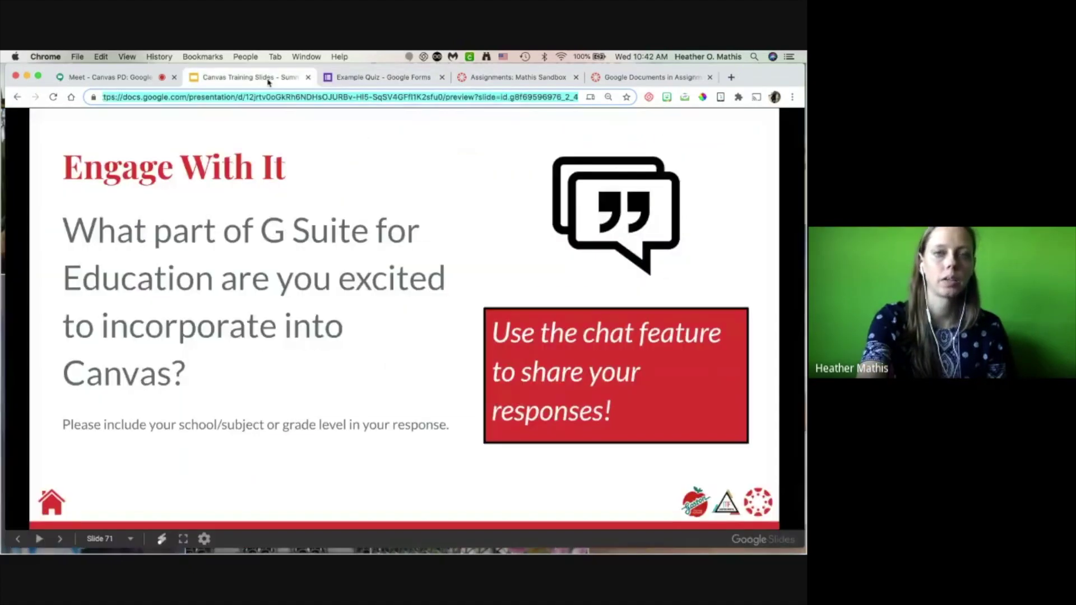
drag(551, 97, 677, 94)
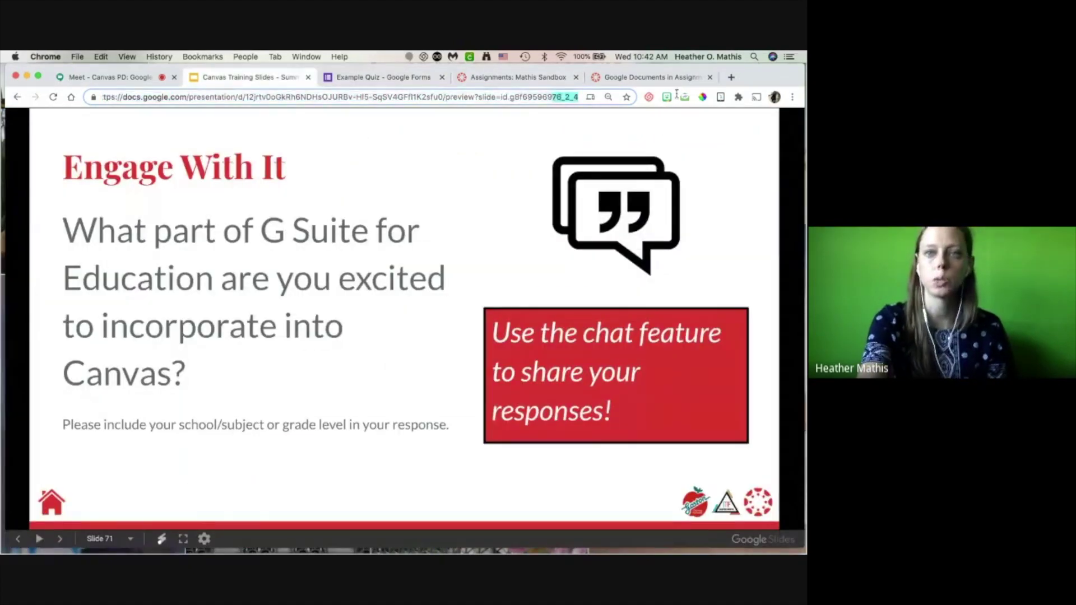
click(487, 98)
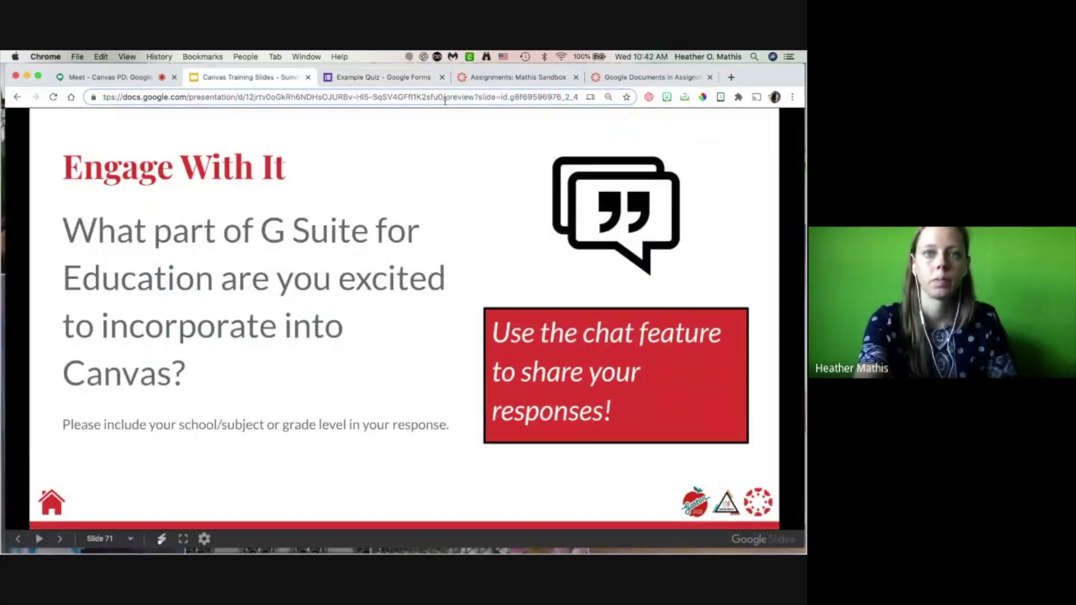
drag(445, 99, 642, 108)
text(edit)
key(Return)
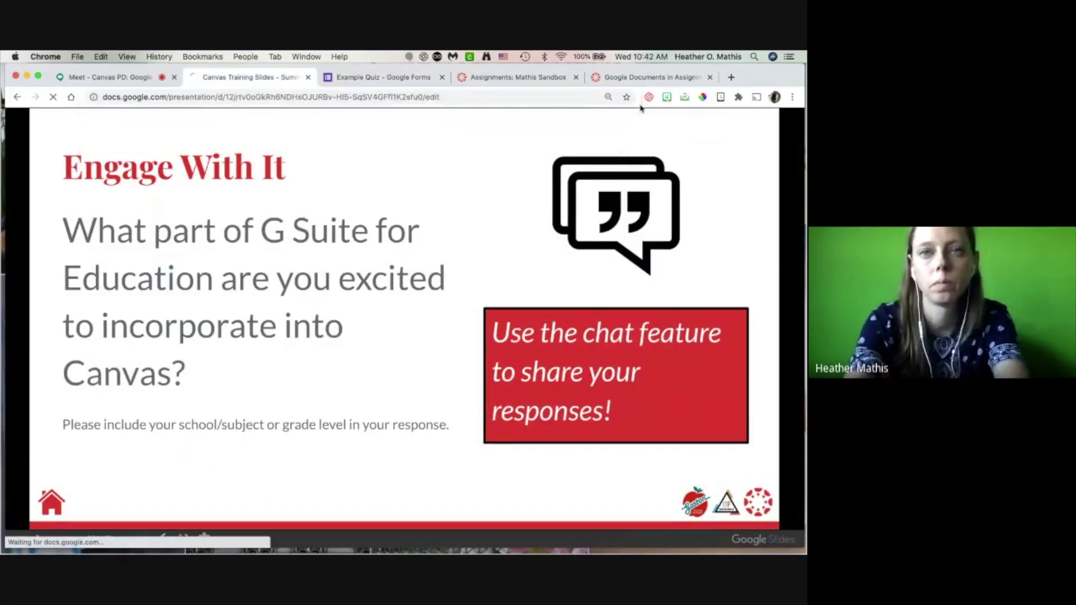
Step: Bring up the presentation's sharing settings
click(197, 97)
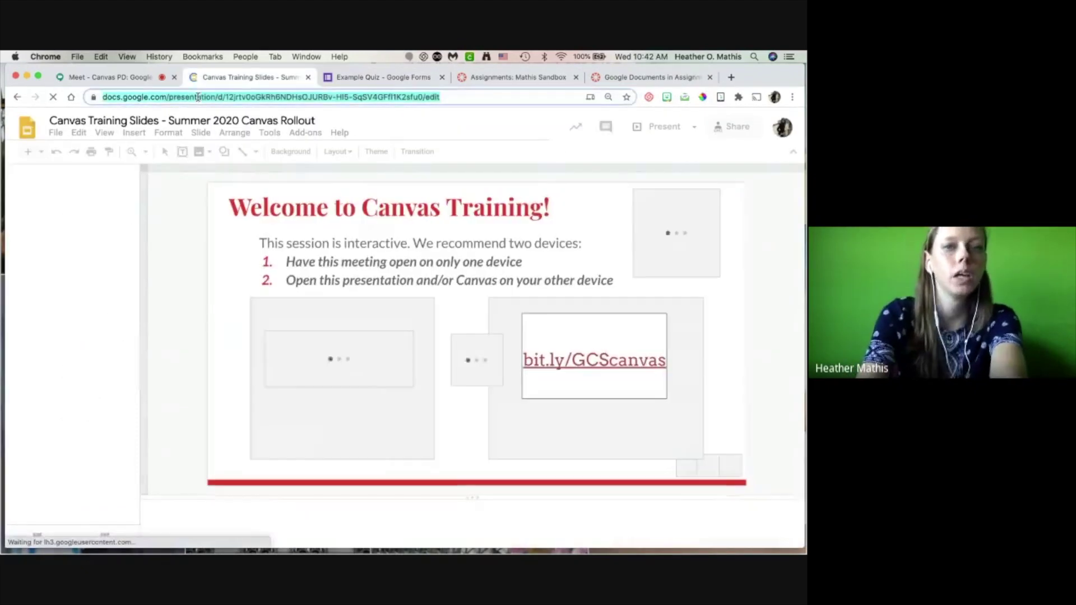
click(179, 206)
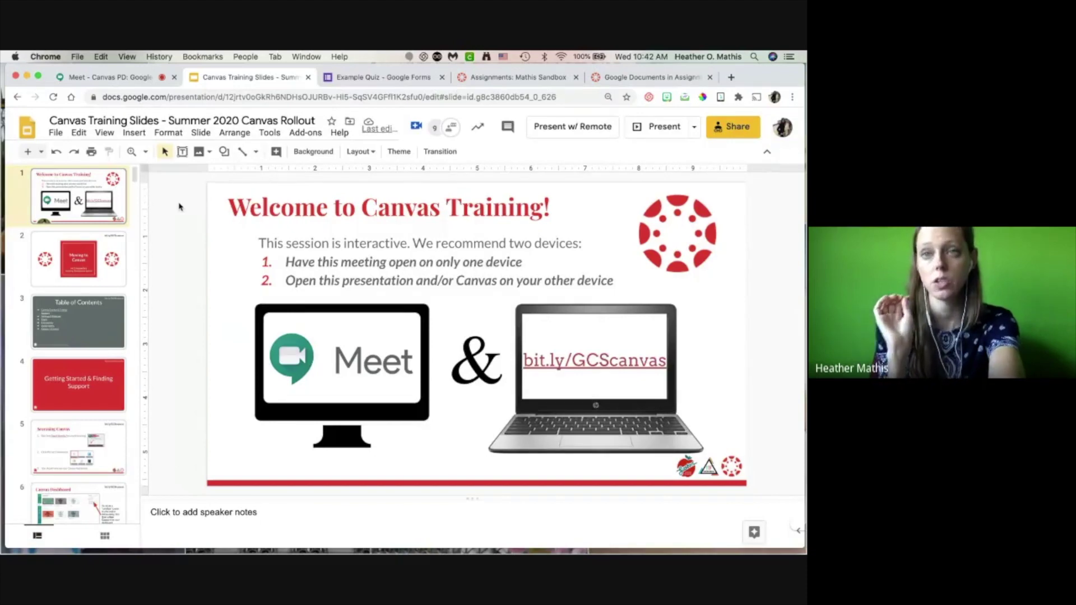
click(726, 127)
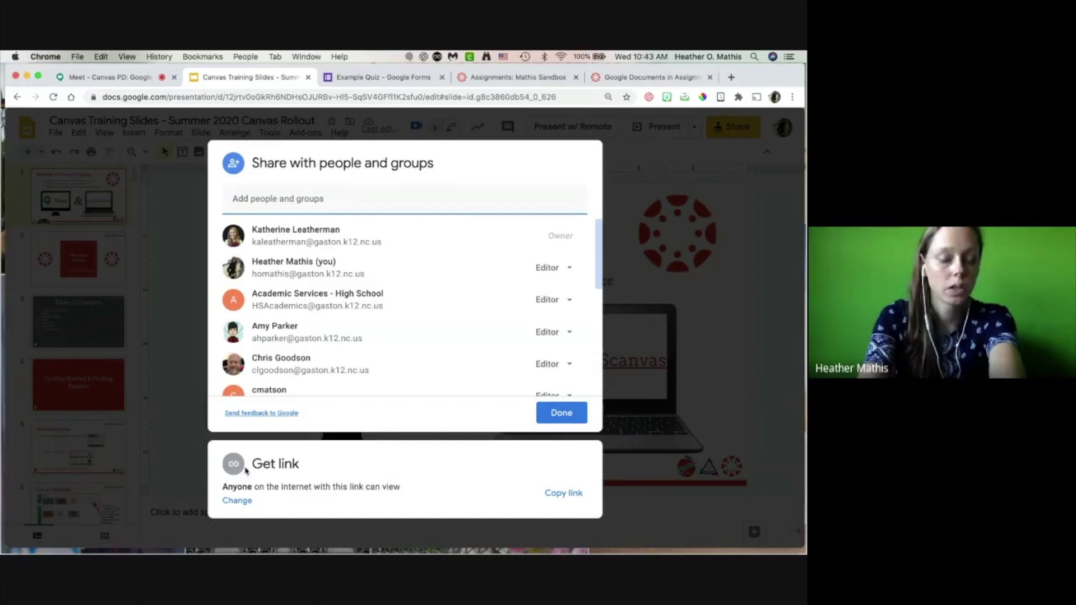
Step: Keep link access as 'Anyone with the link' Viewer and copy the deck's share link
click(231, 501)
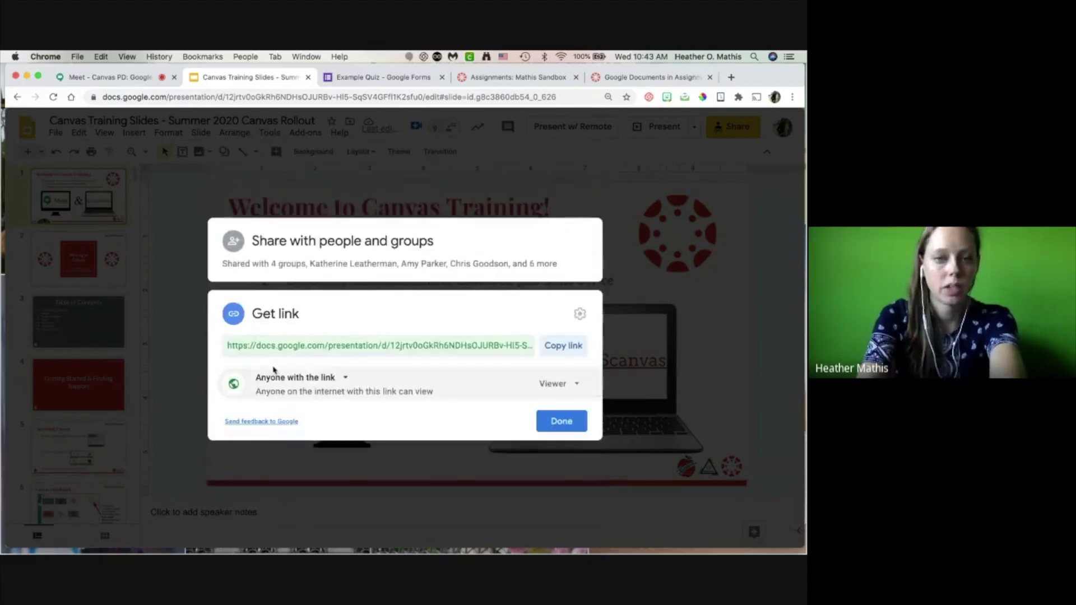
click(317, 381)
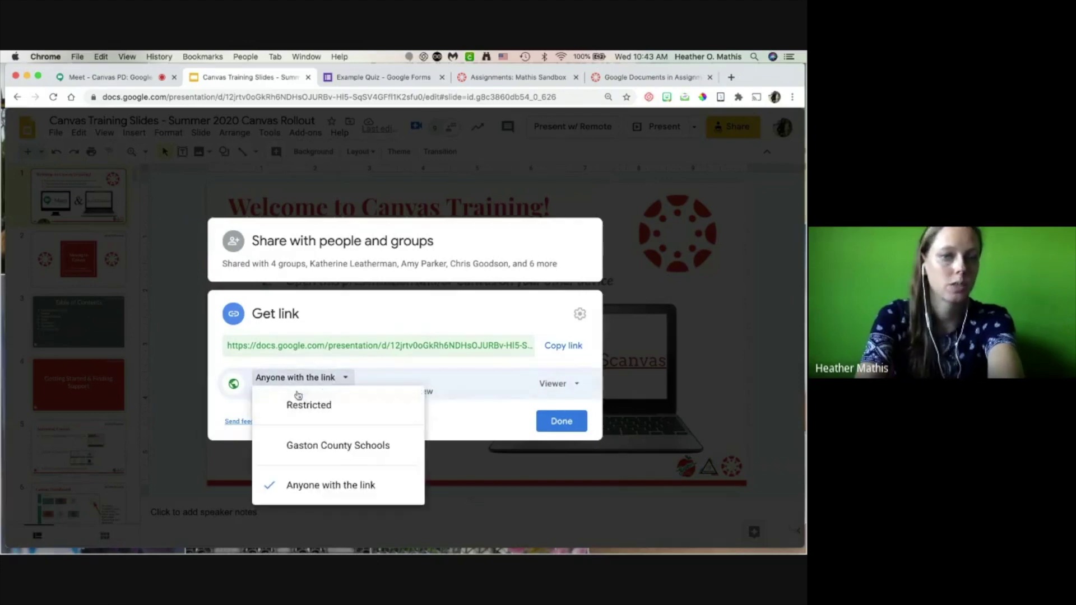
click(217, 419)
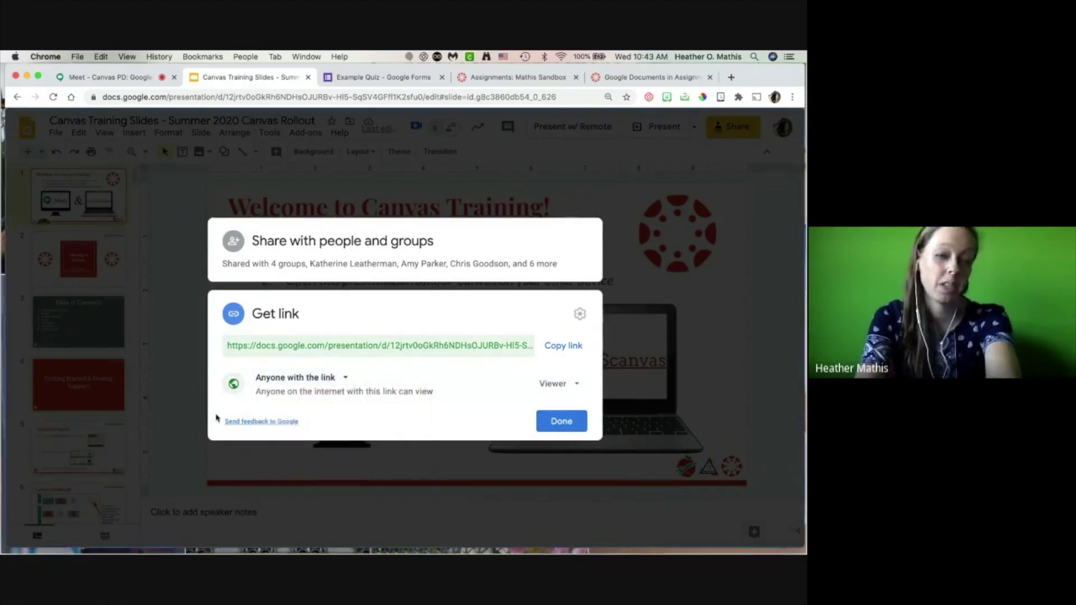
click(330, 381)
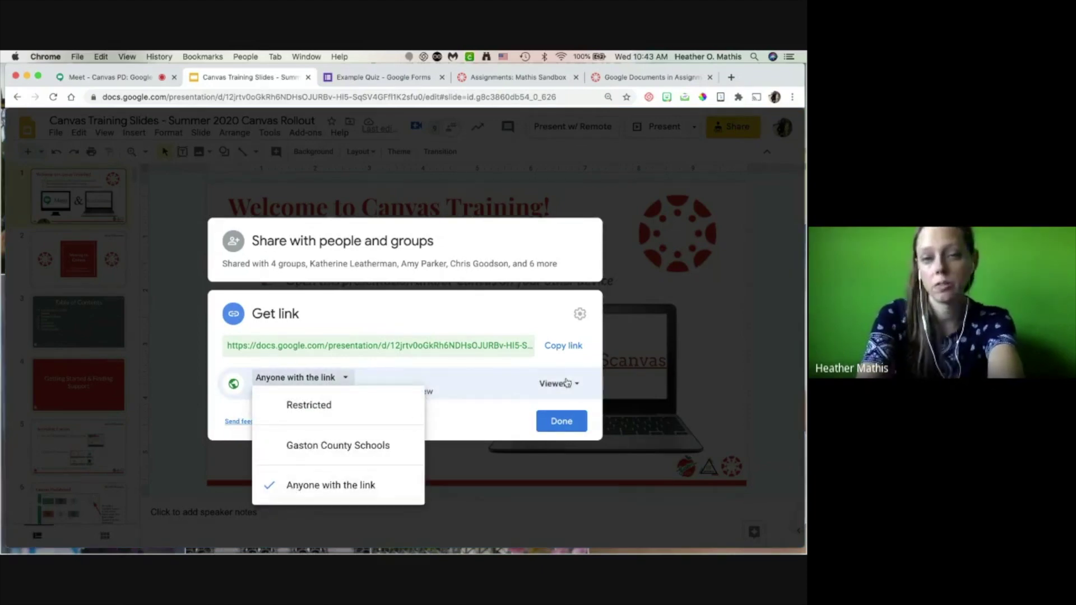
click(475, 425)
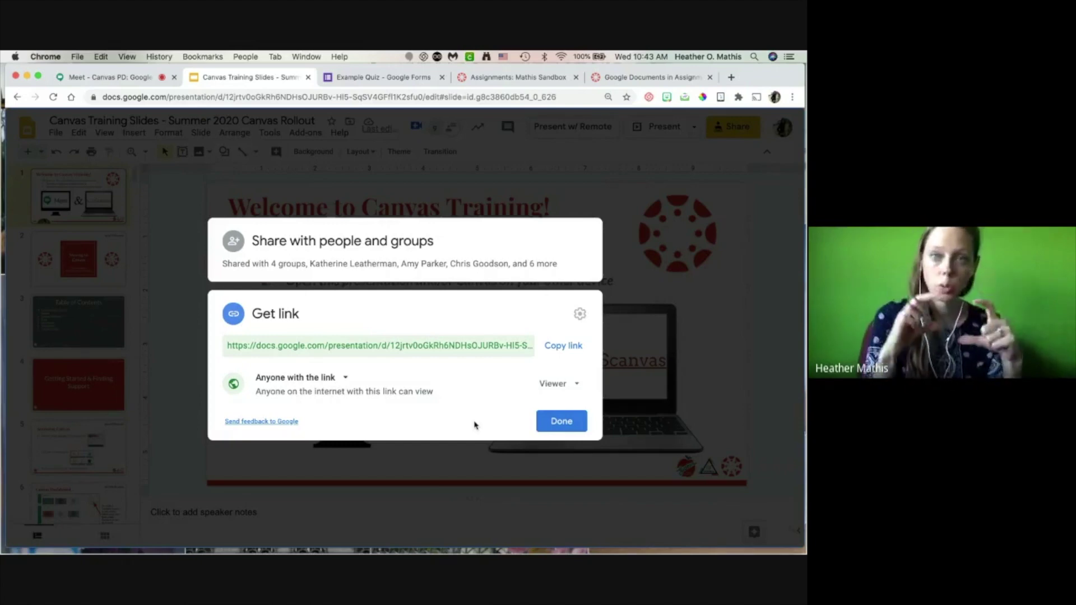
click(571, 354)
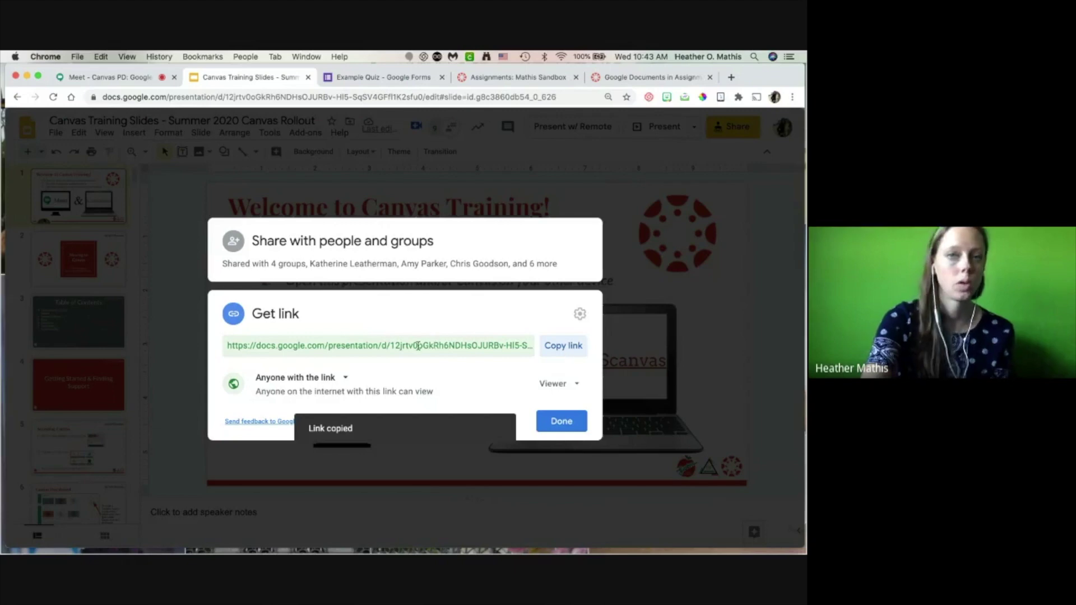
Step: Start a new Canvas assignment named 'Assignment: Canvas Training Slides', declining the auto-saved content
click(502, 84)
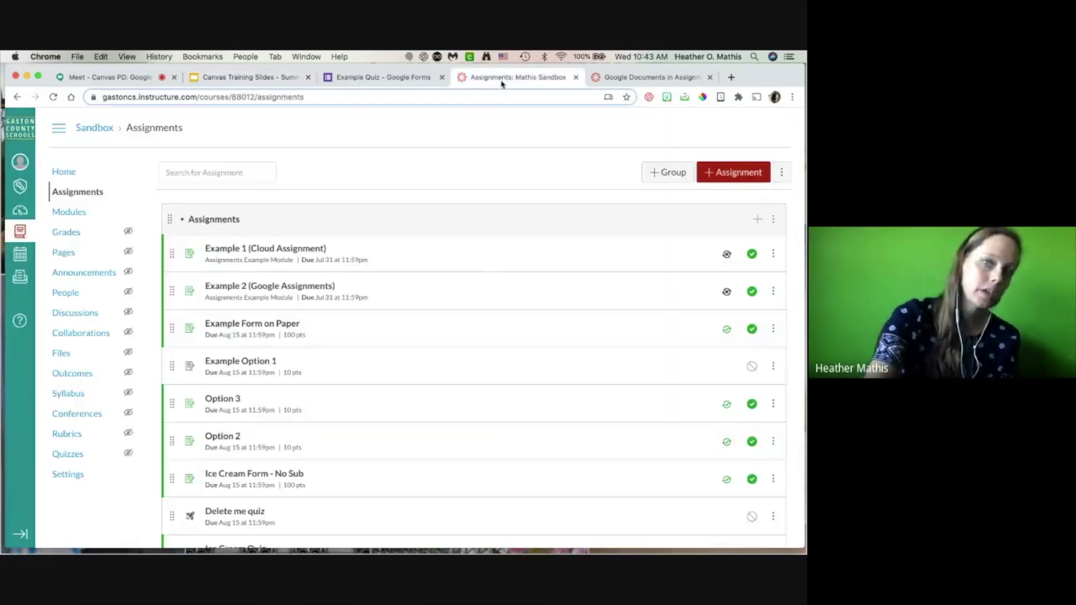
click(722, 181)
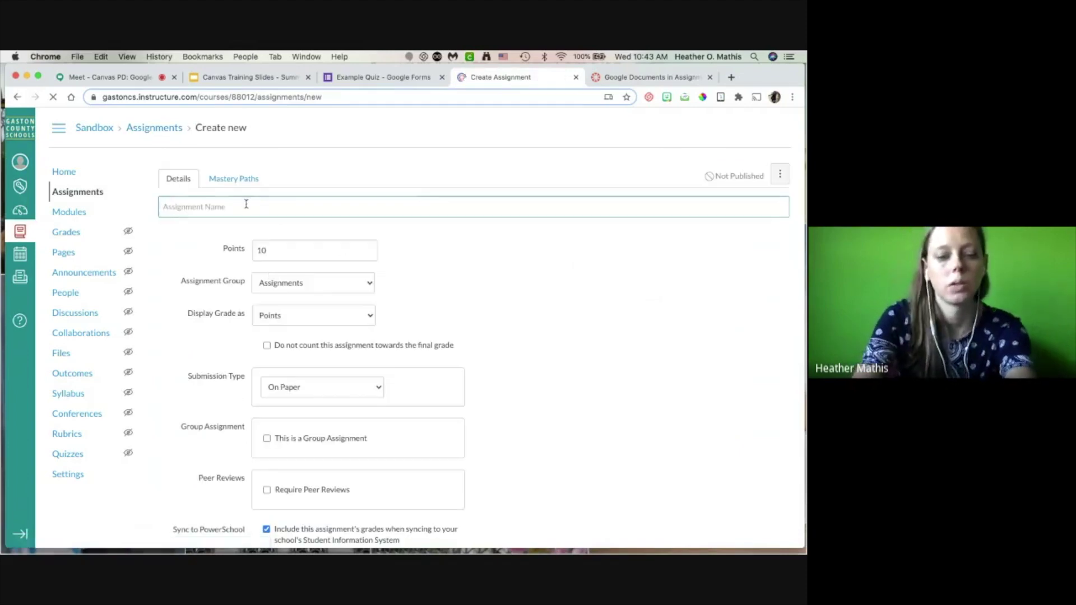
text(Co)
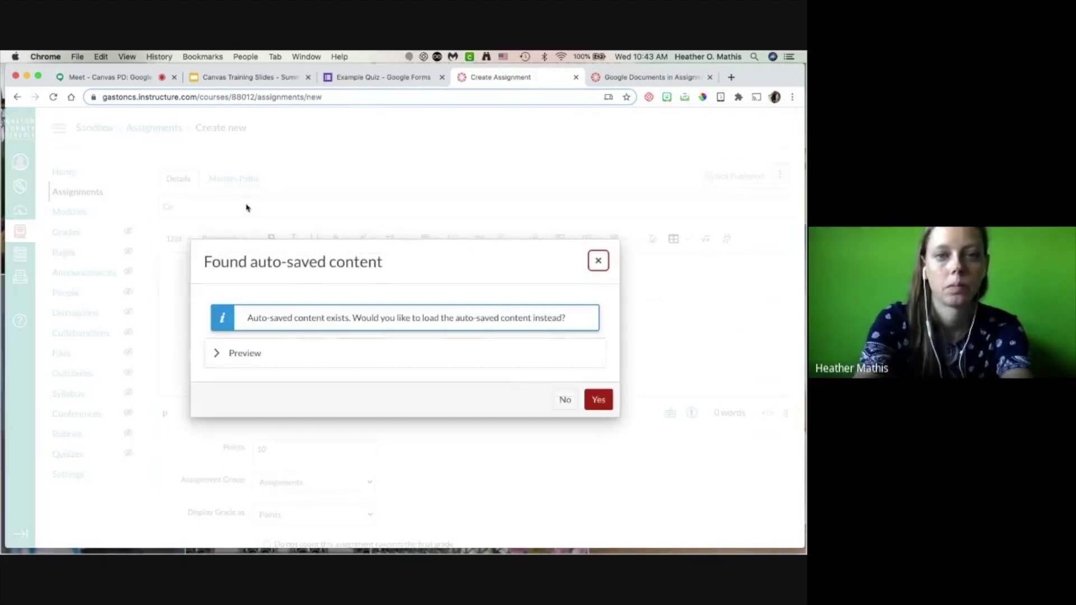
click(561, 408)
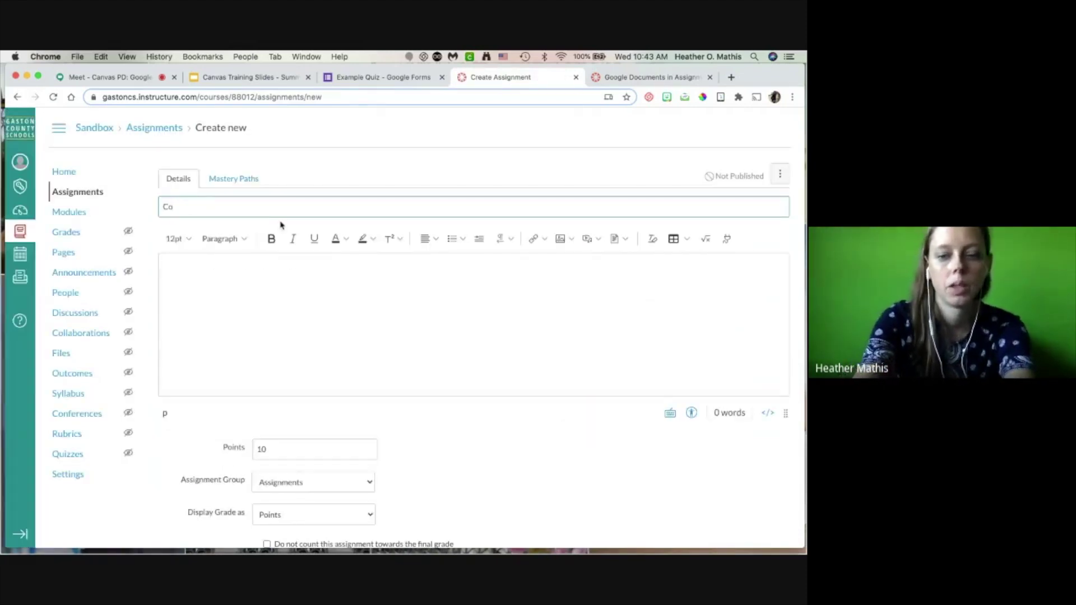
text(py of)
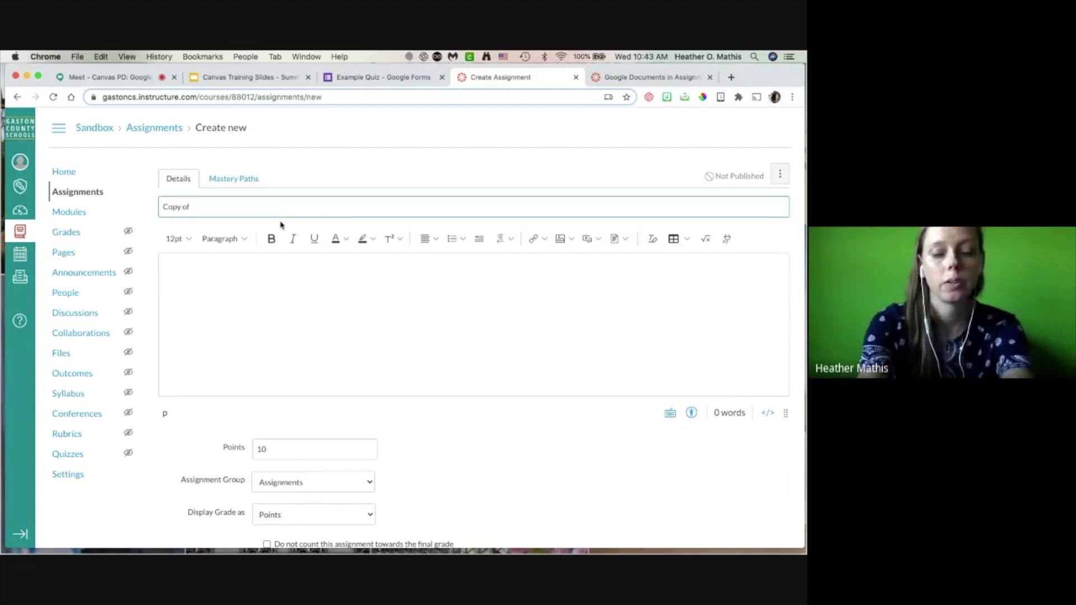
text( Canvas Trainin)
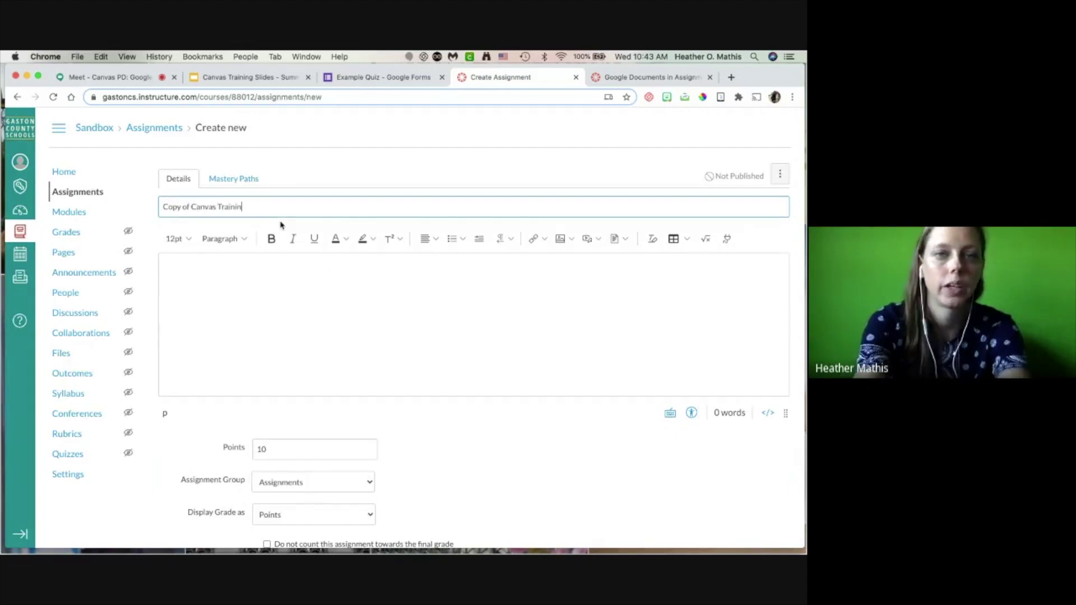
text(g Slides)
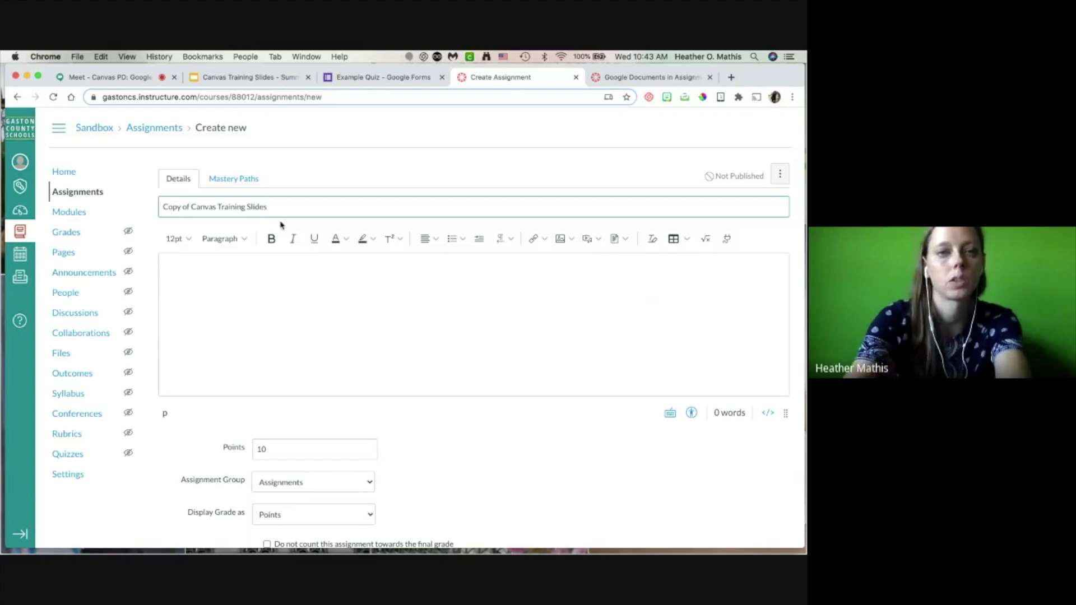
double_click(173, 207)
text(Ass)
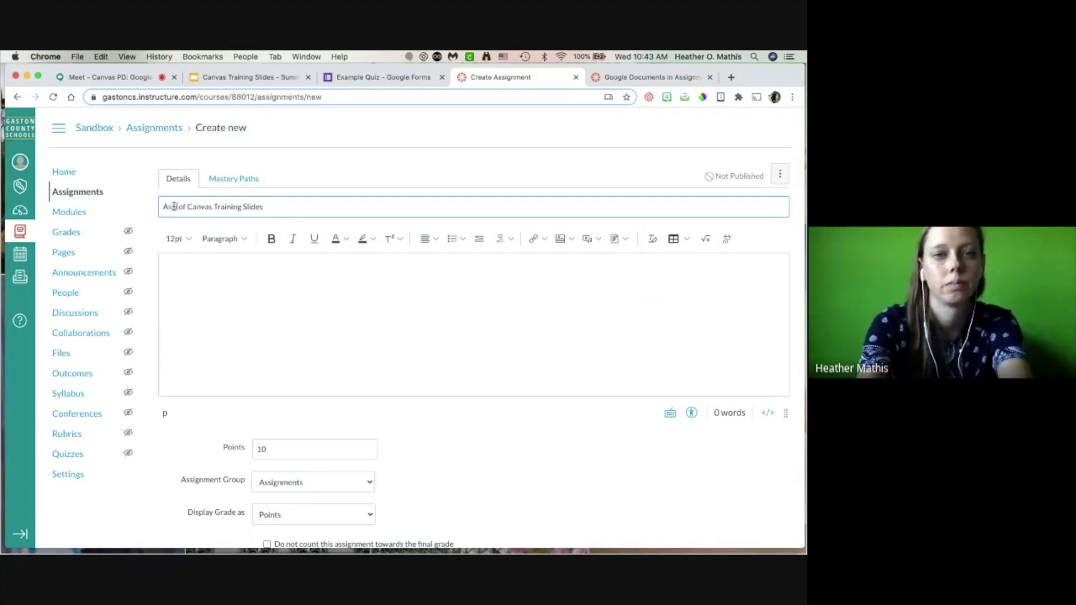
text(ignment)
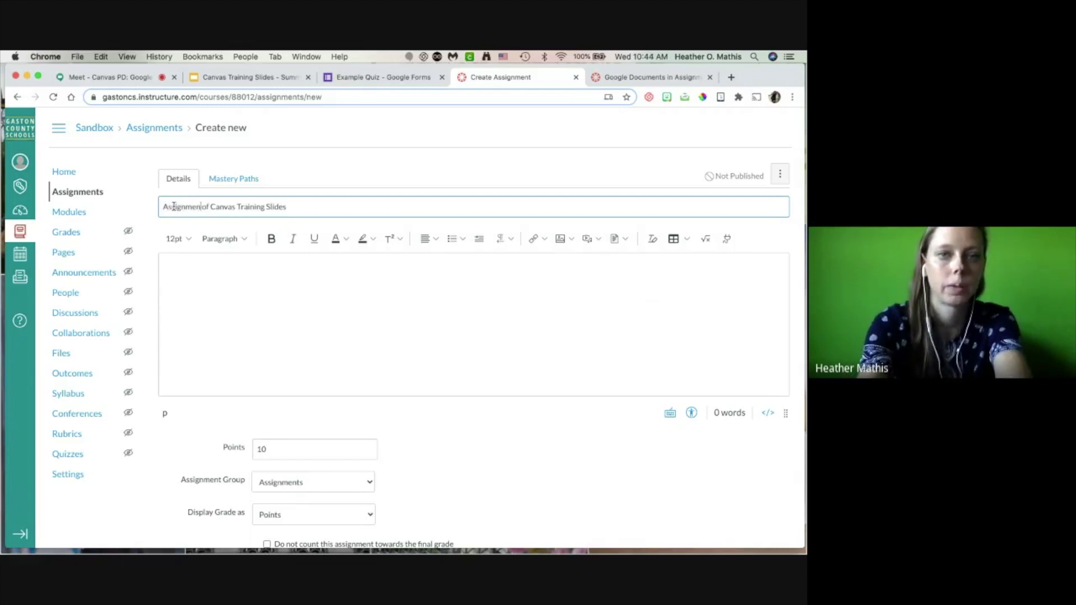
key(BackSpace)
key(BackSpace)
key(BackSpace)
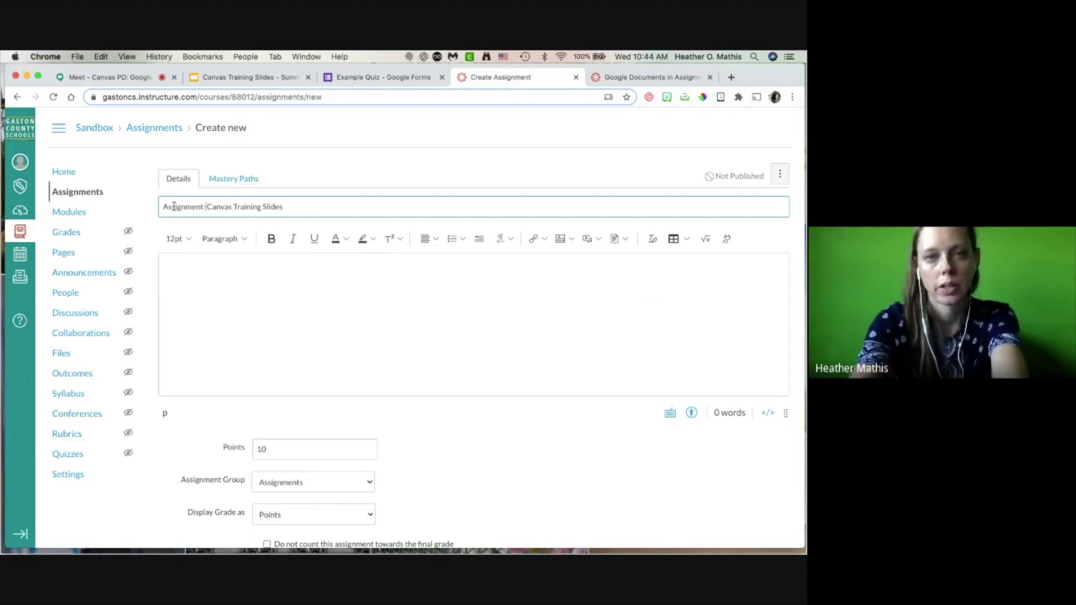
click(171, 286)
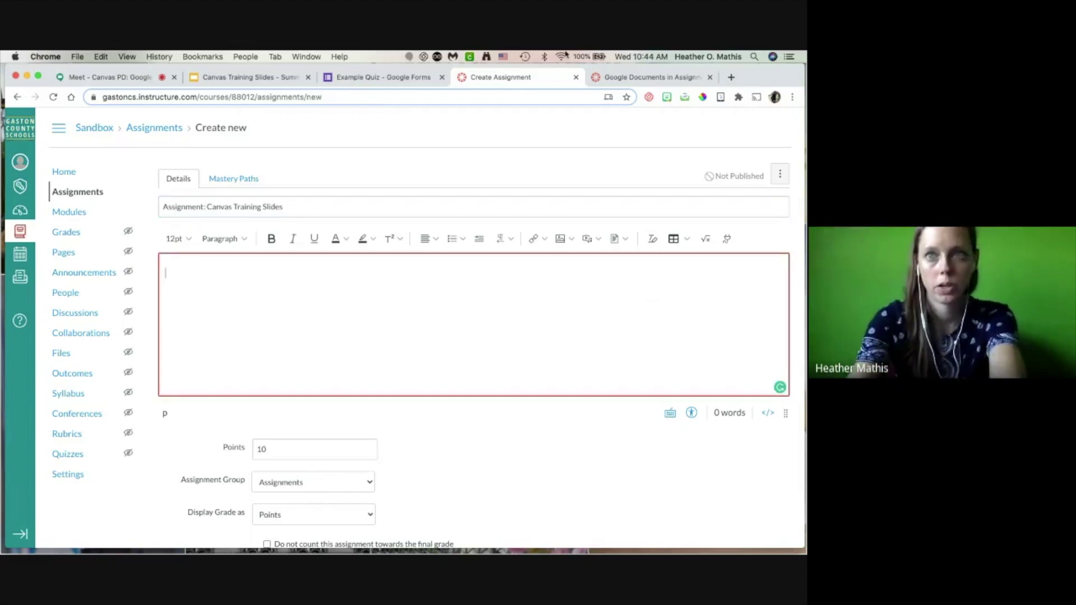
Step: Write the 'Directions' heading and the line 'Get your copy of the assignment HERE - hyperlink.'
click(682, 84)
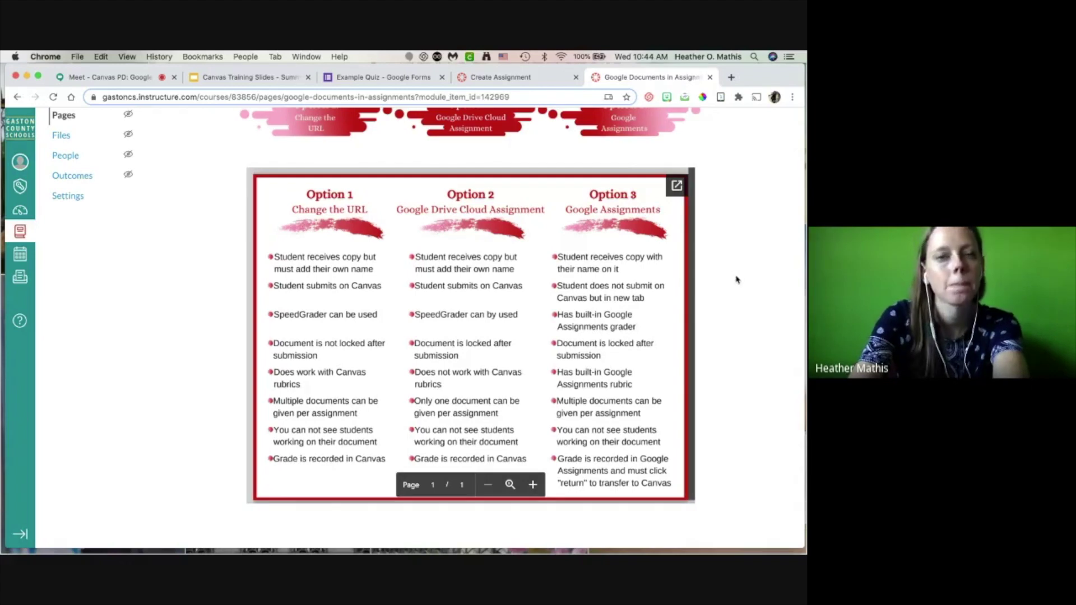
click(538, 80)
text(Directions)
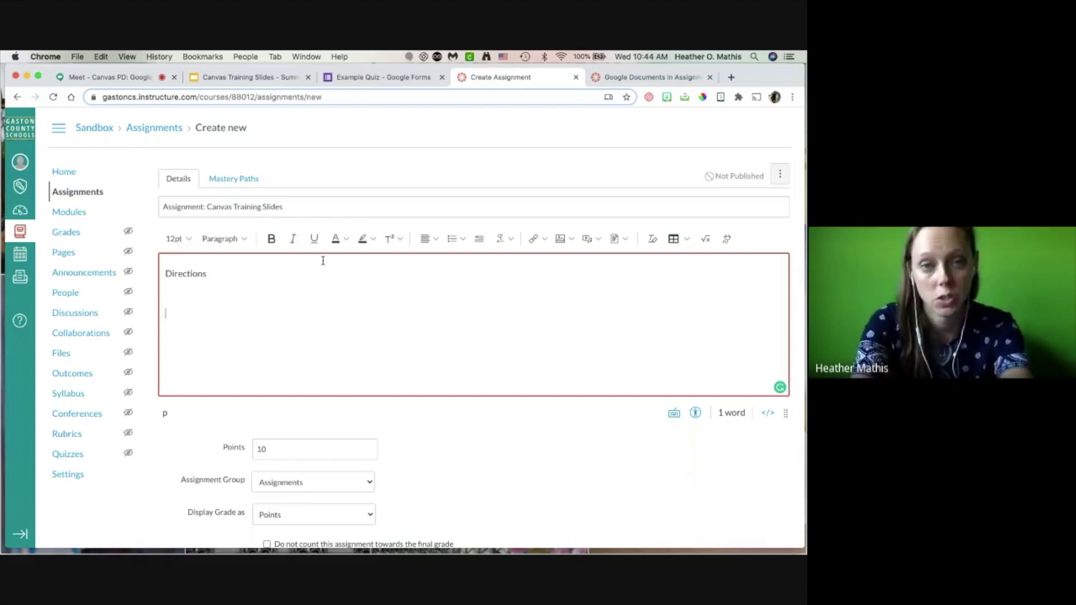
text(Get your co)
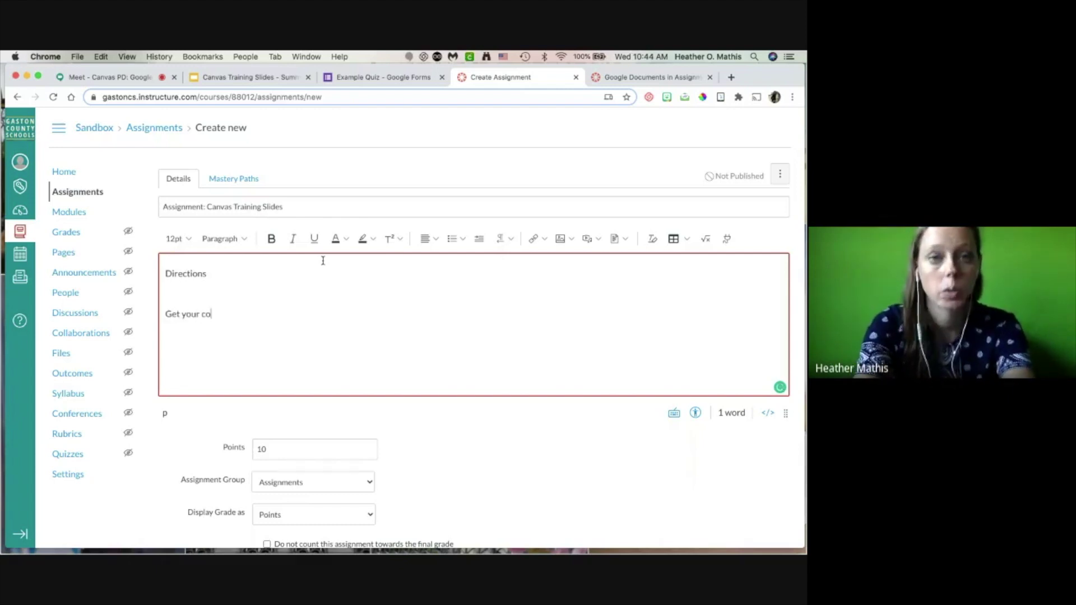
text(py of the )
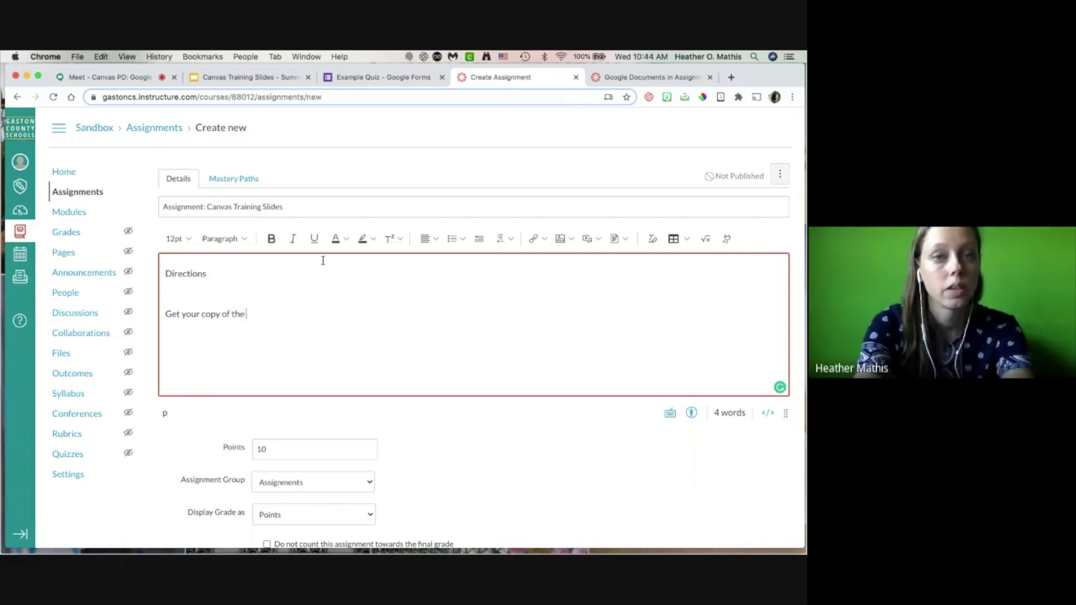
text(assignment)
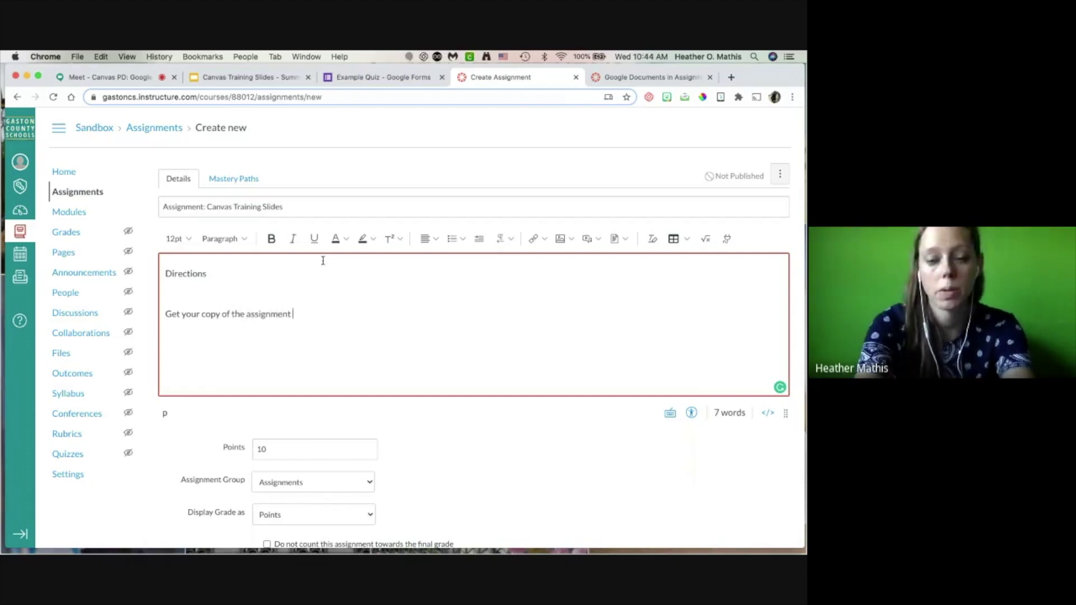
text( HERE)
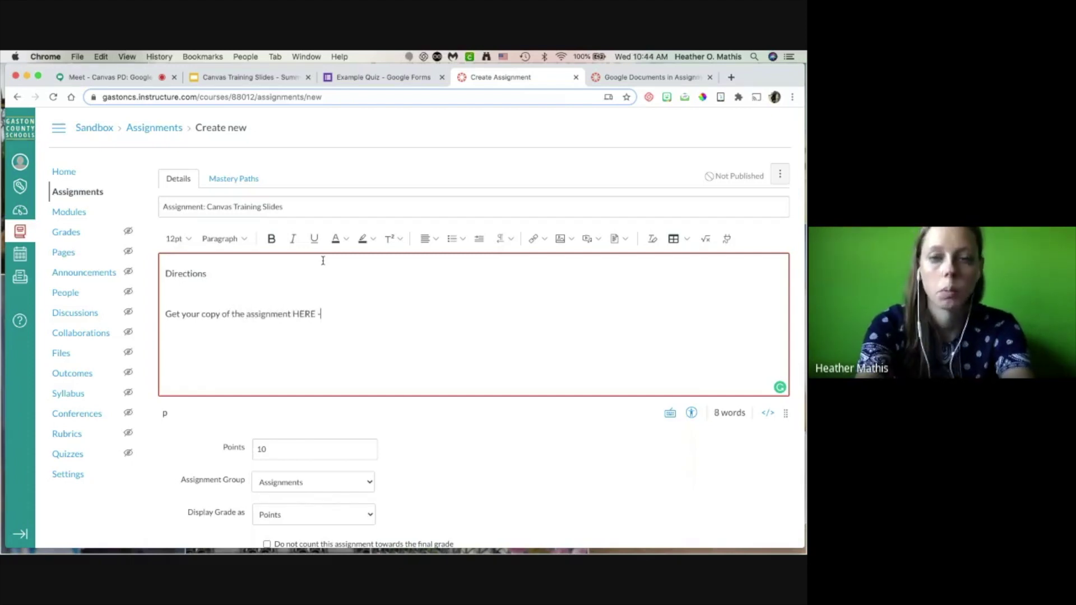
text( - hyperlink.)
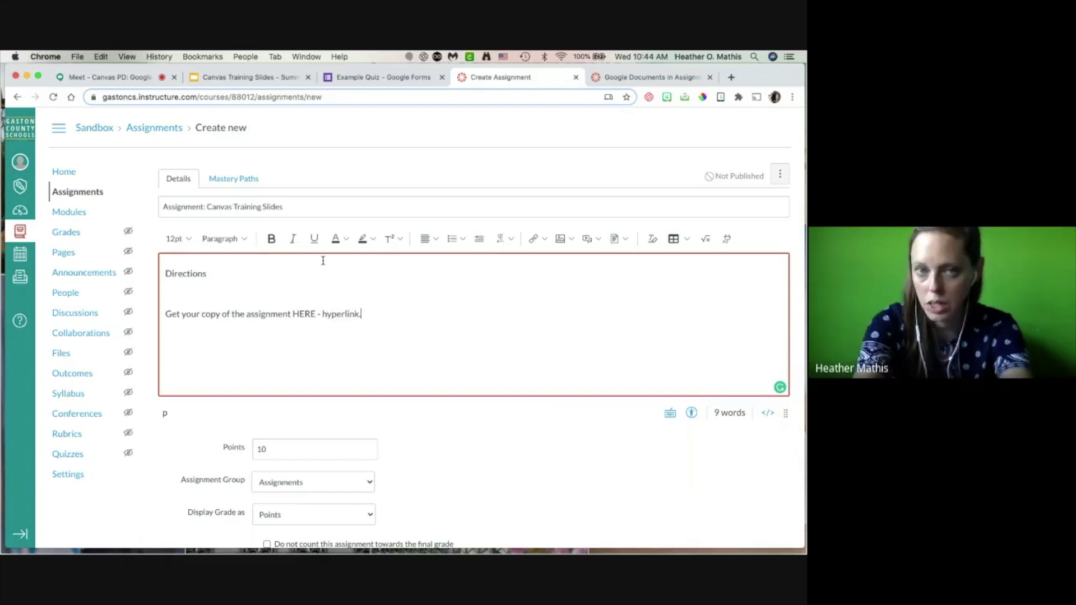
Step: Add an external link on 'HERE - hyperlink' using the pasted Google Slides address
drag(292, 314, 359, 316)
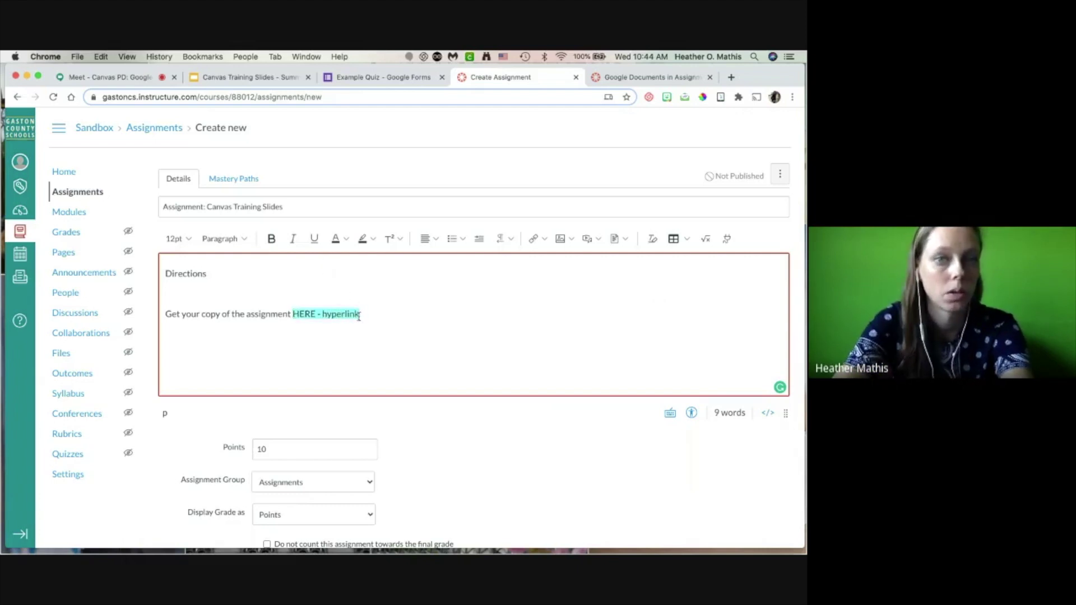
click(544, 239)
click(558, 261)
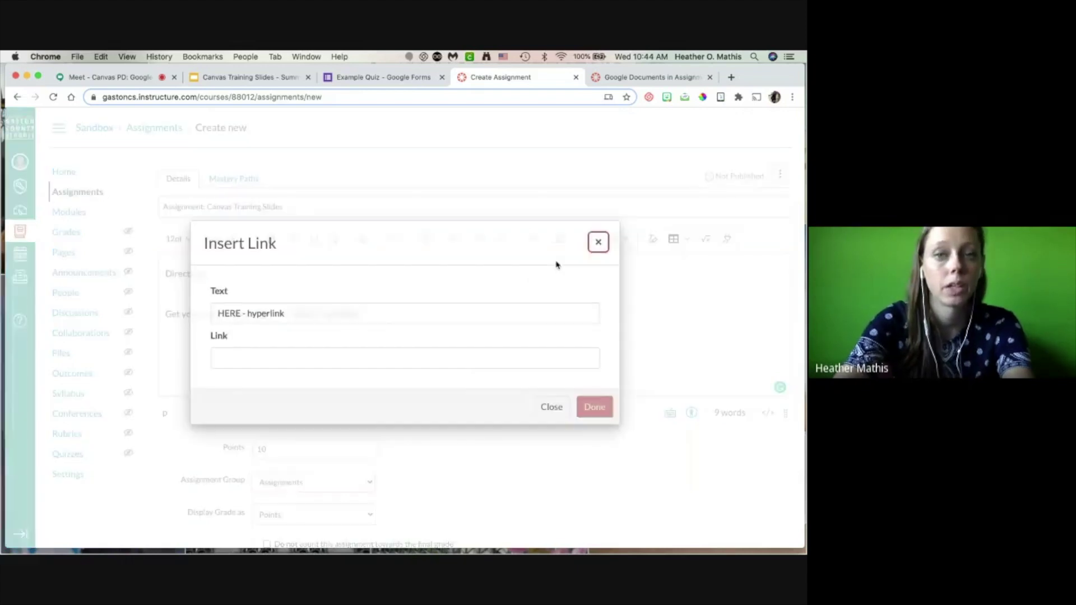
click(265, 361)
key(super+v)
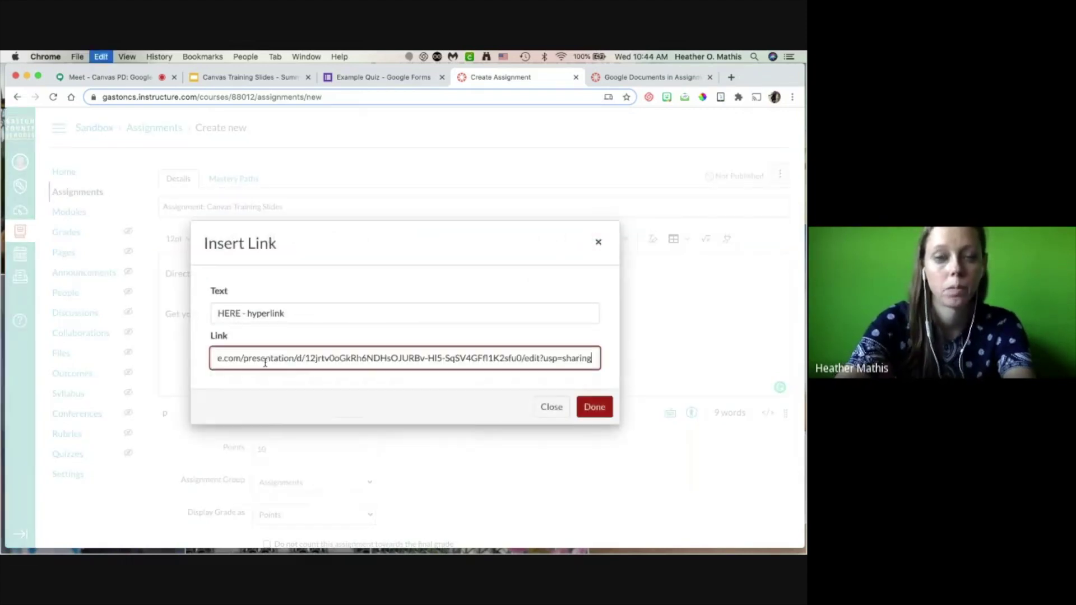
scroll(530, 338, up, 5)
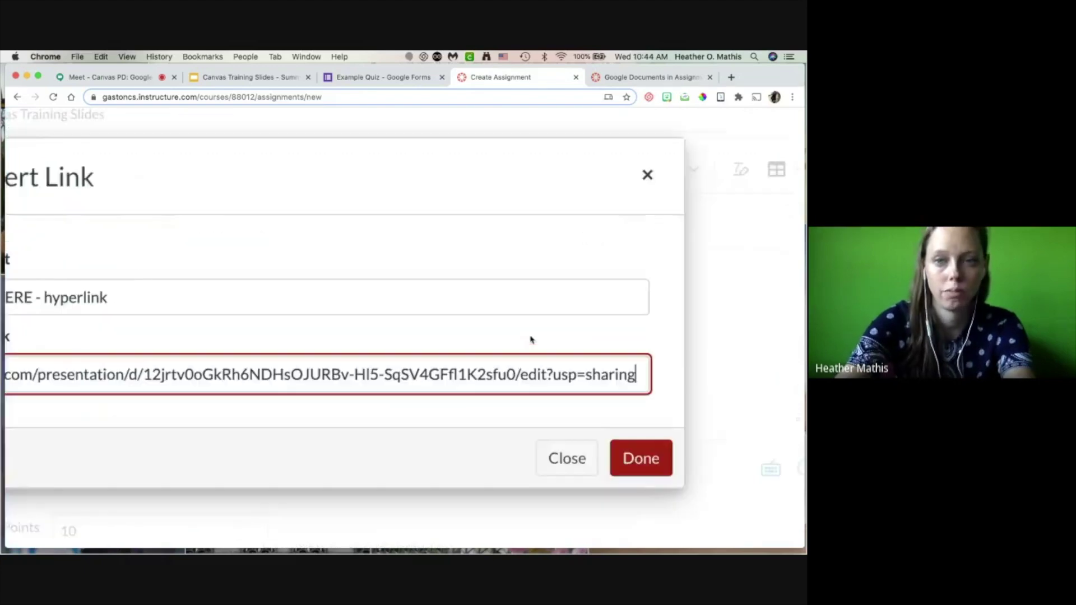
scroll(464, 405, down, 5)
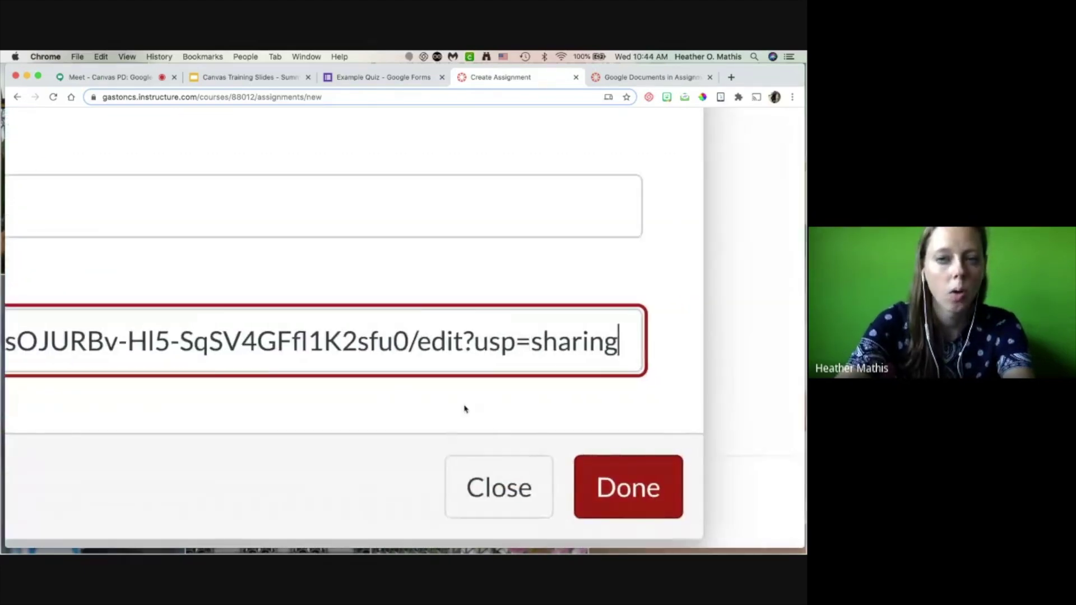
Step: Change the link's ending from 'edit?usp=sharing' to 'copy' and confirm it
click(374, 345)
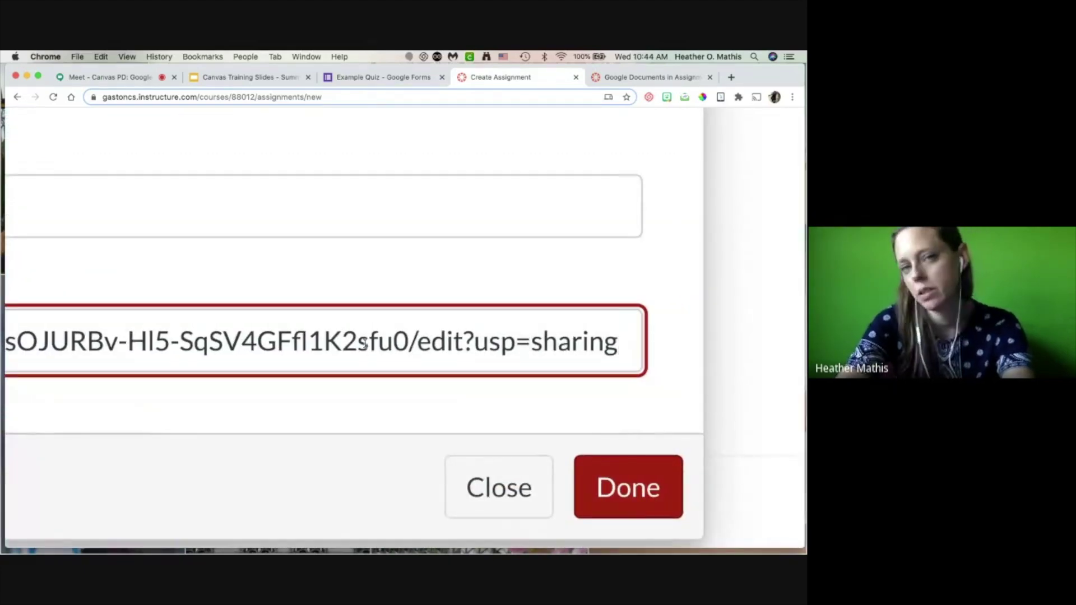
click(619, 339)
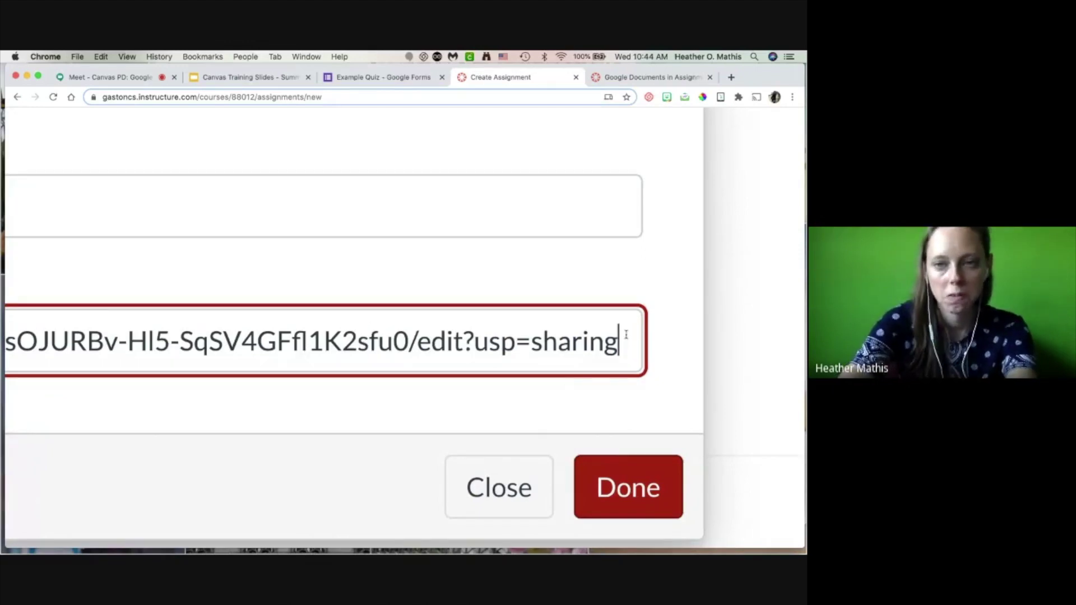
drag(418, 344, 628, 341)
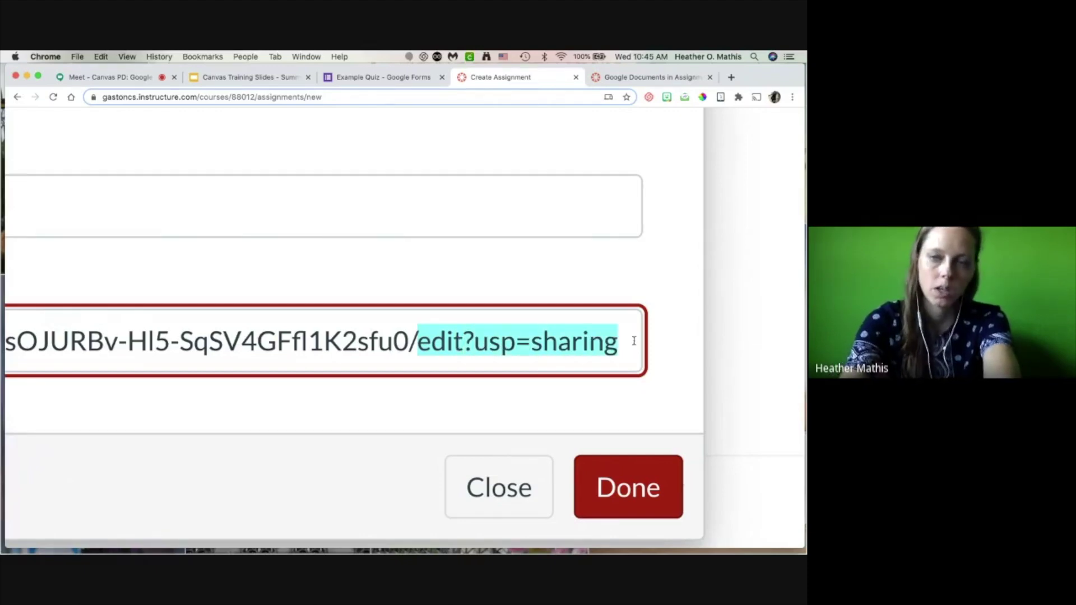
key(BackSpace)
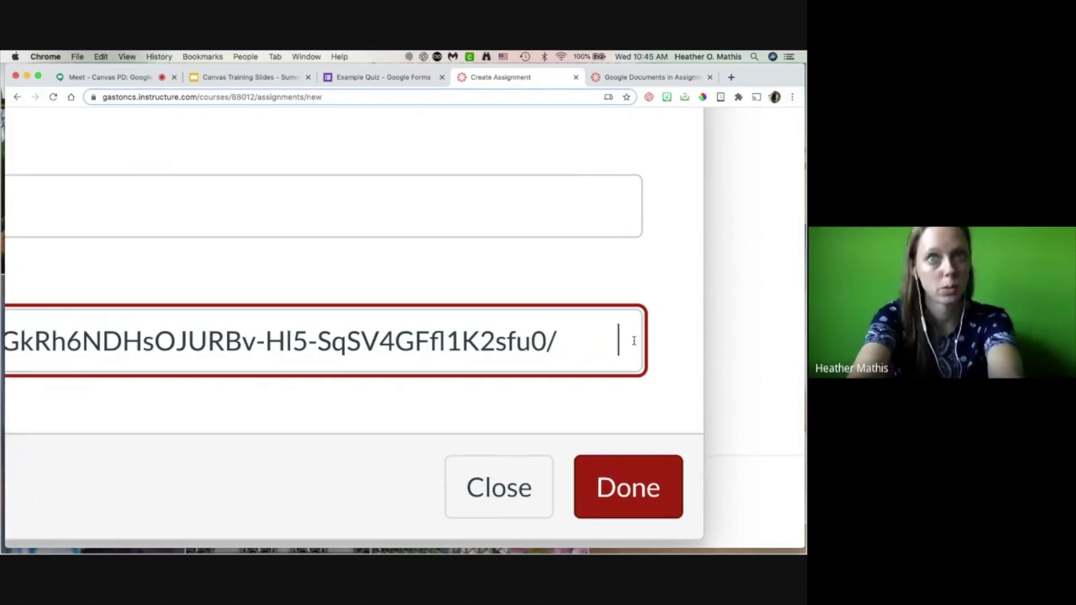
key(BackSpace)
key(BackSpace)
key(BackSpace)
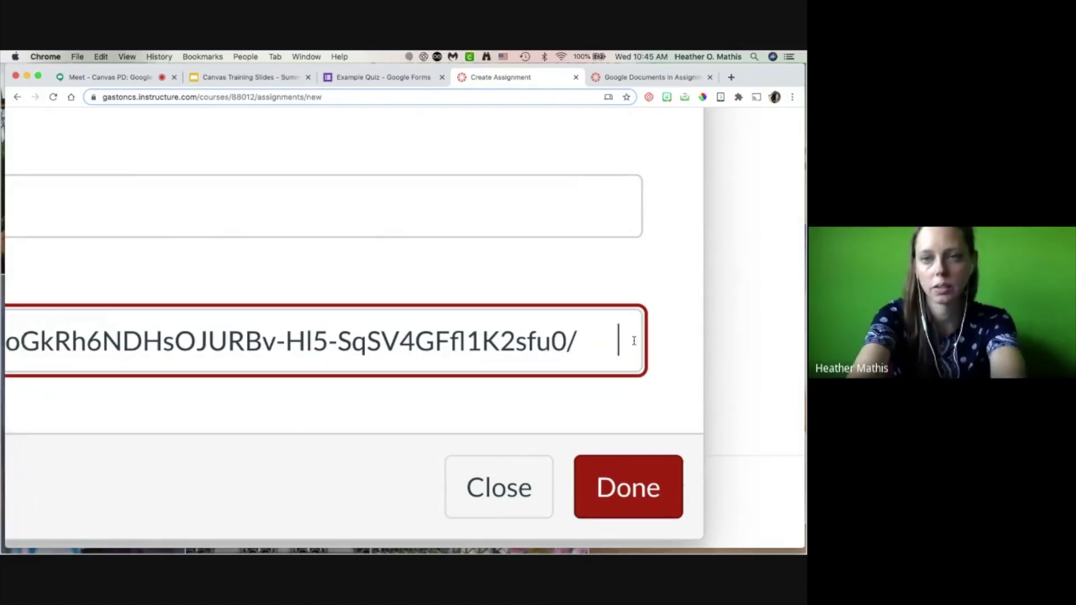
key(BackSpace)
key(BackSpace)
key(BackSpace)
key(BackSpace)
key(BackSpace)
key(BackSpace)
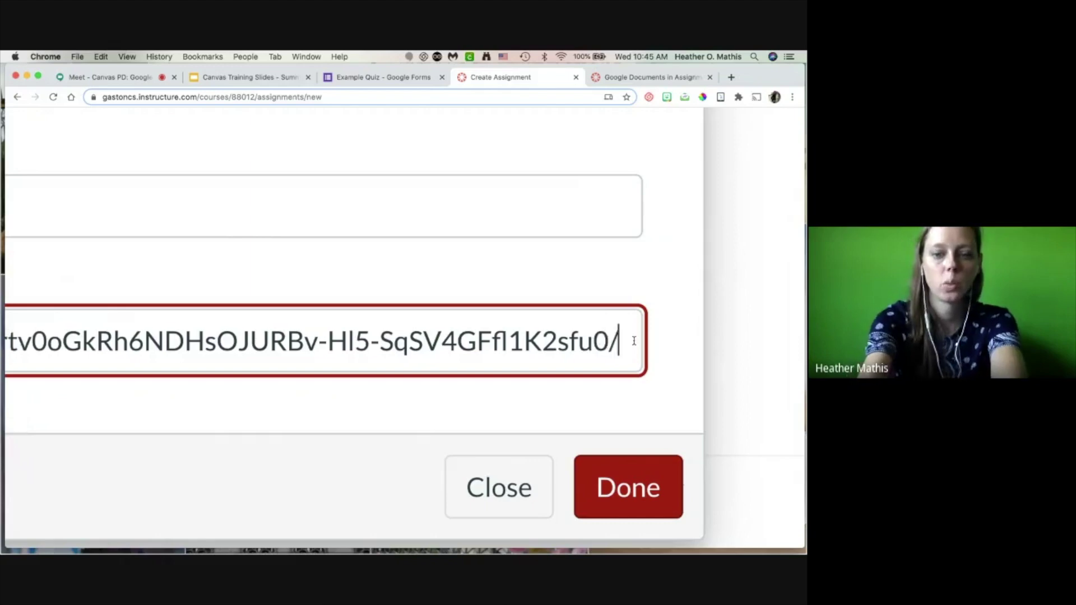
text(copy)
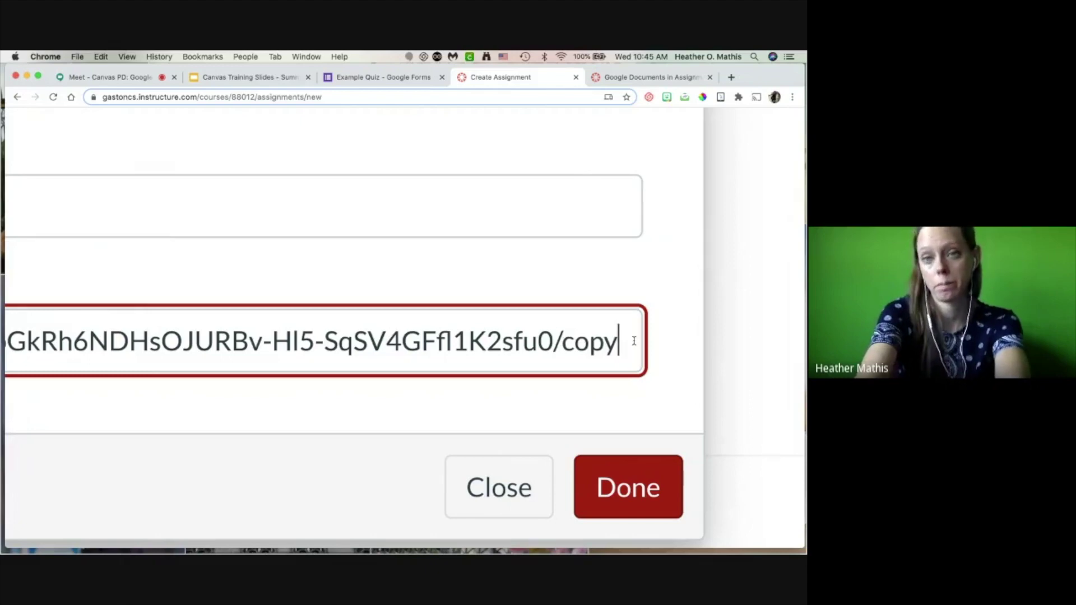
click(657, 485)
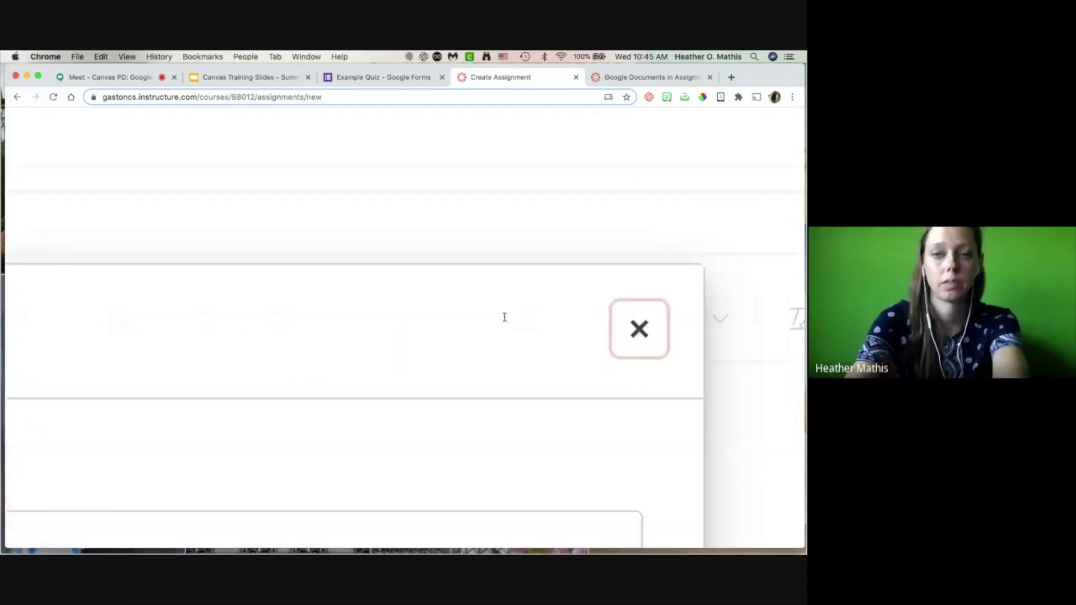
scroll(501, 315, down, 5)
click(502, 321)
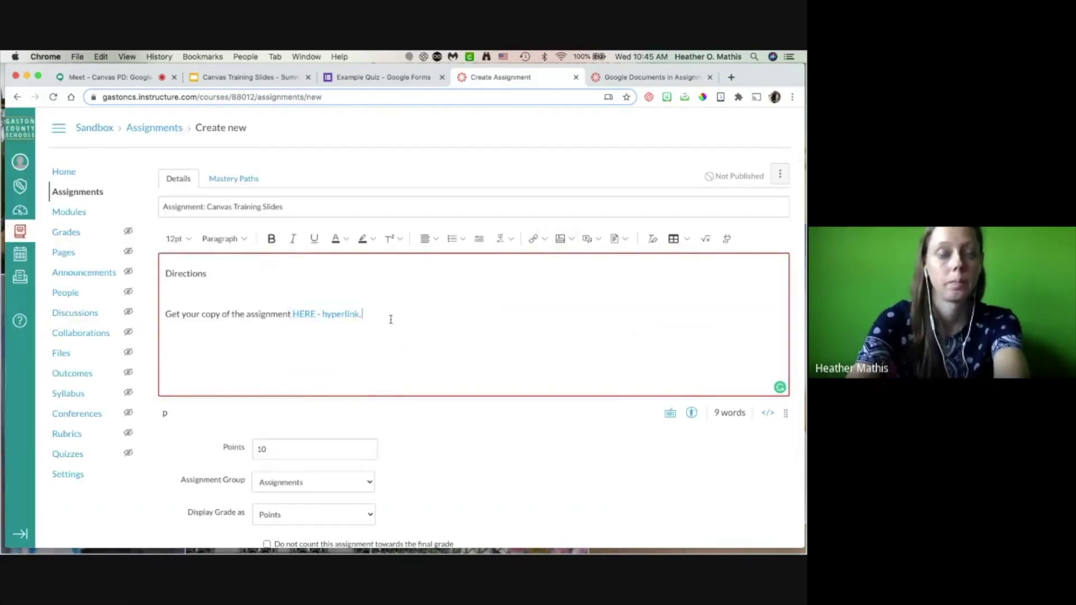
click(319, 313)
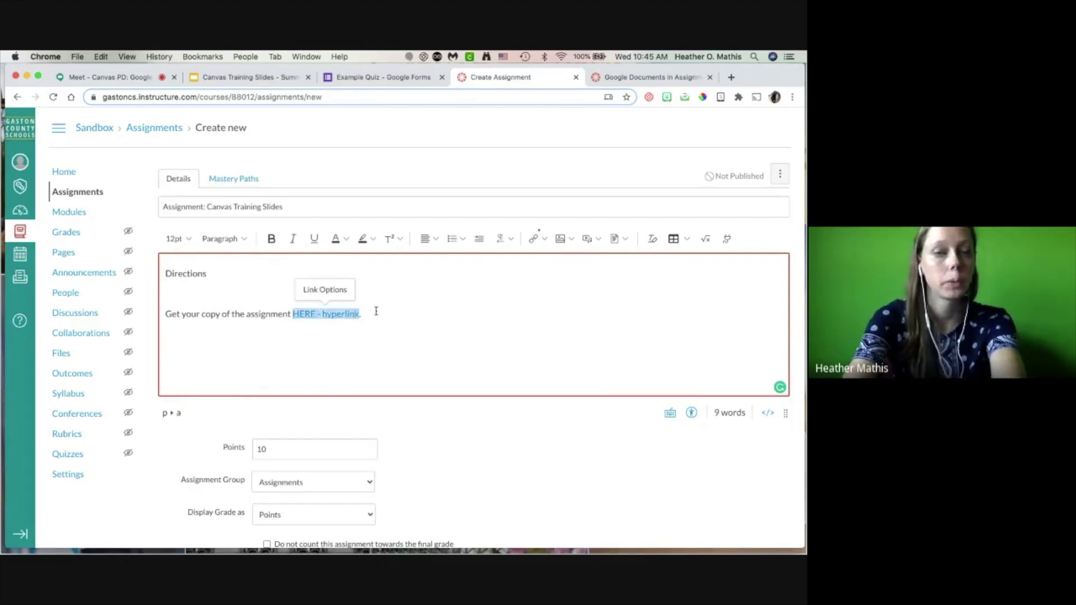
click(376, 311)
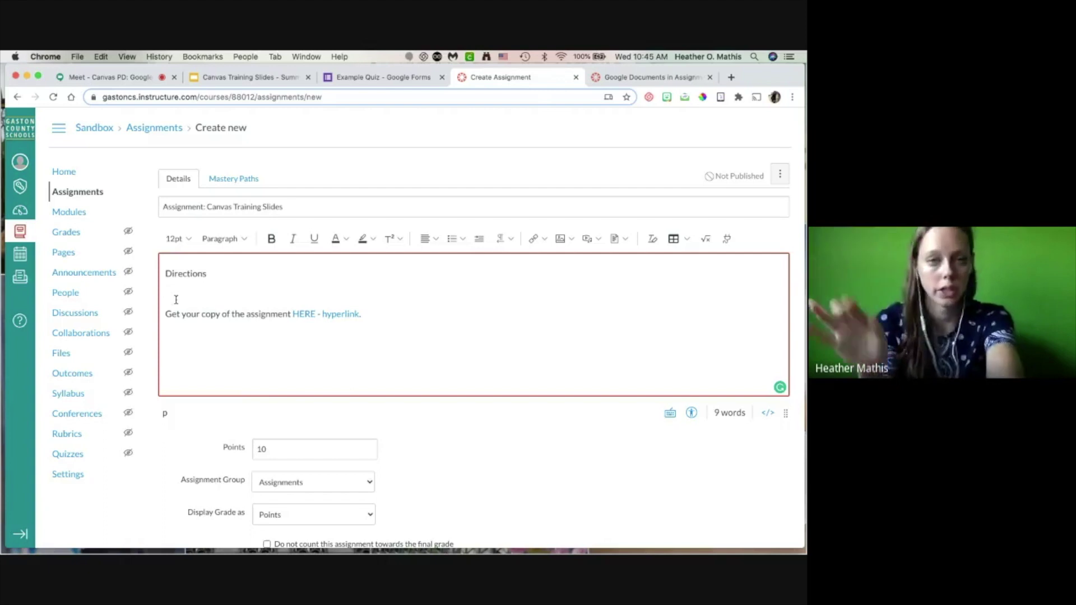
Step: Add the line 'Click the "Make a copy button"' after the link line, fixing the typo
drag(168, 315, 387, 316)
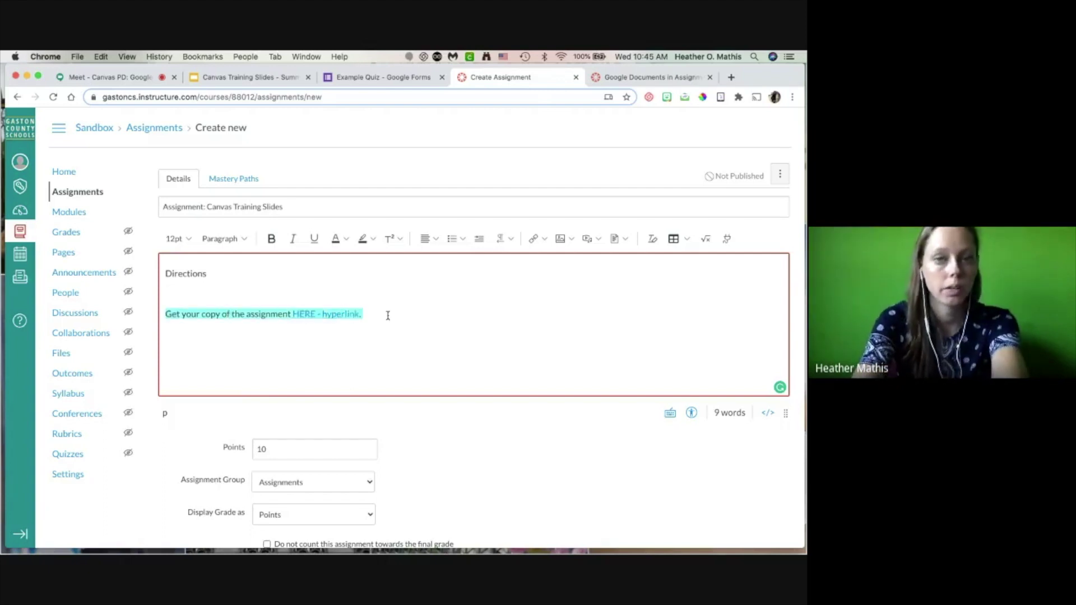
click(392, 316)
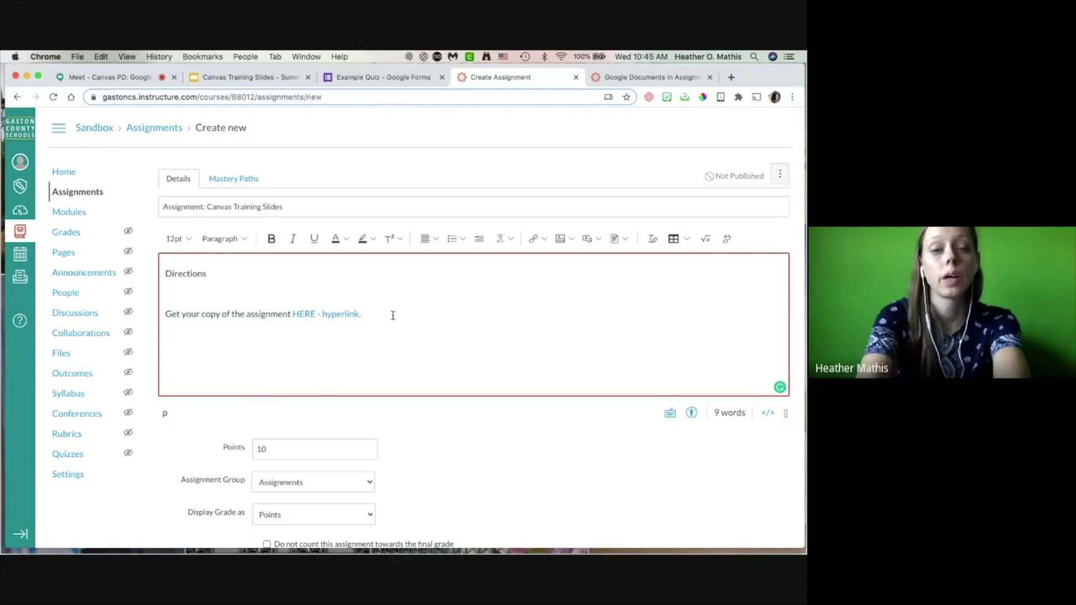
text(Click)
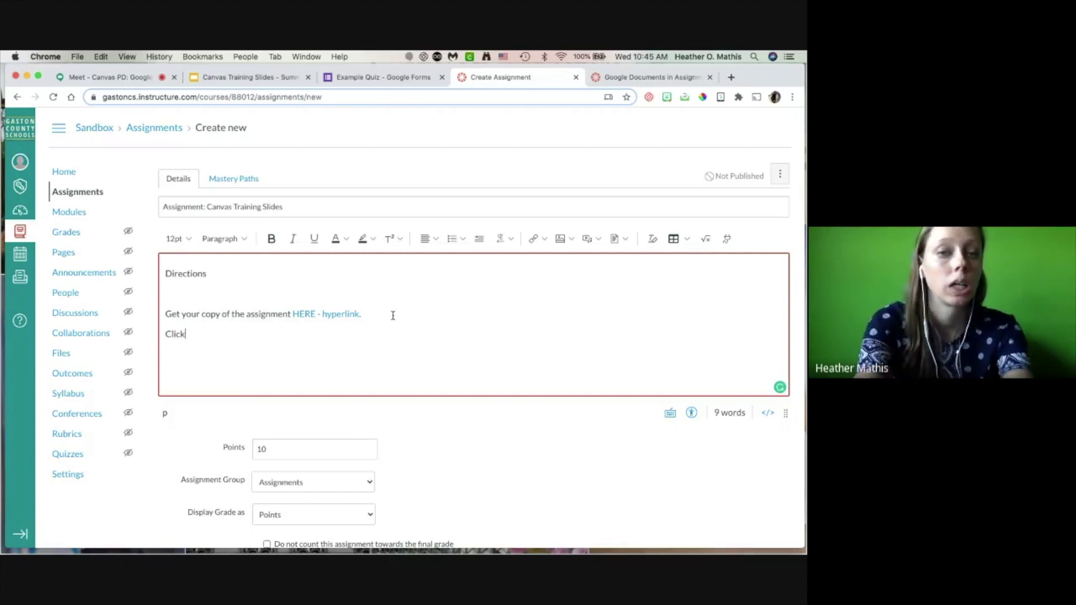
text( the "Make a)
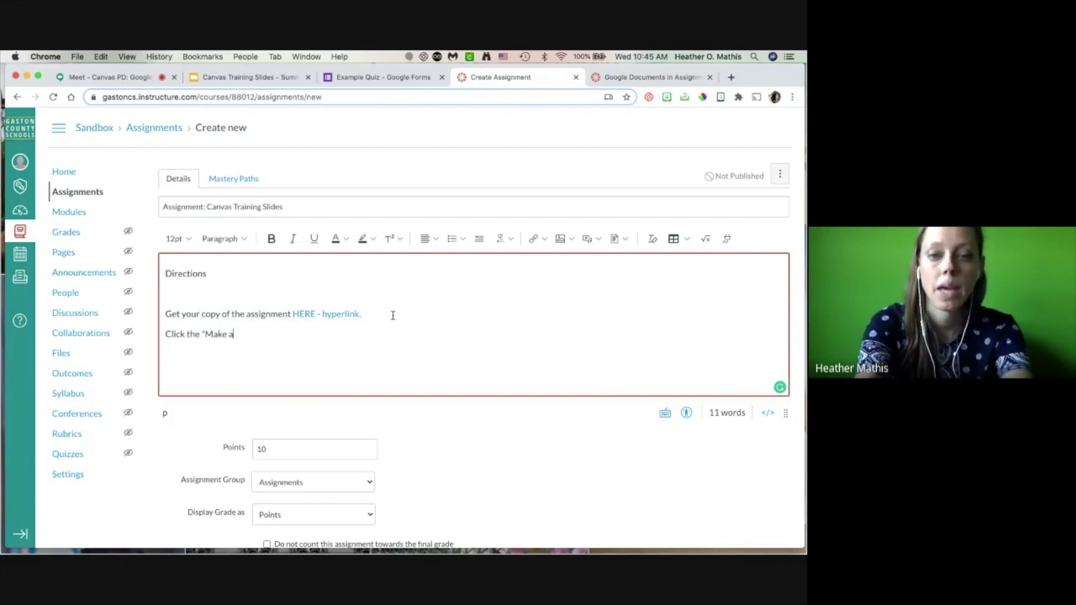
text( copy butto)
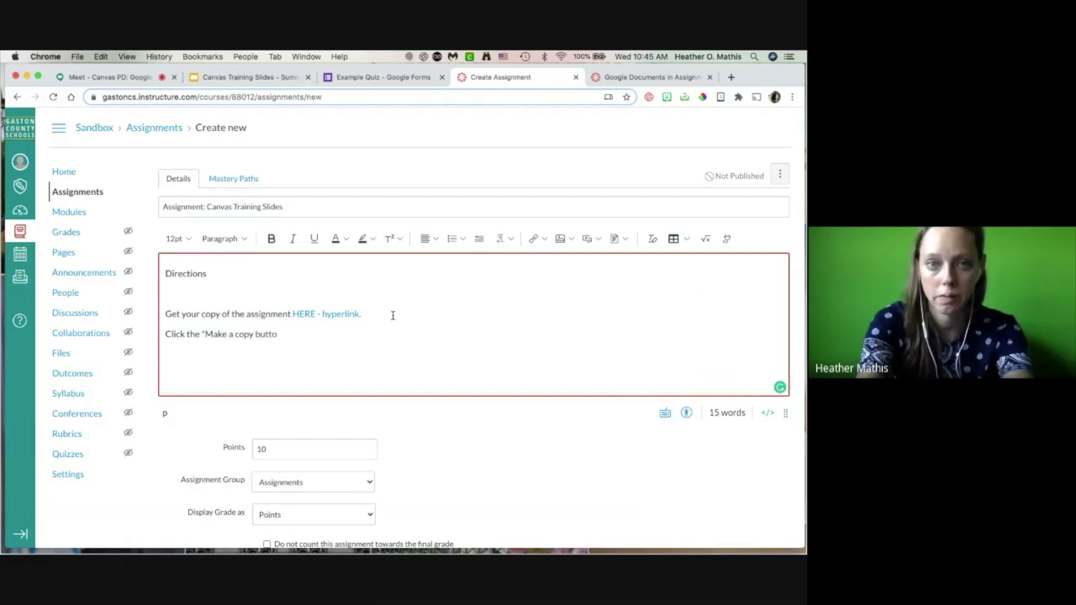
text(m)
key(BackSpace)
text(n)
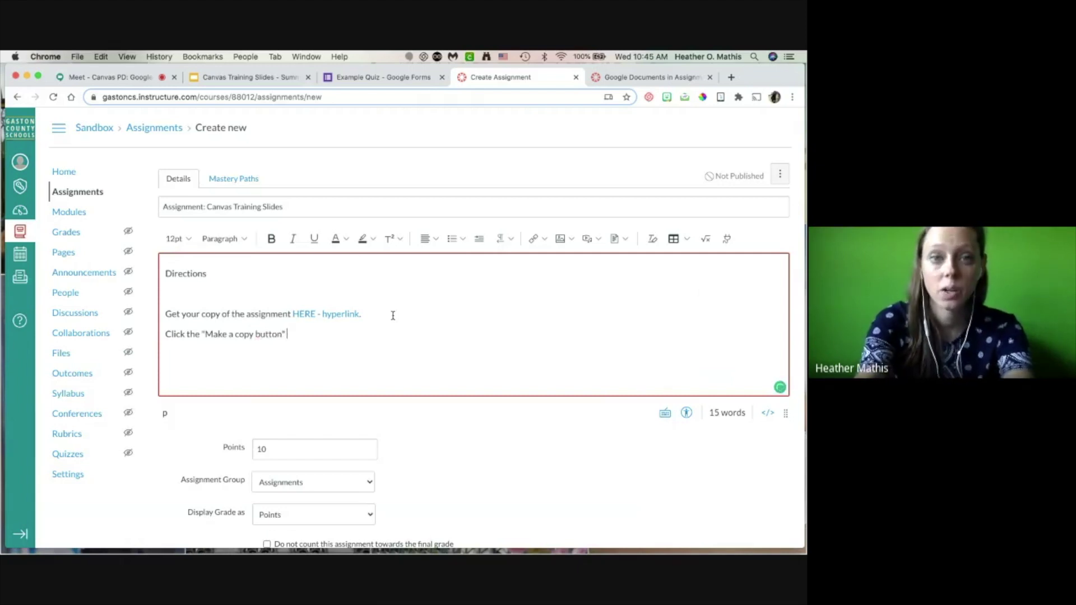
scroll(728, 487, down, 10)
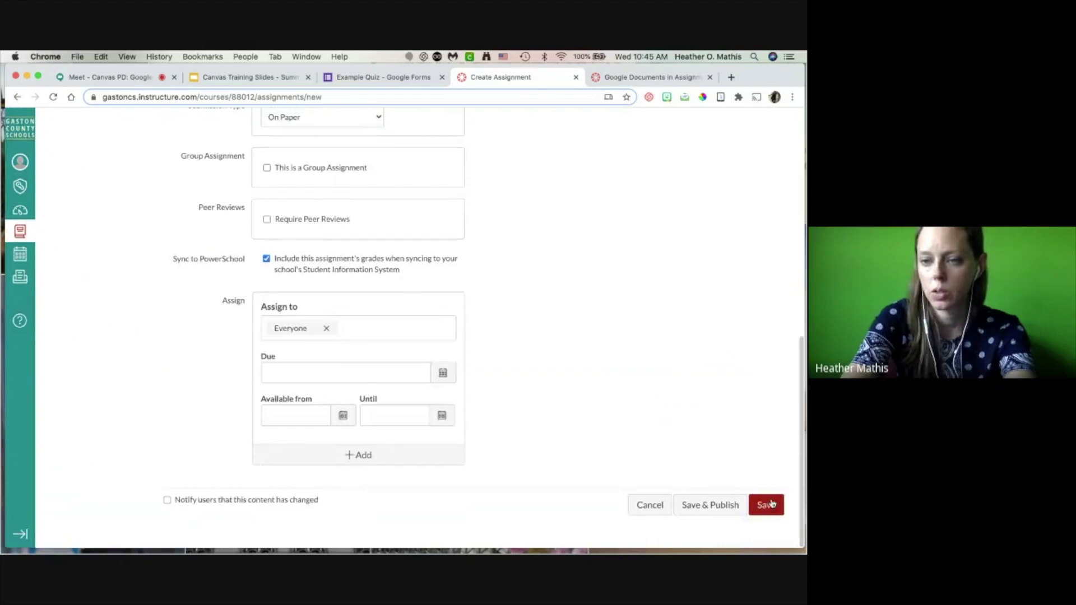
Step: Shorten the name to 'Assignment: Training Slides', set the due date to Aug 15, and save
click(764, 504)
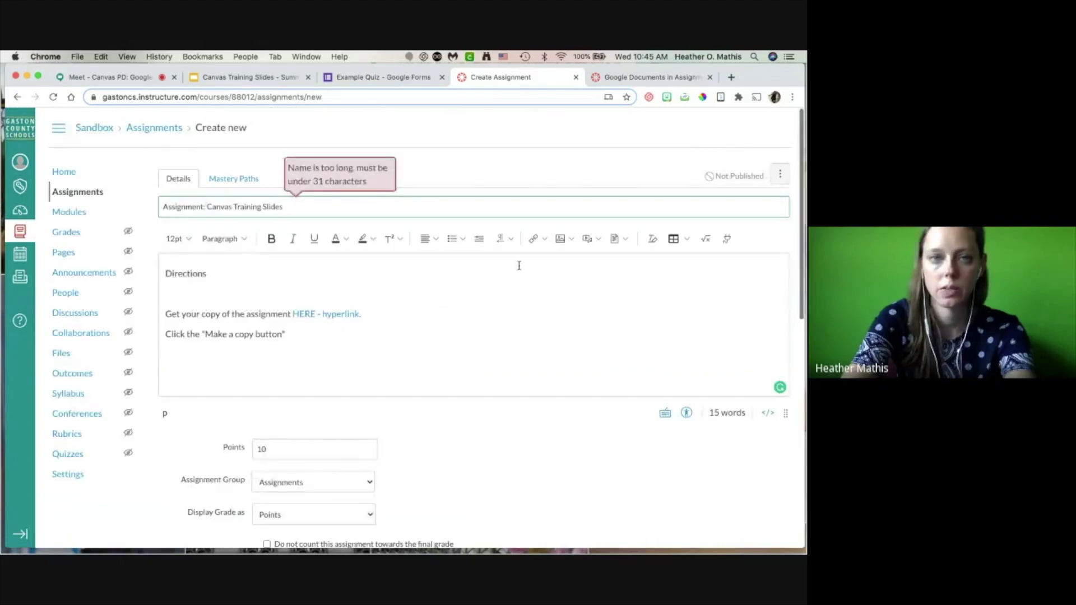
double_click(224, 207)
key(BackSpace)
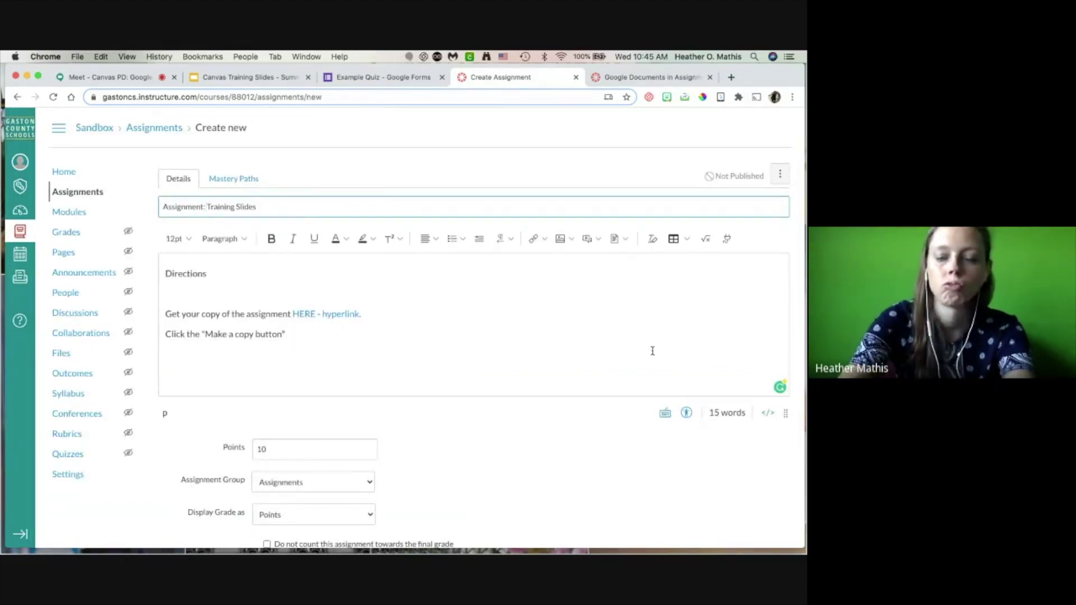
key(Return)
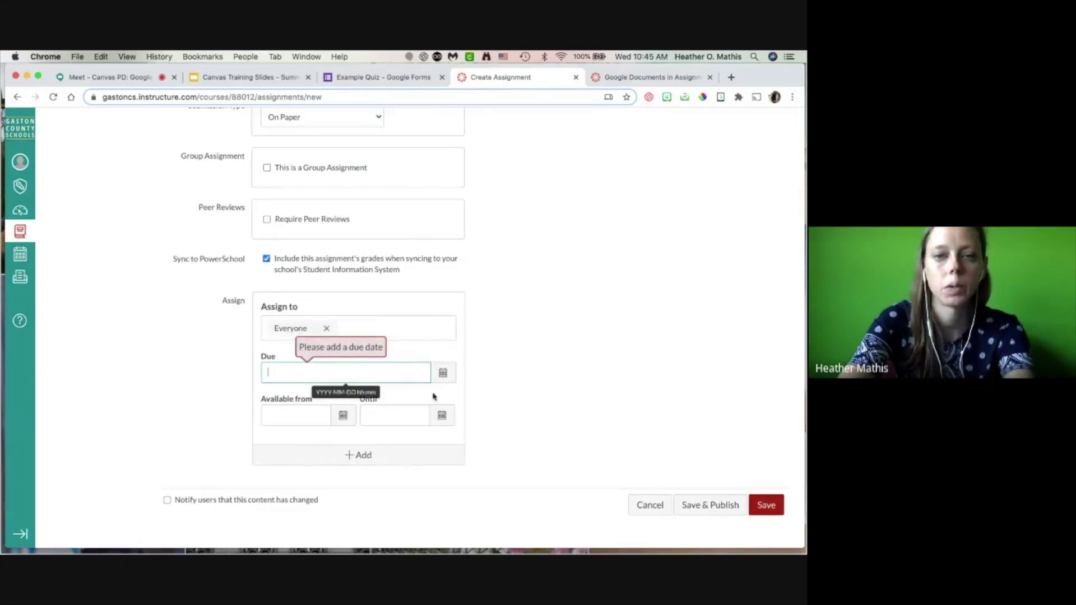
click(442, 373)
click(385, 458)
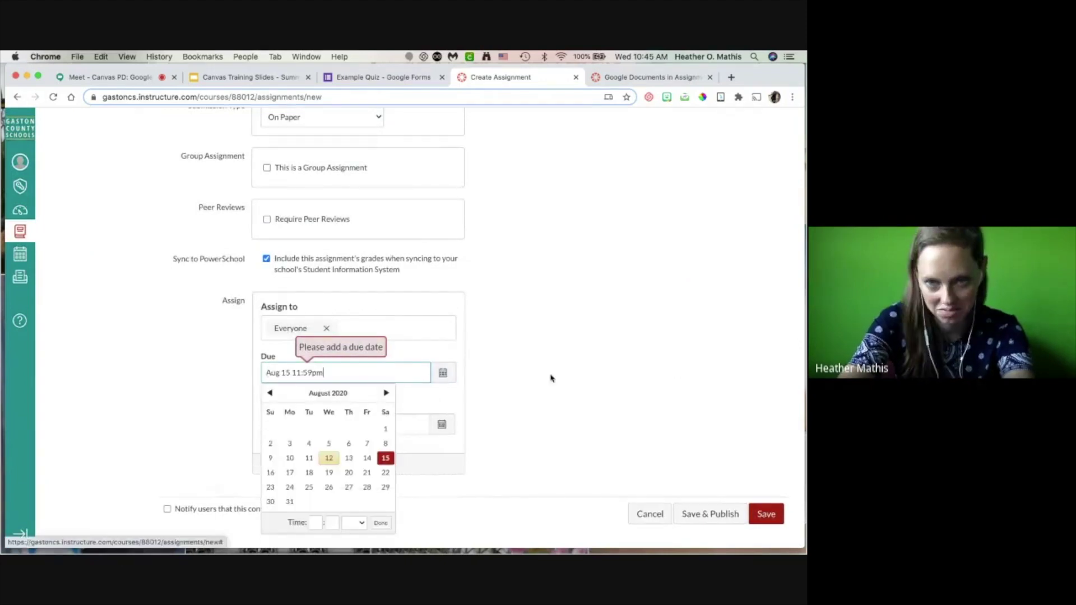
click(557, 377)
click(766, 514)
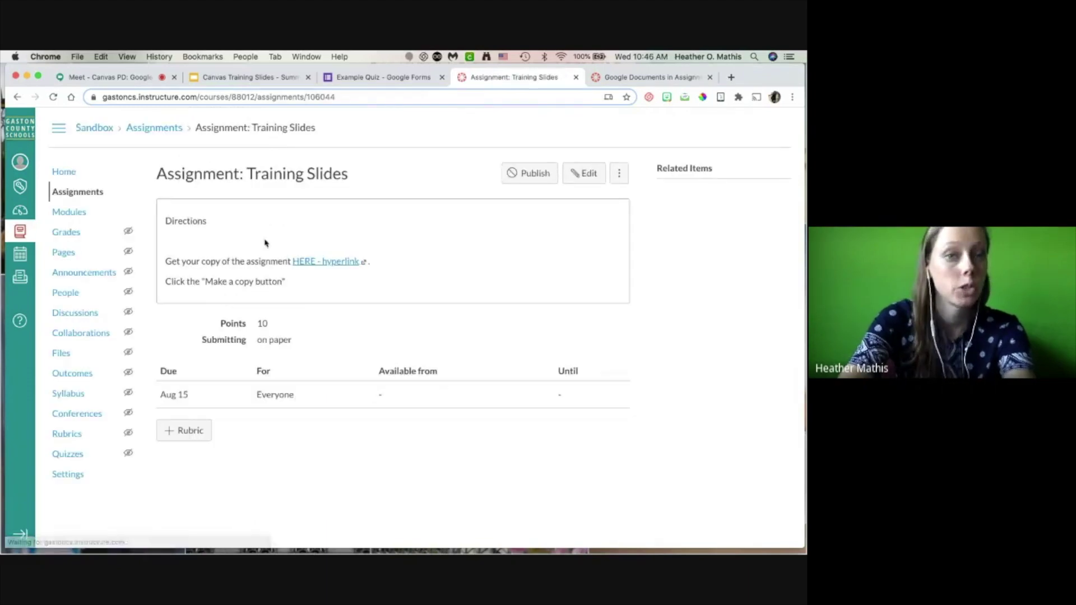
Step: Test the slides' copy link, then reopen 'Assignment: Training Slides' for editing
click(323, 262)
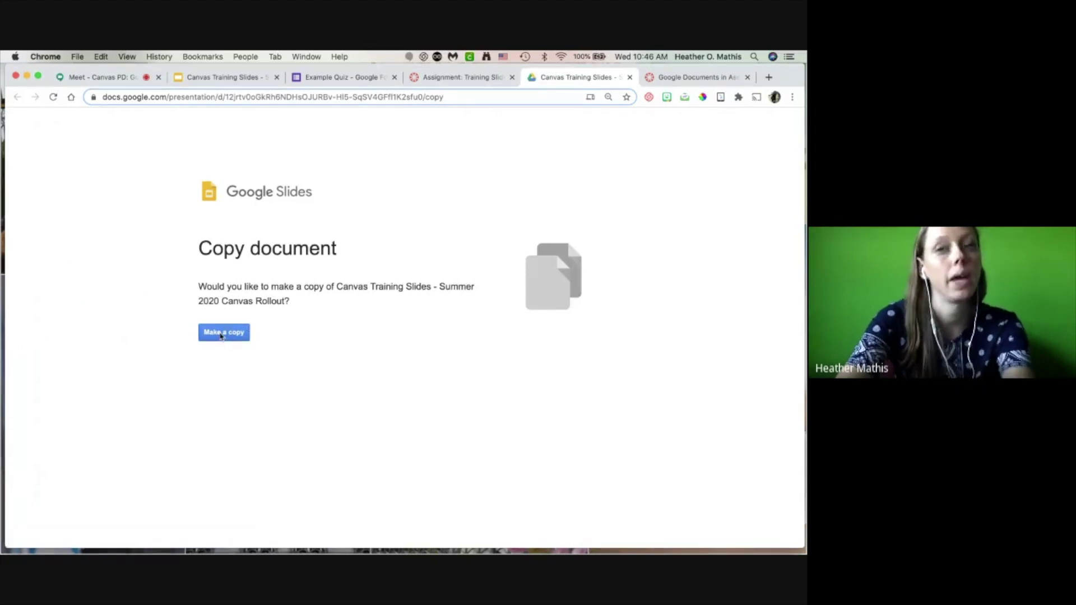
click(457, 78)
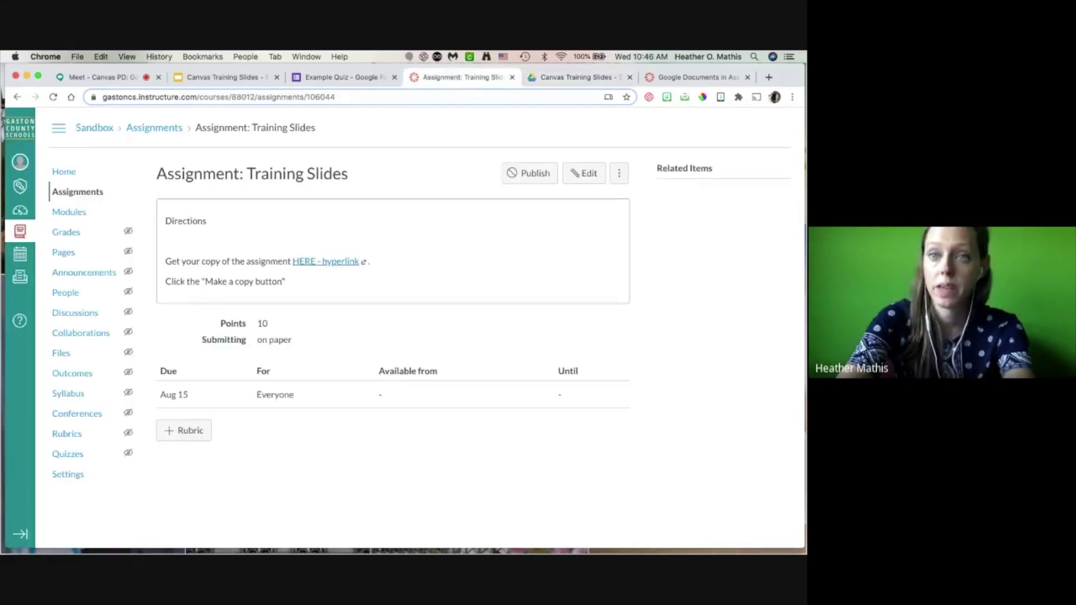
click(585, 174)
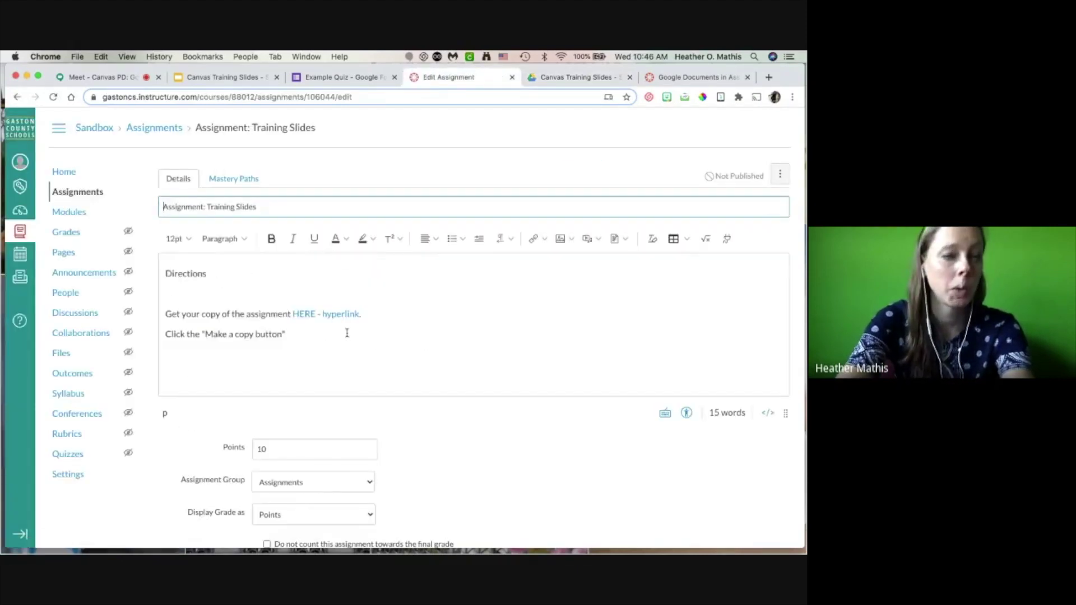
Step: Format both direction lines as a numbered list, leaving an empty third item
click(310, 336)
scroll(313, 334, down, 1)
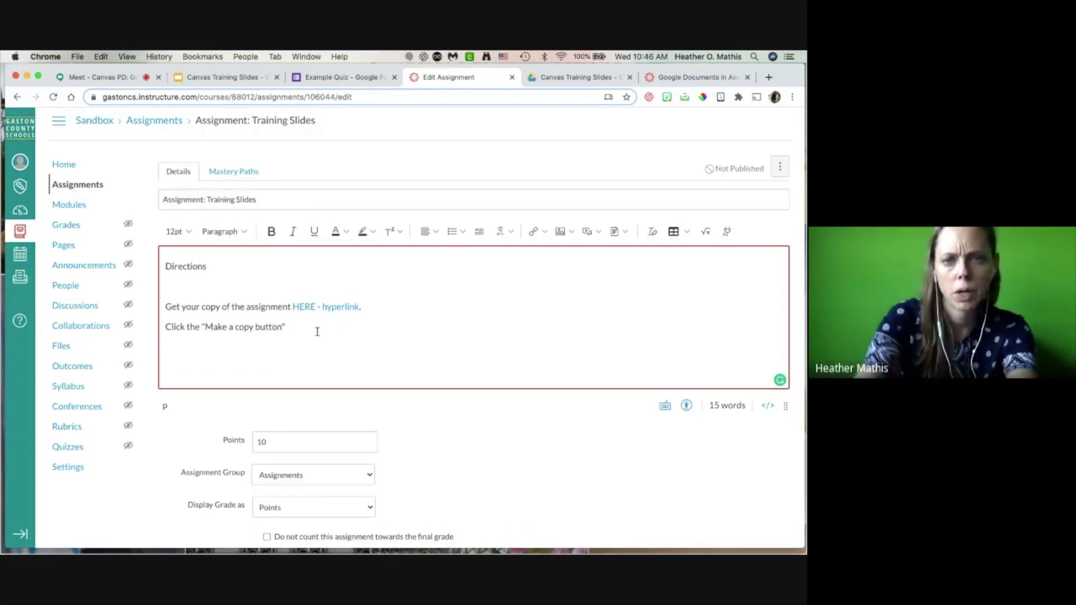
drag(166, 307, 348, 336)
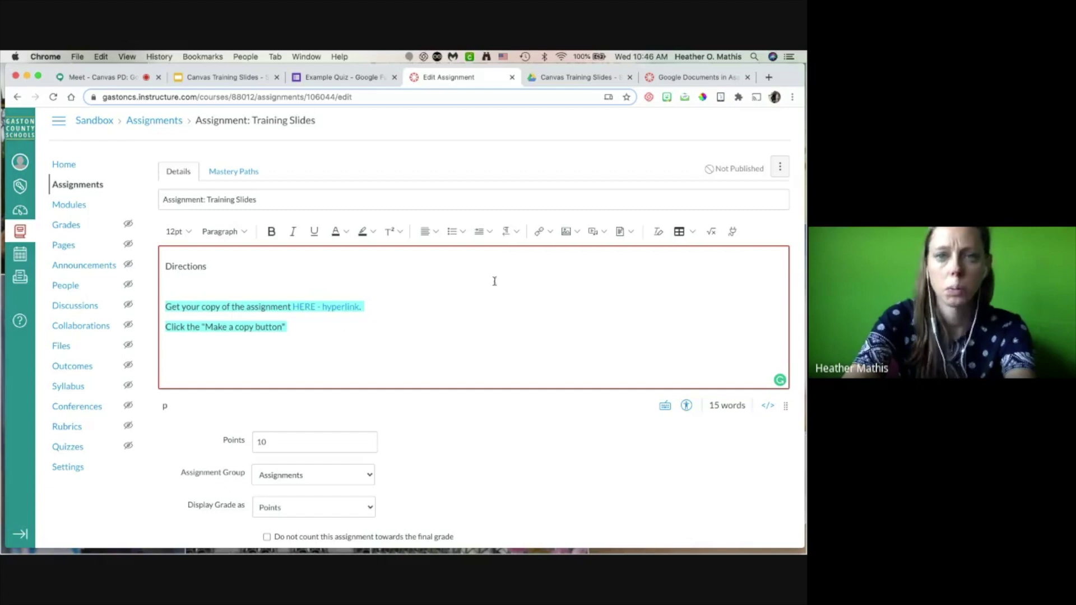
click(463, 233)
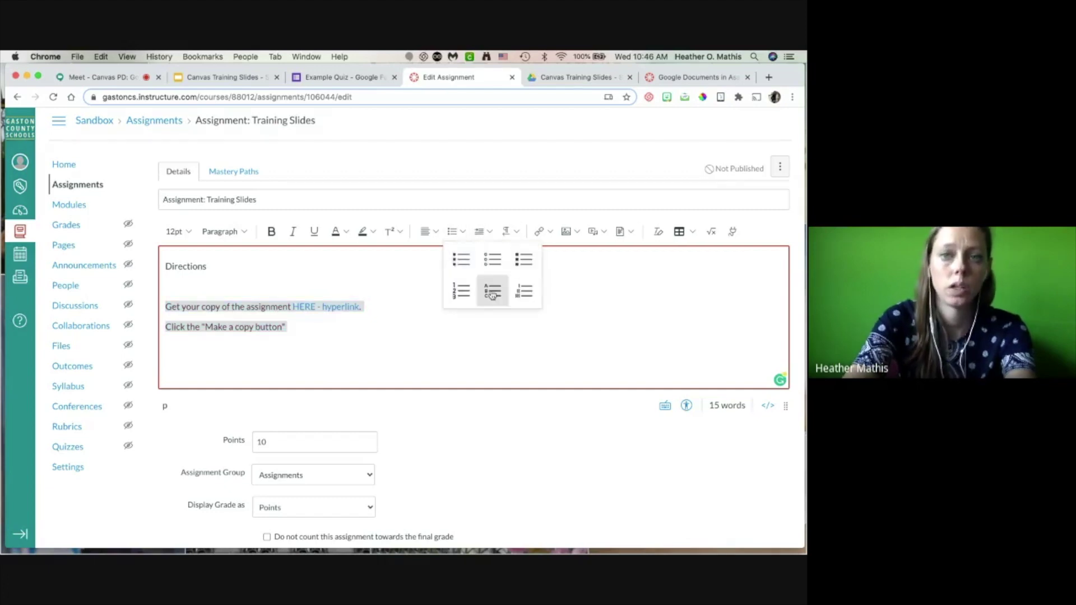
click(463, 301)
click(198, 327)
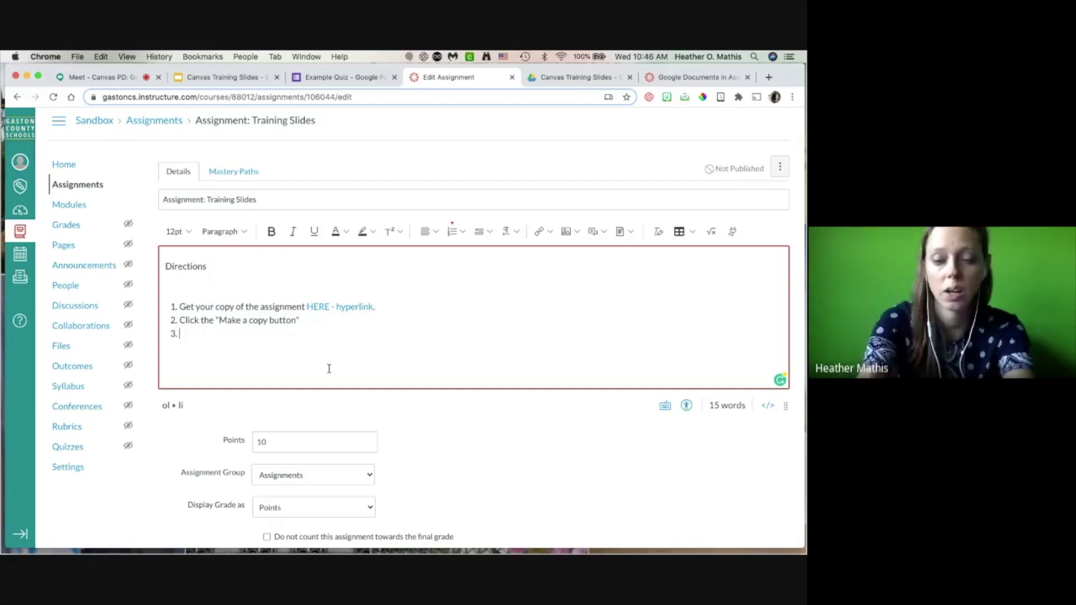
Step: Rename the copied deck, replacing 'Copy of' in its title with the teacher's name
click(566, 77)
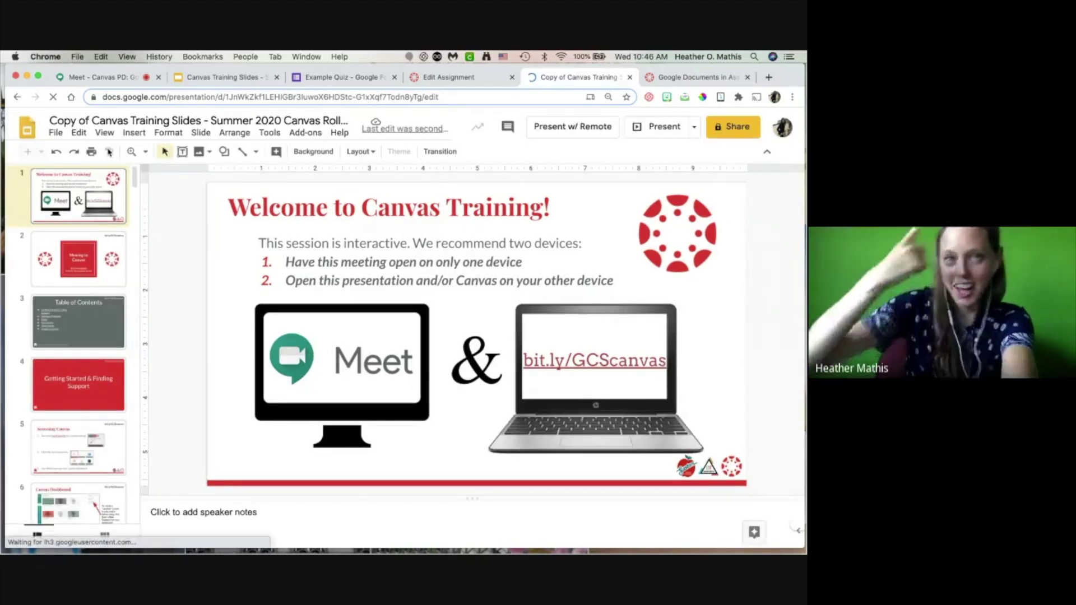
click(87, 131)
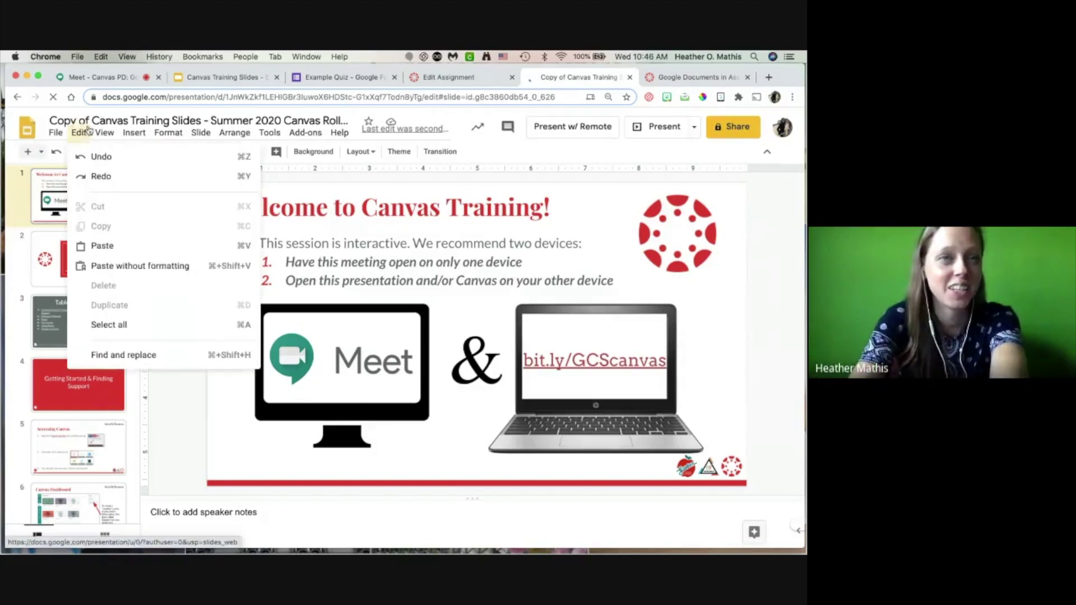
click(71, 121)
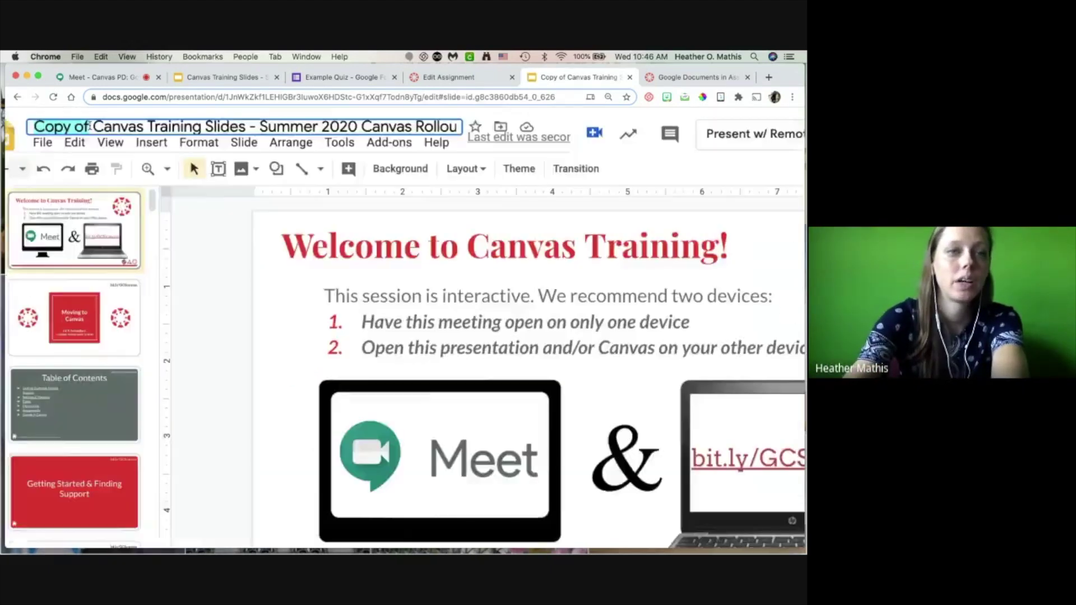
text(Heathe)
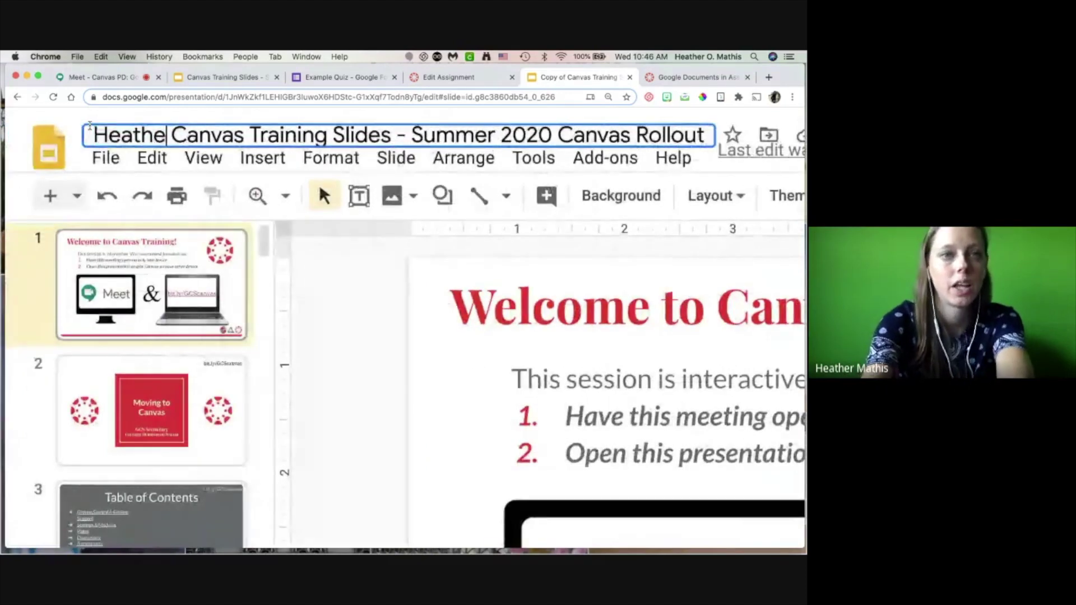
text(r Mathis -)
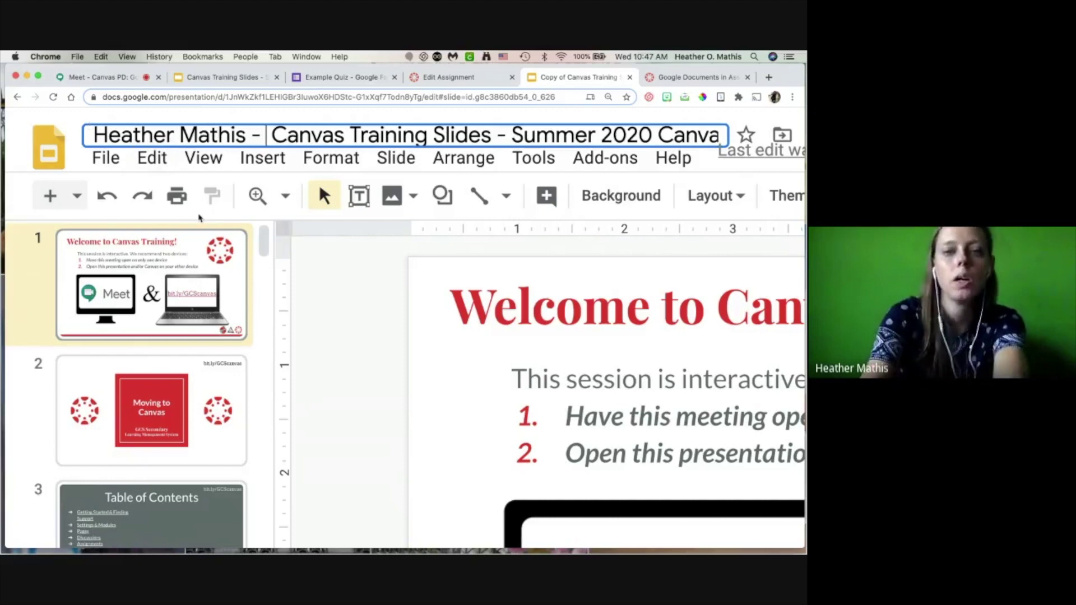
click(358, 286)
Step: Return through the open tabs to the Canvas Edit Assignment page
scroll(360, 287, down, 2)
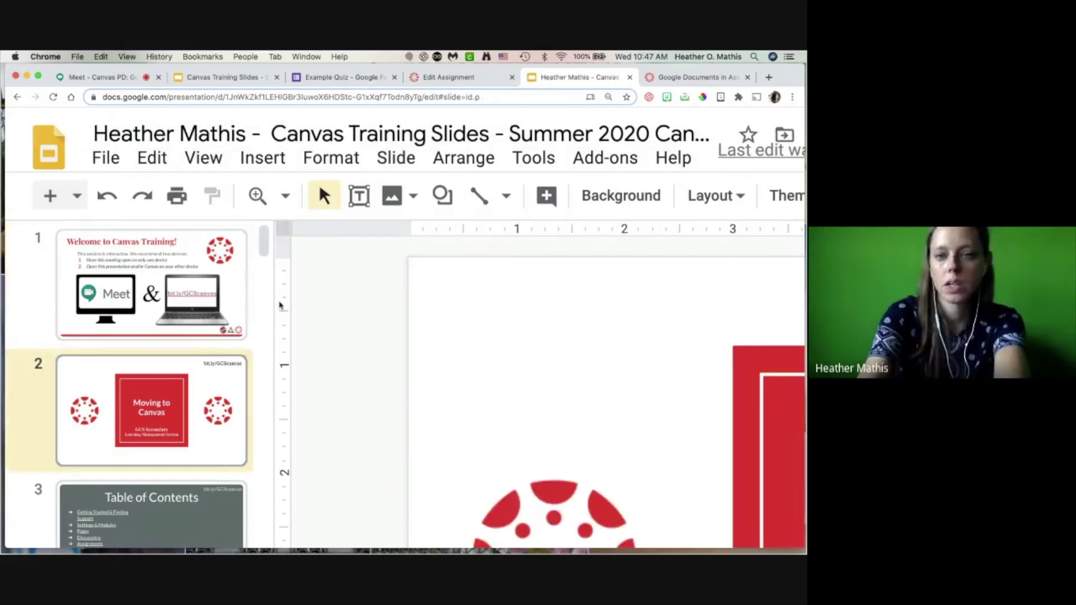
scroll(280, 304, down, 5)
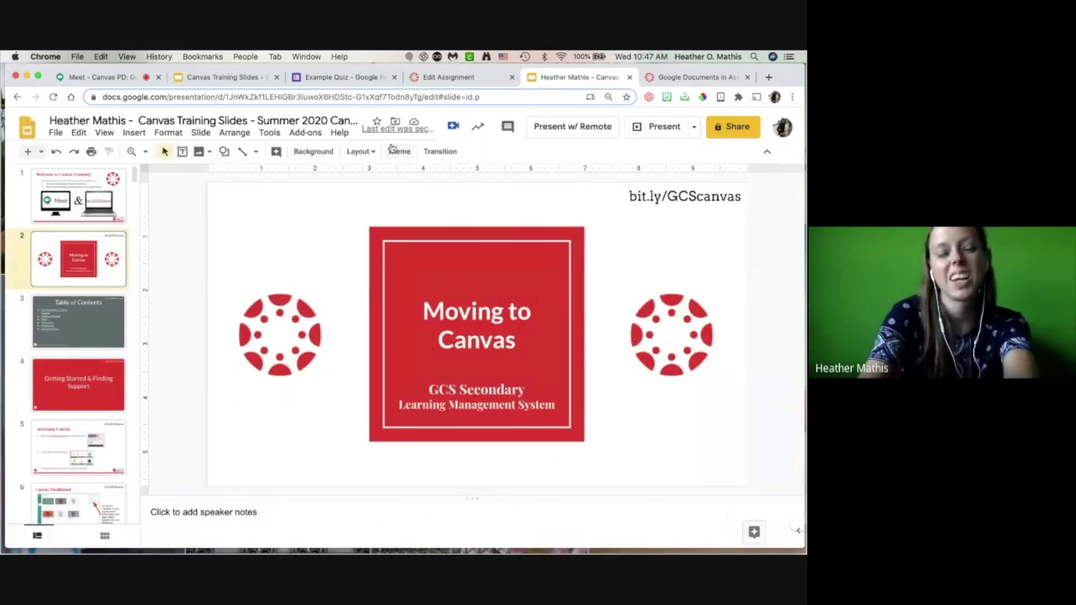
click(337, 79)
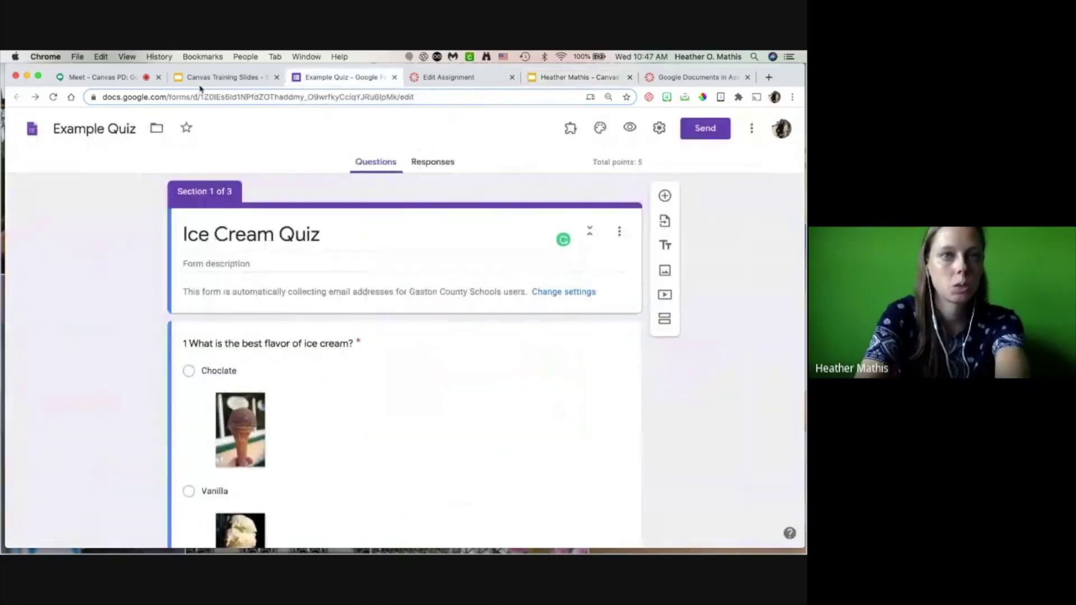
click(211, 76)
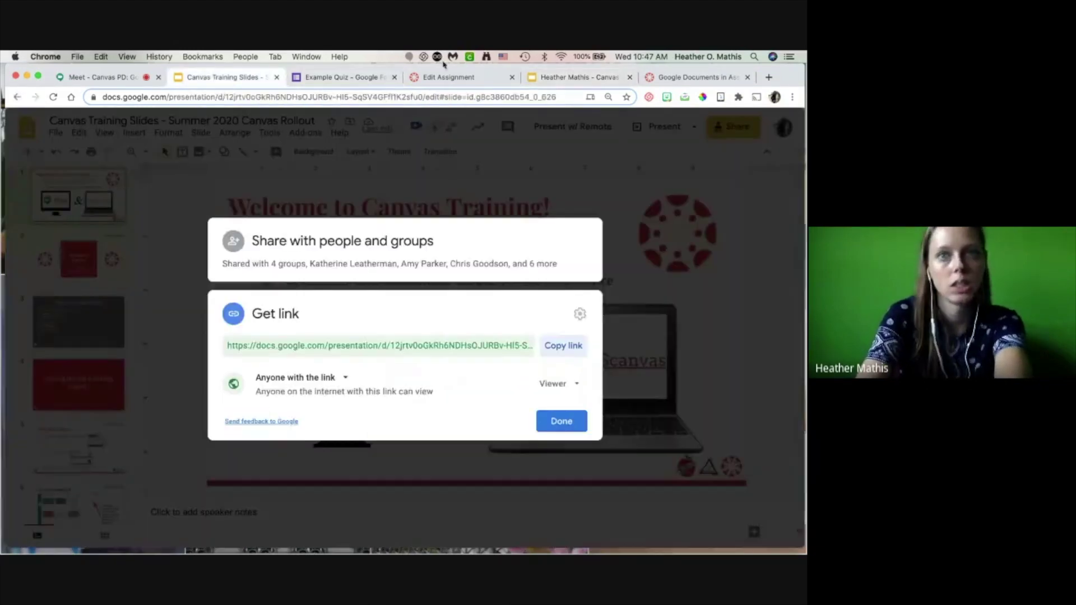
click(457, 79)
scroll(253, 359, down, 1)
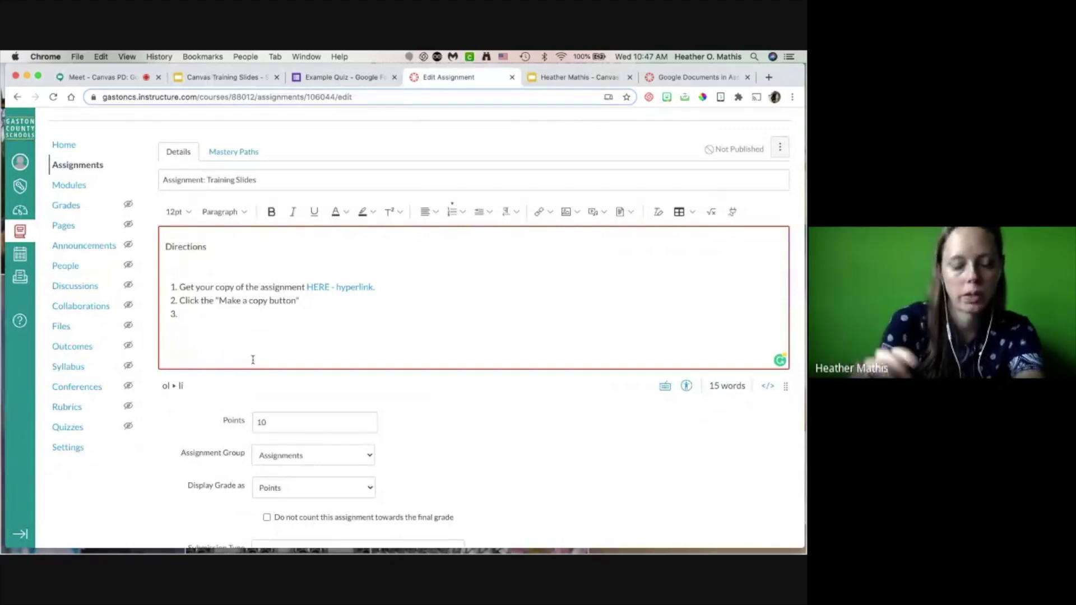
Step: Add direction step 3 'Write your name on the assignment' and step 4 'Open this assignment'
text(Write your )
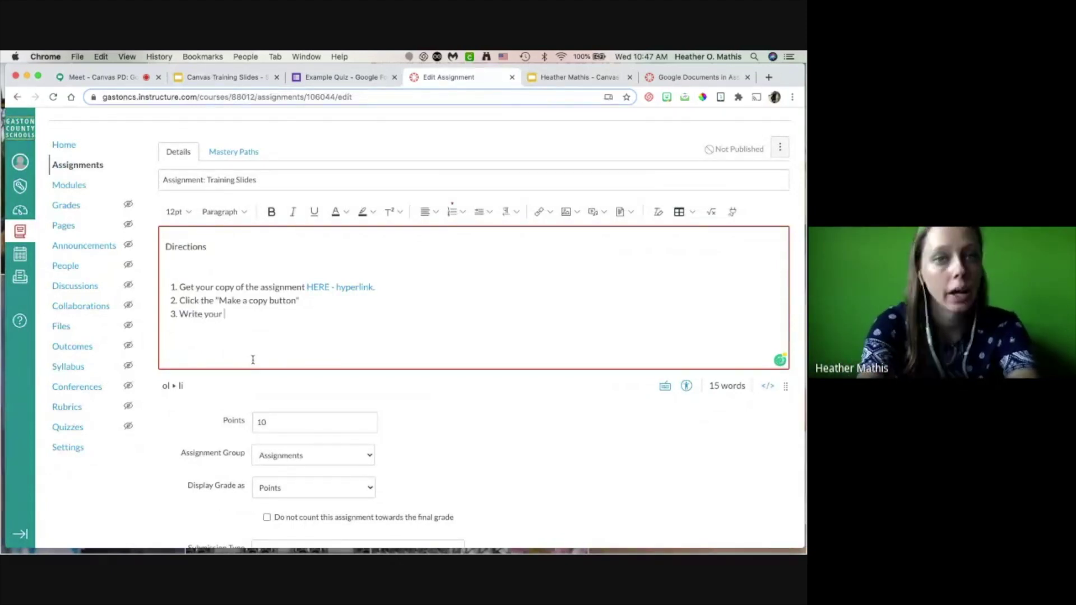
text(name on the assi)
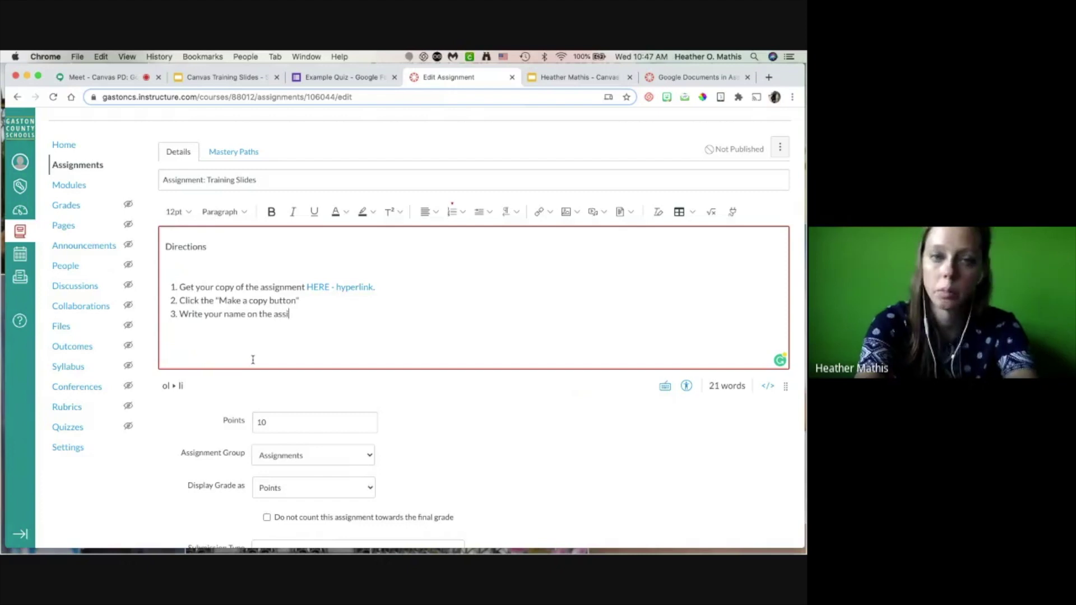
text(gnment 4. O)
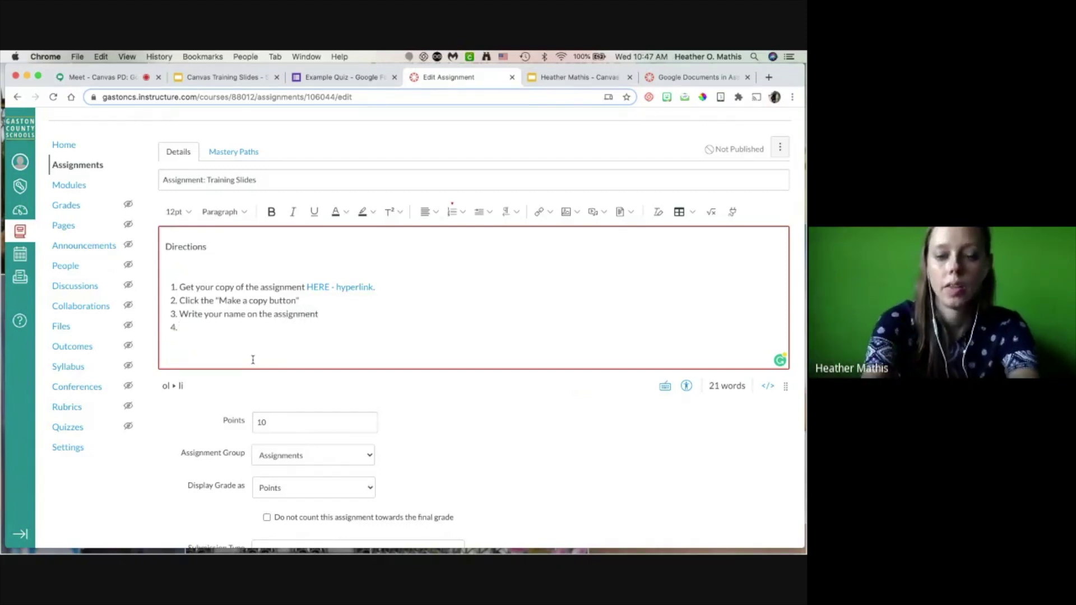
text(pen this assignment)
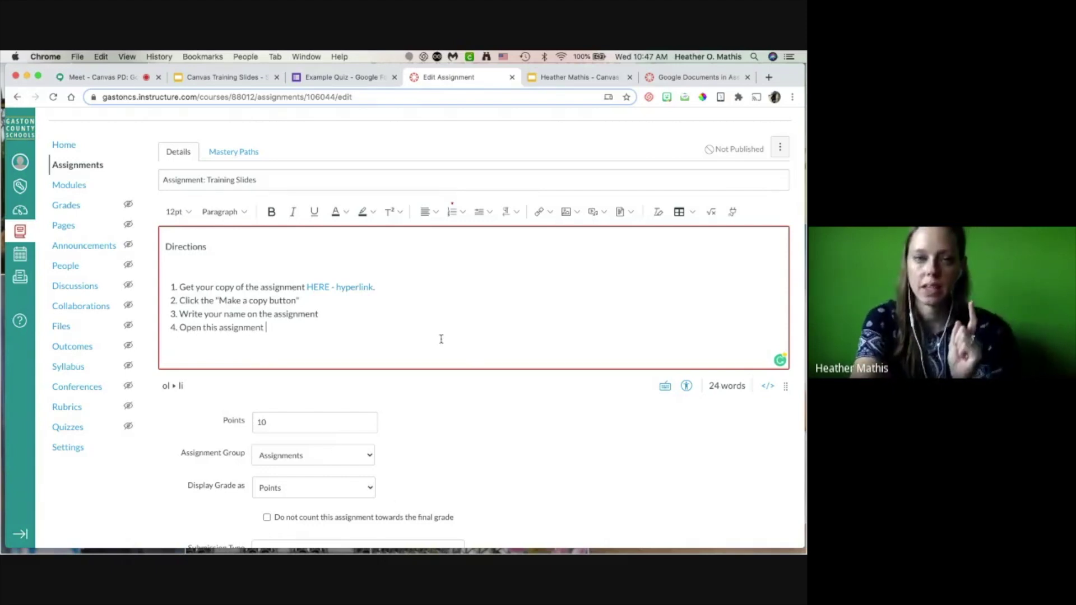
scroll(441, 339, up, 1)
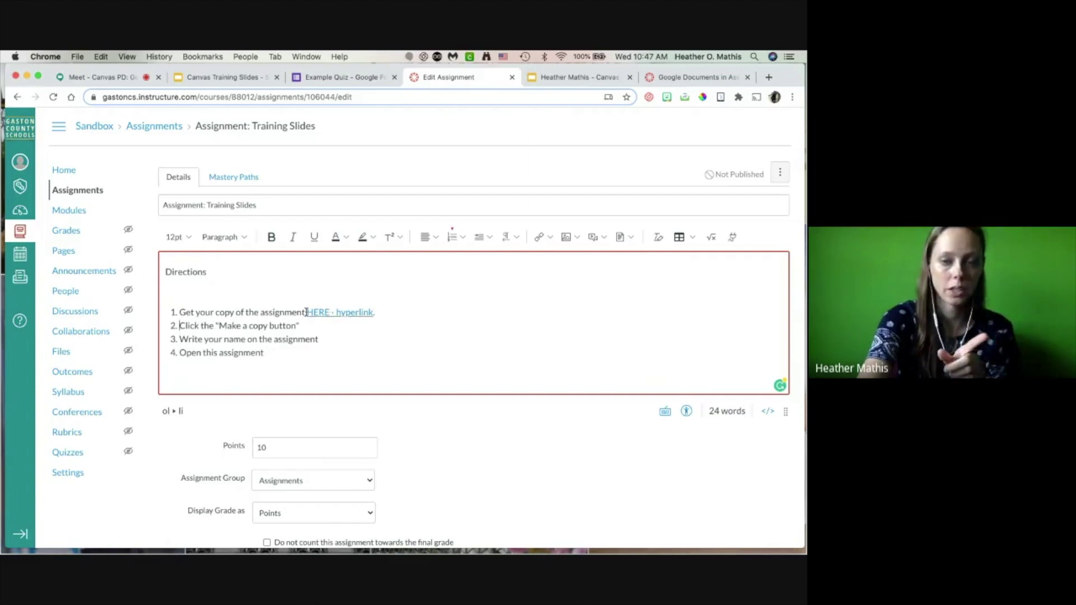
Step: Set the submission type to Online, allowing only File Uploads as the entry option
scroll(339, 311, down, 5)
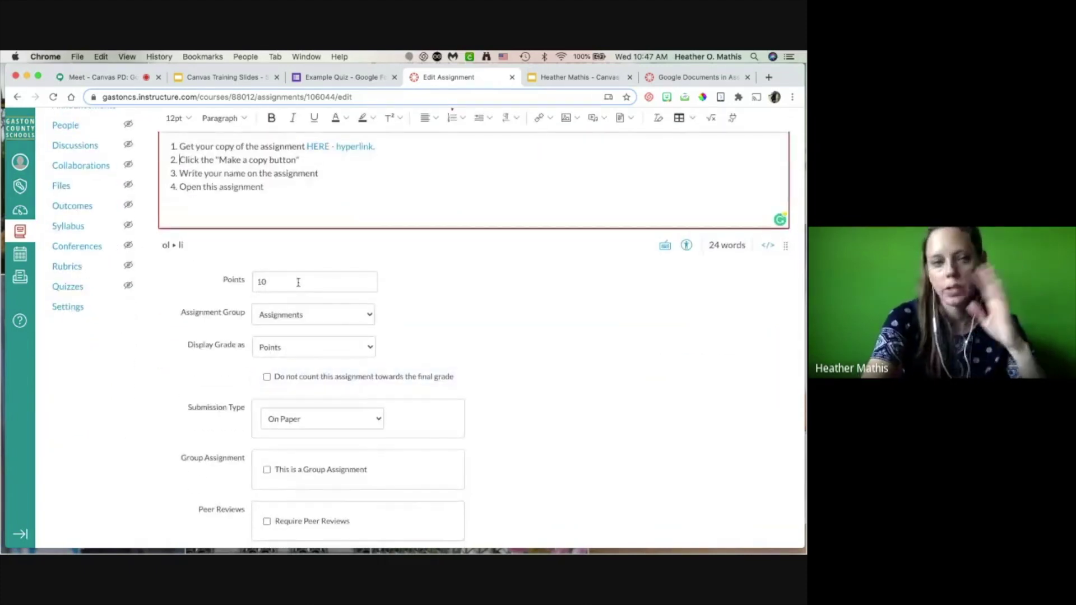
scroll(339, 338, down, 4)
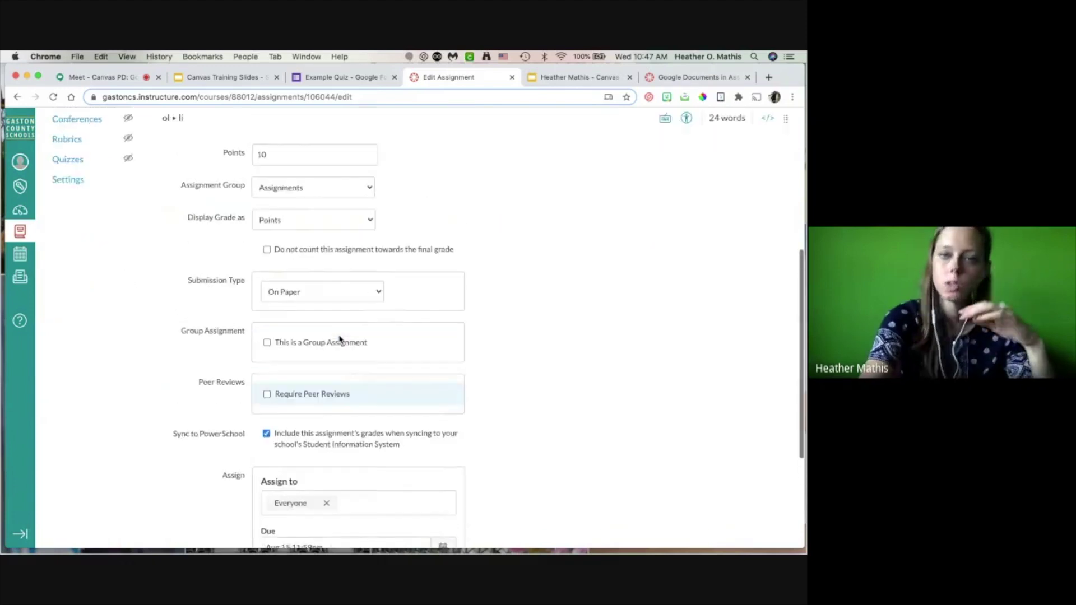
scroll(339, 339, up, 2)
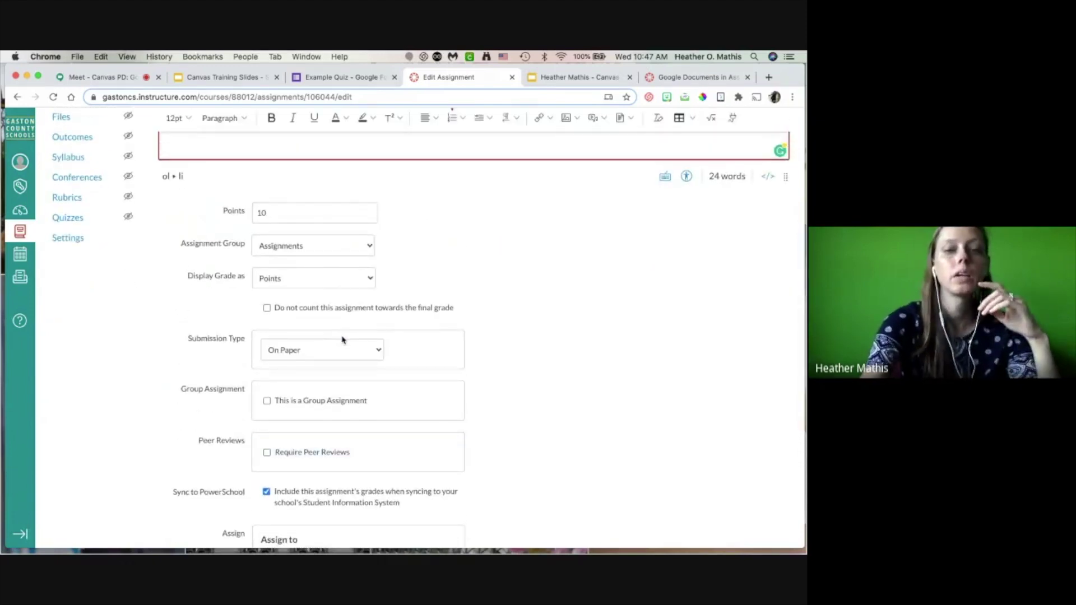
scroll(343, 339, up, 5)
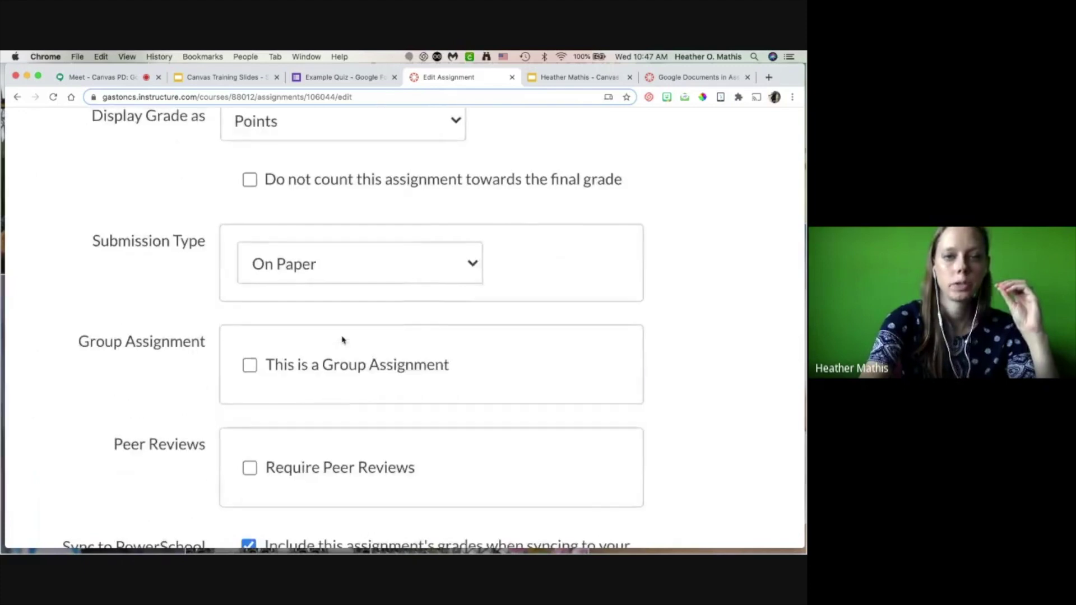
scroll(141, 284, down, 2)
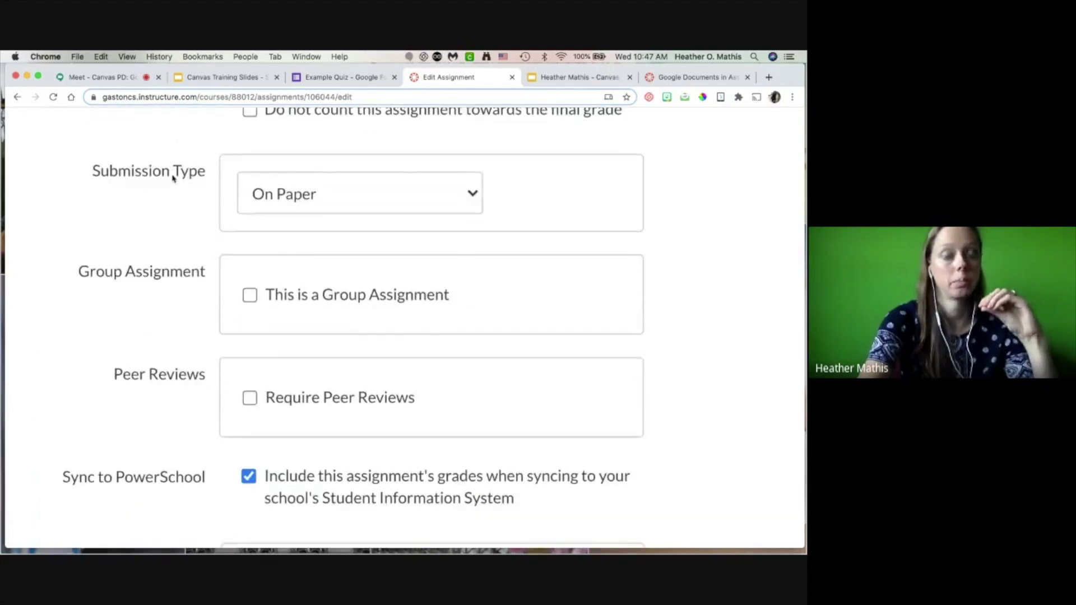
click(349, 201)
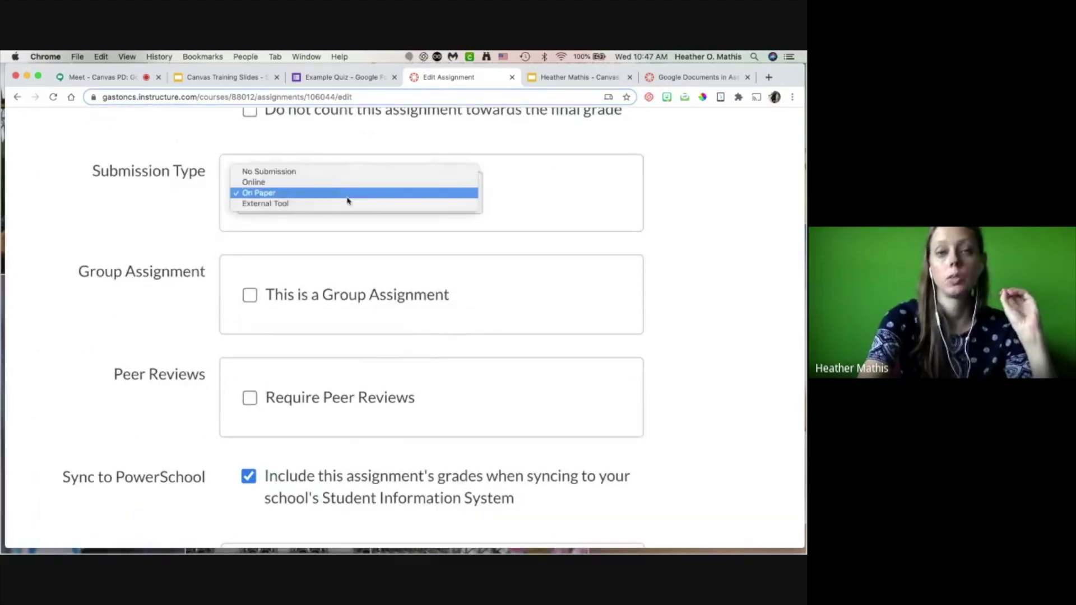
click(302, 184)
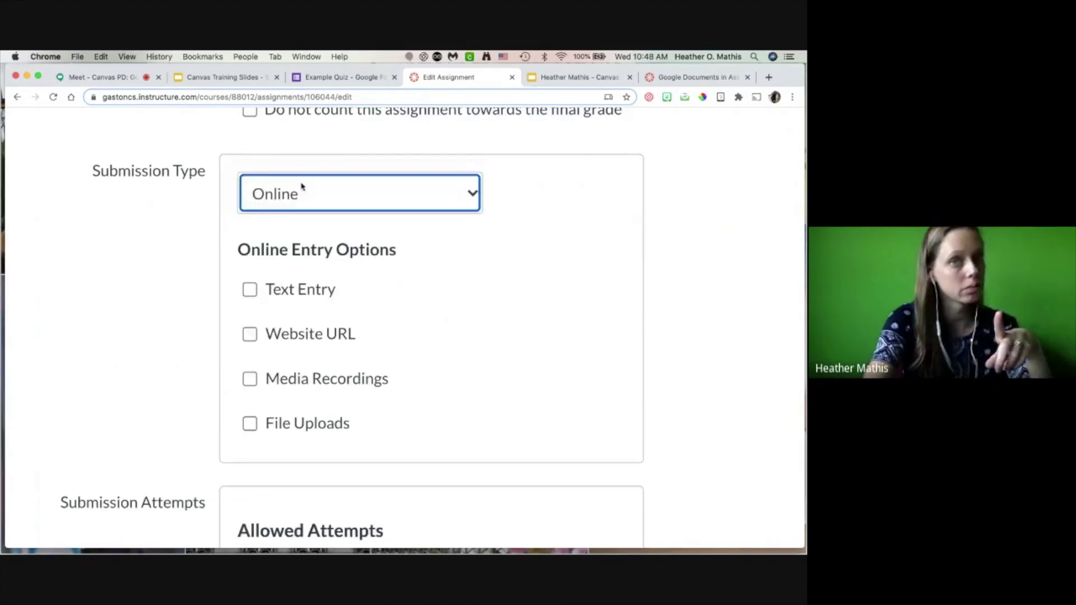
click(250, 427)
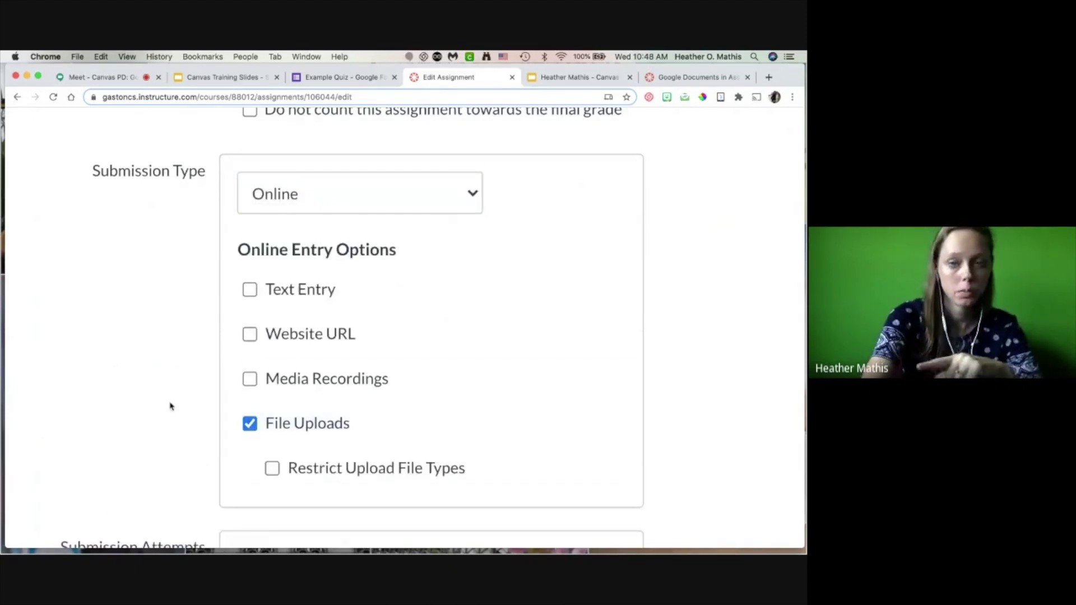
click(251, 336)
click(251, 336)
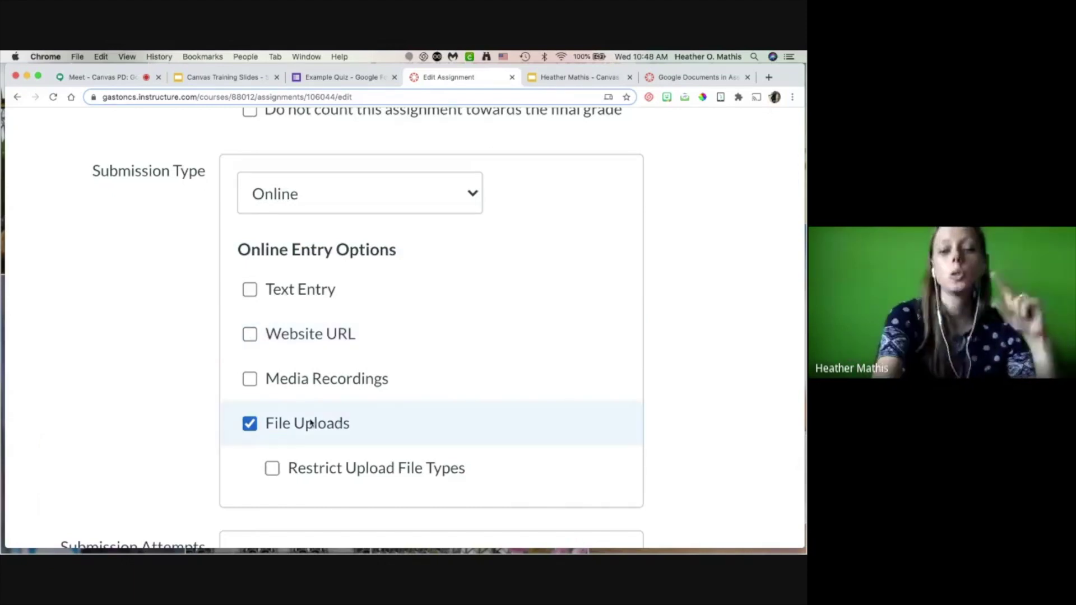
scroll(190, 432, down, 2)
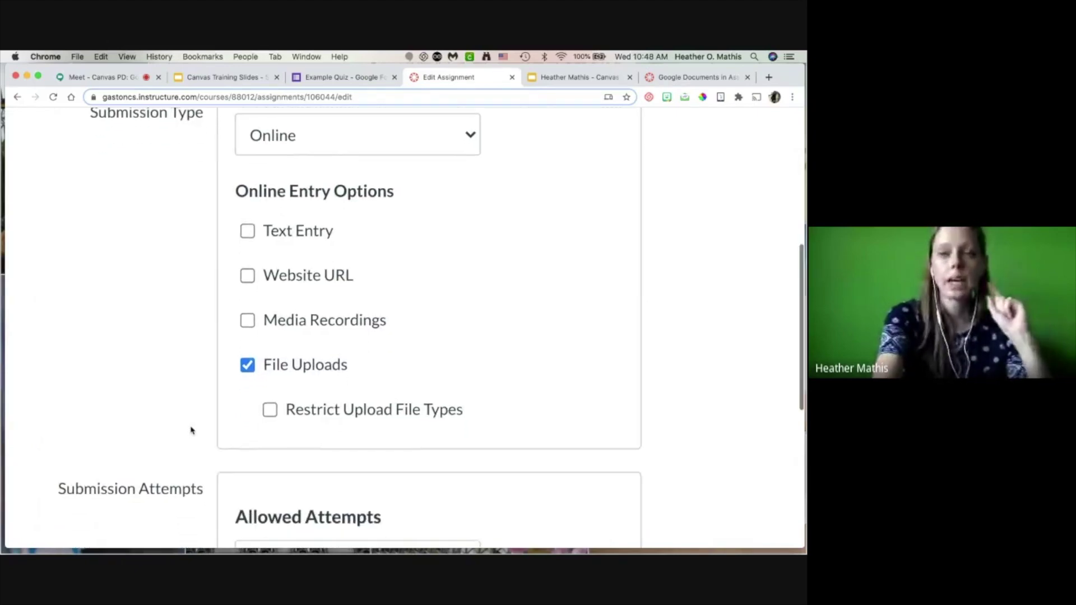
Step: Read the Option 1 'Changing the URL' steps on the comparison page, then return to the assignment editor
click(701, 78)
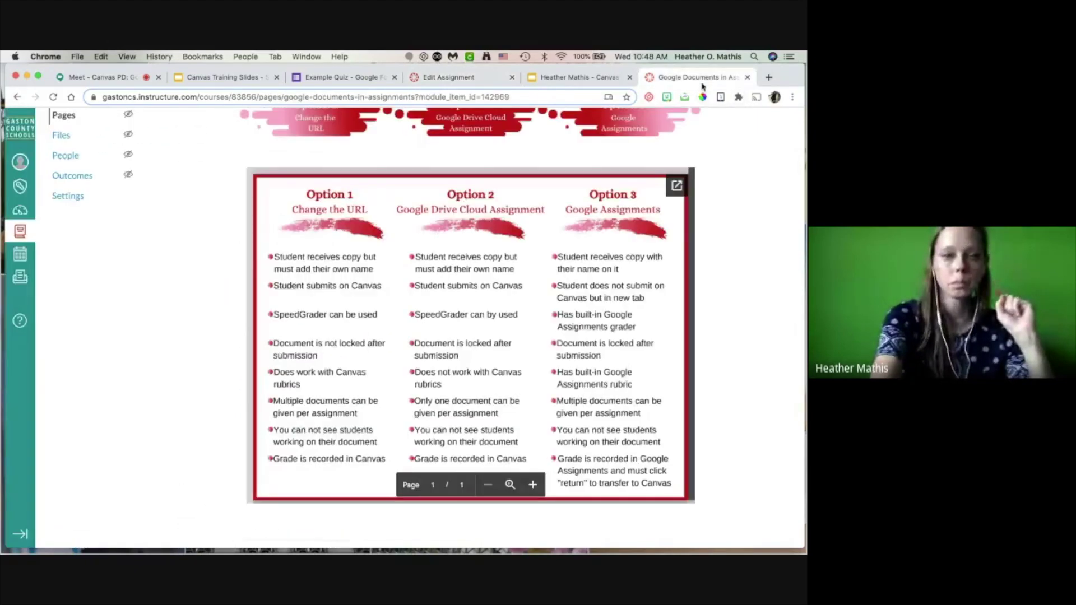
scroll(304, 287, up, 3)
click(312, 198)
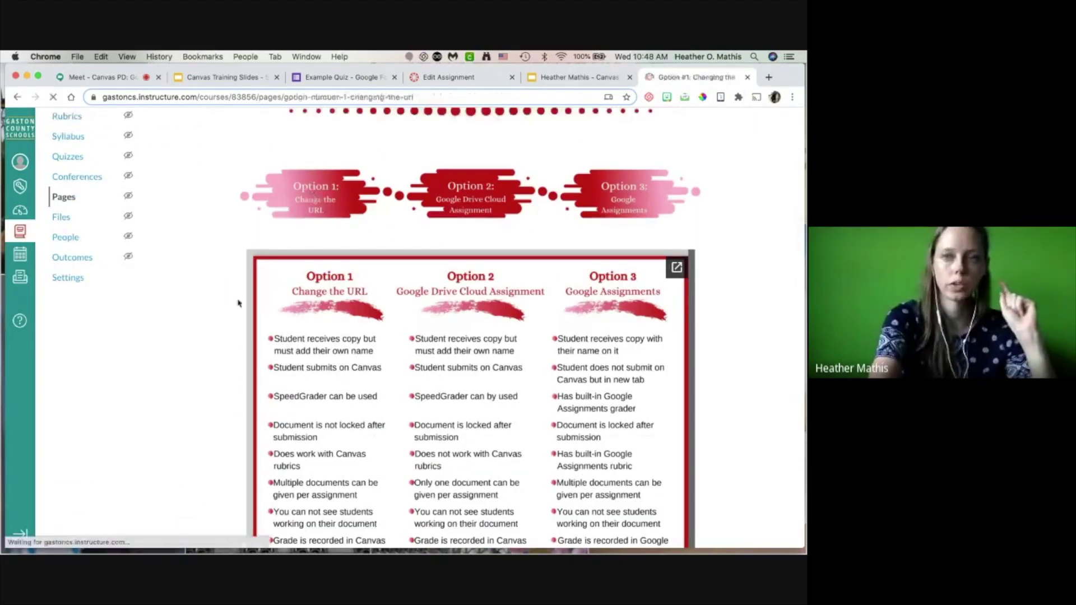
scroll(446, 307, down, 18)
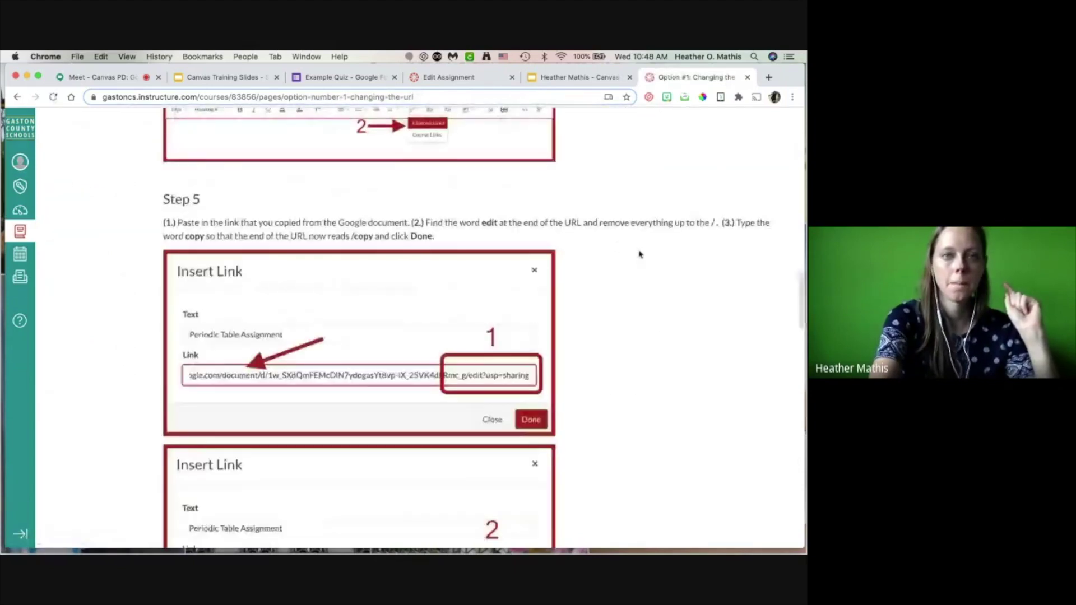
scroll(640, 254, down, 10)
scroll(640, 254, down, 5)
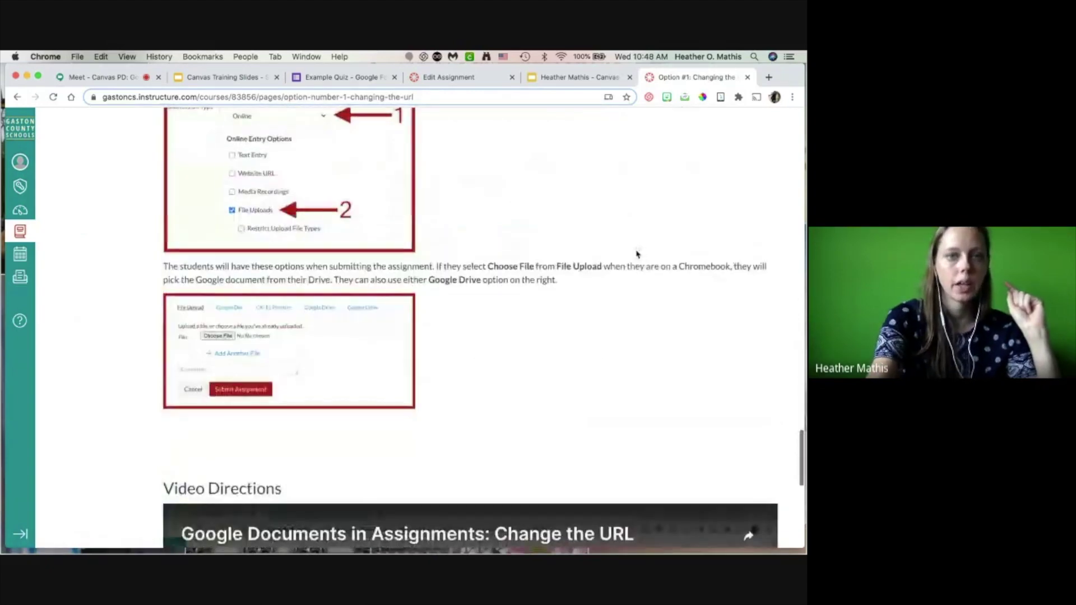
scroll(346, 435, up, 5)
scroll(346, 436, down, 5)
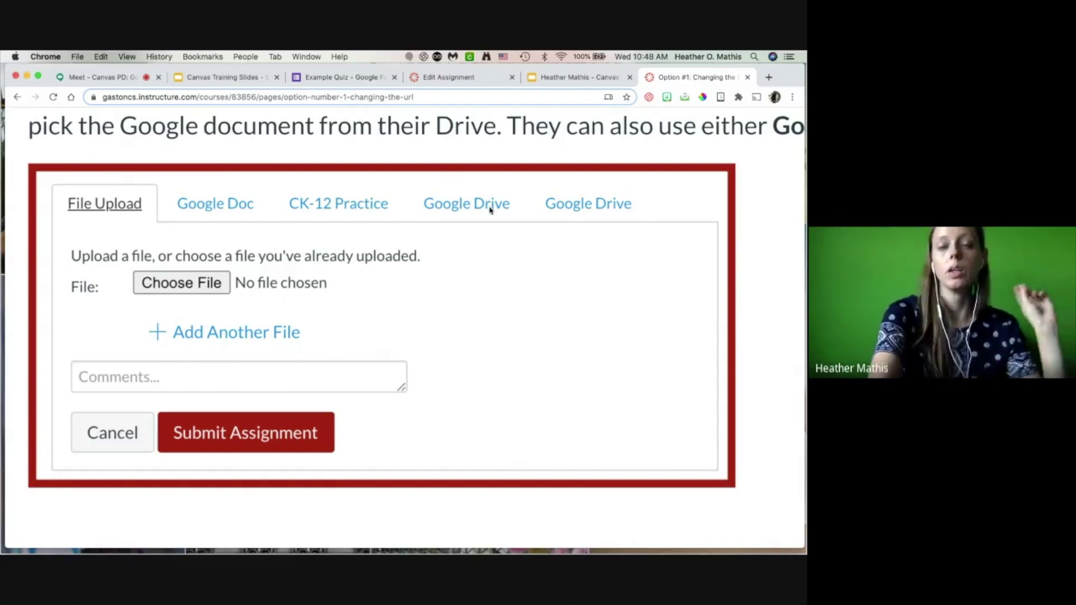
click(465, 77)
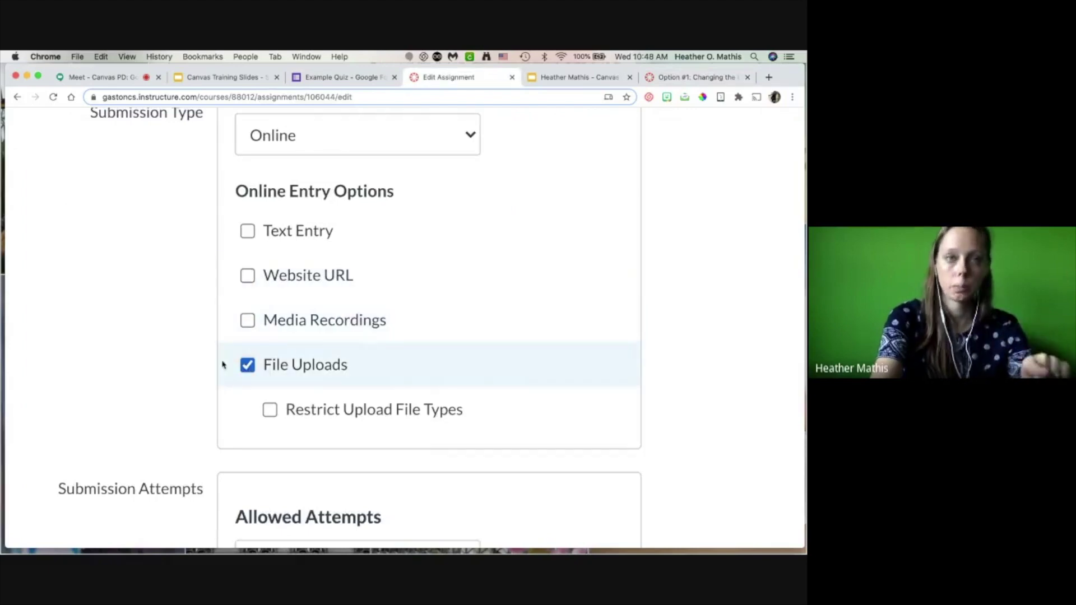
Step: Check the HERE hyperlink in the directions and save the Training Slides assignment
key(super+0)
scroll(222, 305, up, 5)
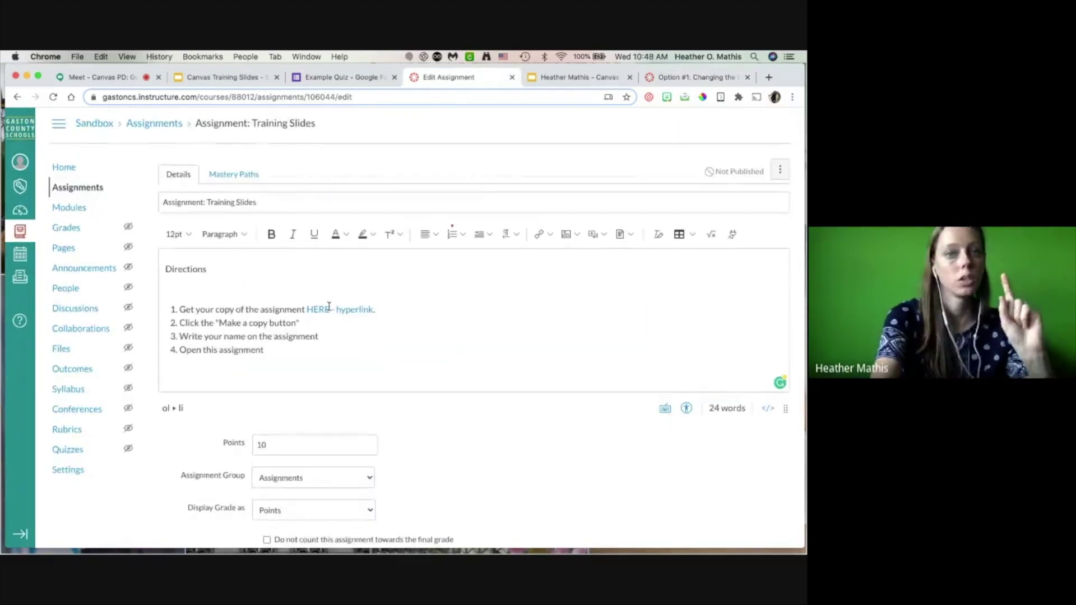
click(331, 312)
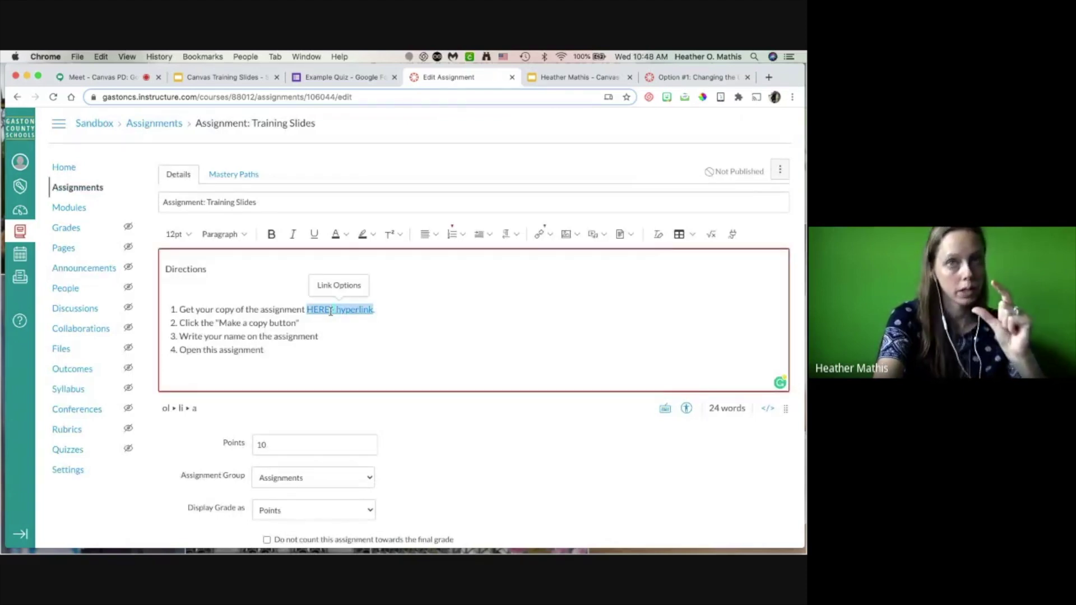
scroll(331, 311, down, 5)
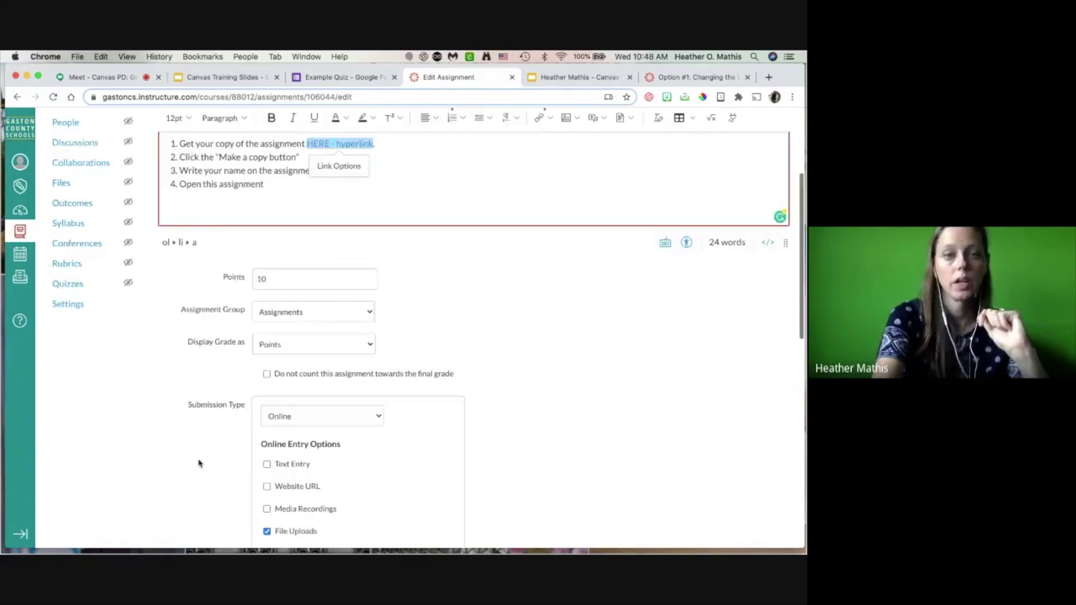
scroll(297, 482, down, 3)
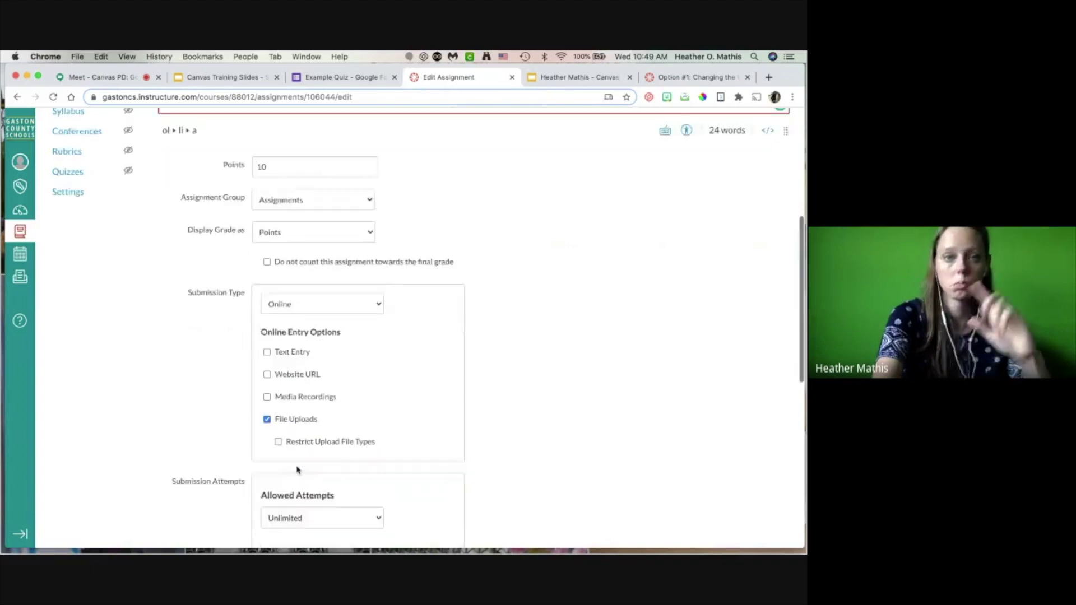
scroll(297, 469, down, 7)
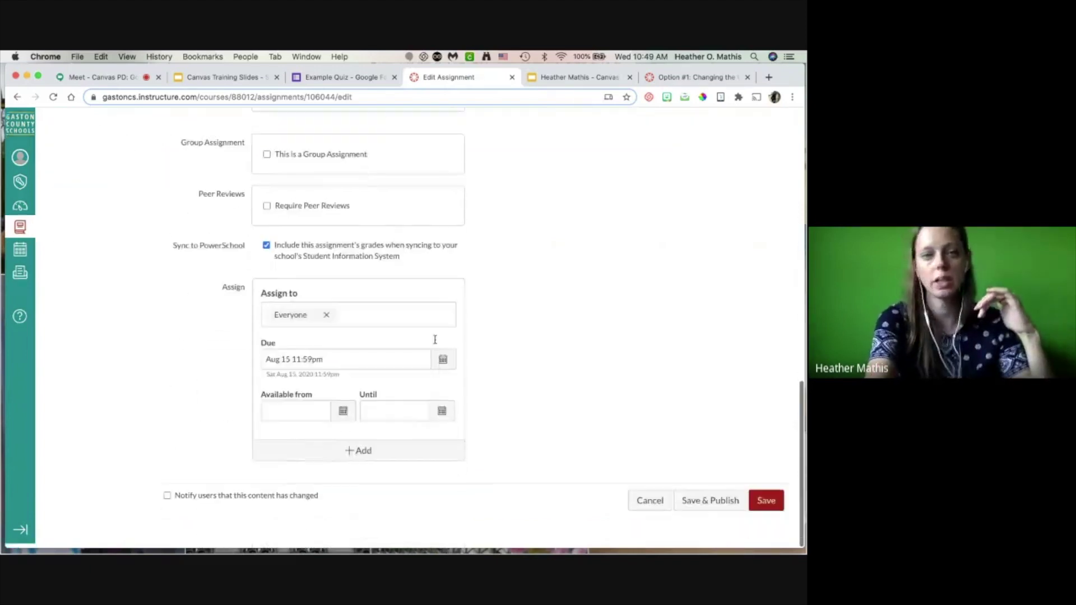
click(767, 506)
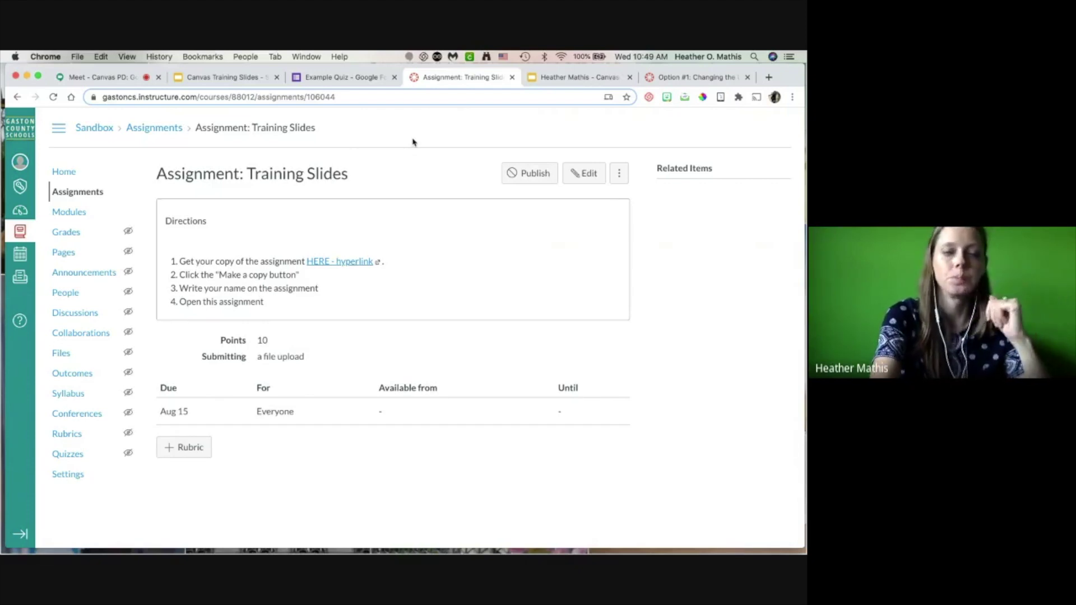
Step: From the Sandbox course's Assignments list, start a new assignment
click(80, 192)
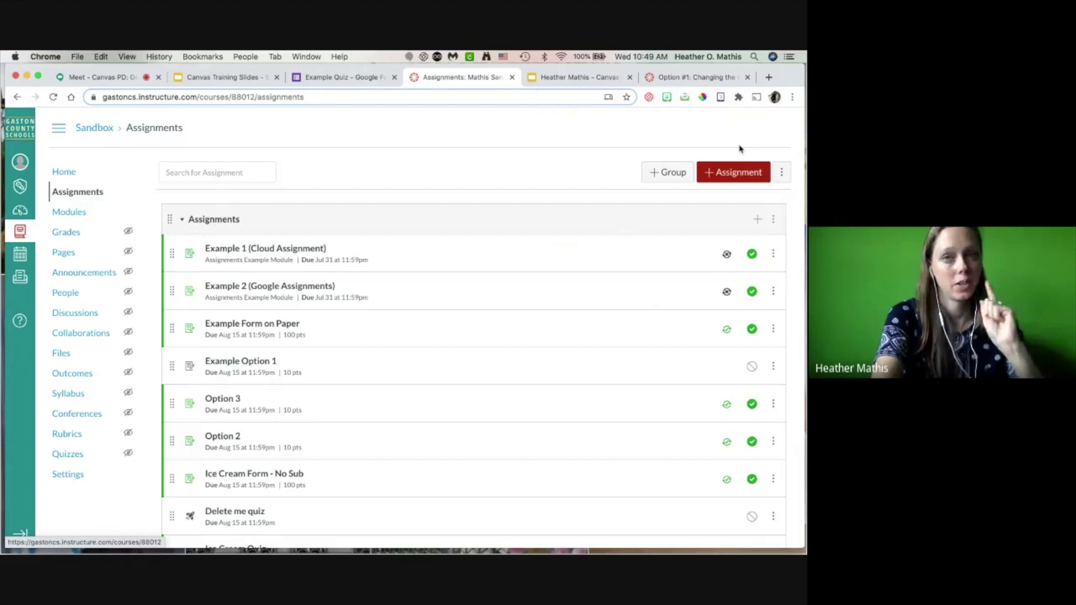
click(732, 174)
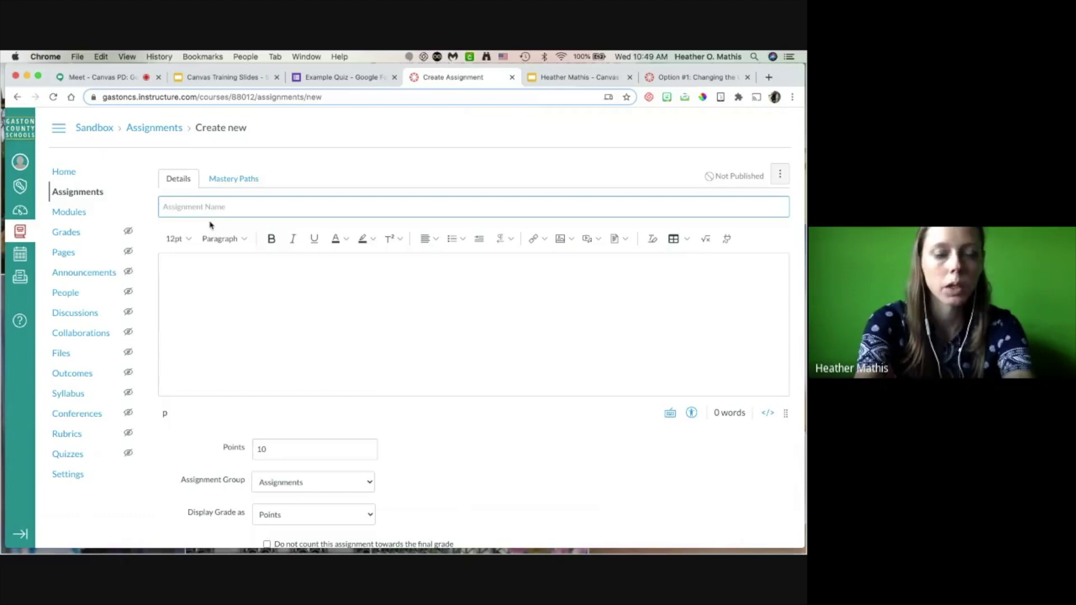
Step: Title the assignment 'Google Drive Cloud' and write 'Directions' as the description's first line
text(C)
key(BackSpace)
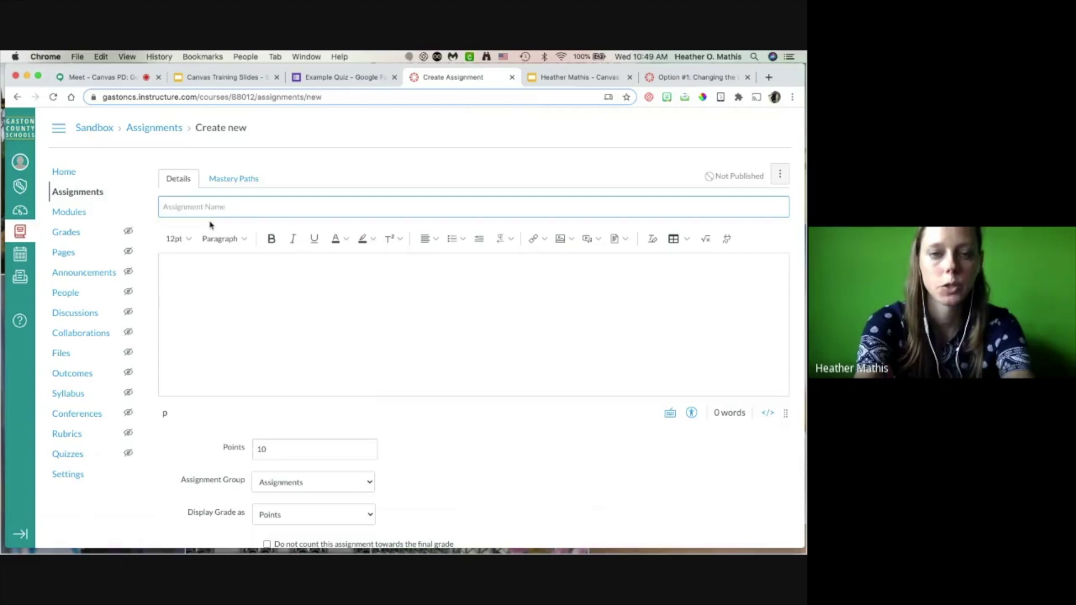
text(Googl)
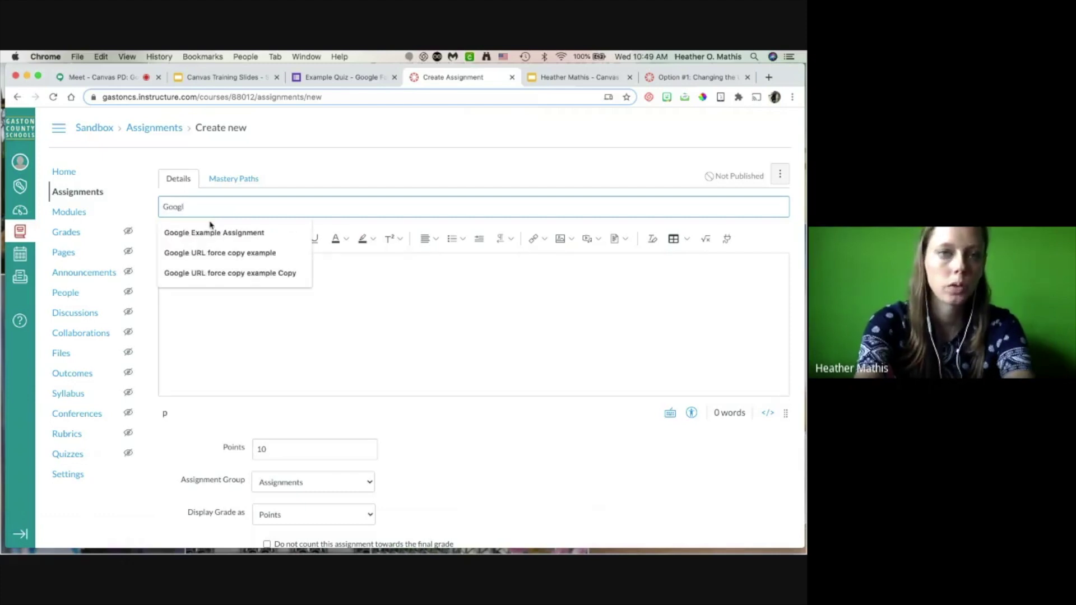
text(e Drive Cloud)
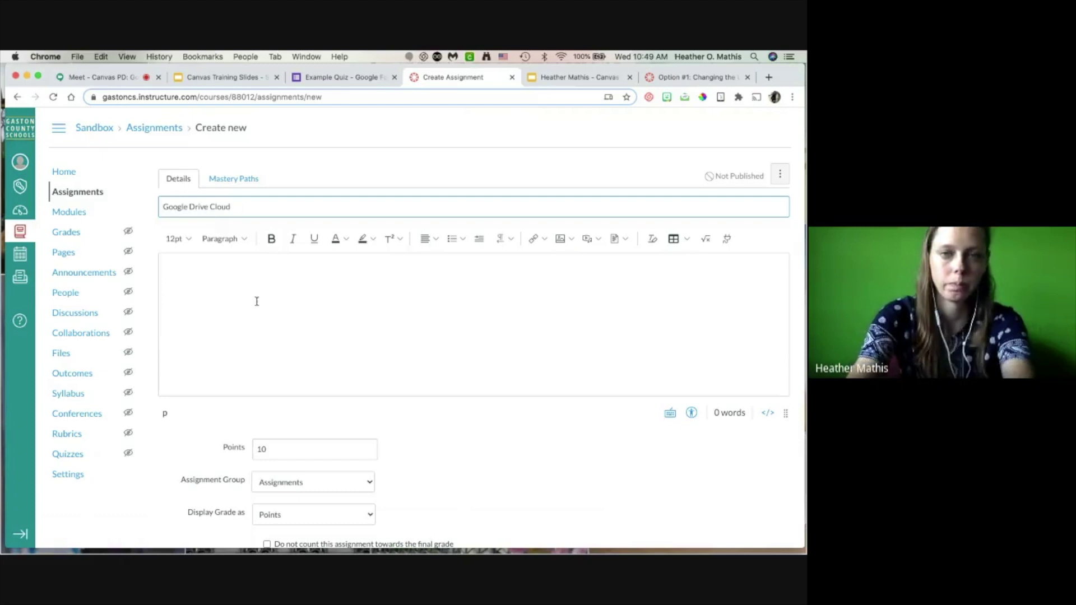
click(203, 268)
scroll(201, 266, down, 1)
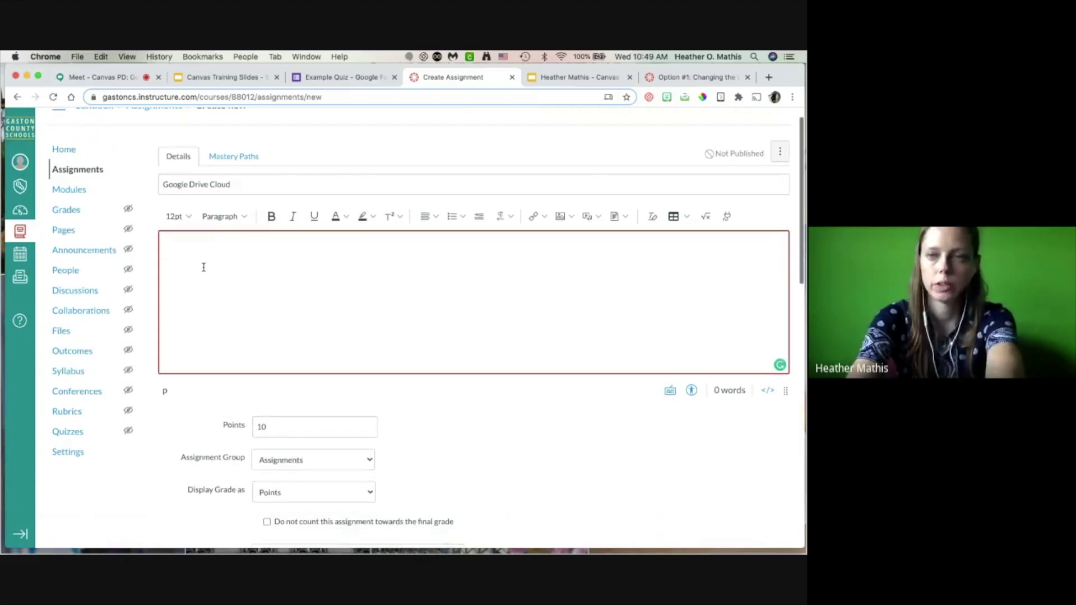
scroll(293, 155, up, 1)
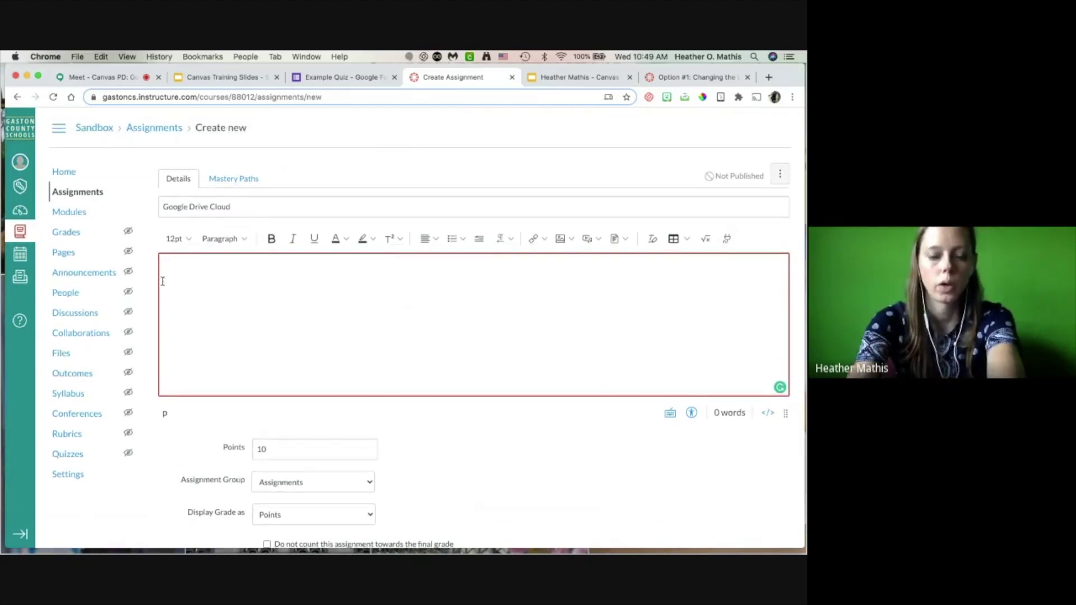
text(Directions)
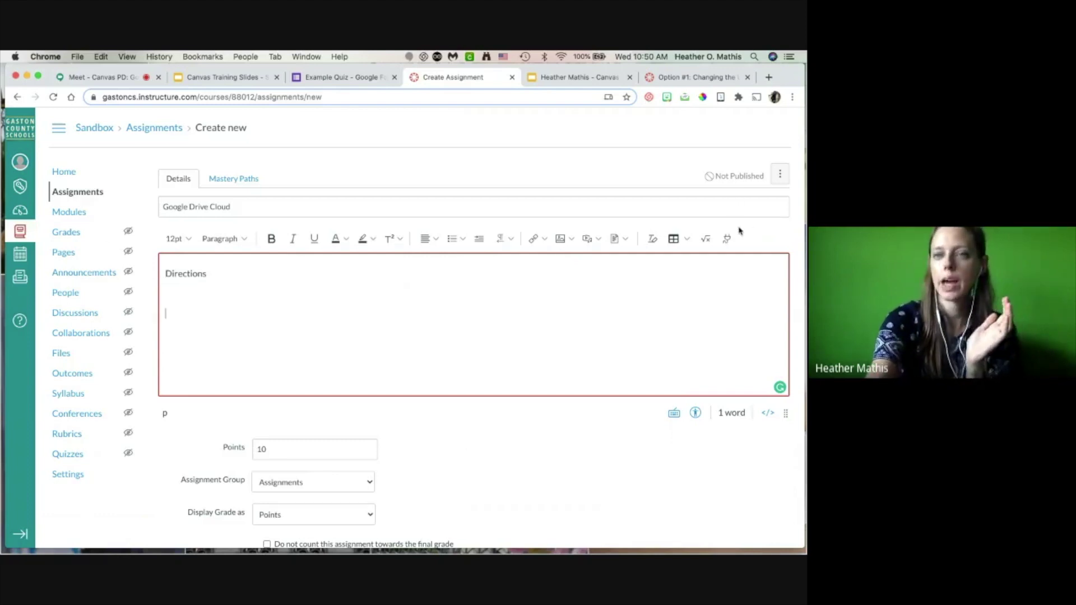
scroll(739, 231, up, 5)
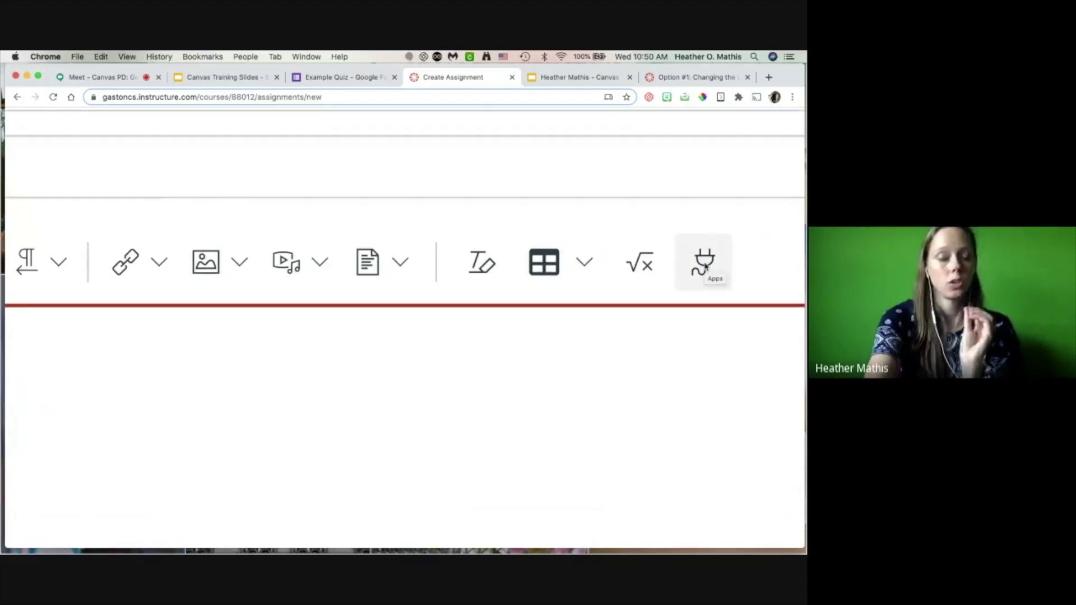
click(705, 266)
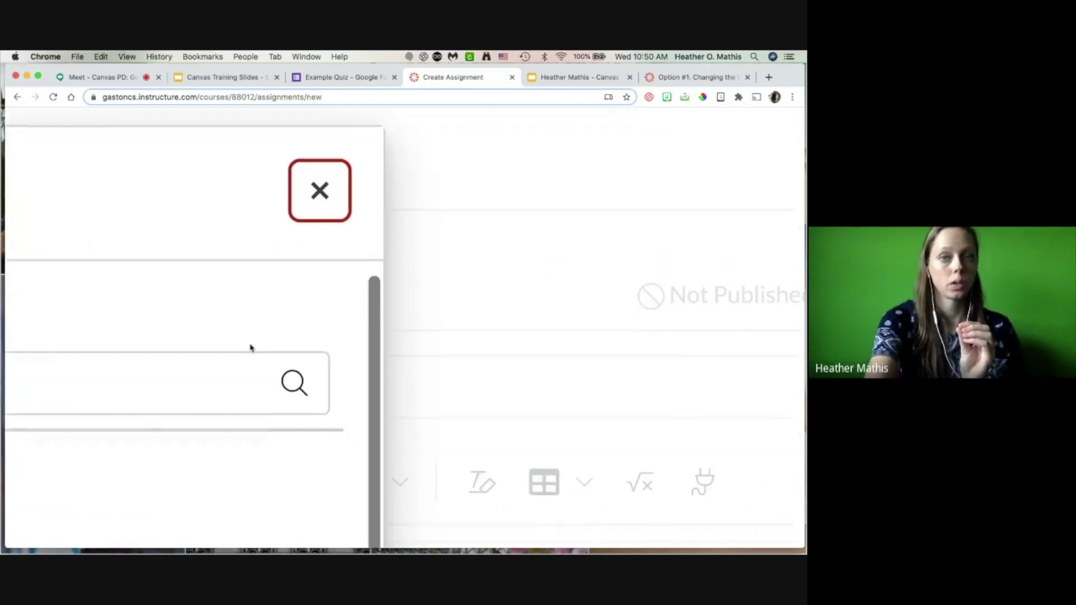
scroll(249, 347, down, 5)
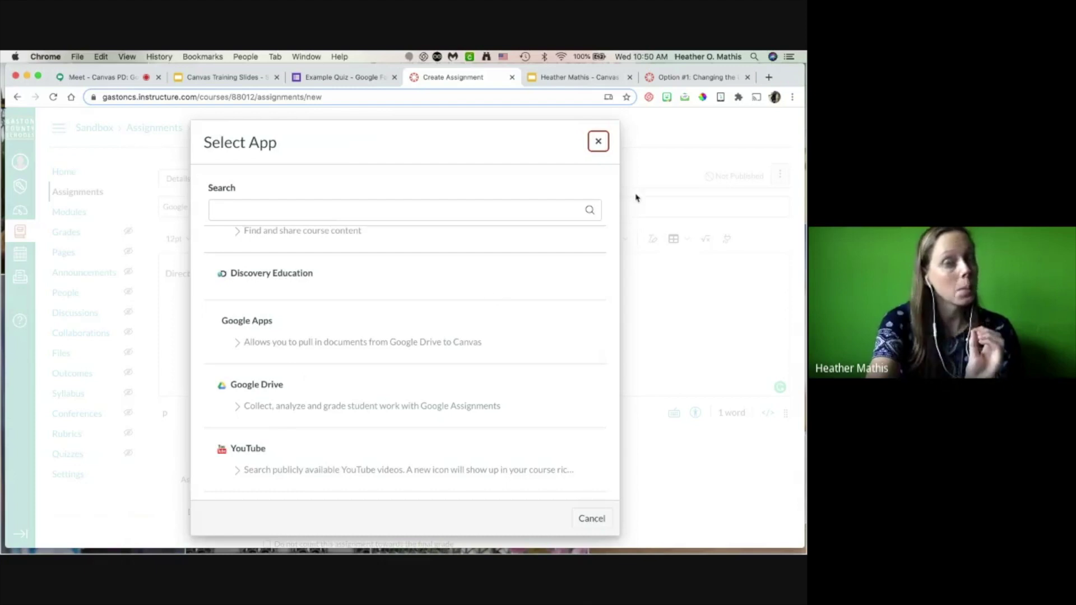
click(597, 141)
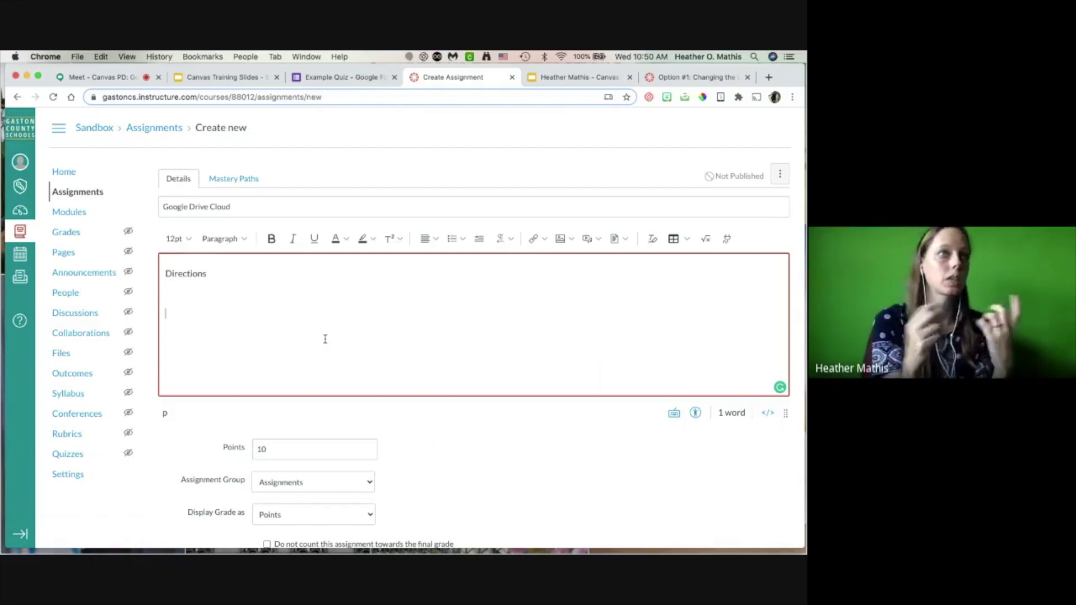
key(Return)
key(Return)
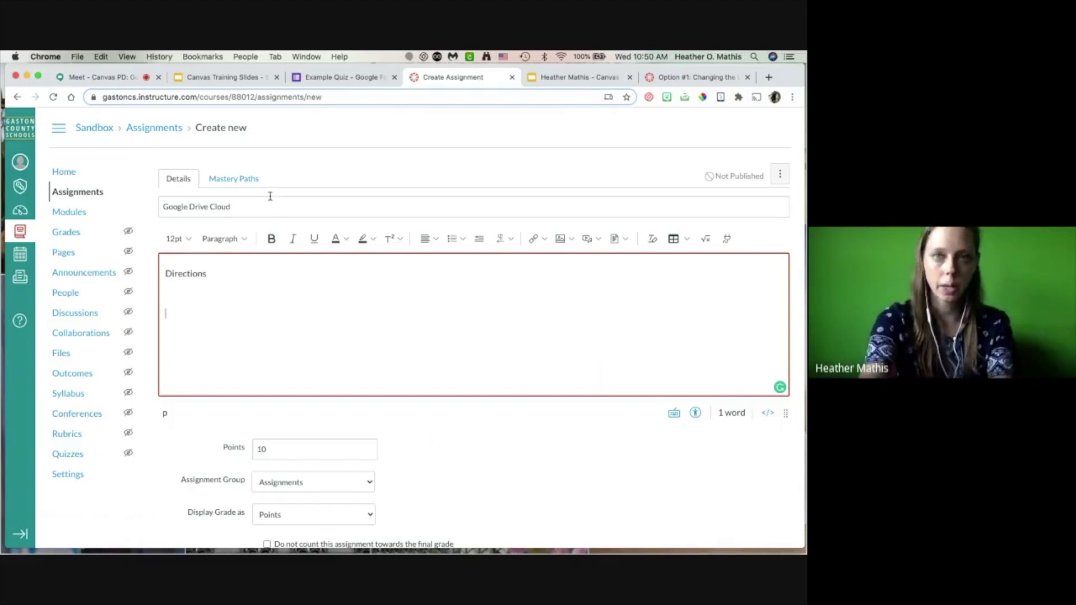
Step: Change the assignment's submission type to External Tool
click(266, 274)
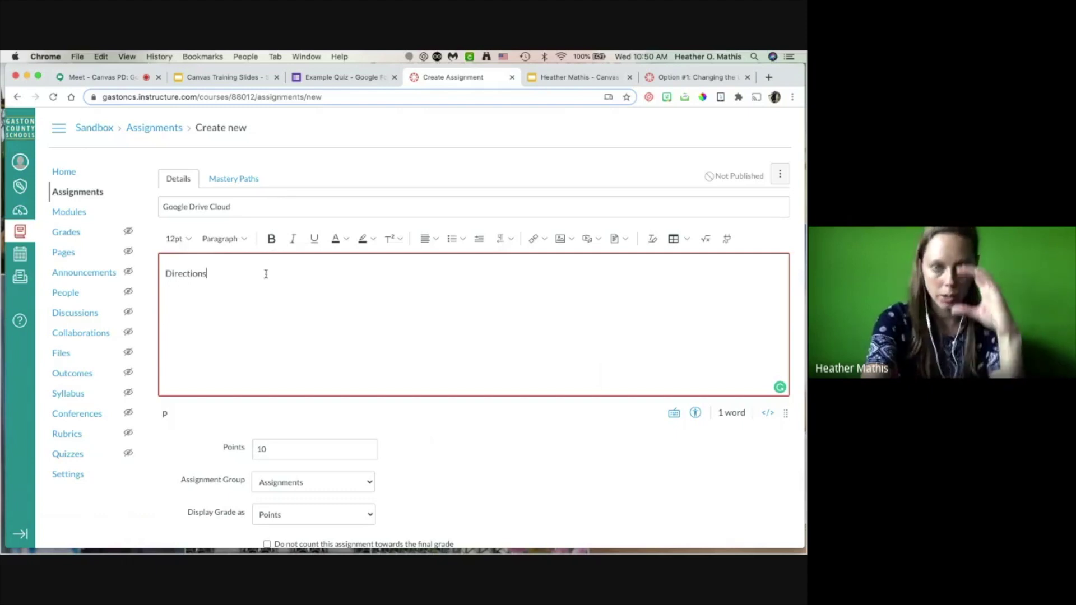
scroll(265, 274, down, 5)
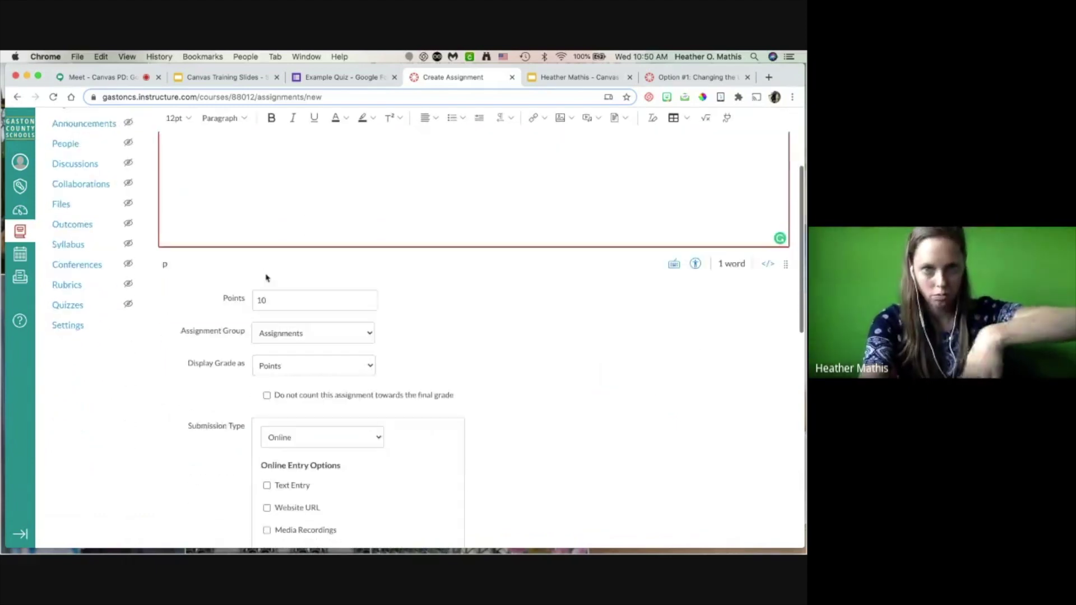
scroll(265, 278, down, 2)
scroll(208, 320, down, 1)
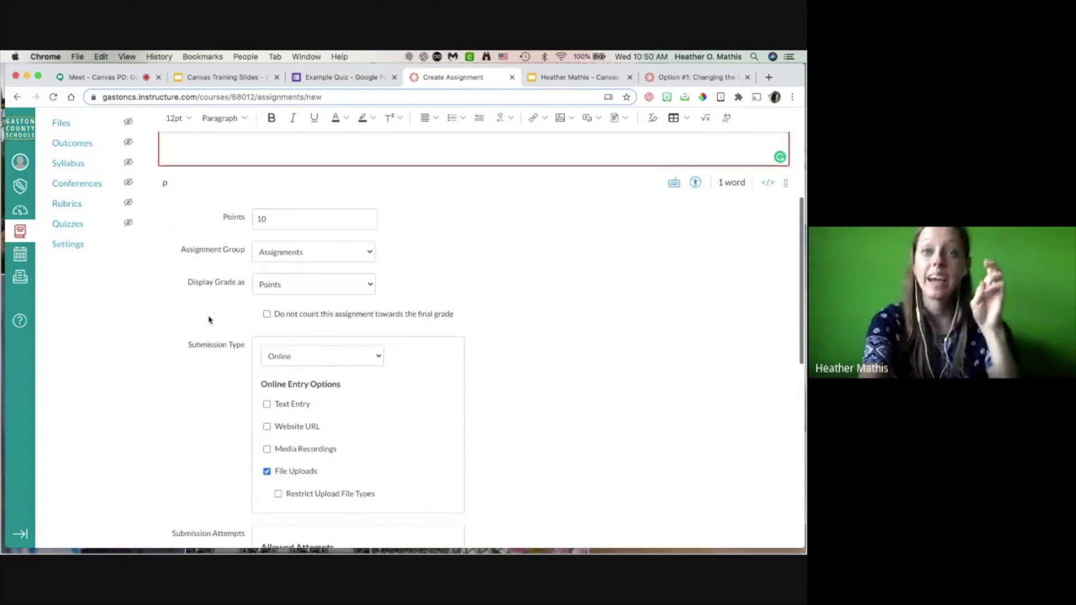
scroll(208, 320, down, 1)
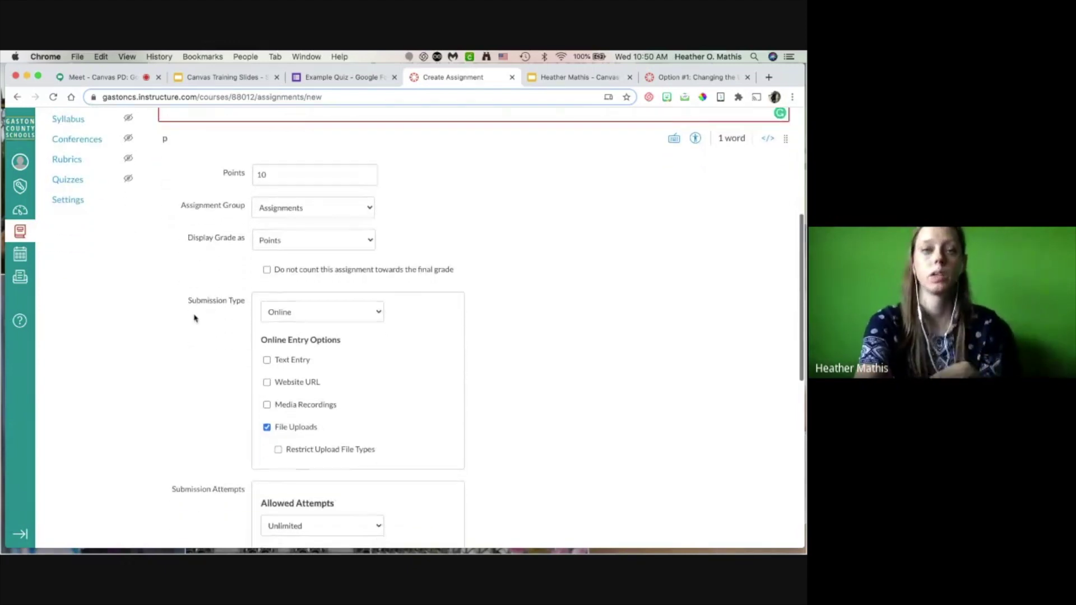
scroll(195, 295, up, 3)
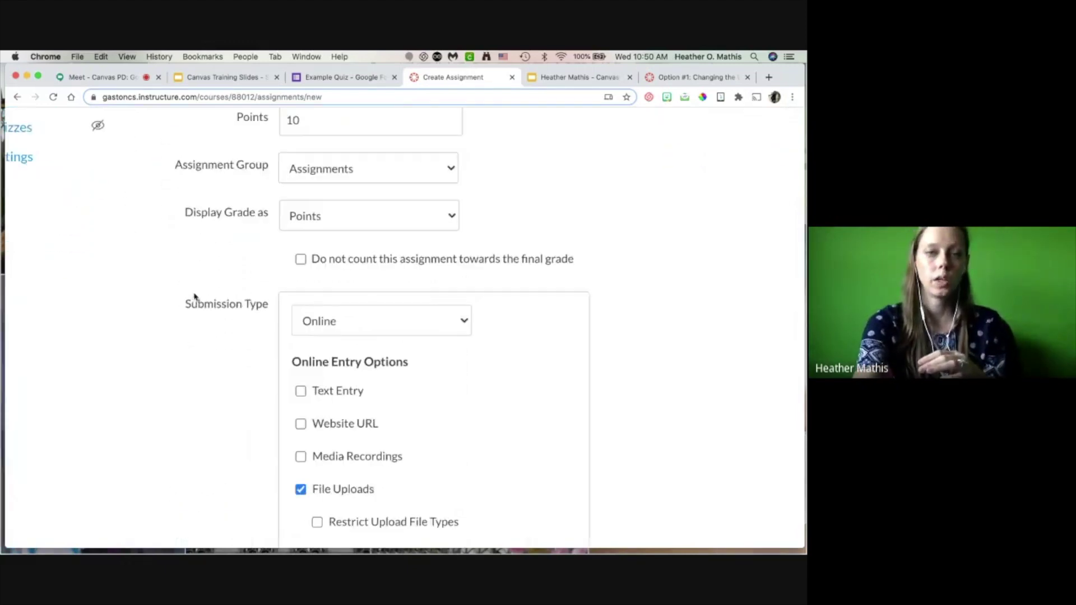
scroll(217, 315, down, 3)
scroll(218, 320, up, 1)
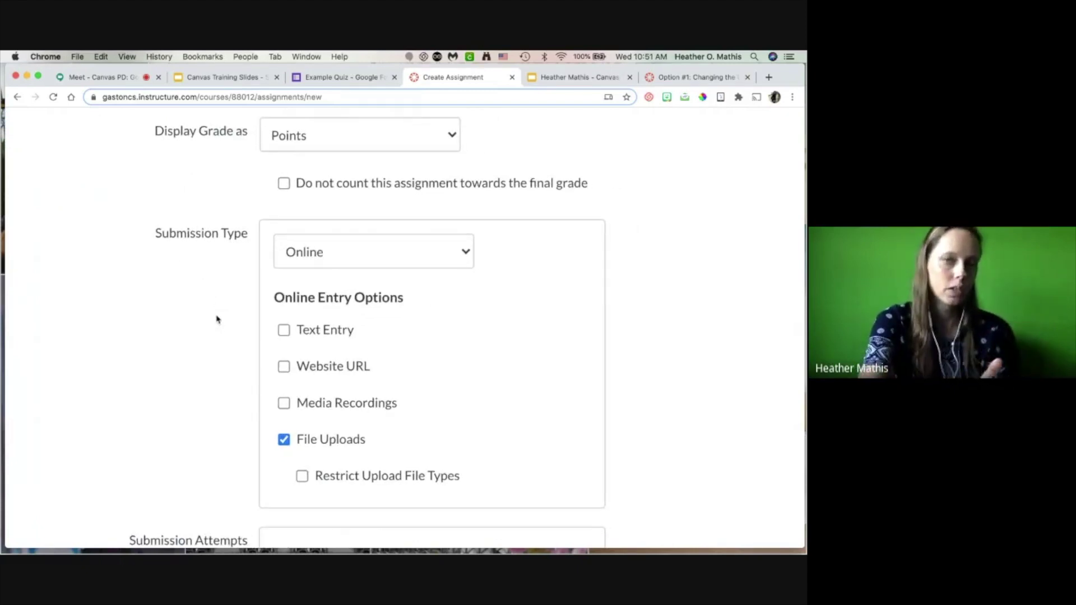
click(333, 250)
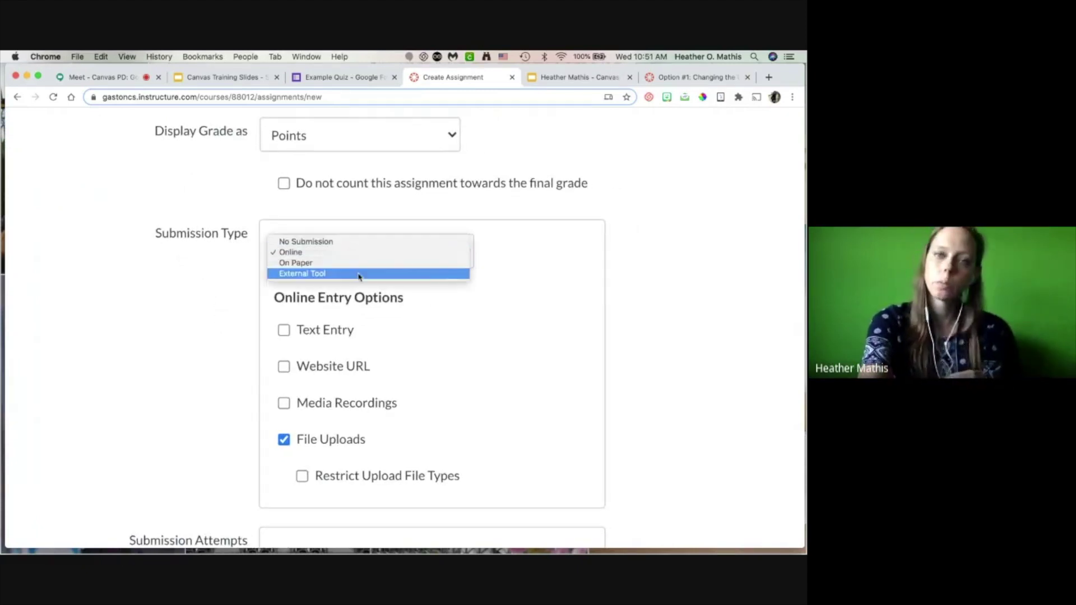
click(358, 274)
Step: Bring up the Configure External Tool list of available tools
scroll(144, 342, down, 2)
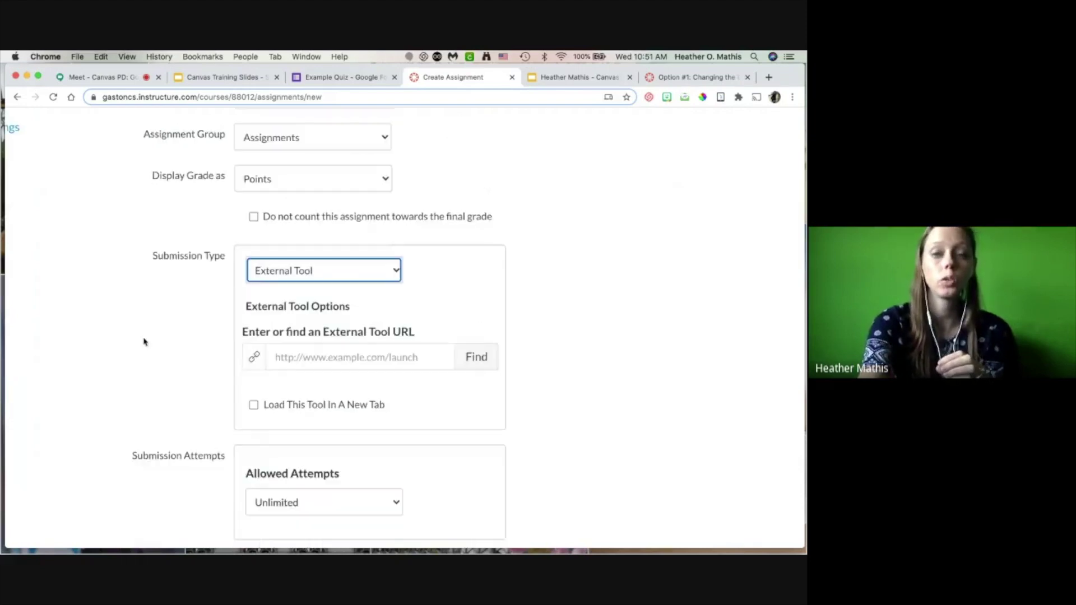
scroll(182, 325, down, 3)
scroll(462, 321, up, 1)
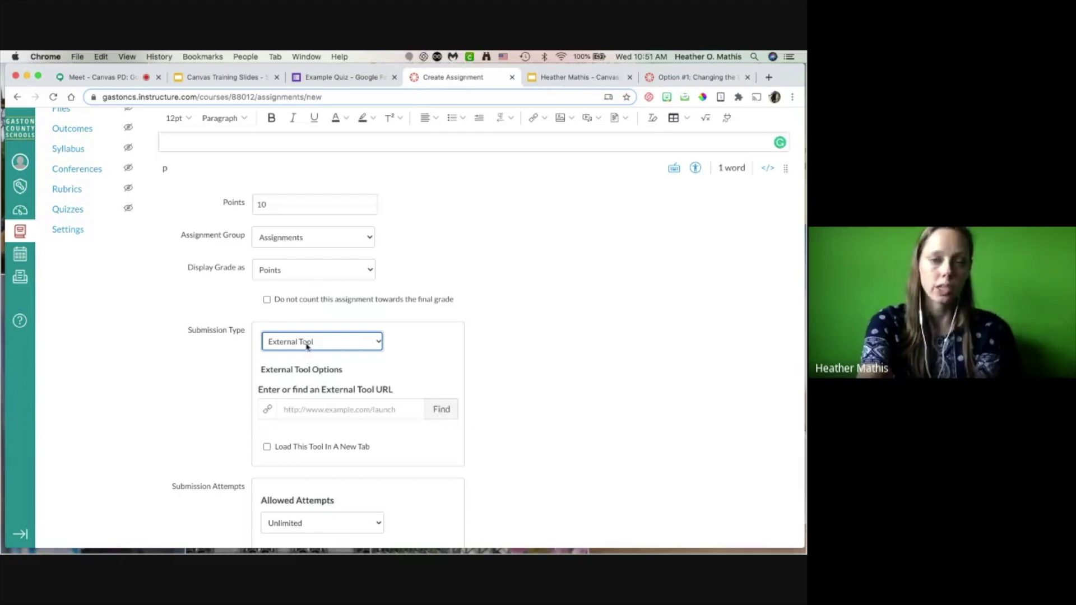
click(441, 409)
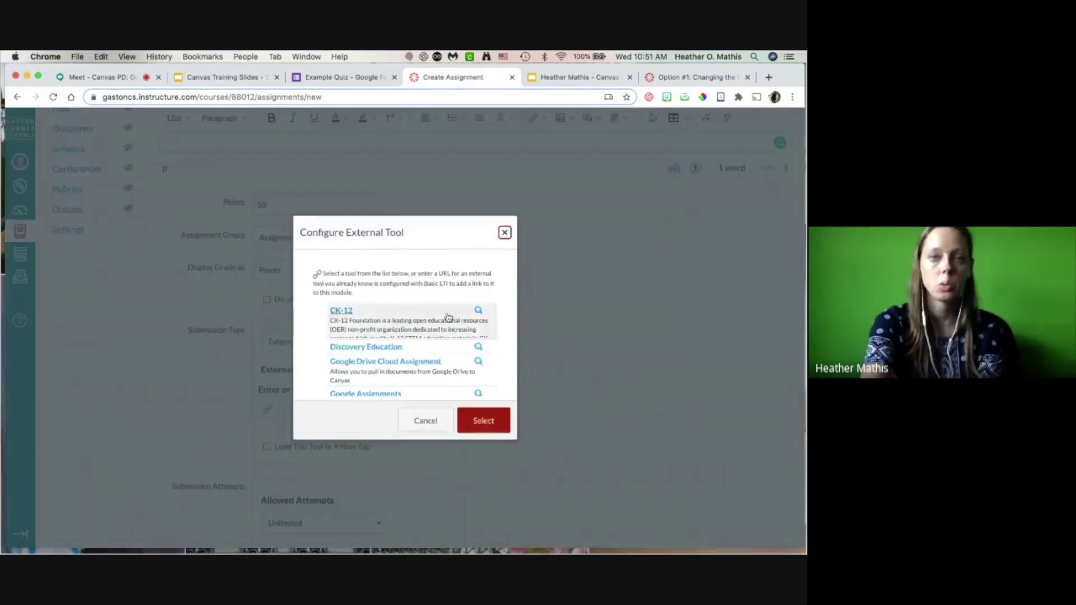
scroll(448, 318, down, 2)
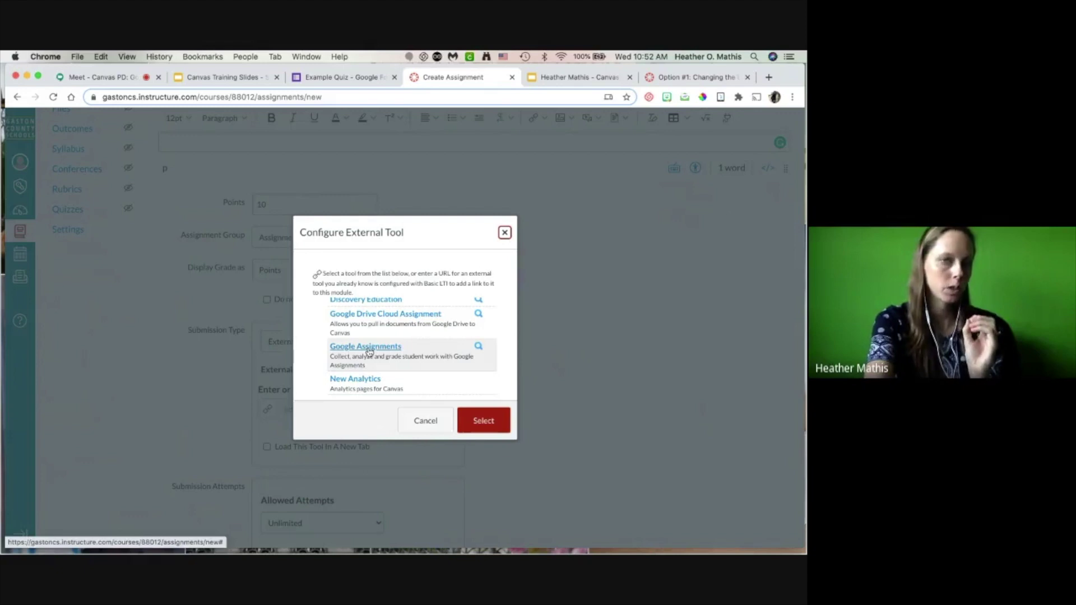
Step: Link the Google Drive Cloud Assignment tool to the Canvas FAQ document from Google Drive
click(369, 315)
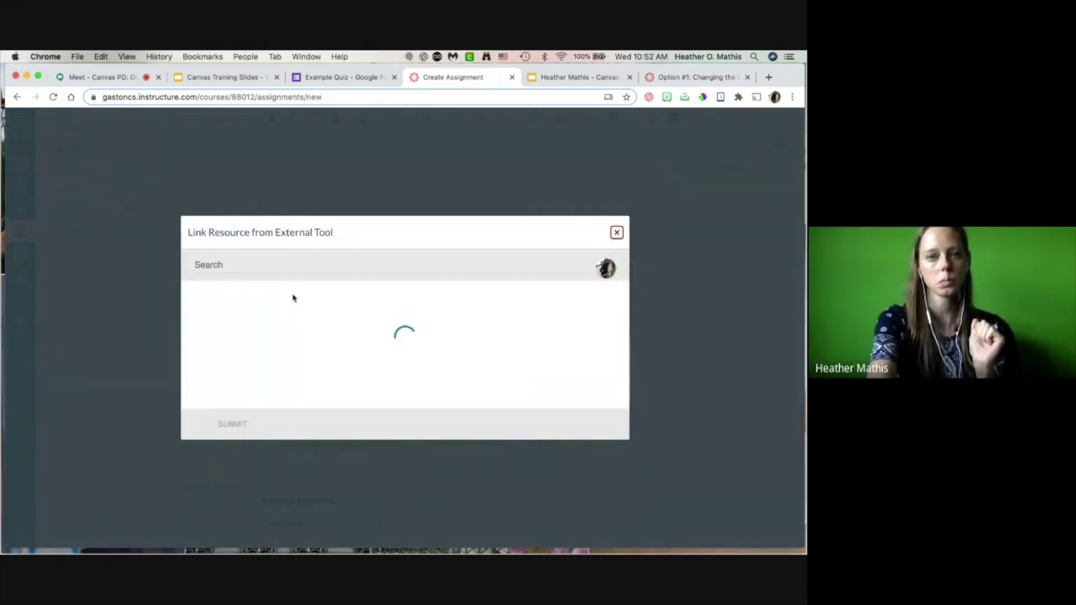
scroll(292, 292, down, 2)
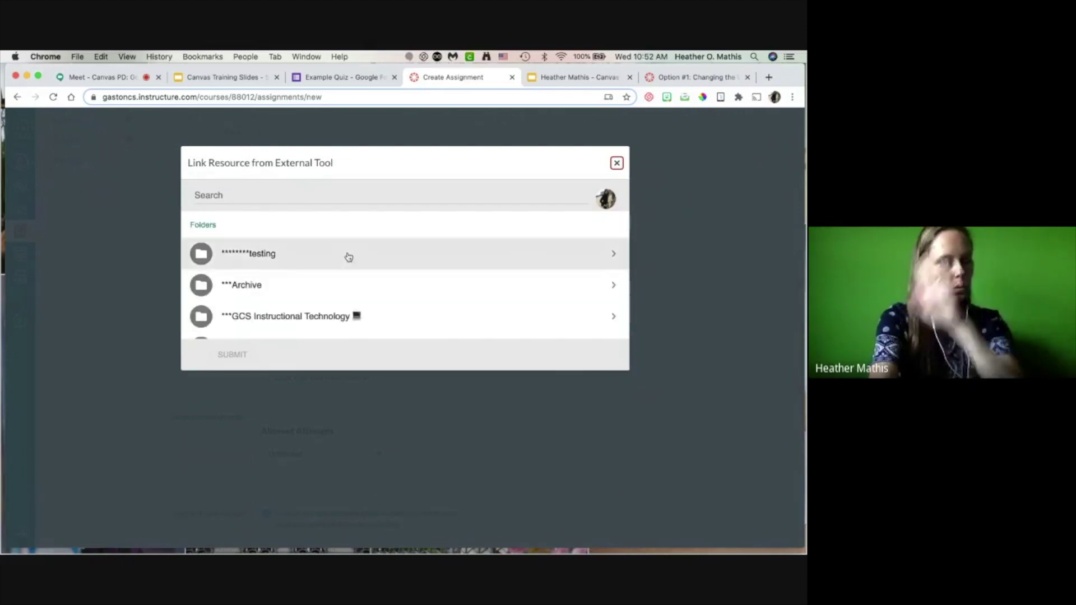
click(234, 192)
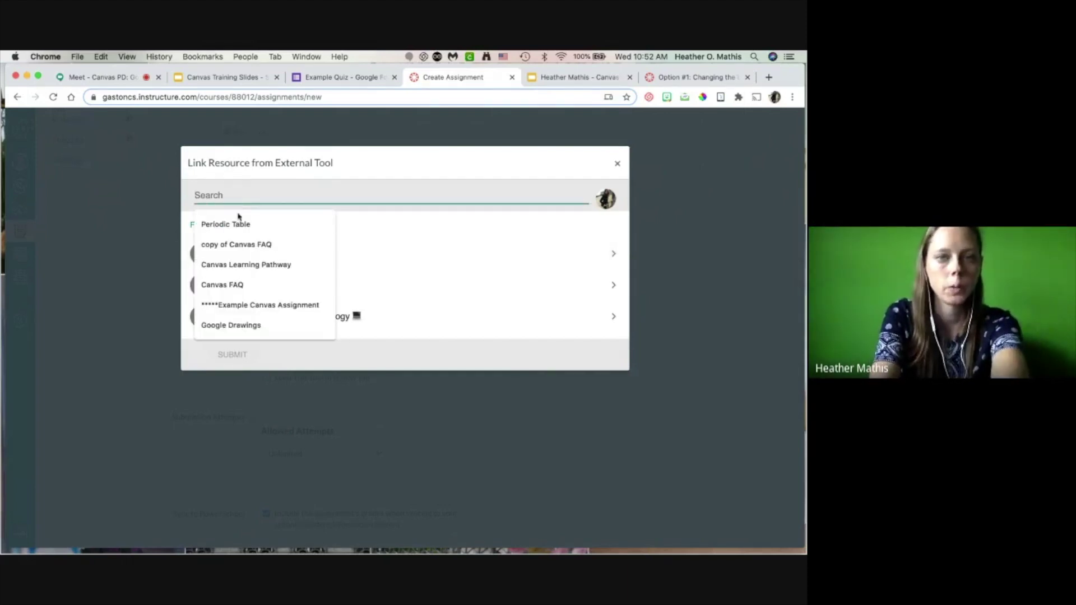
click(235, 285)
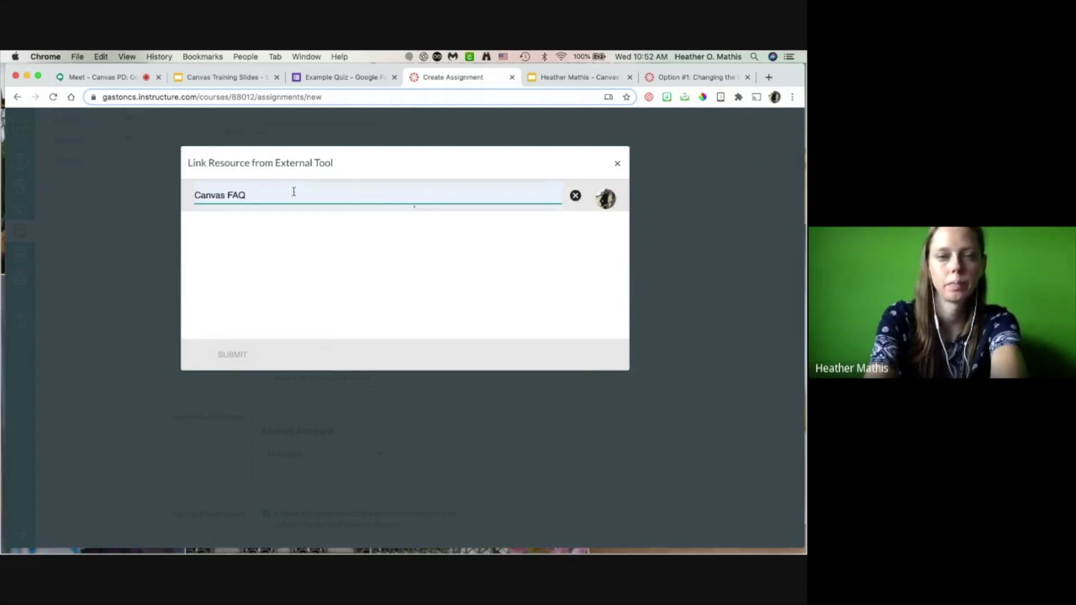
click(279, 301)
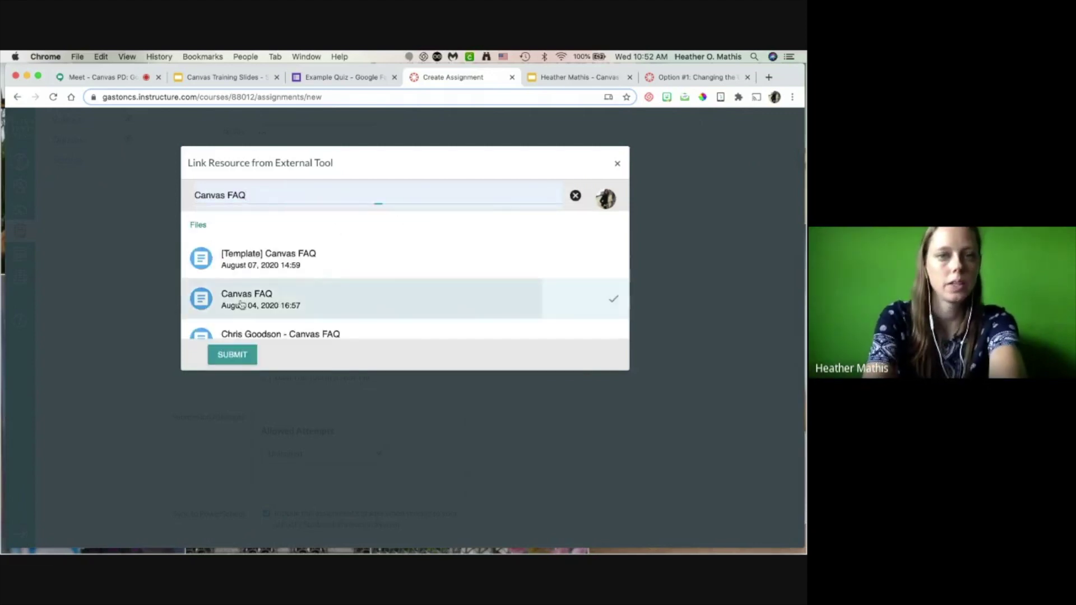
click(233, 355)
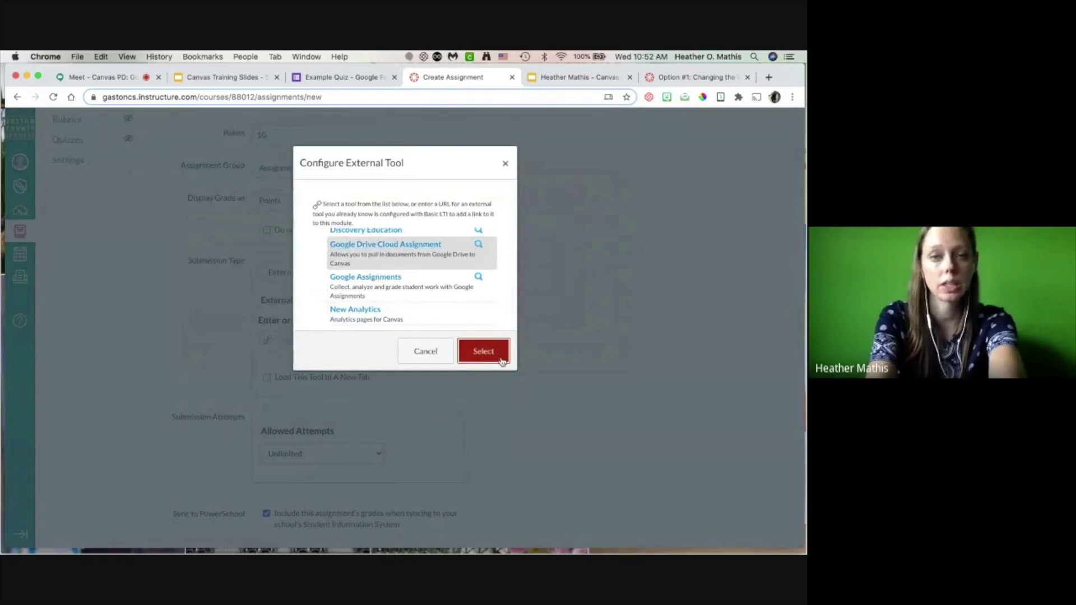
click(482, 351)
scroll(545, 360, down, 5)
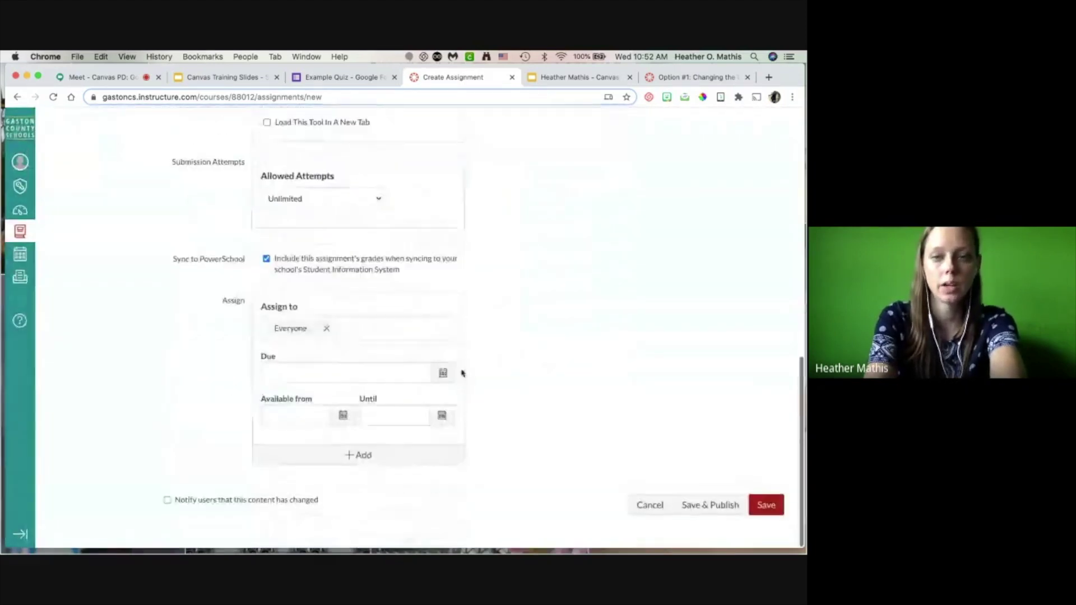
Step: Set the due date to Aug 22 and save and publish the Google Drive Cloud assignment
click(442, 372)
click(386, 472)
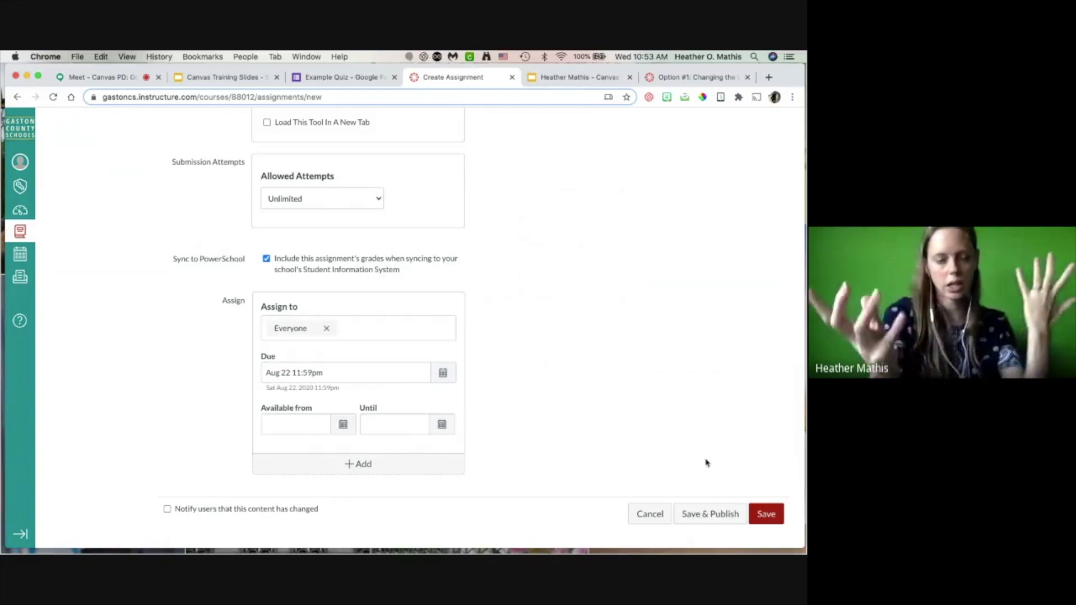
click(716, 519)
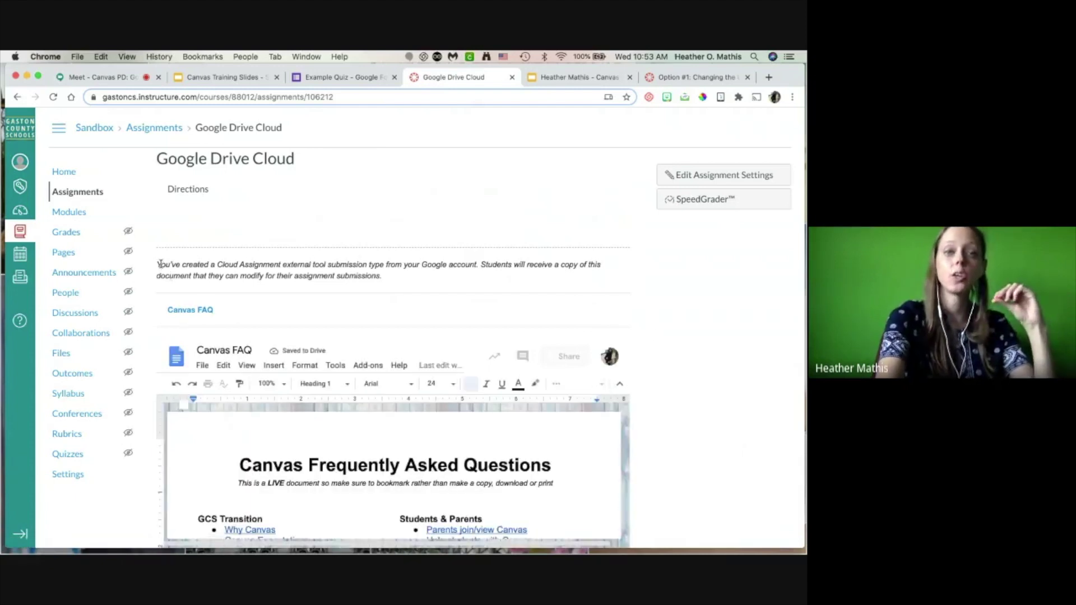
Step: Skim the embedded Canvas FAQ document, then open it in a new tab from its link
drag(160, 264, 421, 283)
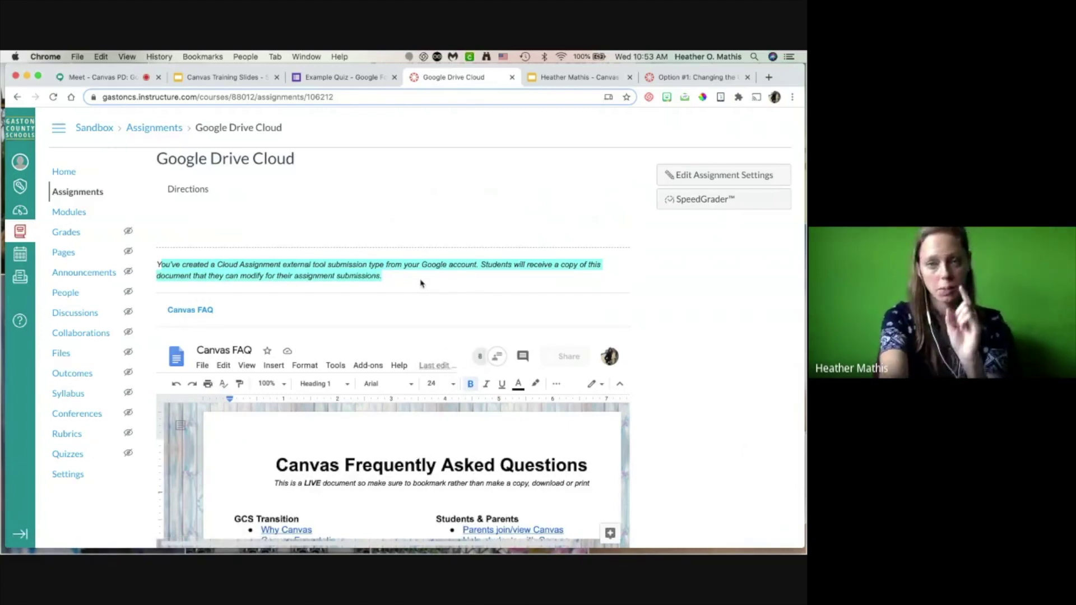
click(421, 283)
scroll(648, 278, down, 1)
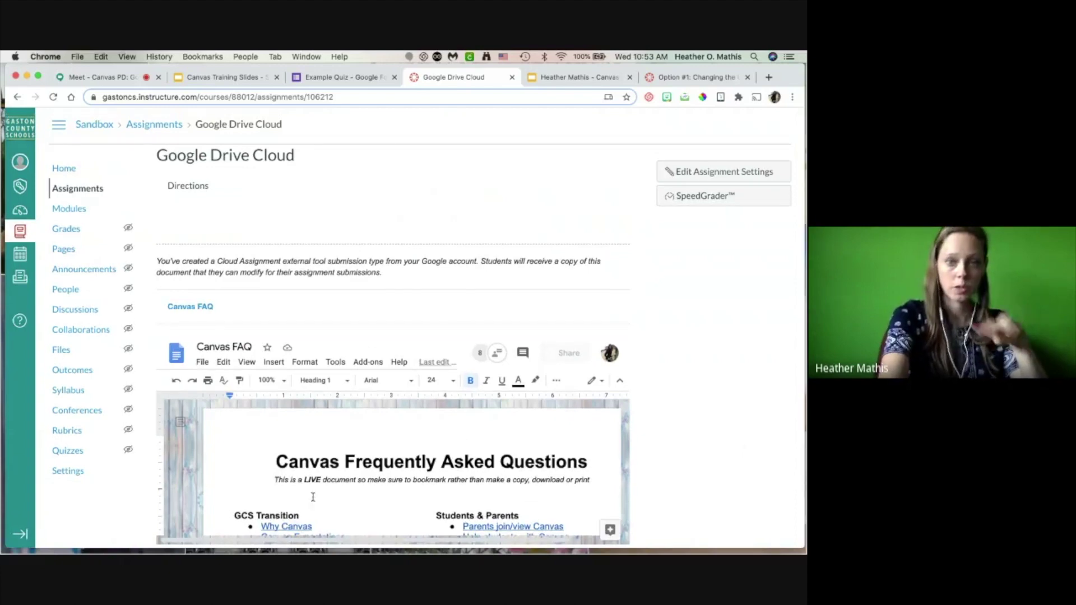
scroll(305, 487, down, 3)
scroll(301, 481, up, 3)
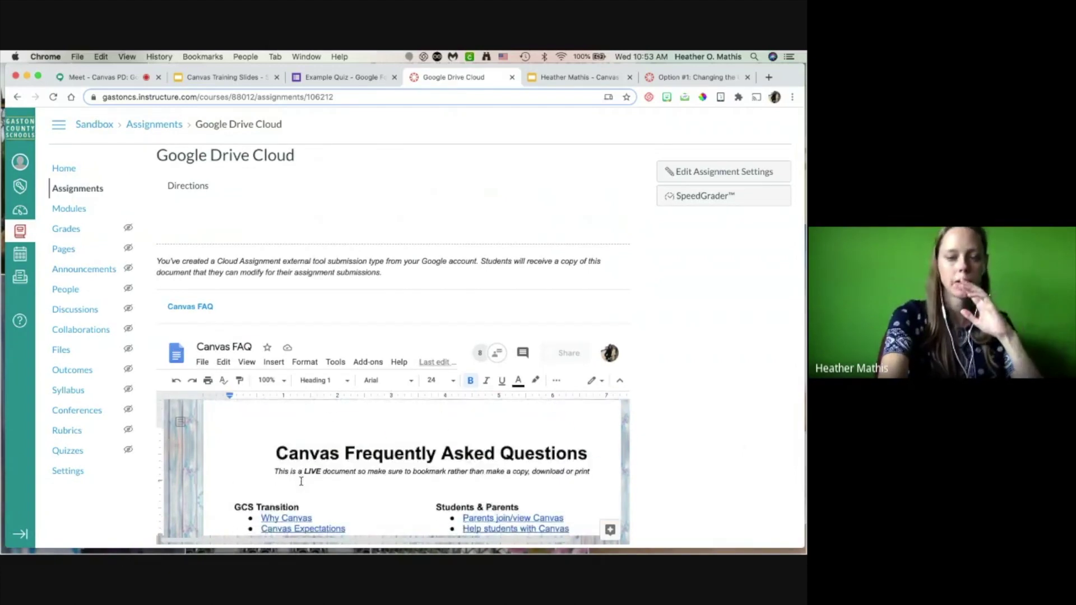
scroll(301, 481, down, 3)
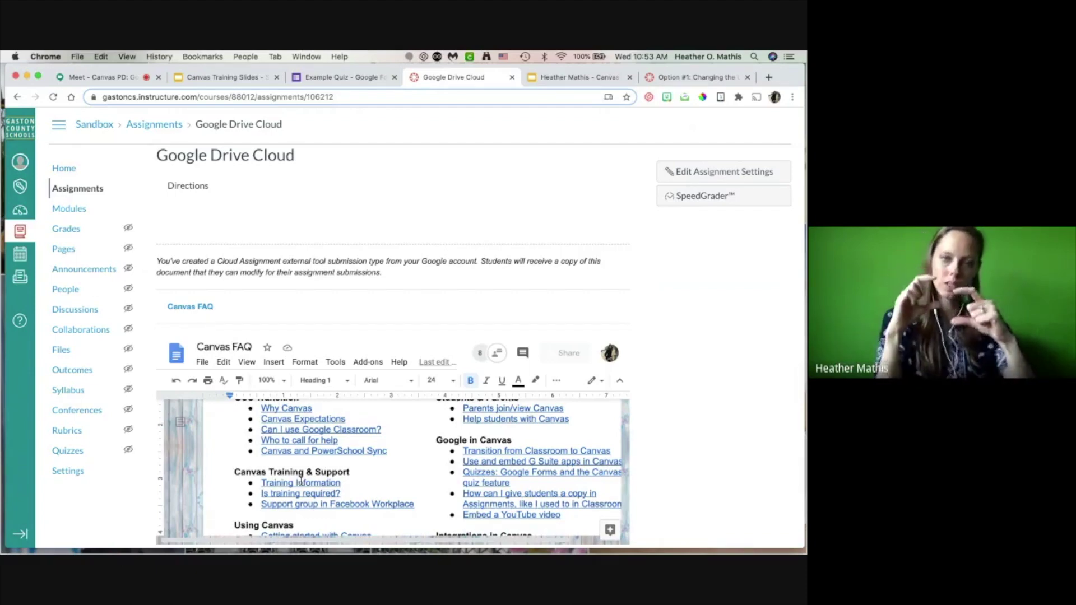
click(191, 308)
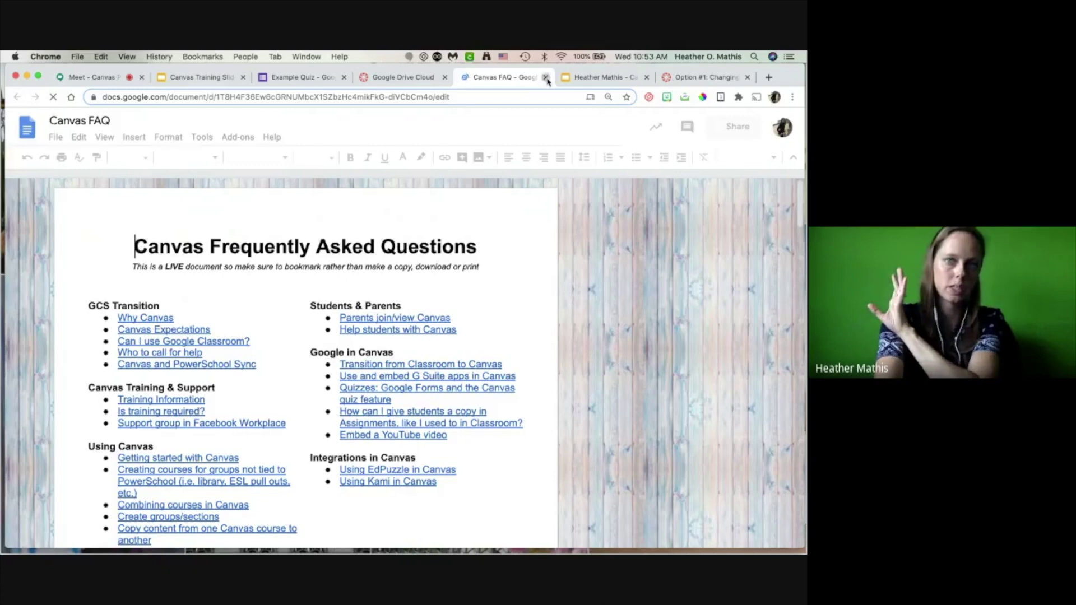
Step: Close the Canvas FAQ doc tab and go back to the Option #1 training page
key(super+w)
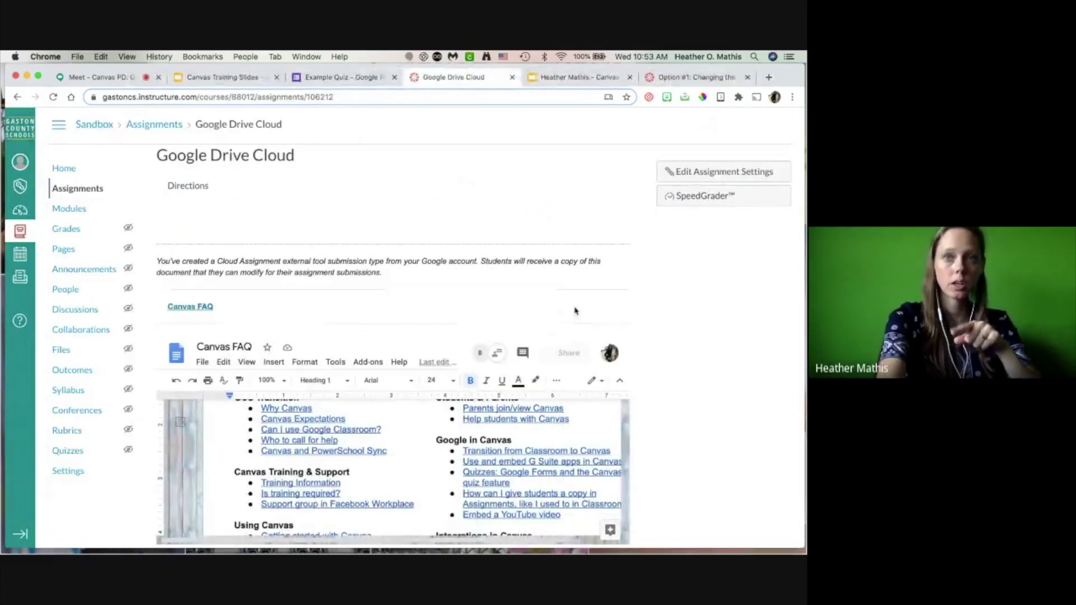
click(692, 77)
scroll(215, 196, down, 5)
scroll(347, 353, up, 10)
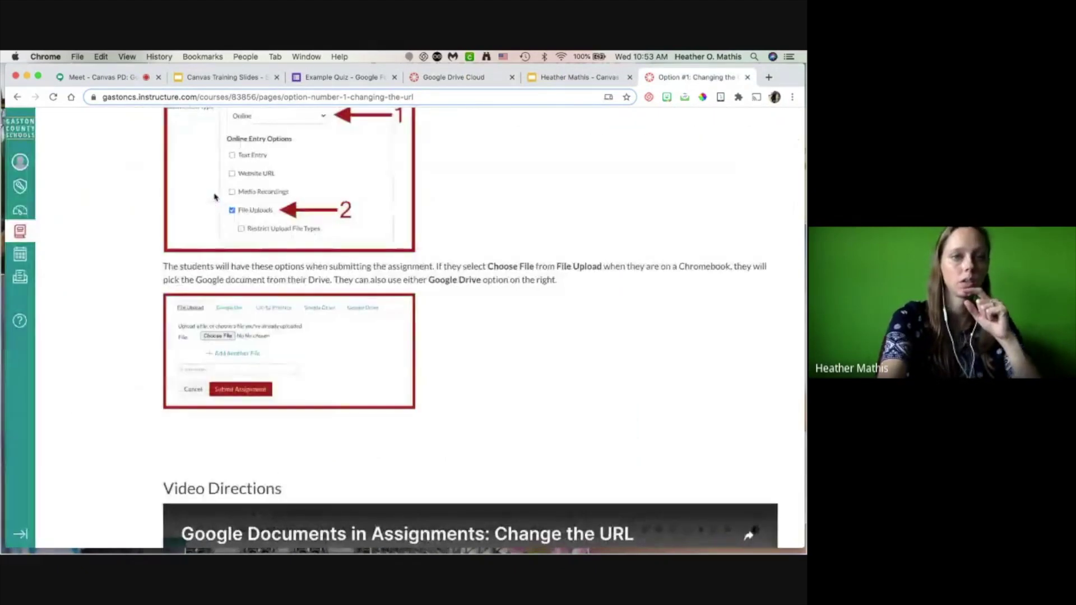
scroll(392, 342, up, 5)
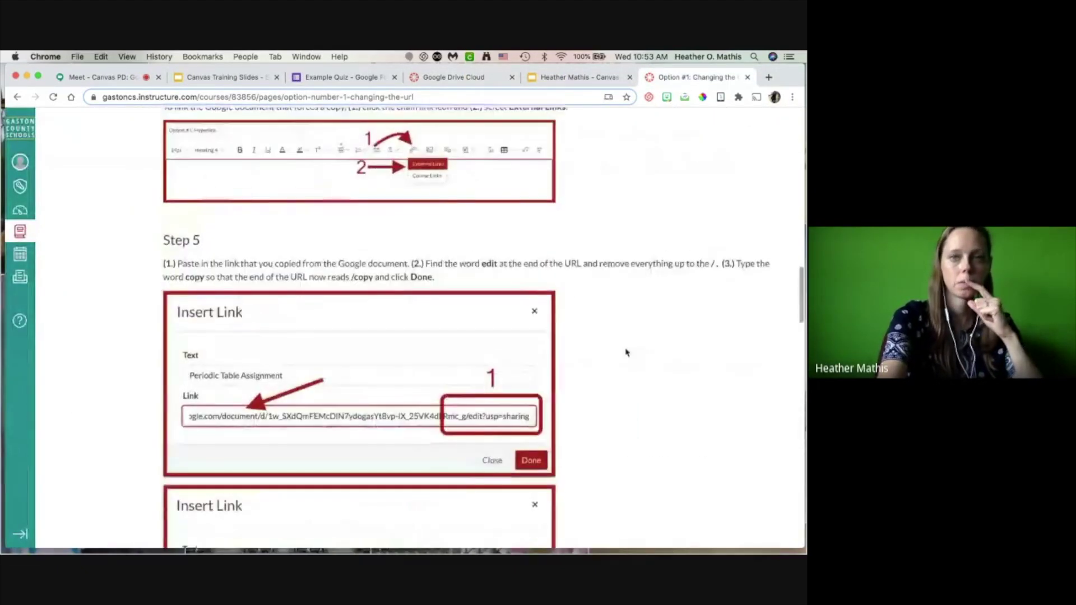
scroll(627, 353, down, 15)
scroll(635, 345, down, 6)
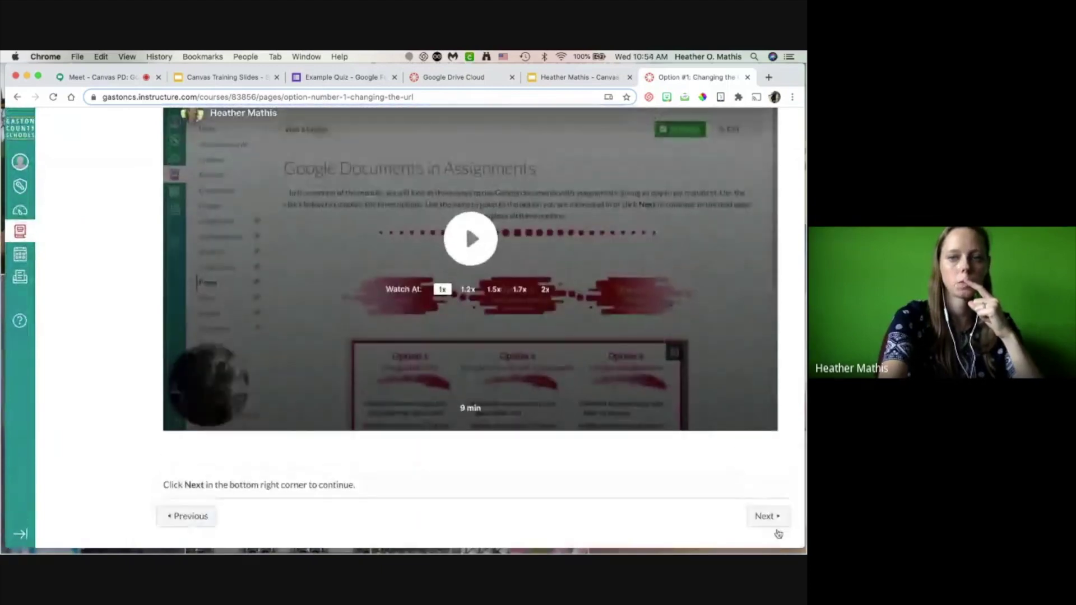
Step: Advance the guide to Option #2: Google Drive Cloud Assignment, then return to the assignment page
click(767, 516)
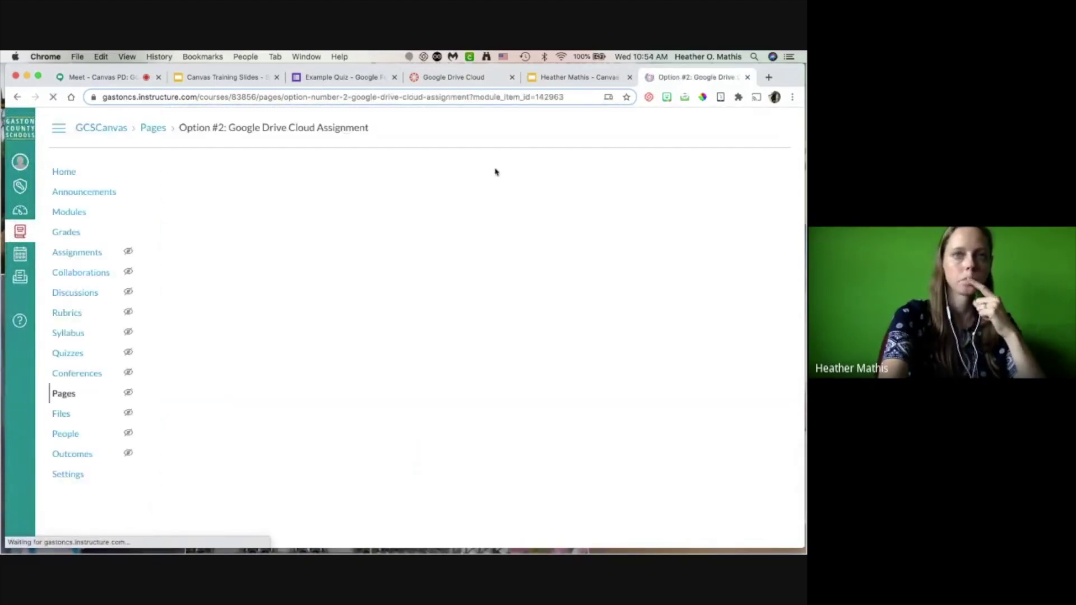
scroll(421, 233, down, 15)
scroll(421, 233, down, 10)
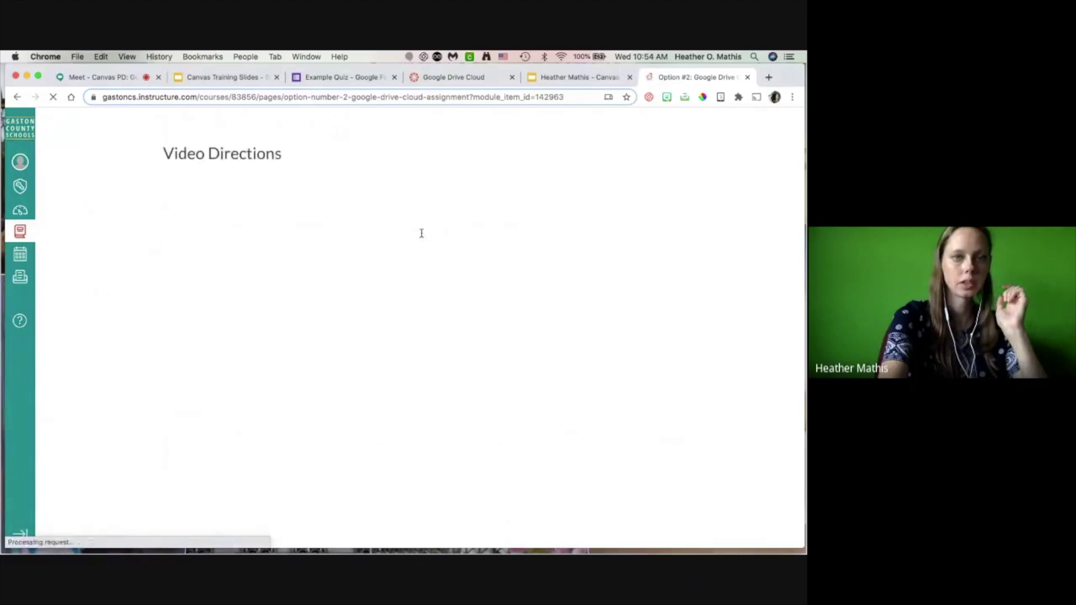
scroll(421, 233, down, 3)
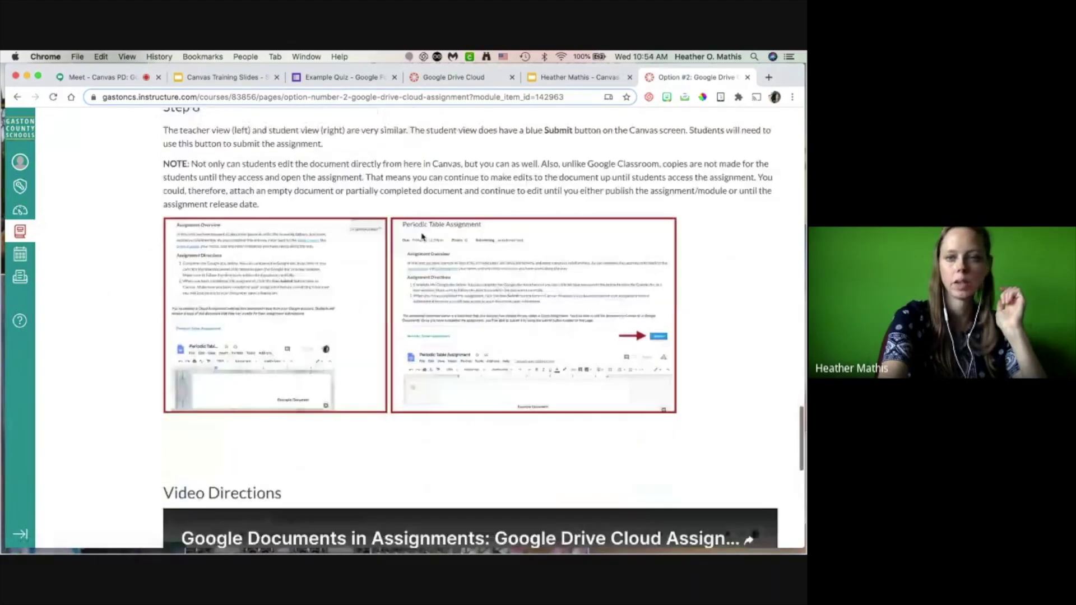
scroll(617, 264, up, 5)
scroll(617, 264, down, 3)
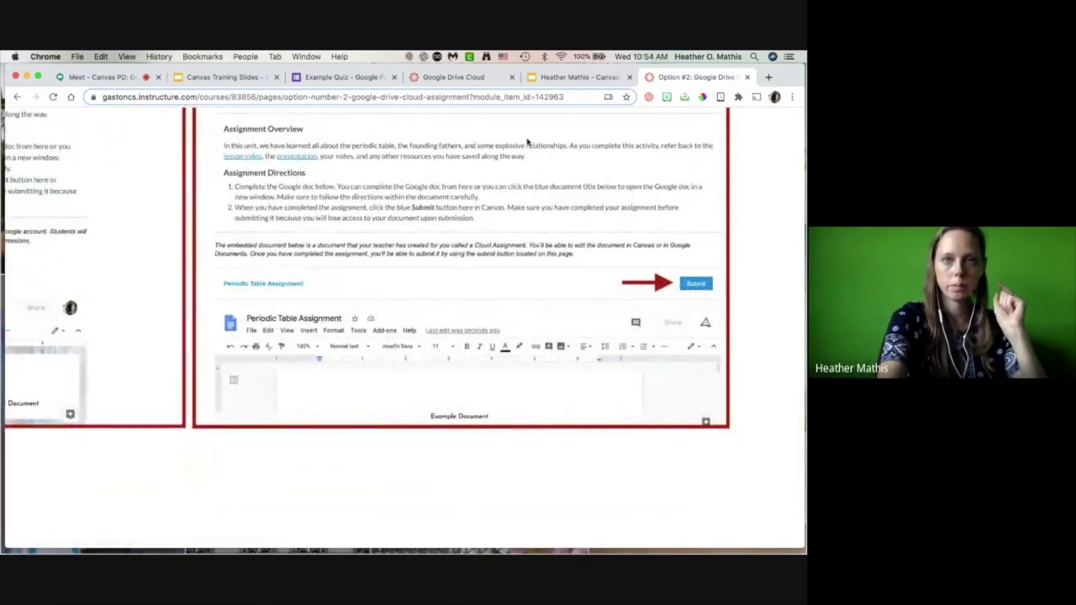
click(462, 81)
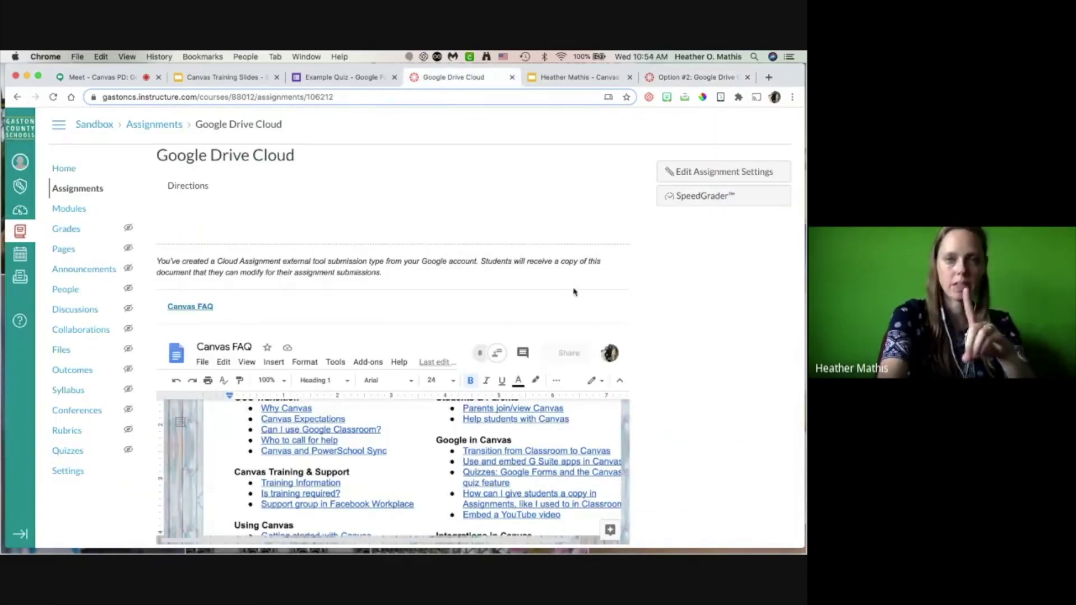
scroll(650, 311, up, 1)
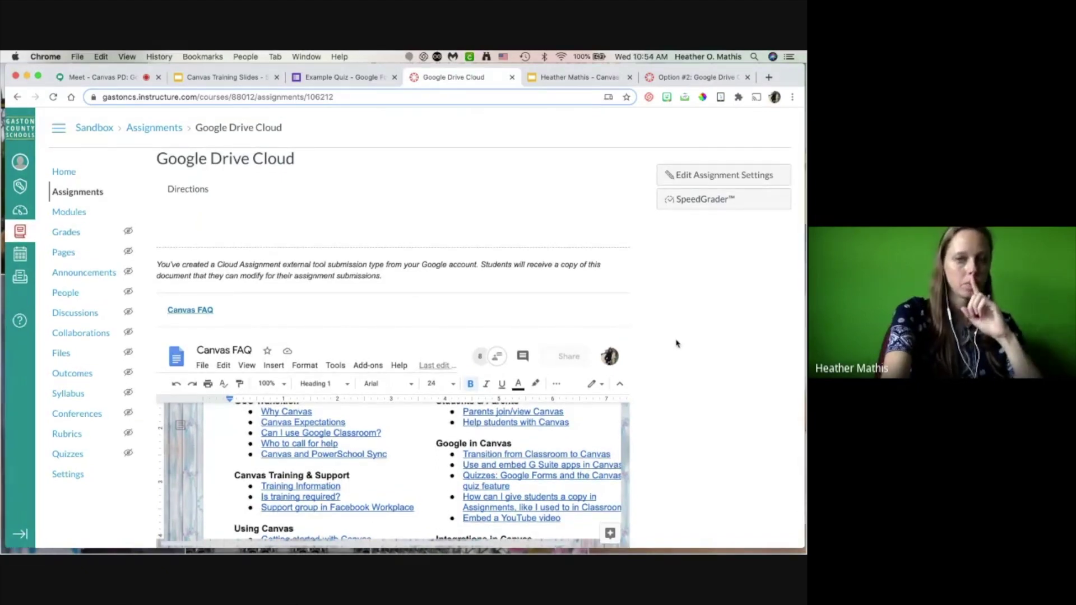
click(403, 444)
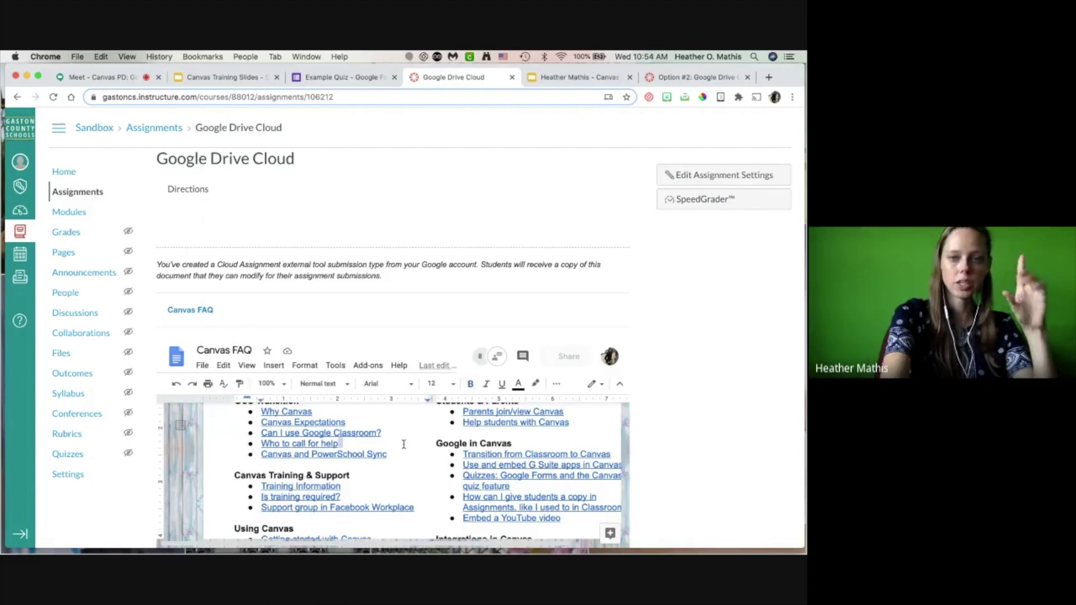
scroll(403, 444, down, 1)
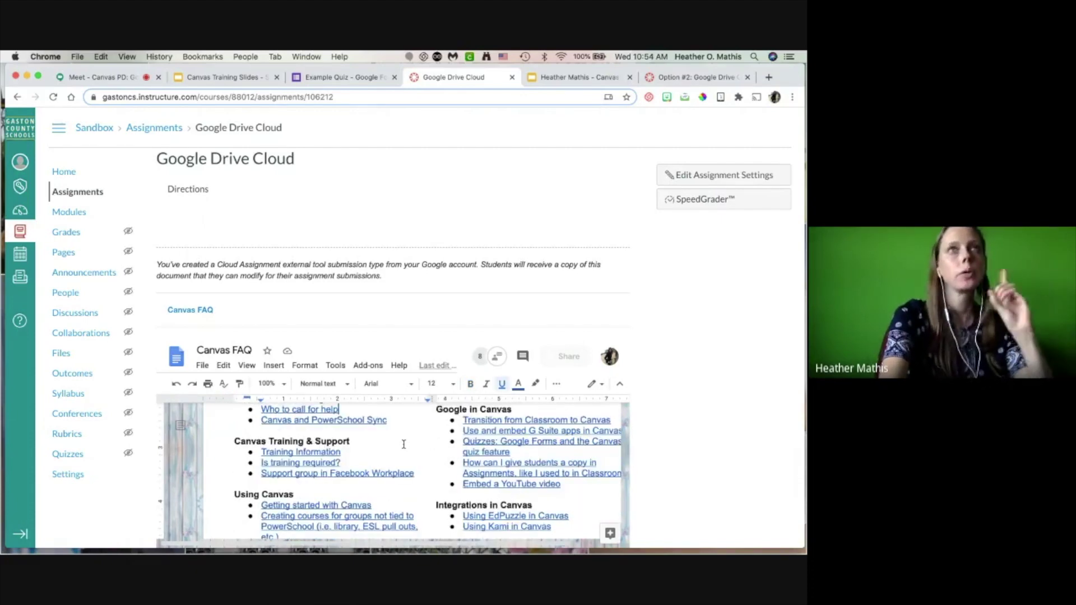
scroll(403, 444, up, 1)
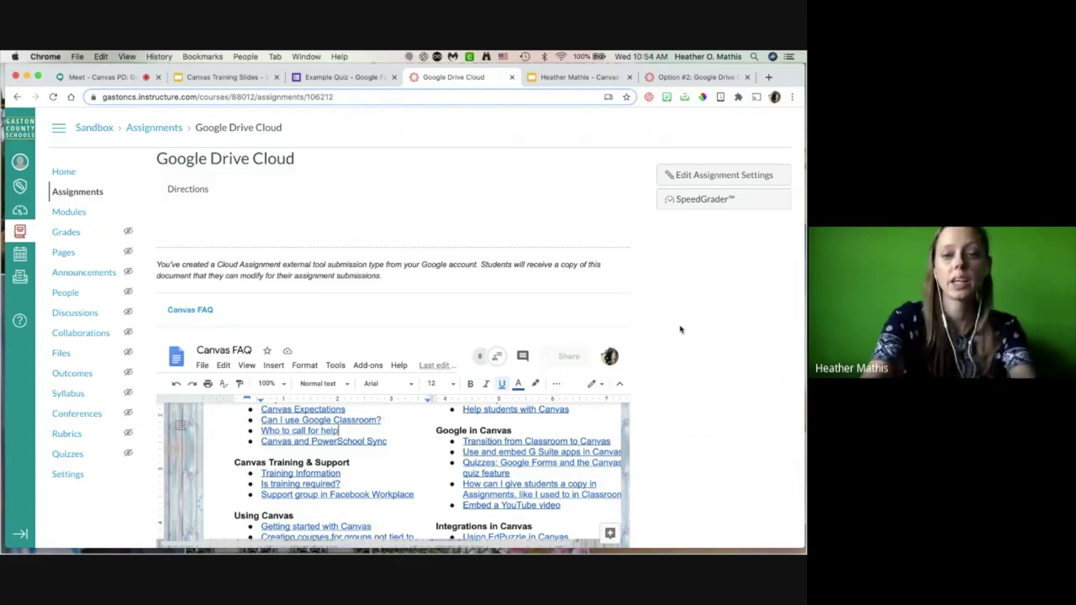
scroll(355, 429, down, 2)
Step: Type test characters after the Canvas Training & Support heading, then delete them
click(355, 429)
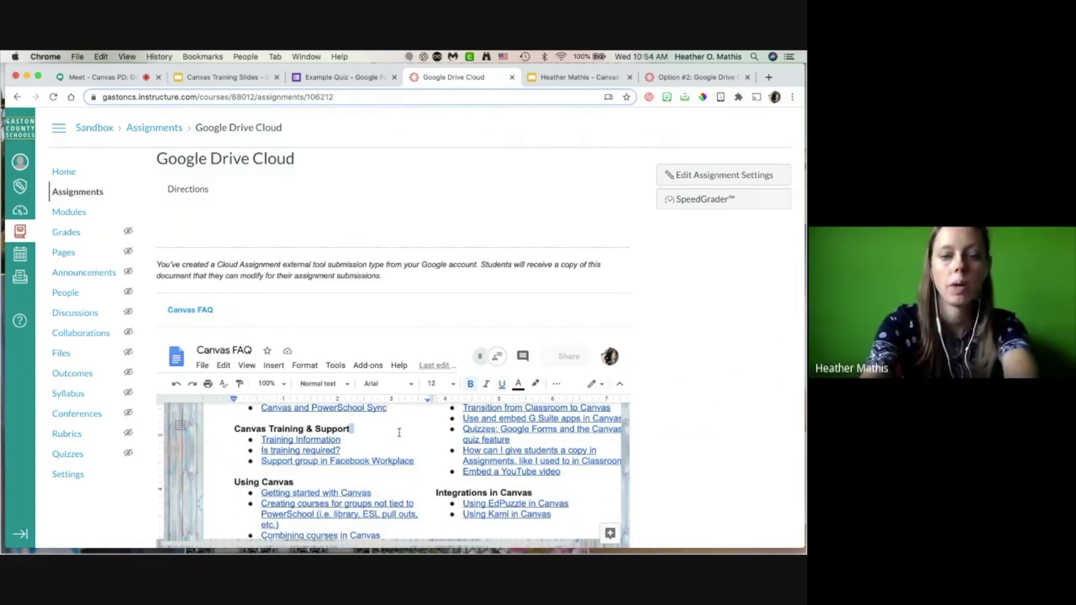
text(asd;jflajsdlkfjlaksdf)
key(BackSpace)
key(BackSpace)
key(BackSpace)
key(BackSpace)
key(BackSpace)
key(BackSpace)
key(BackSpace)
key(BackSpace)
key(BackSpace)
key(BackSpace)
key(BackSpace)
key(BackSpace)
key(BackSpace)
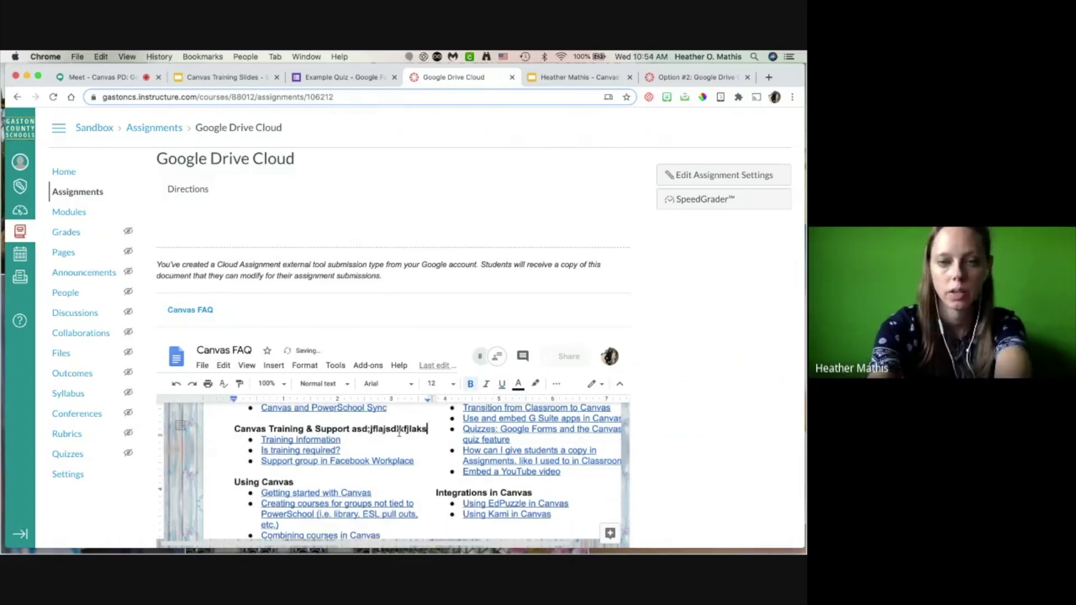
key(BackSpace)
key(BackSpace)
key(BackSpace)
key(BackSpace)
key(BackSpace)
key(BackSpace)
key(BackSpace)
key(BackSpace)
key(BackSpace)
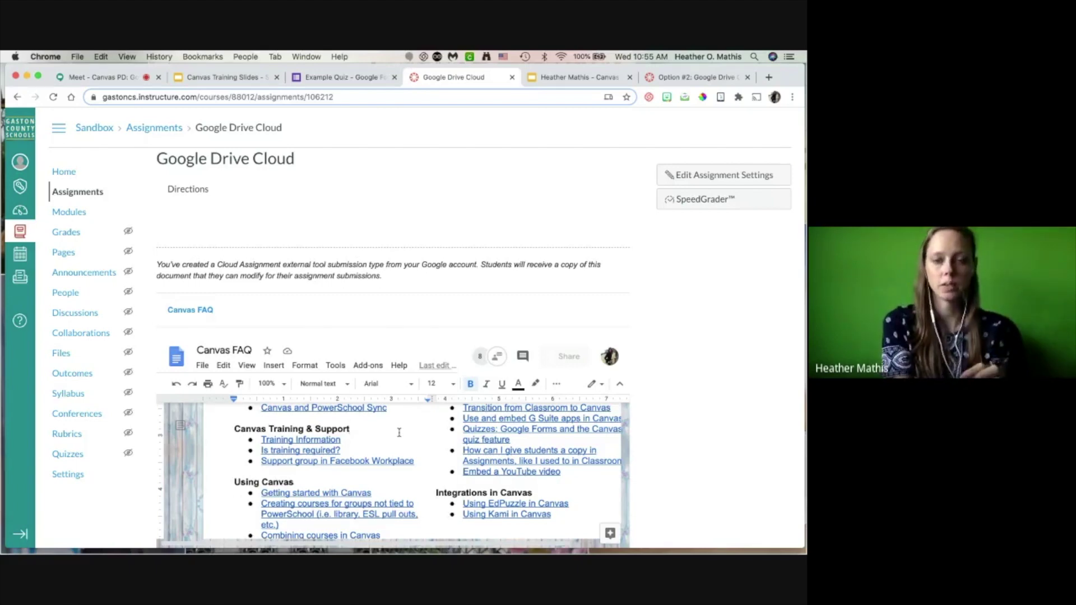
text(;lajsdlkf)
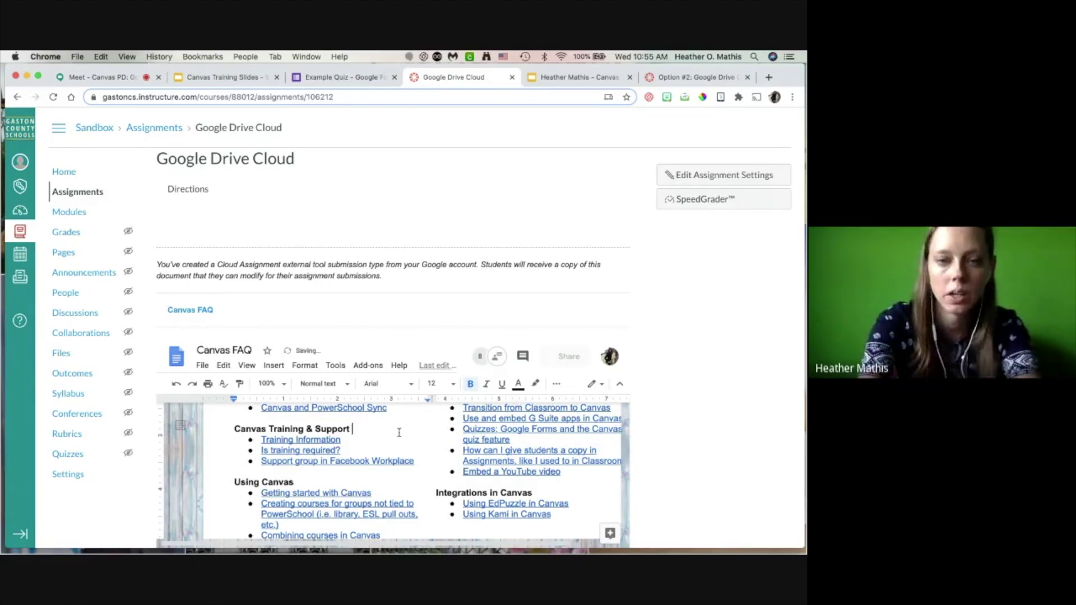
text(lkasd)
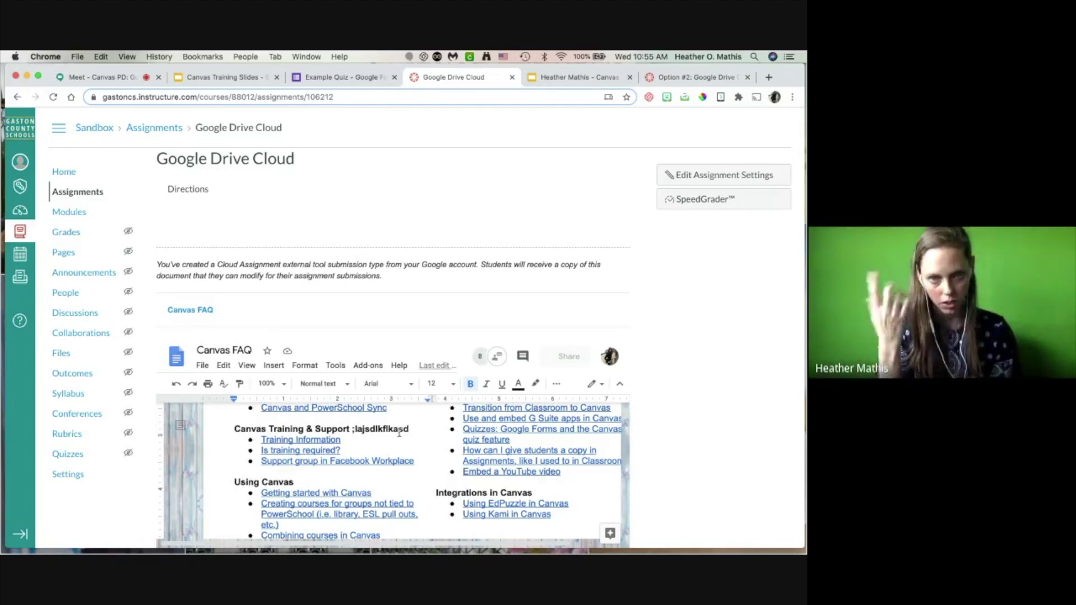
key(BackSpace)
key(BackSpace)
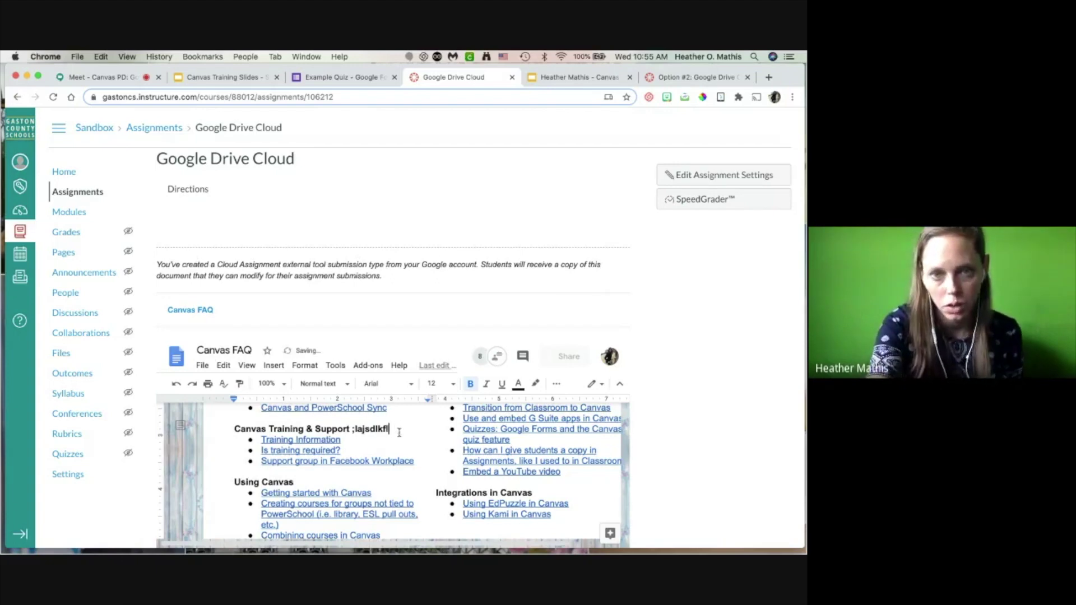
key(BackSpace)
key(BackSpace)
key(BackSpace)
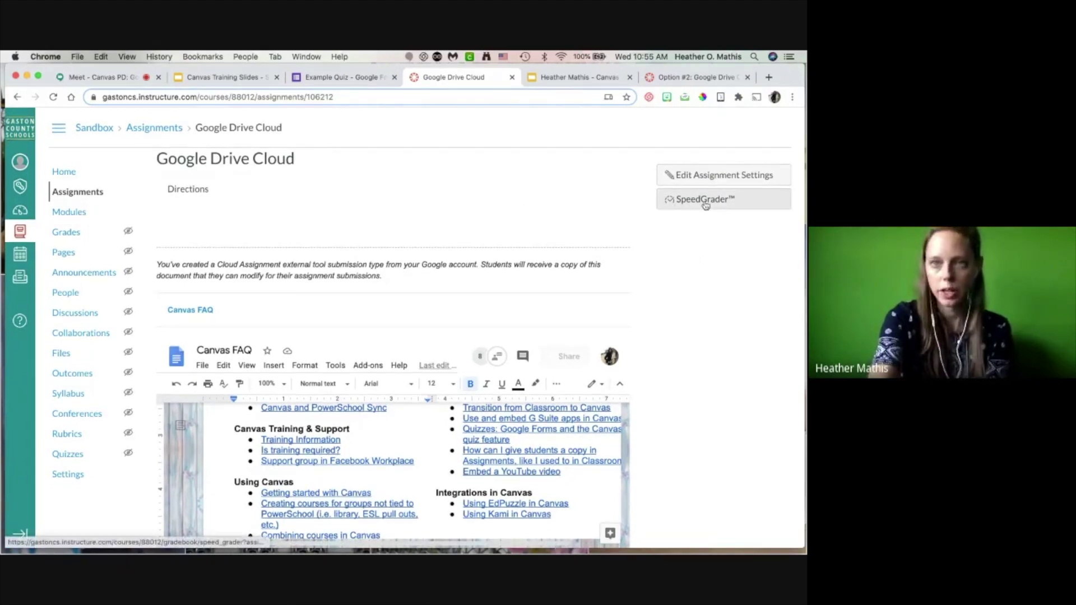
Step: Go to the Sandbox course's Assignments list
scroll(704, 293, down, 1)
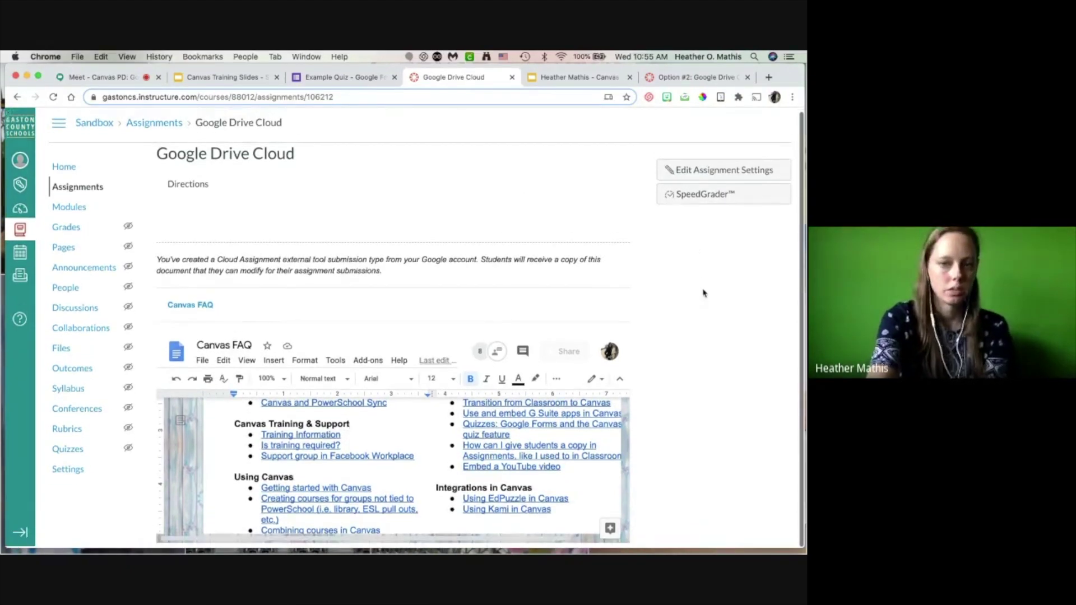
scroll(704, 292, down, 2)
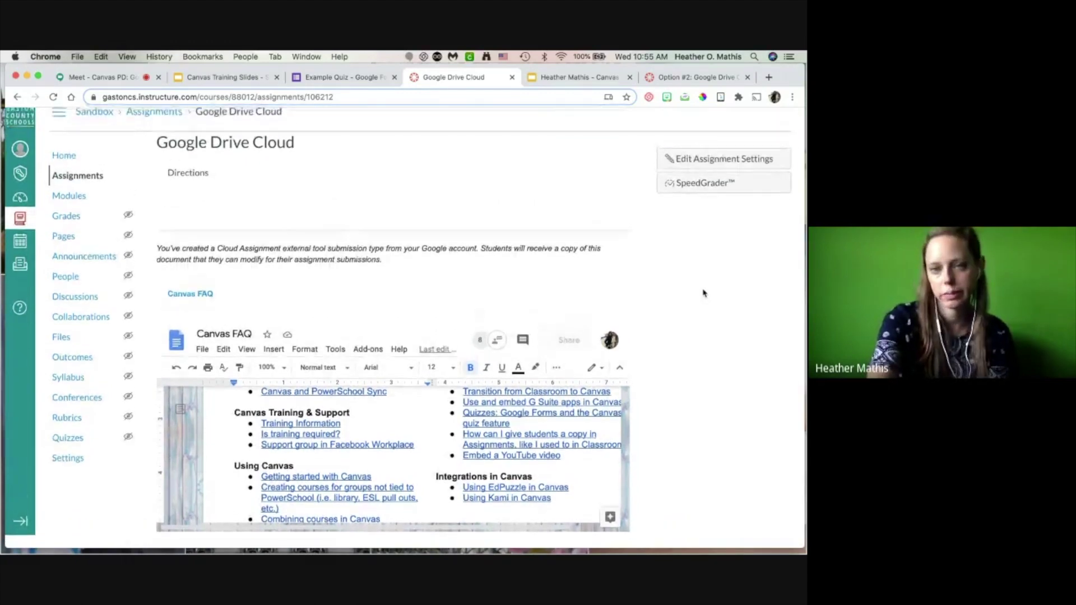
scroll(704, 292, down, 1)
scroll(698, 305, up, 4)
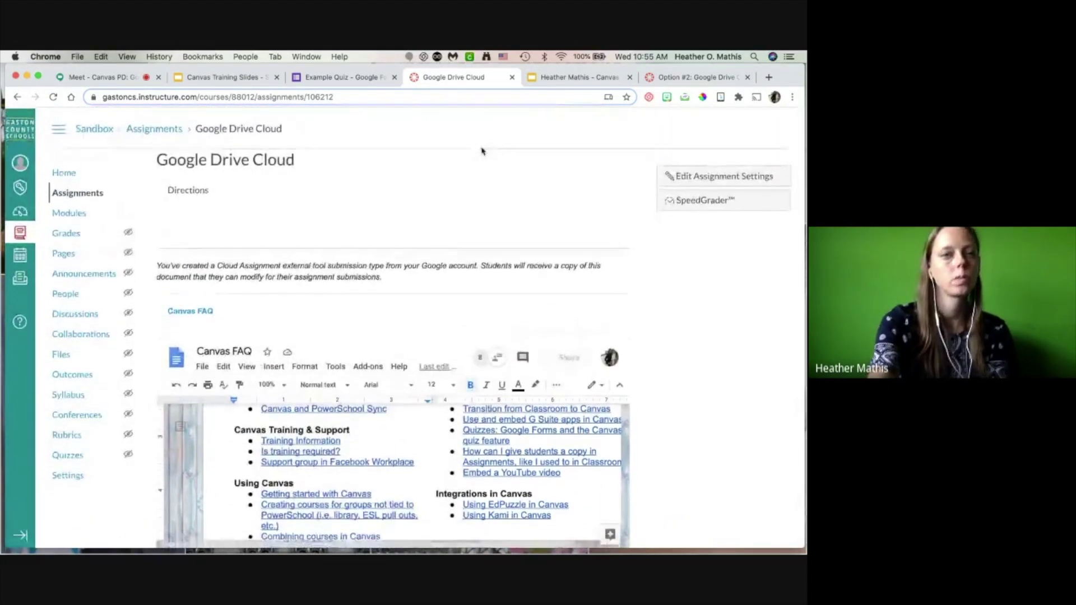
scroll(481, 150, down, 1)
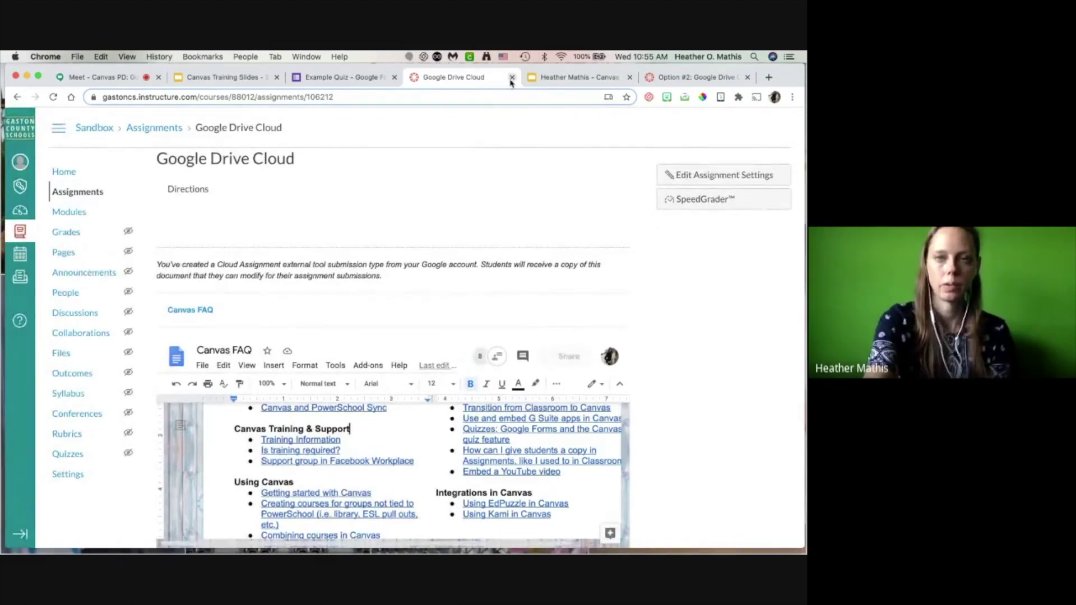
click(84, 193)
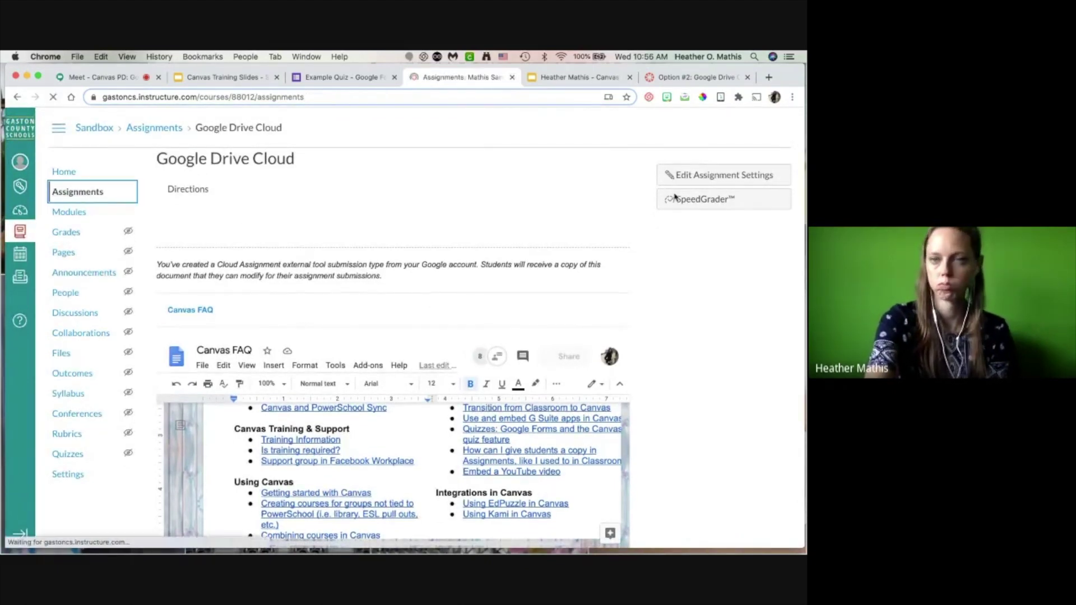
Step: Start a blank new assignment named 'Google Assignments', discarding auto-saved content
click(735, 172)
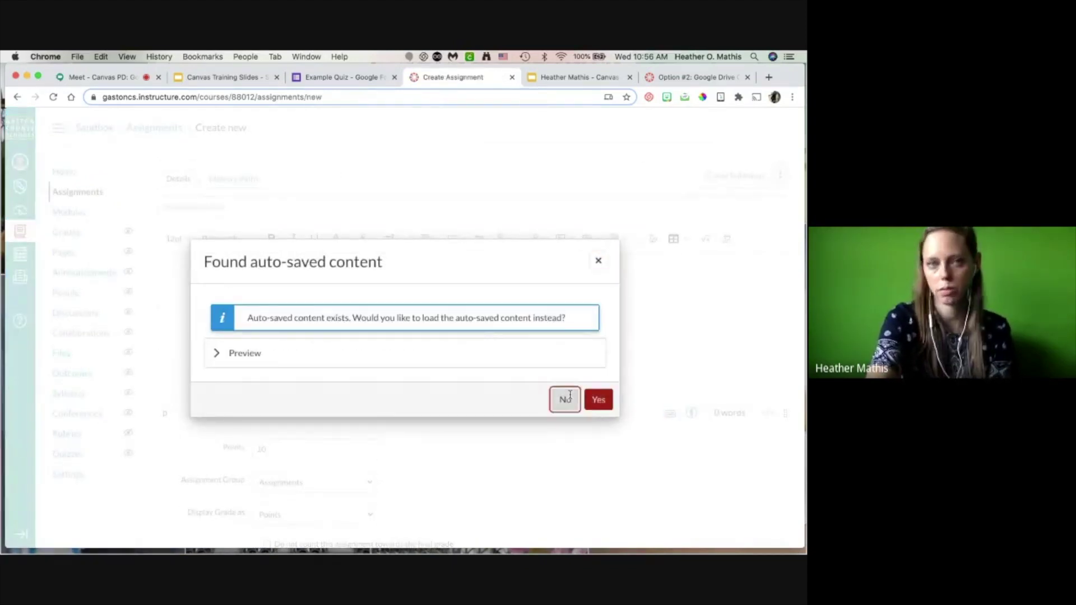
click(565, 399)
click(196, 298)
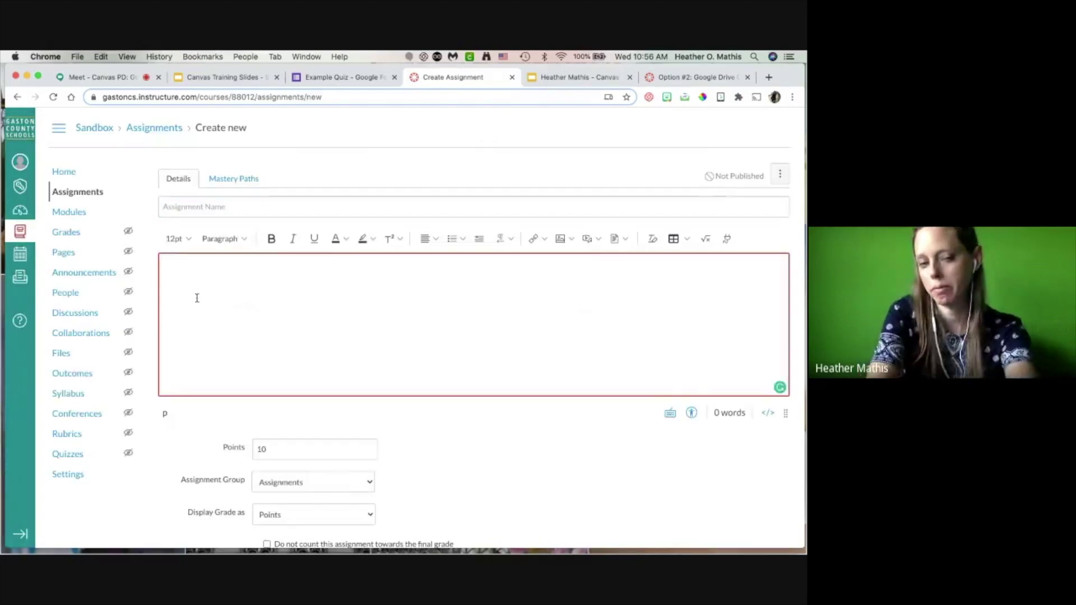
click(181, 209)
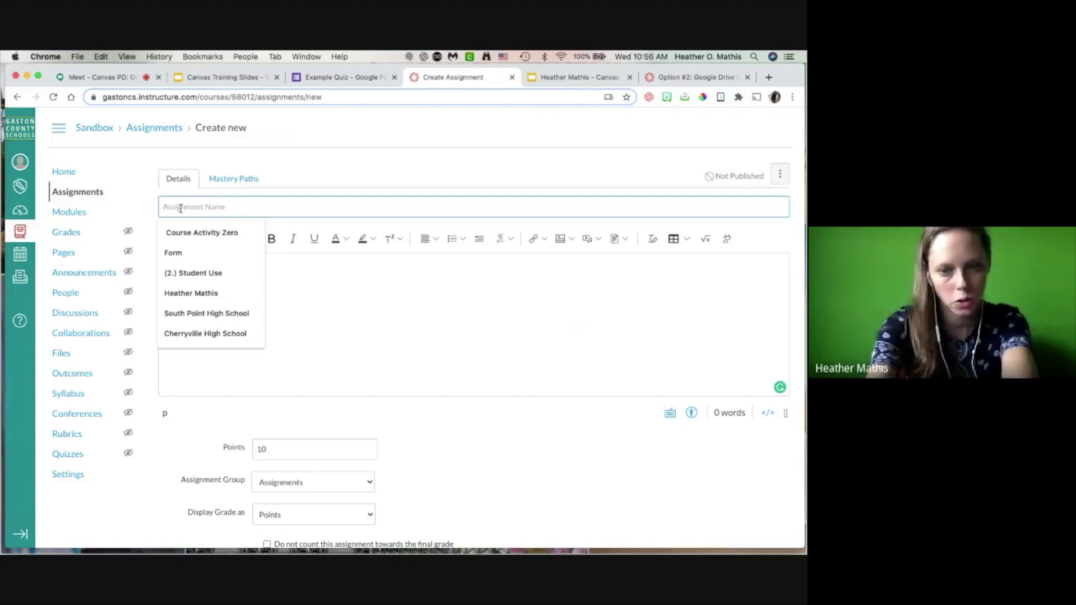
text(Google Assignments)
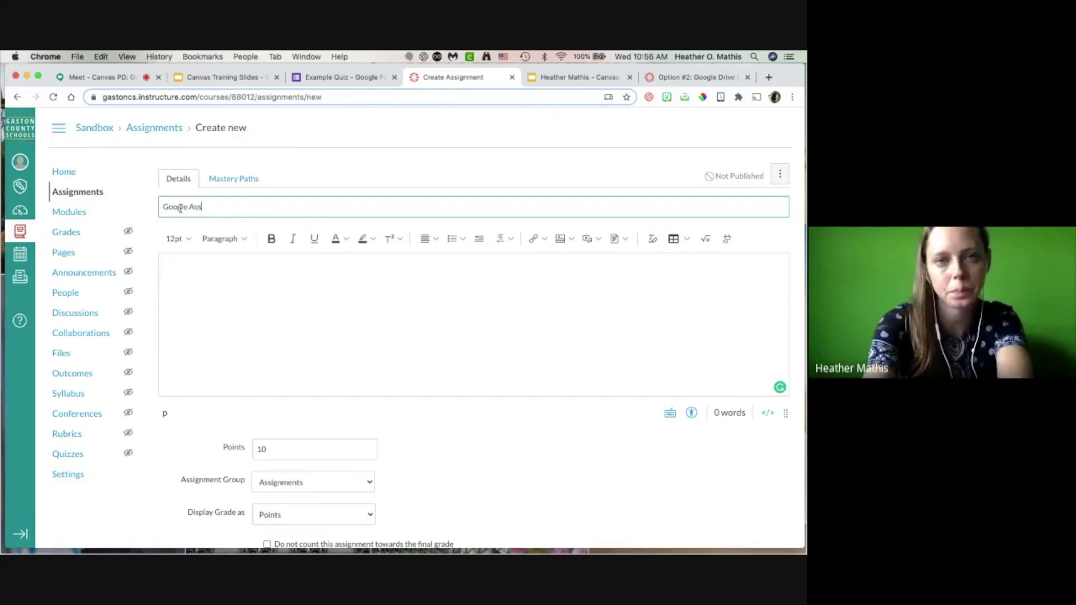
Step: Write 'Directions' as the assignment description
click(209, 286)
text(Direc)
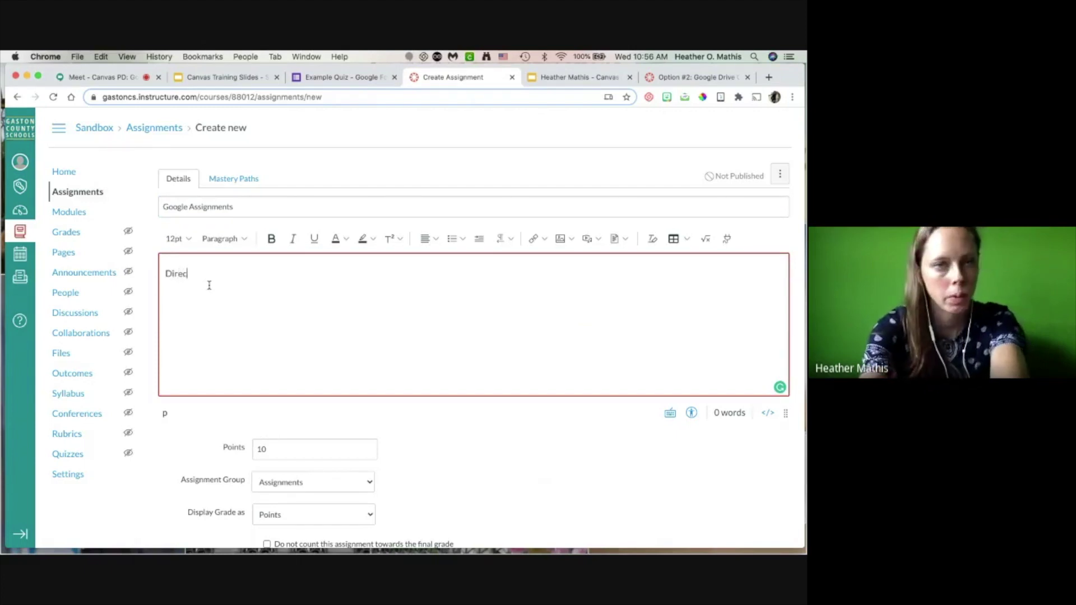
text(iont)
key(BackSpace)
key(BackSpace)
key(BackSpace)
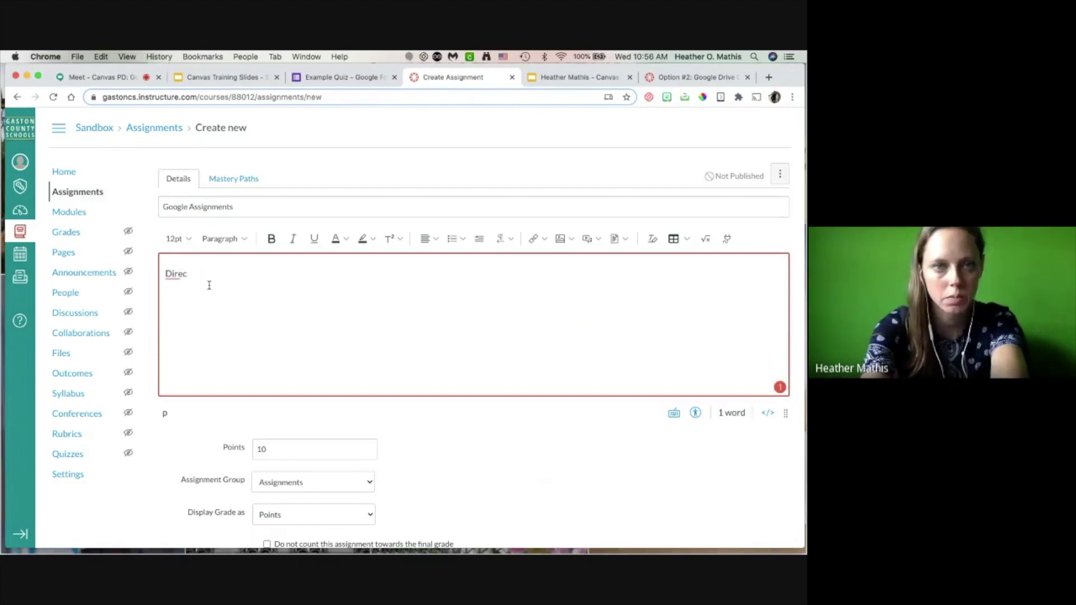
text(tions)
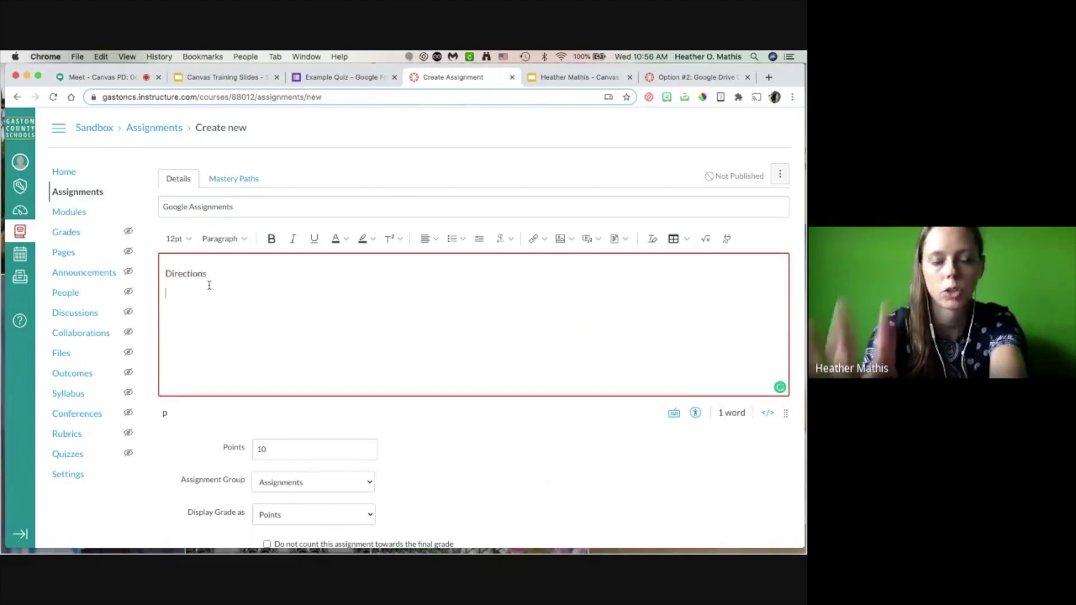
key(Return)
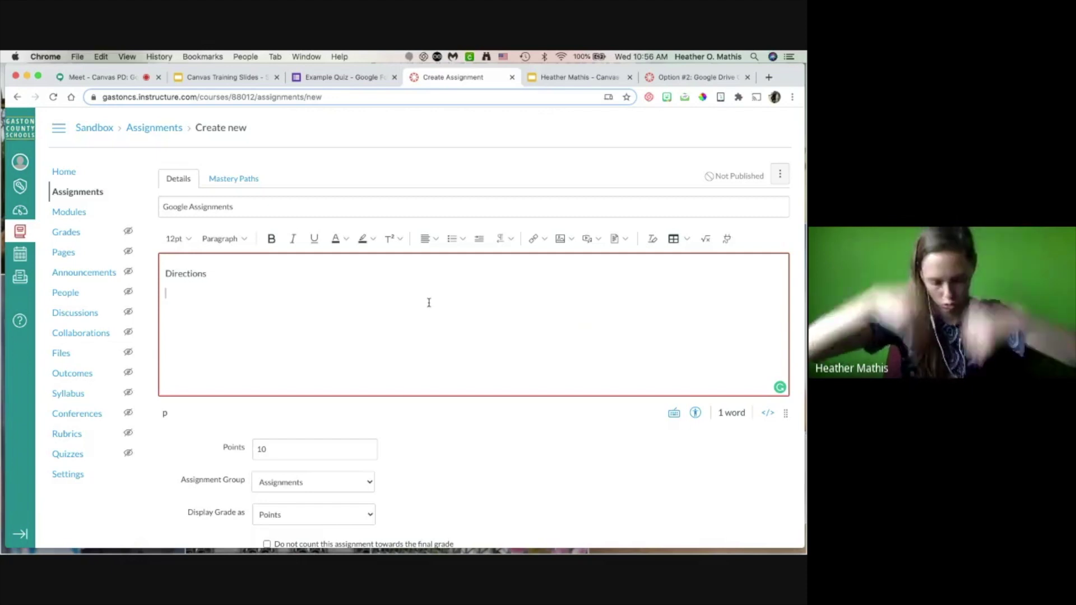
scroll(428, 303, down, 5)
Step: Try linking Google Assignments as the external tool, then cancel the link
scroll(428, 306, down, 1)
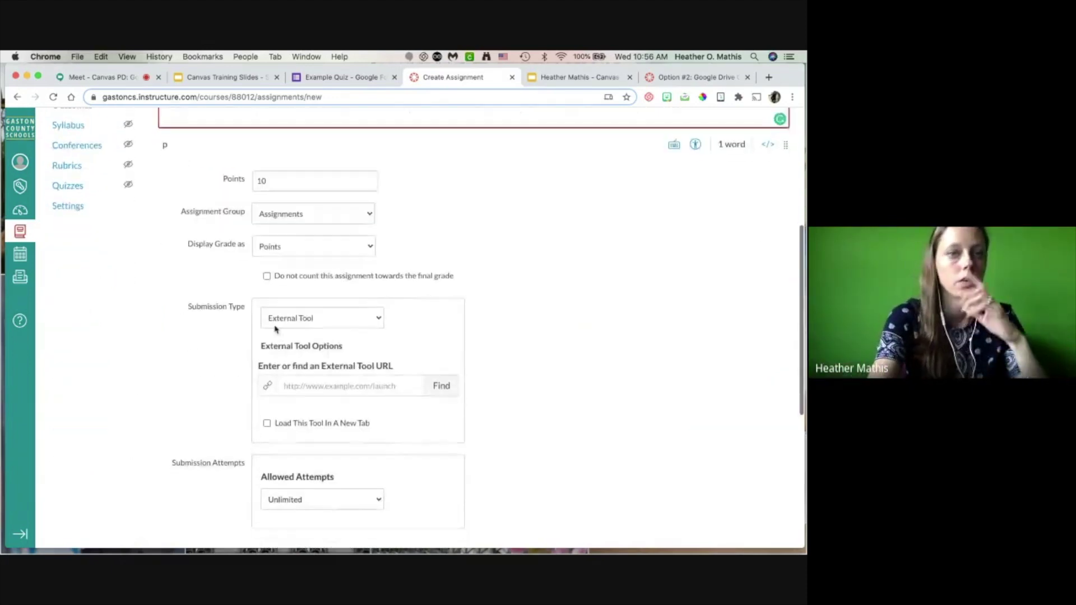
click(283, 326)
click(286, 323)
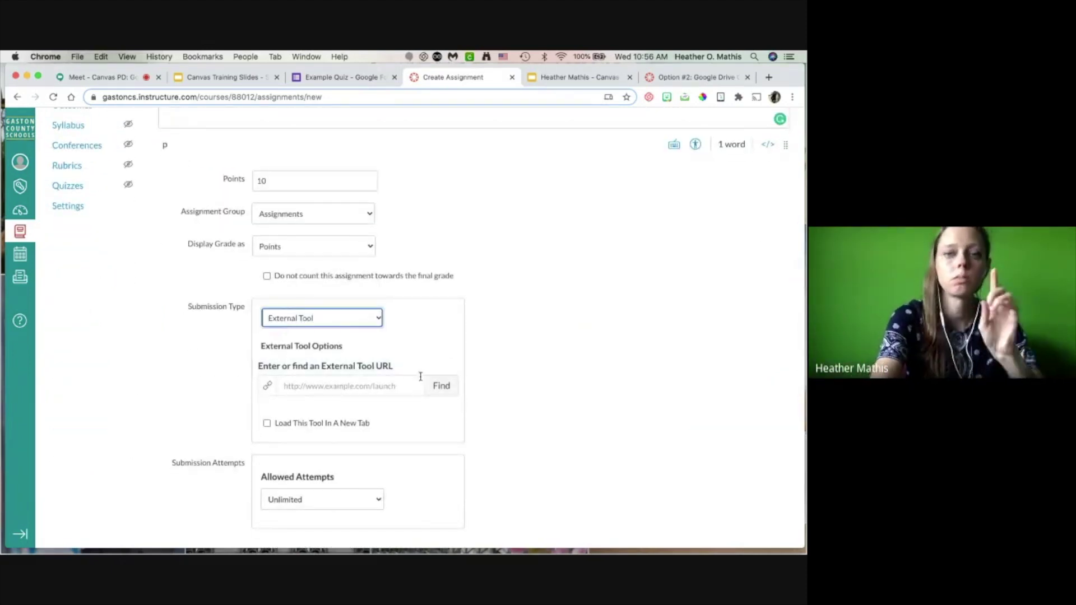
click(441, 386)
scroll(392, 362, down, 2)
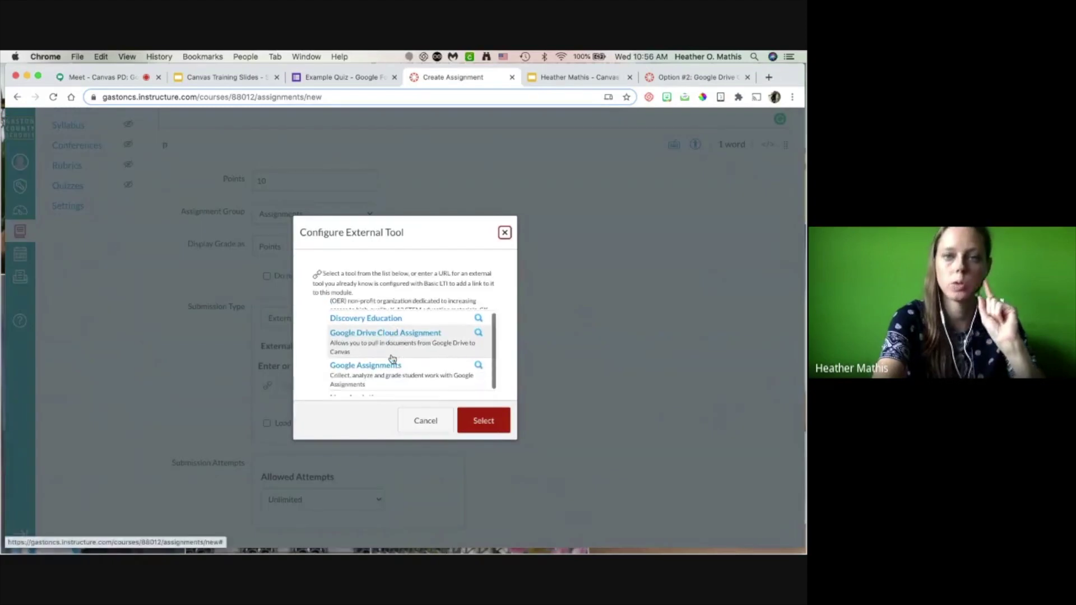
click(386, 365)
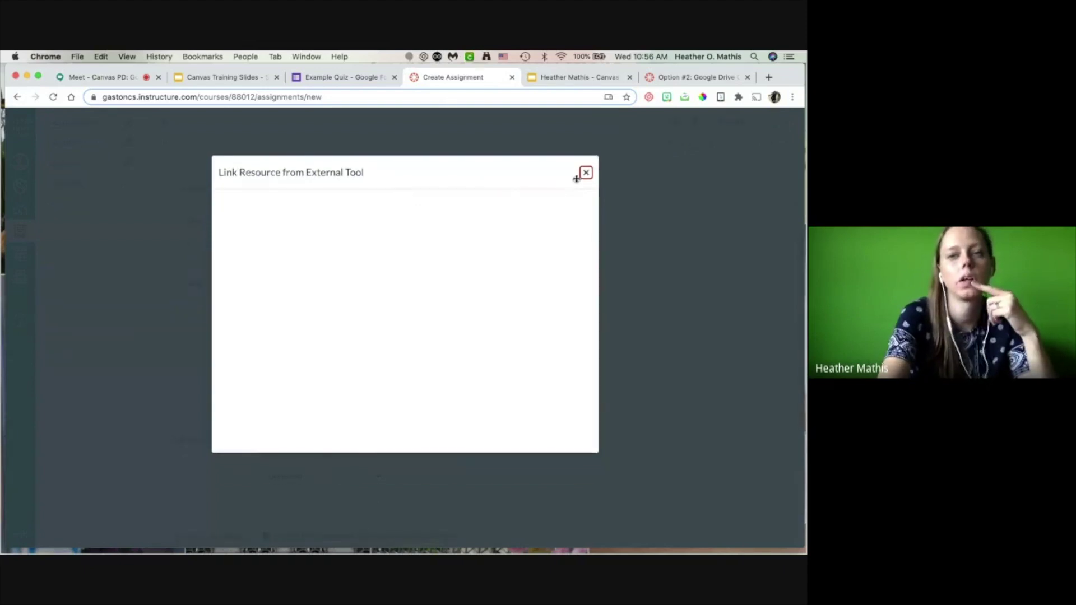
click(585, 173)
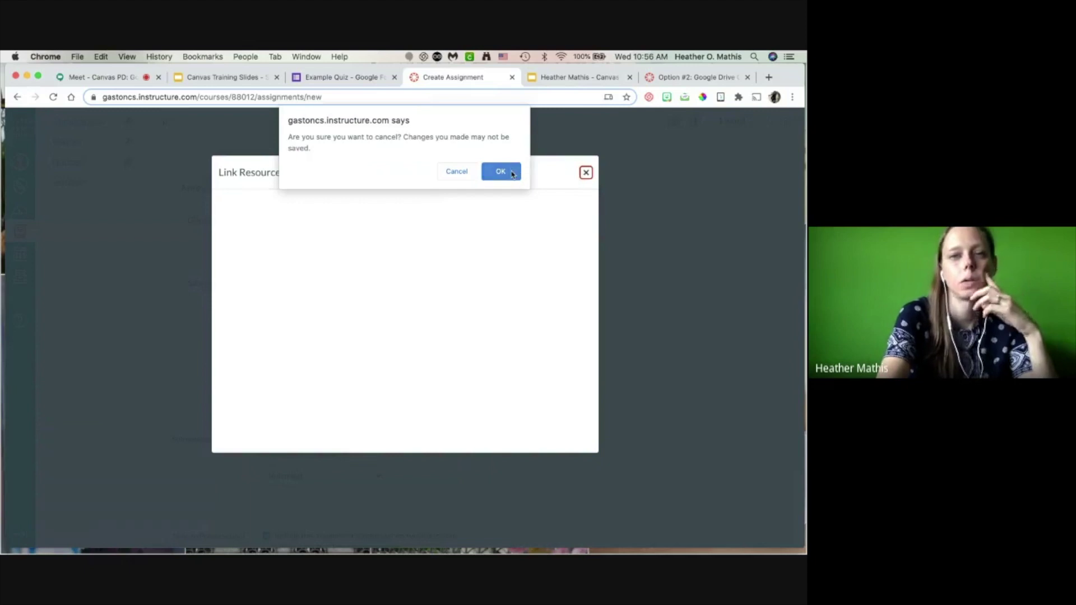
click(500, 171)
click(425, 398)
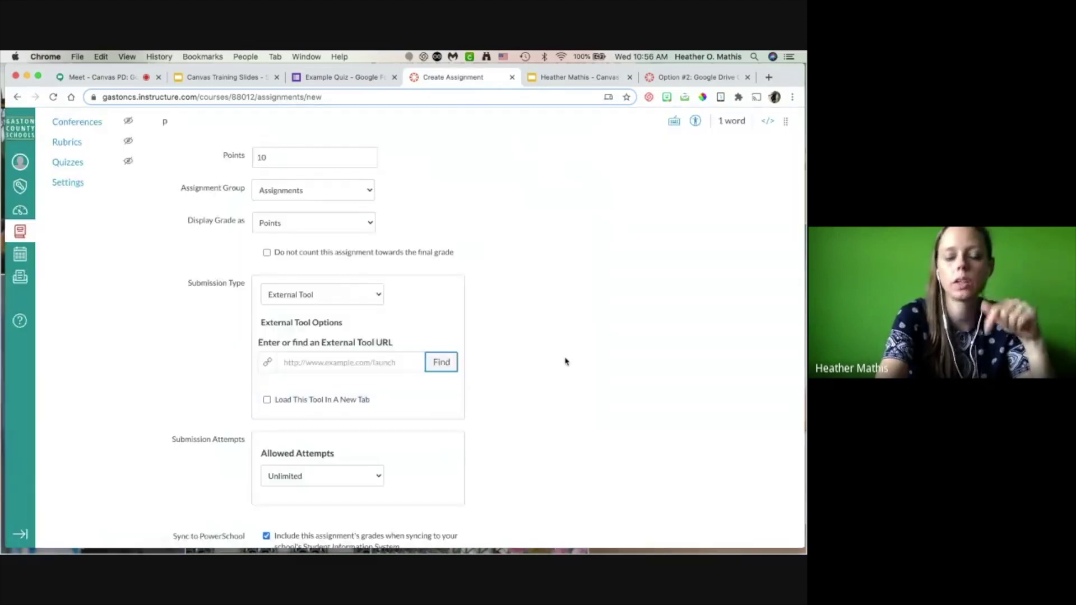
Step: Save the assignment with No Submission as submission type and due date Aug 22
scroll(565, 361, down, 5)
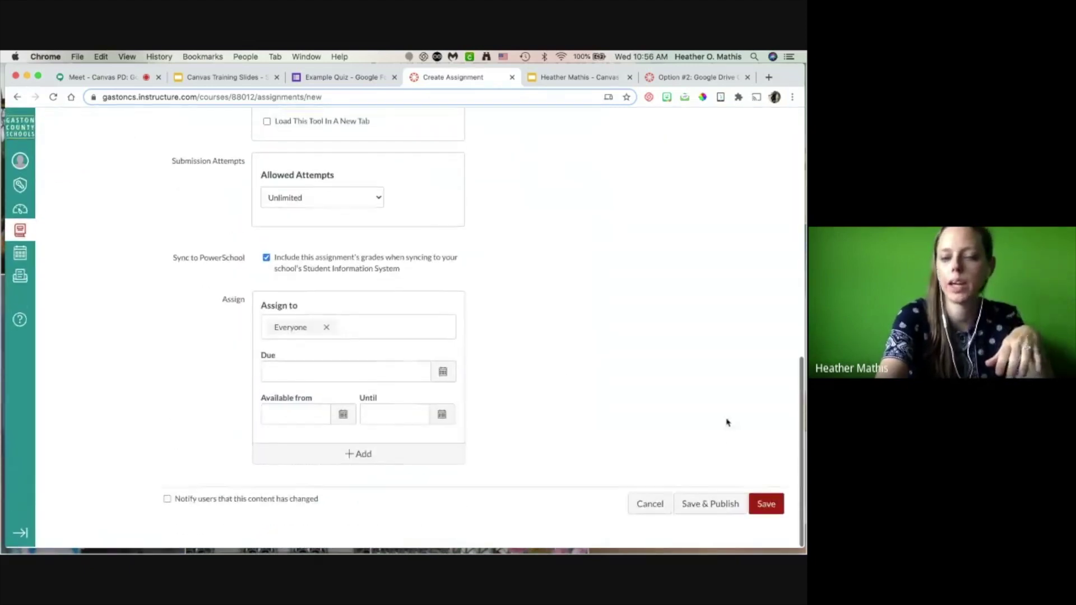
click(782, 506)
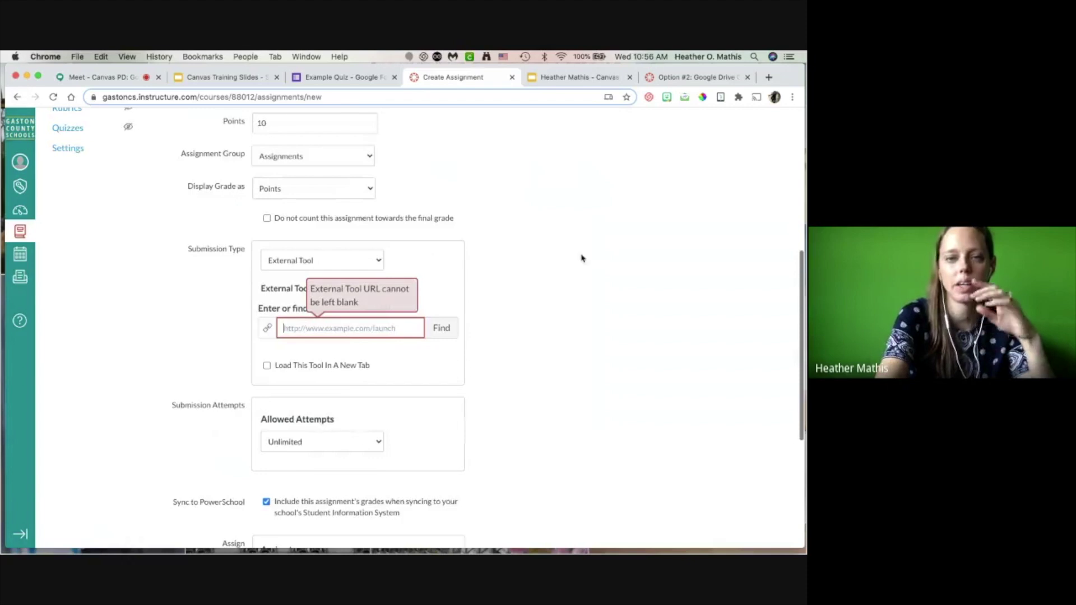
click(290, 261)
click(285, 234)
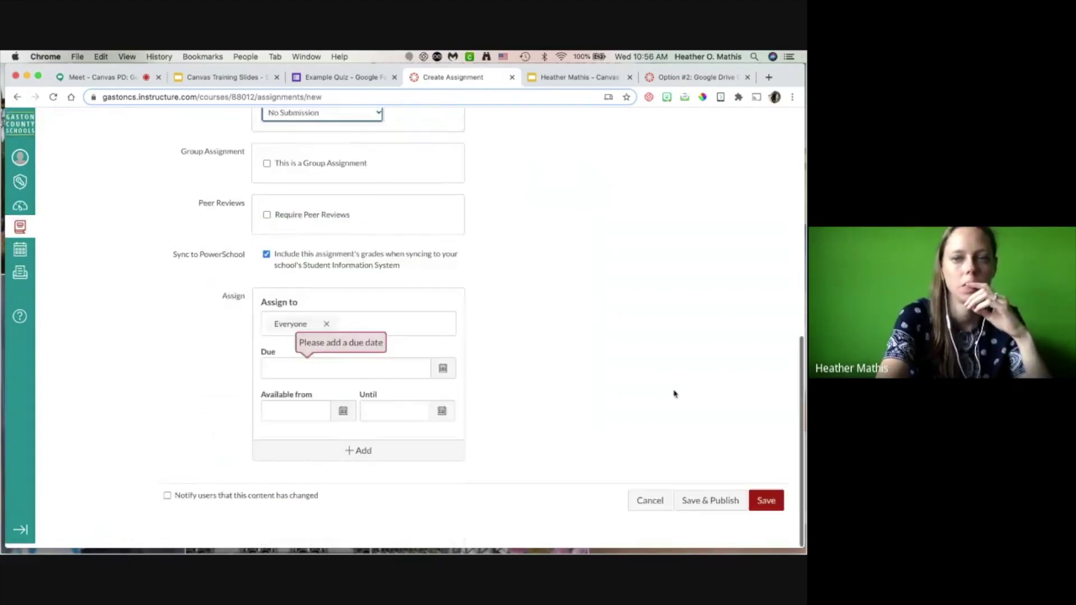
click(443, 368)
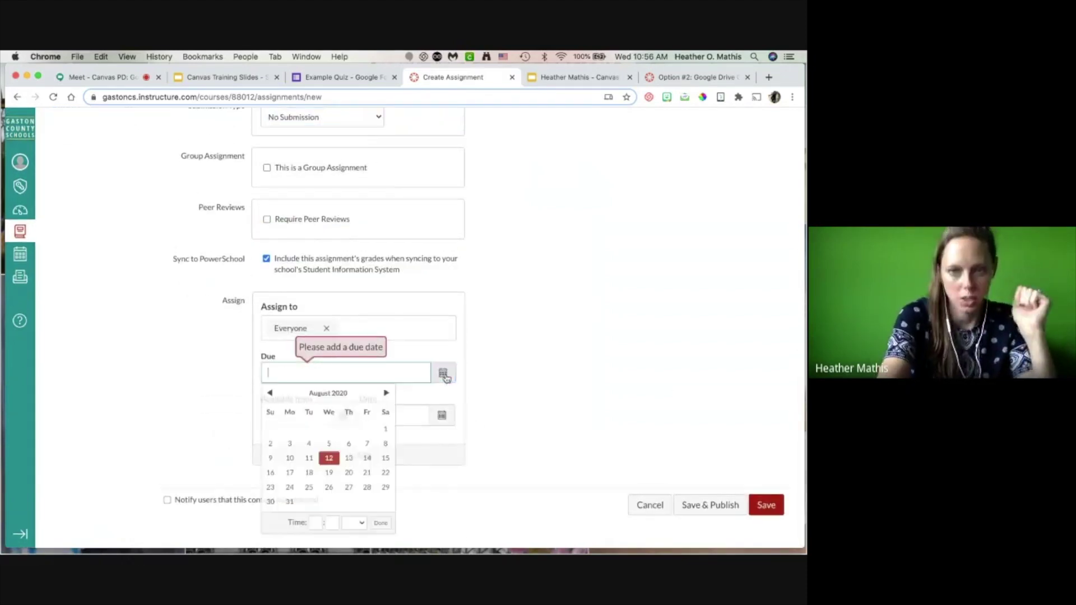
click(387, 472)
click(769, 519)
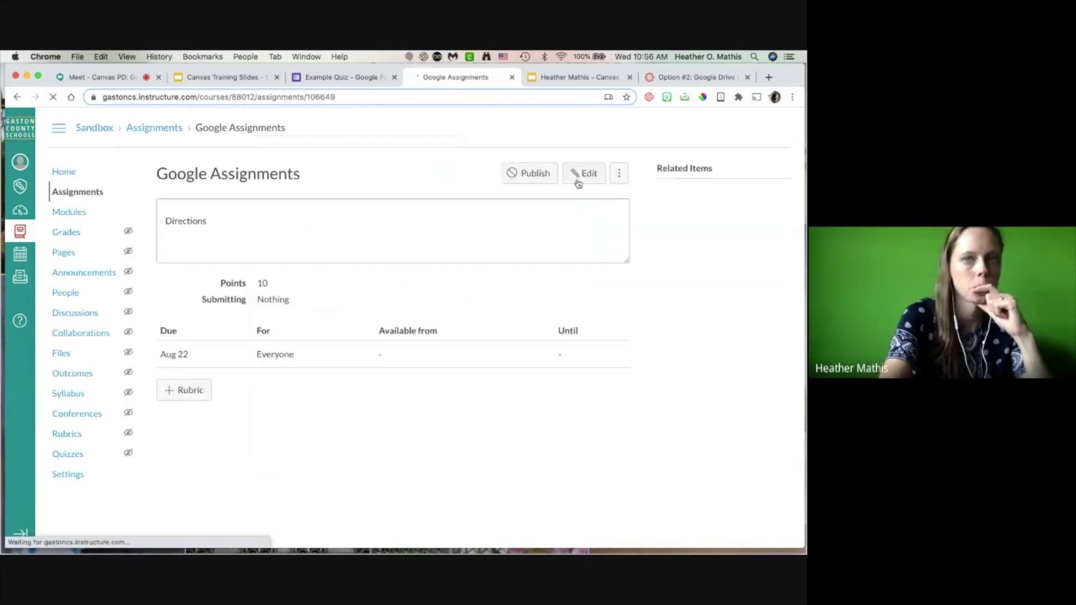
Step: Reopen the assignment for editing and view its submission type choices
click(577, 181)
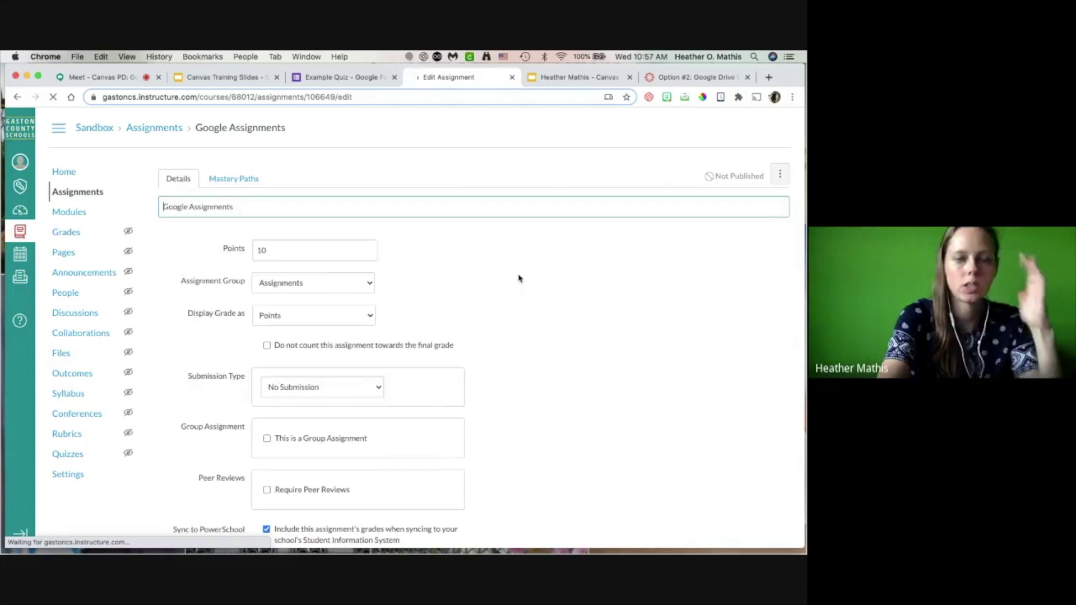
scroll(504, 256, down, 3)
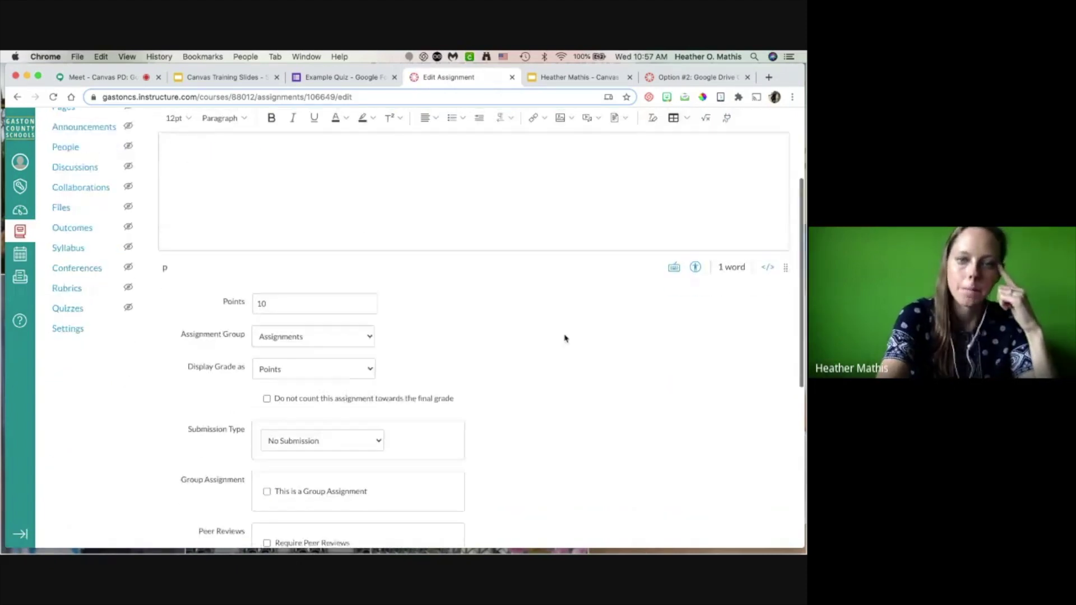
scroll(564, 337, down, 3)
click(348, 345)
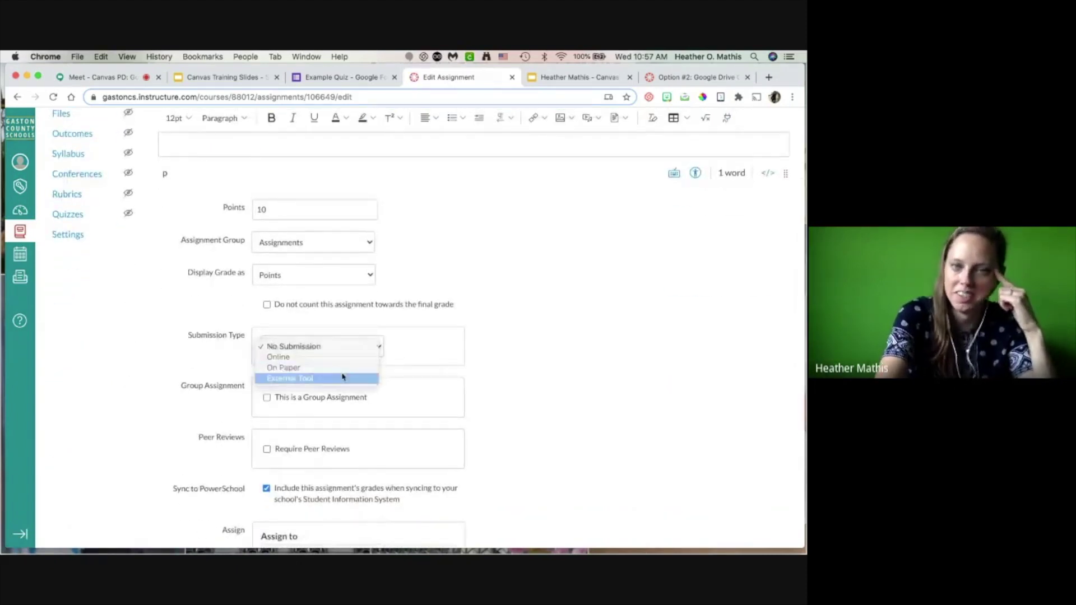
Step: Set submission type to External Tool with Google Assignments, continuing with the signed-in Google account
click(343, 378)
scroll(418, 377, down, 2)
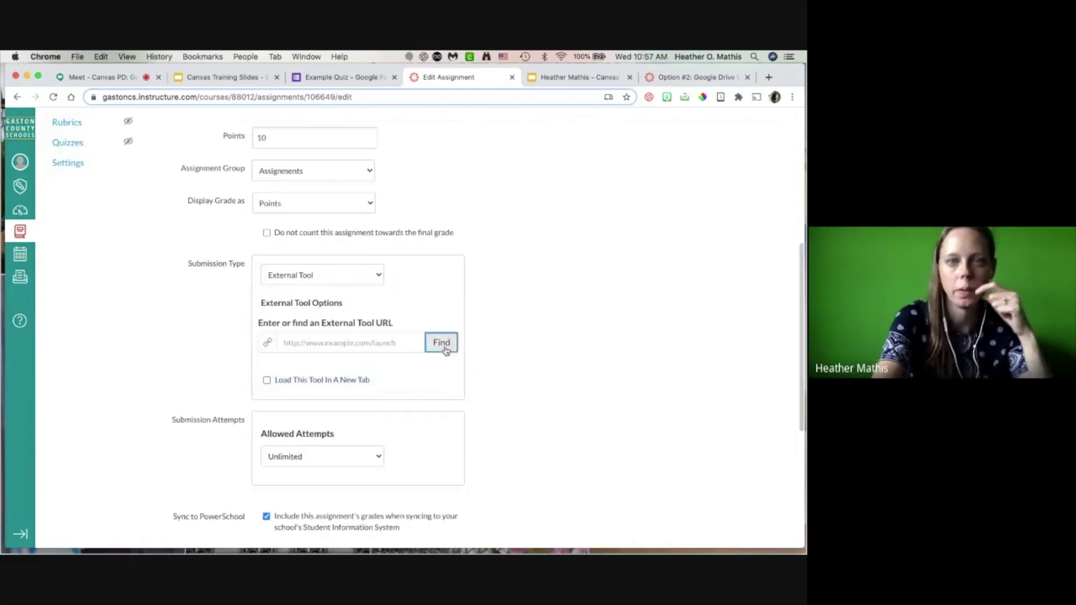
click(446, 350)
scroll(404, 351, down, 2)
click(372, 380)
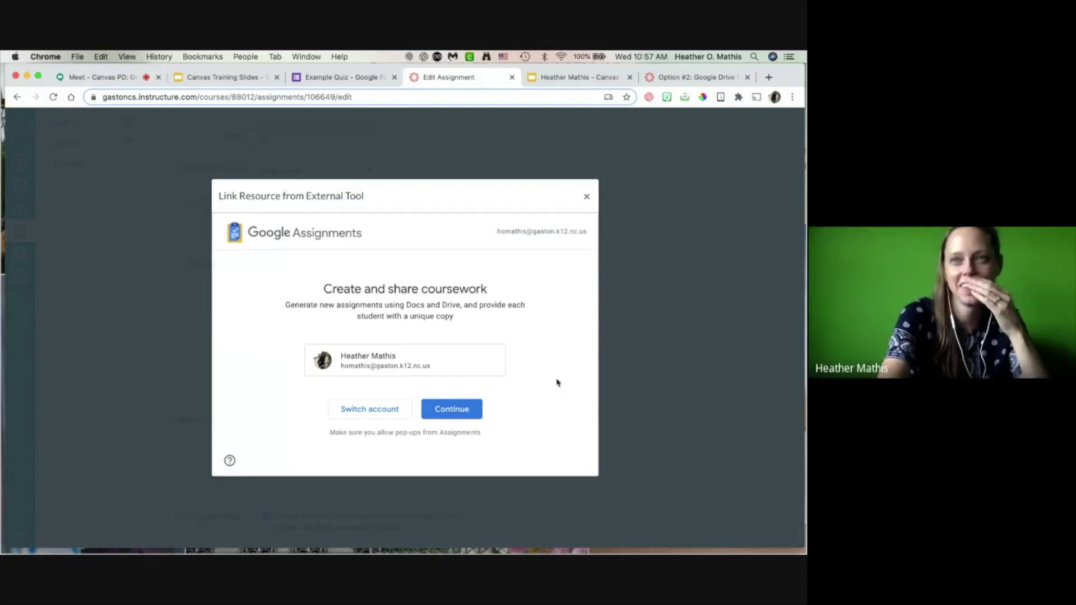
click(456, 410)
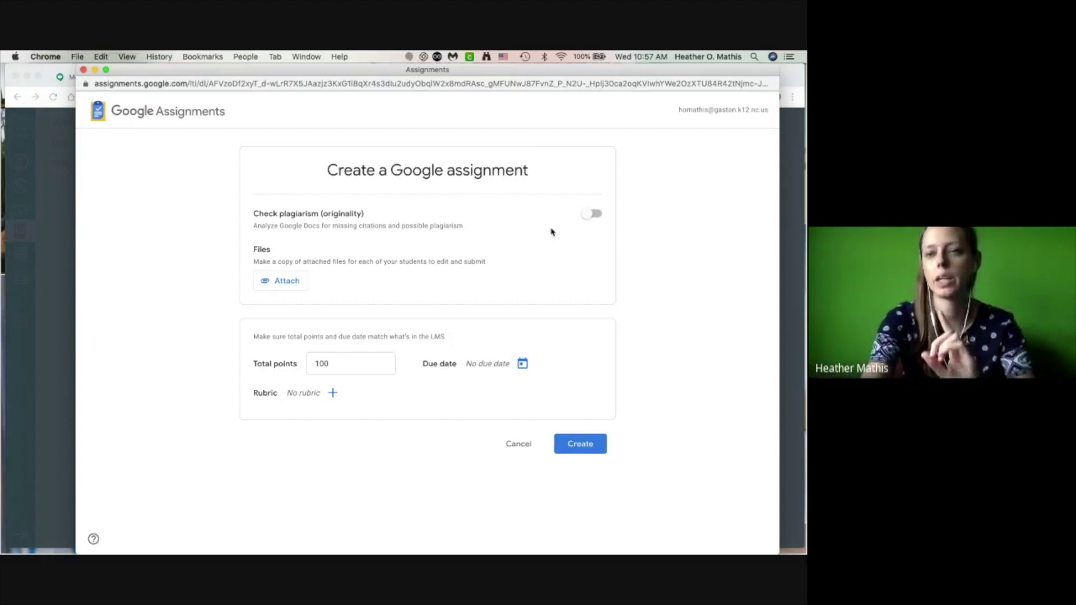
Step: Attach the Canvas FAQ doc from Drive and create the 100-point Google assignment
click(294, 280)
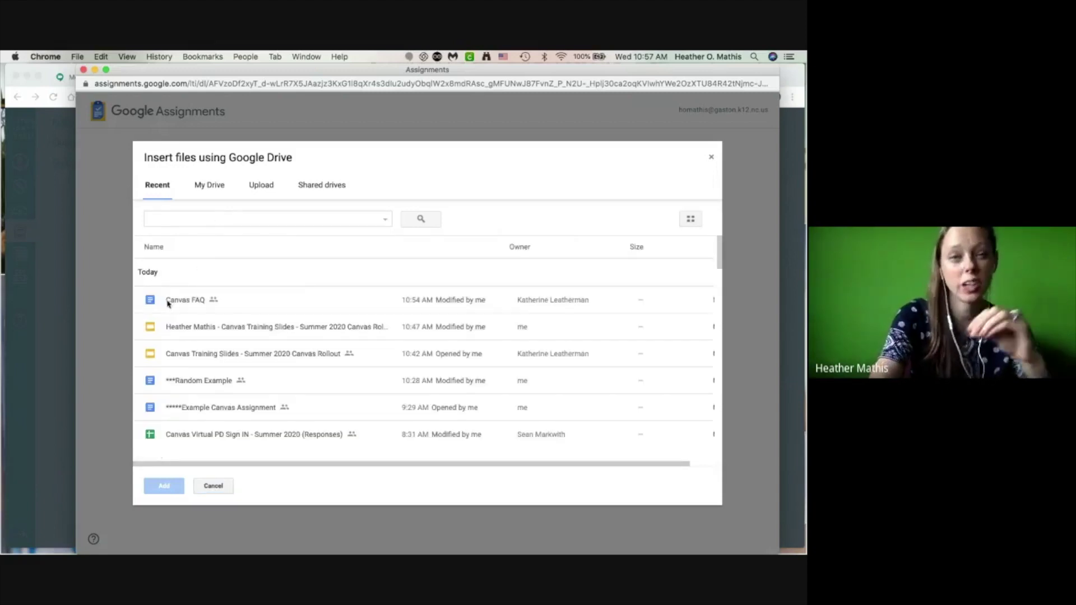
click(167, 303)
click(163, 486)
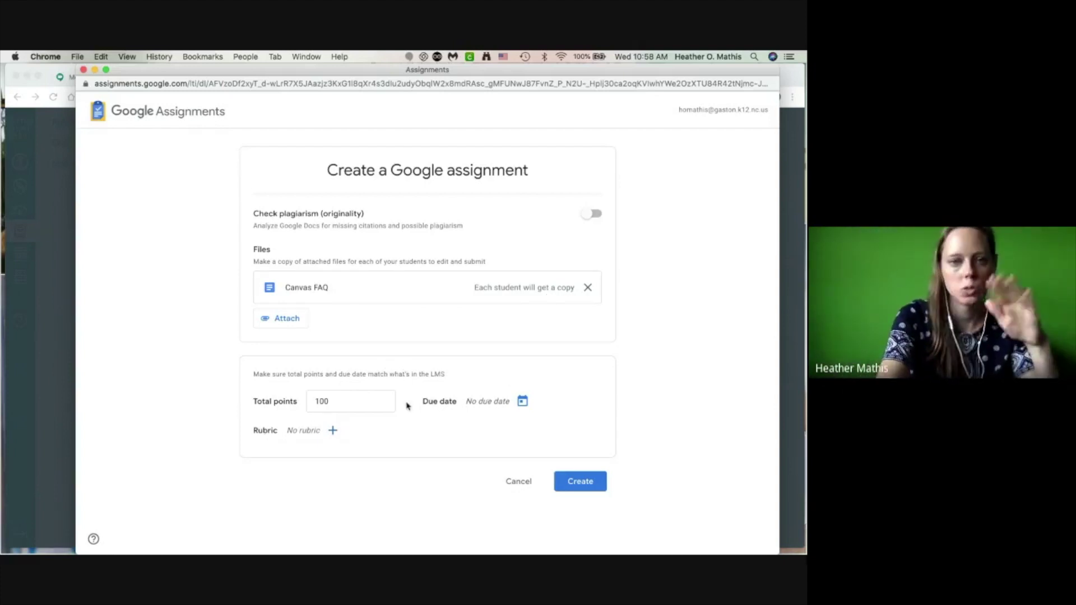
click(576, 486)
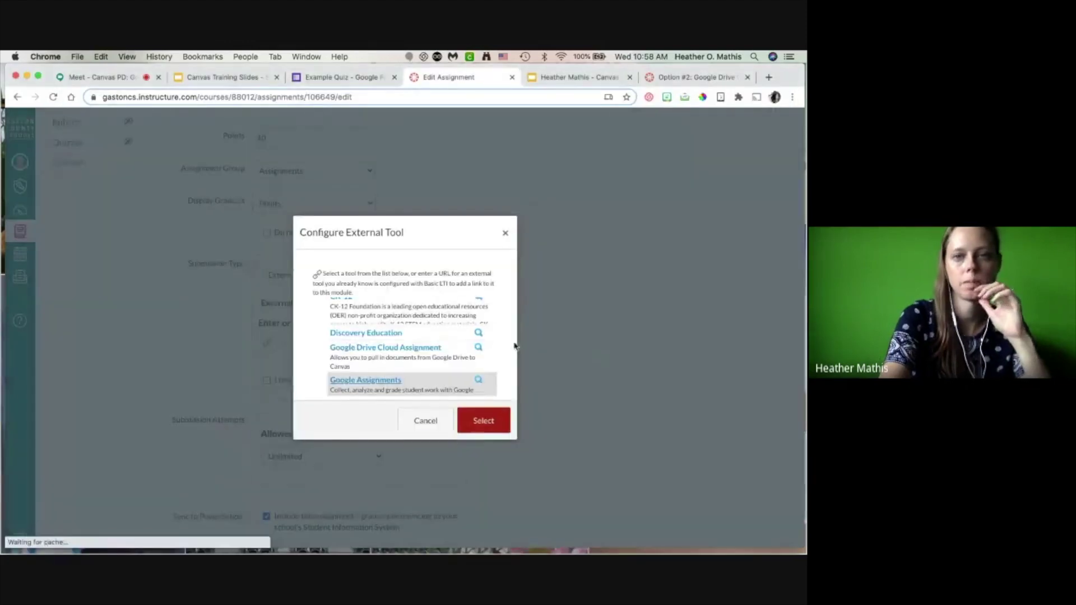
Step: Select Google Assignments as the linked tool and Save & Publish the assignment
click(489, 428)
scroll(542, 389, down, 5)
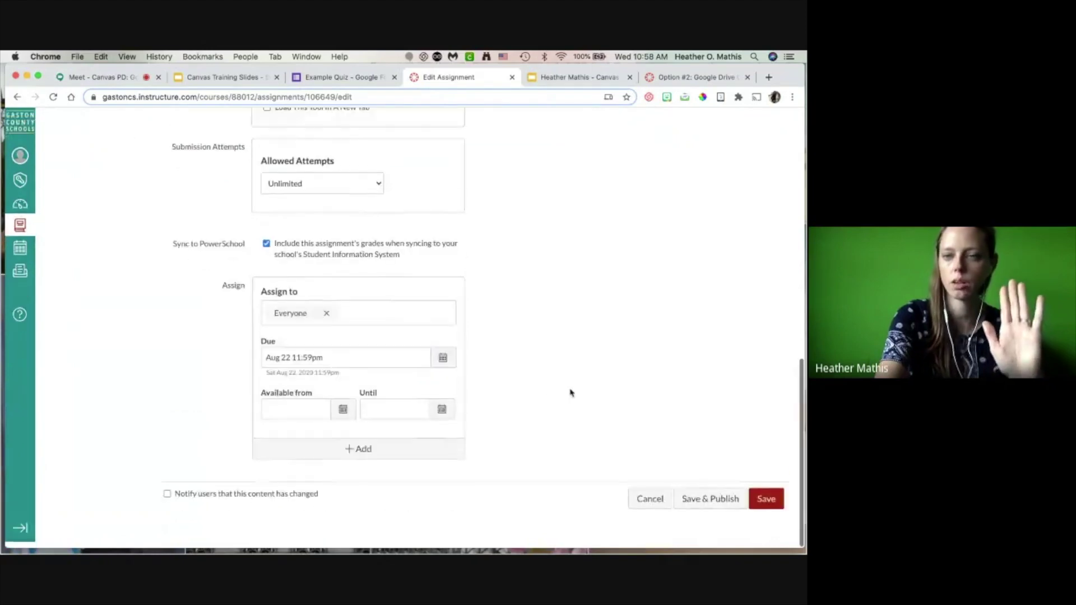
click(709, 505)
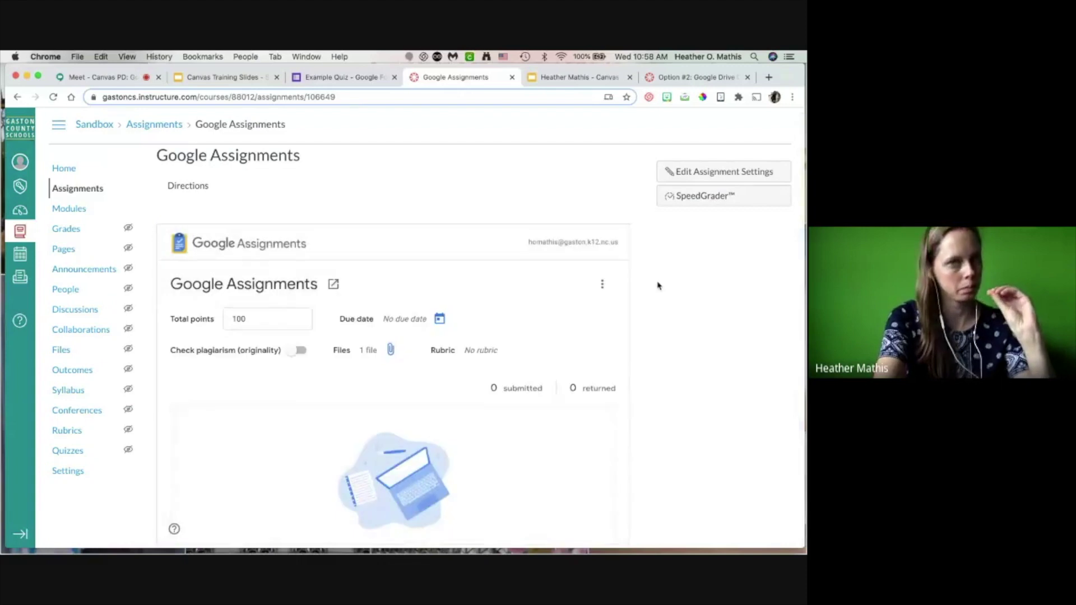
scroll(356, 435, down, 2)
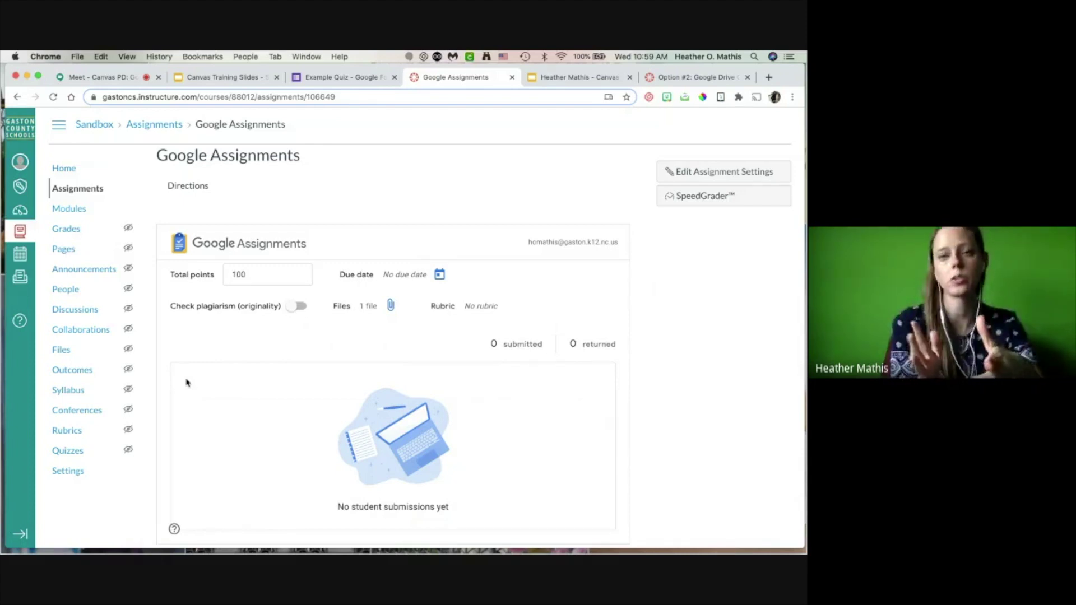
Step: Check the Chris Sandbox course's assignments, then bring the other account's Chrome window forward
click(693, 77)
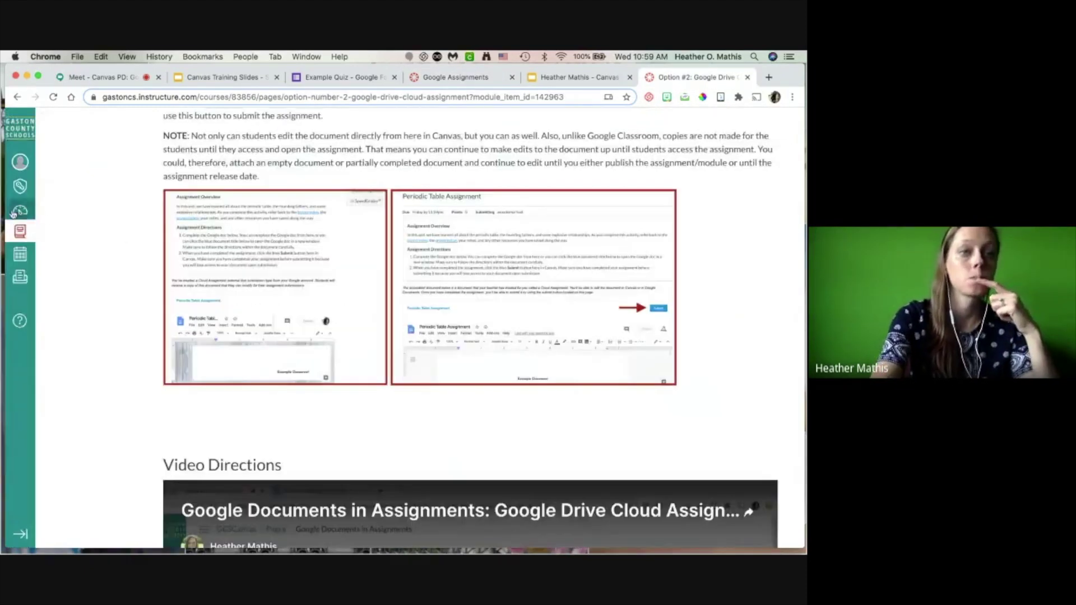
click(20, 211)
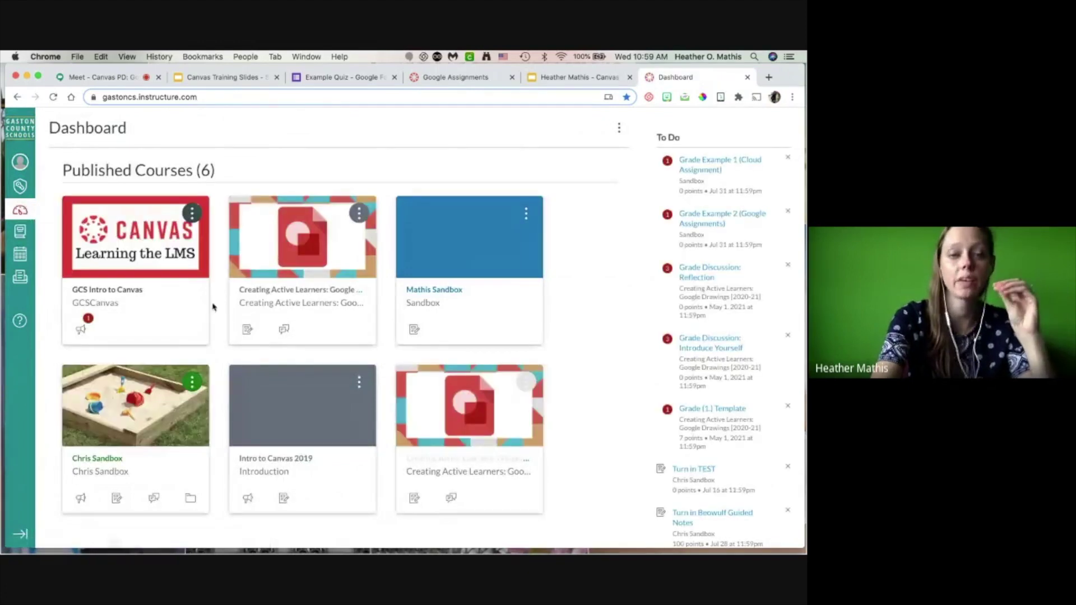
scroll(213, 307, down, 2)
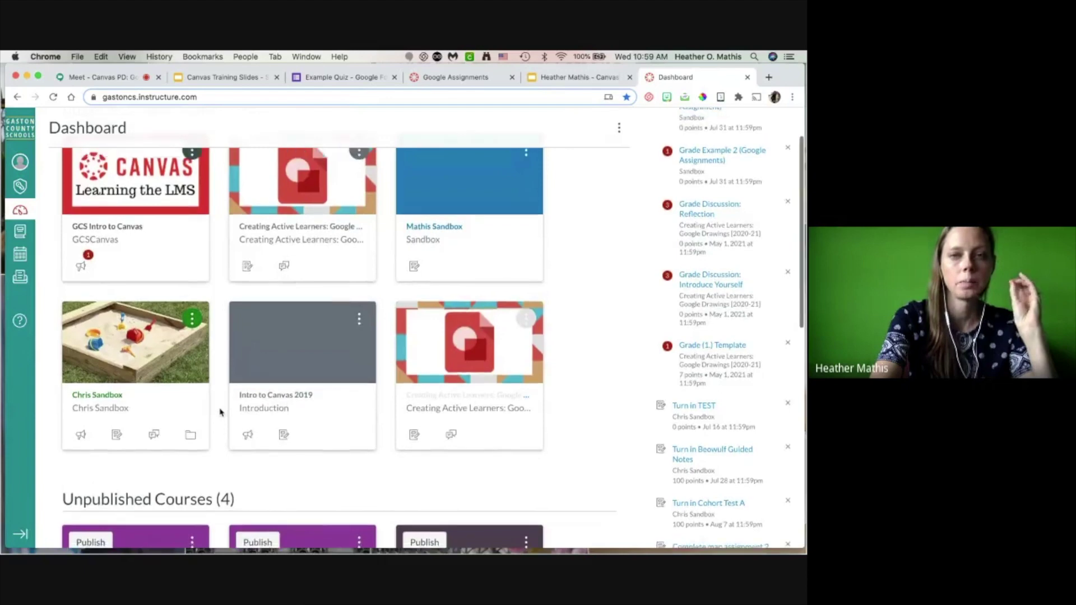
scroll(220, 413, up, 1)
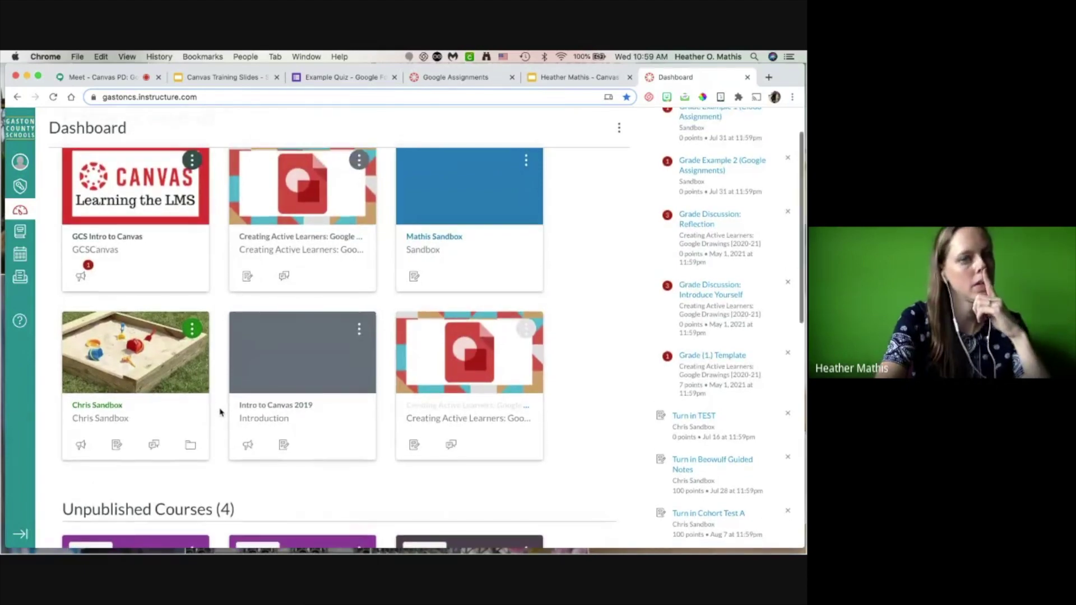
click(90, 431)
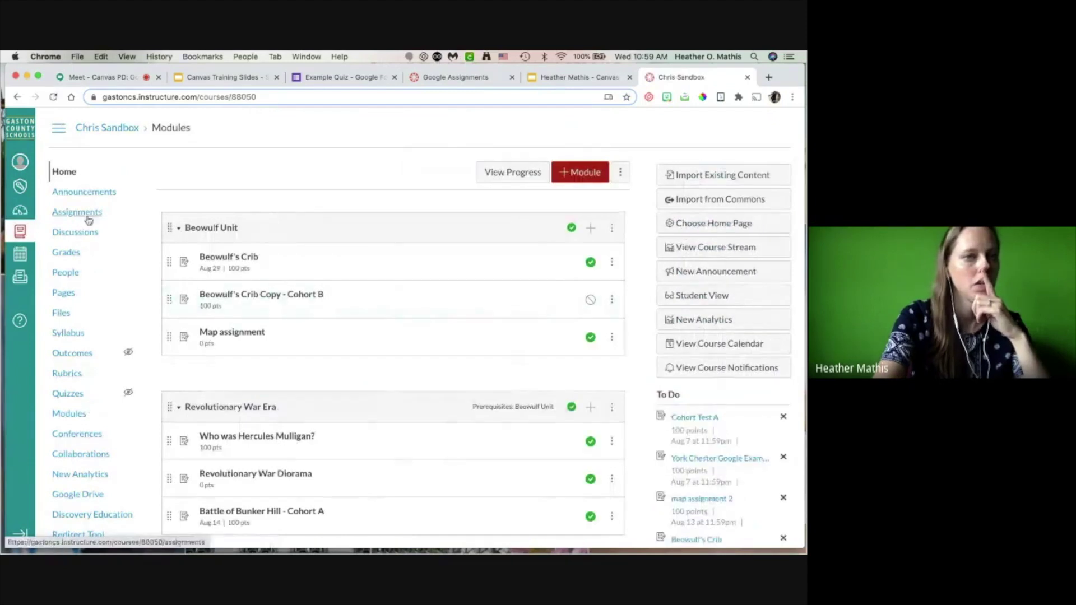
click(85, 212)
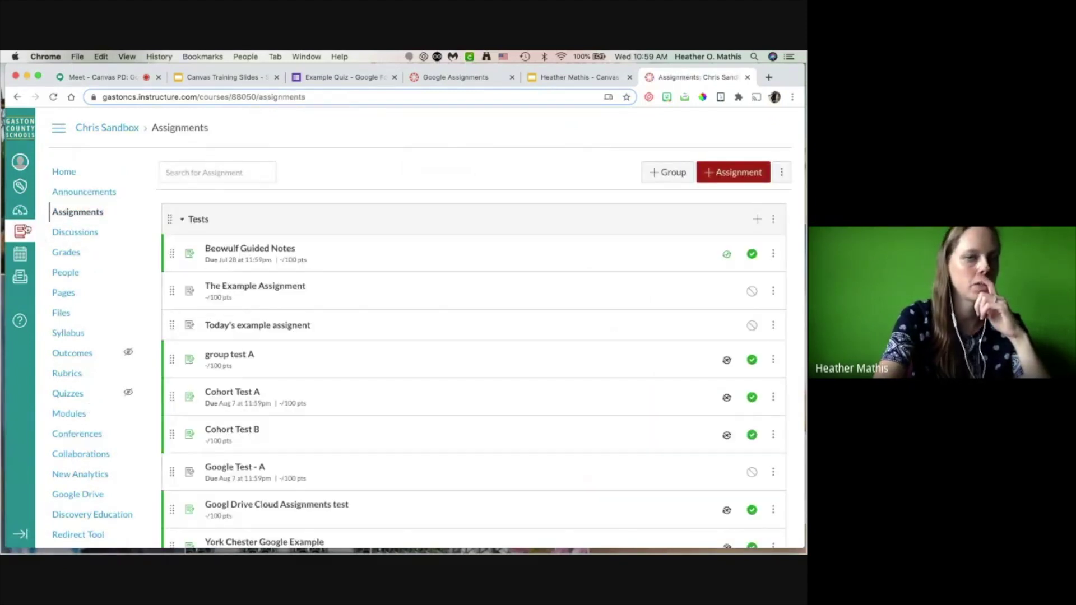
scroll(264, 320, down, 3)
scroll(261, 319, up, 3)
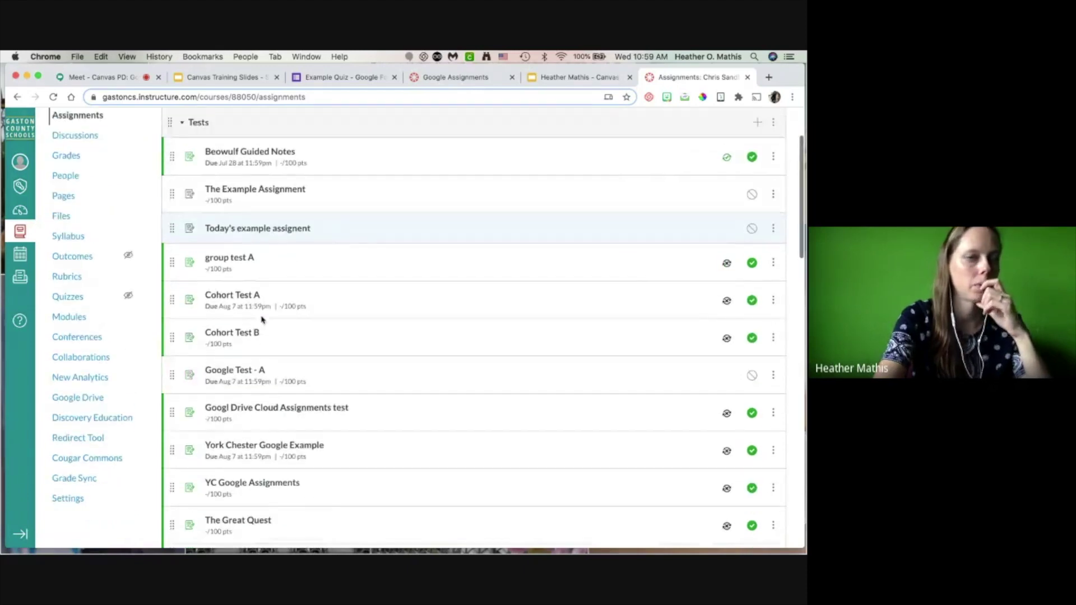
click(20, 216)
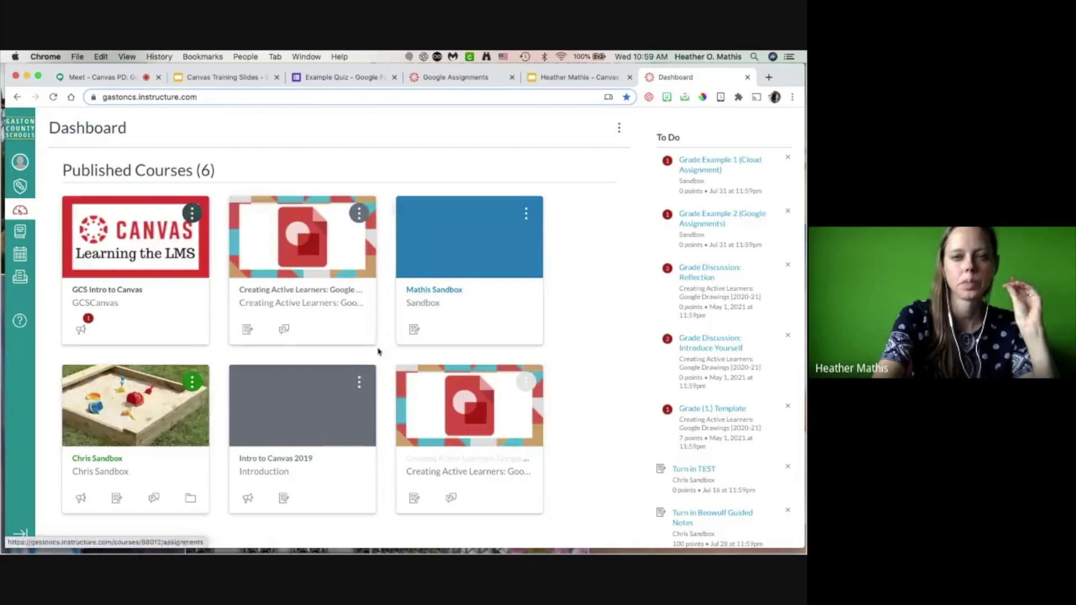
key(super+grave)
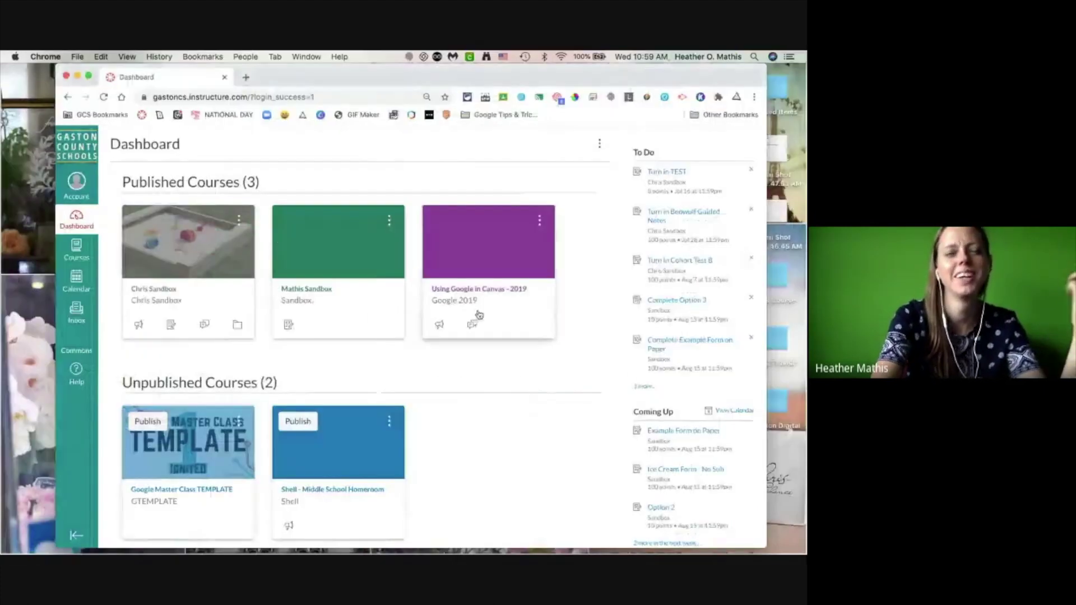
Step: Reload the Dashboard and reposition and widen the browser window
key(super+r)
drag(409, 72, 357, 72)
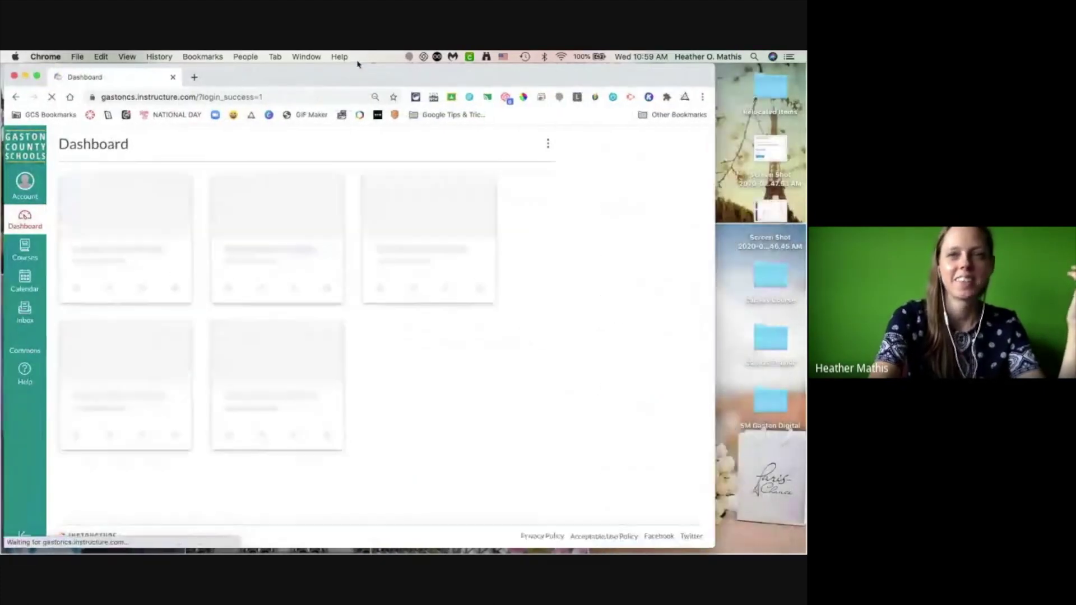
drag(714, 81, 798, 81)
Step: Open the Google Assignments assignment from the Mathis Sandbox course's Assignments list
click(262, 288)
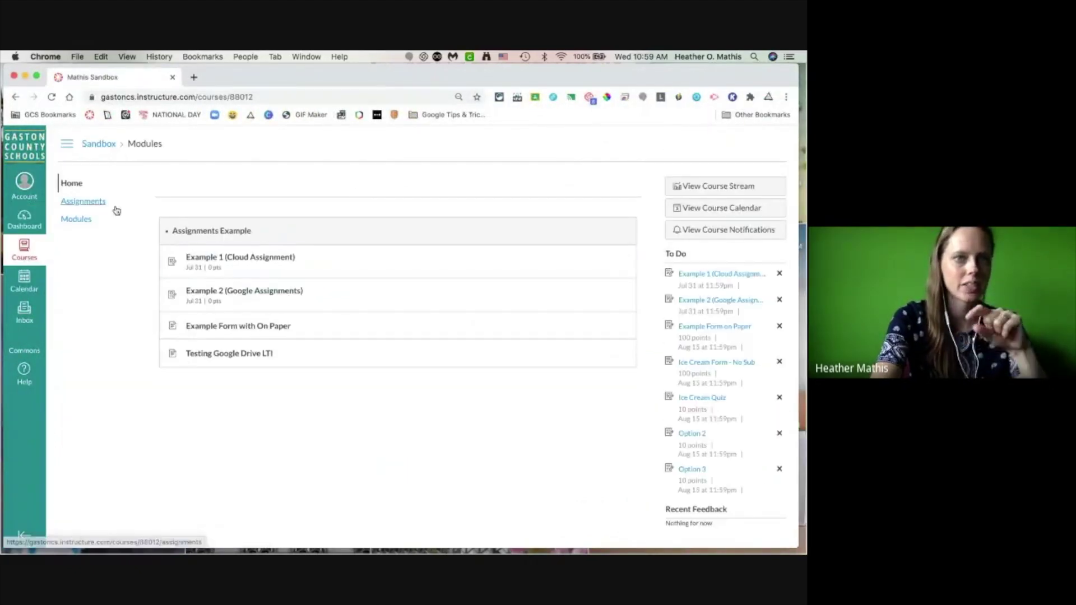
click(83, 203)
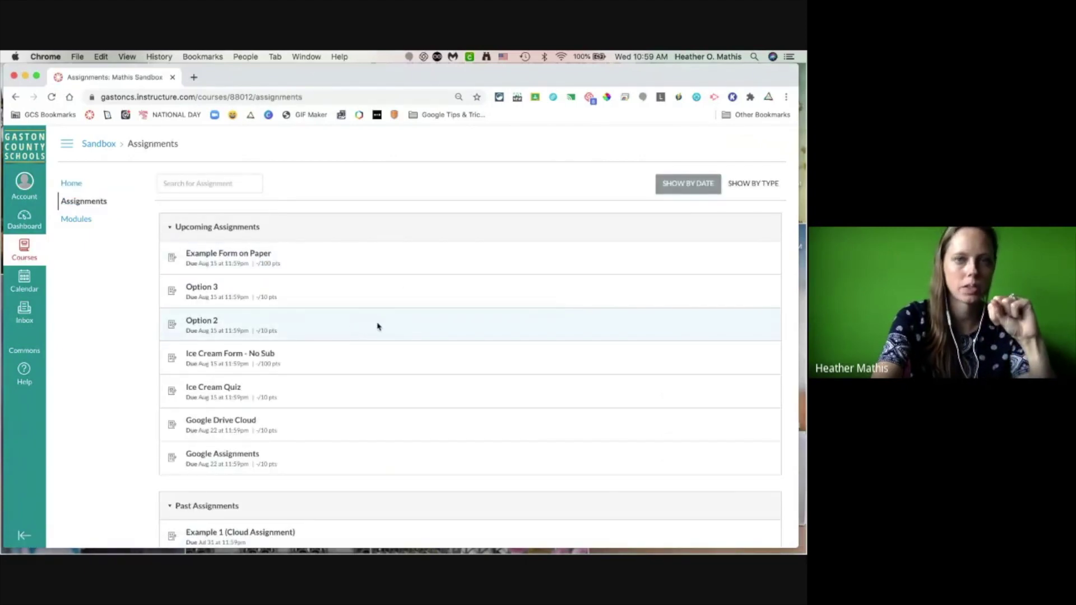
scroll(377, 326, down, 2)
scroll(377, 327, up, 1)
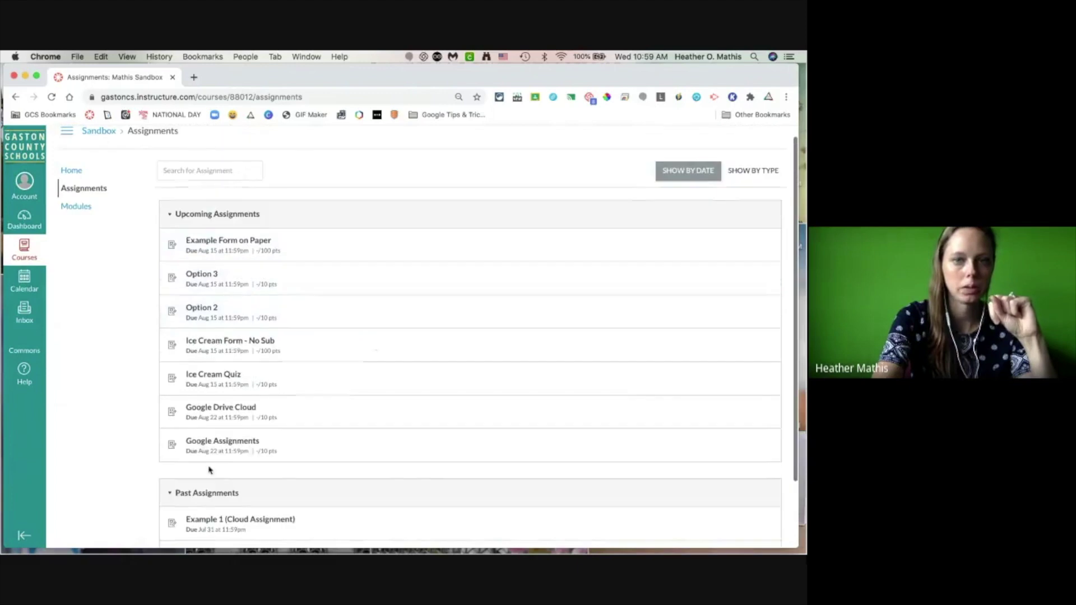
click(197, 442)
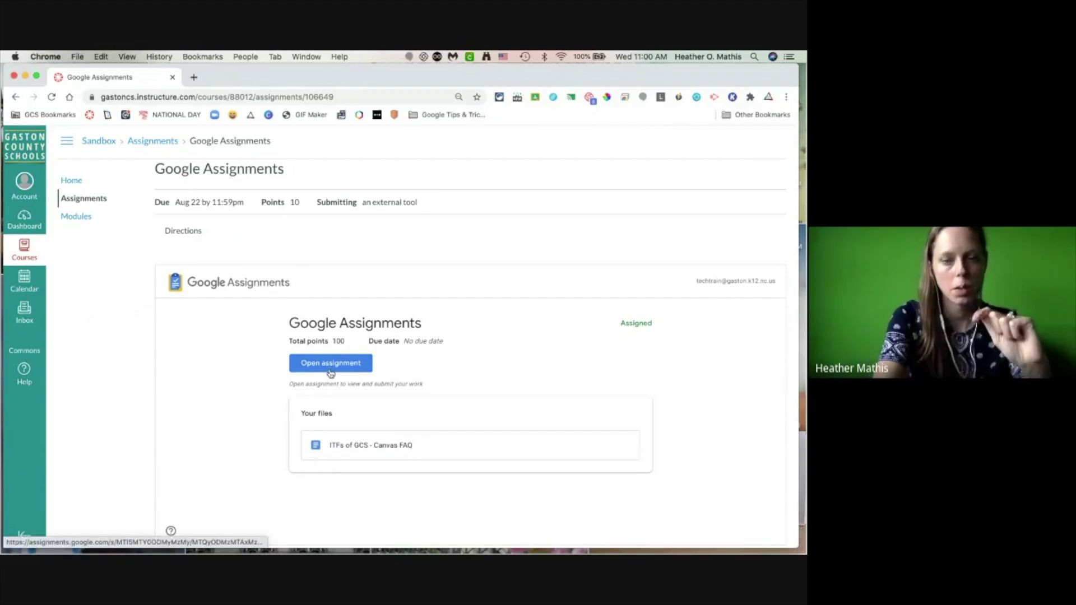
Step: Open the assignment in Google Assignments, glancing back at the Canvas page
click(331, 372)
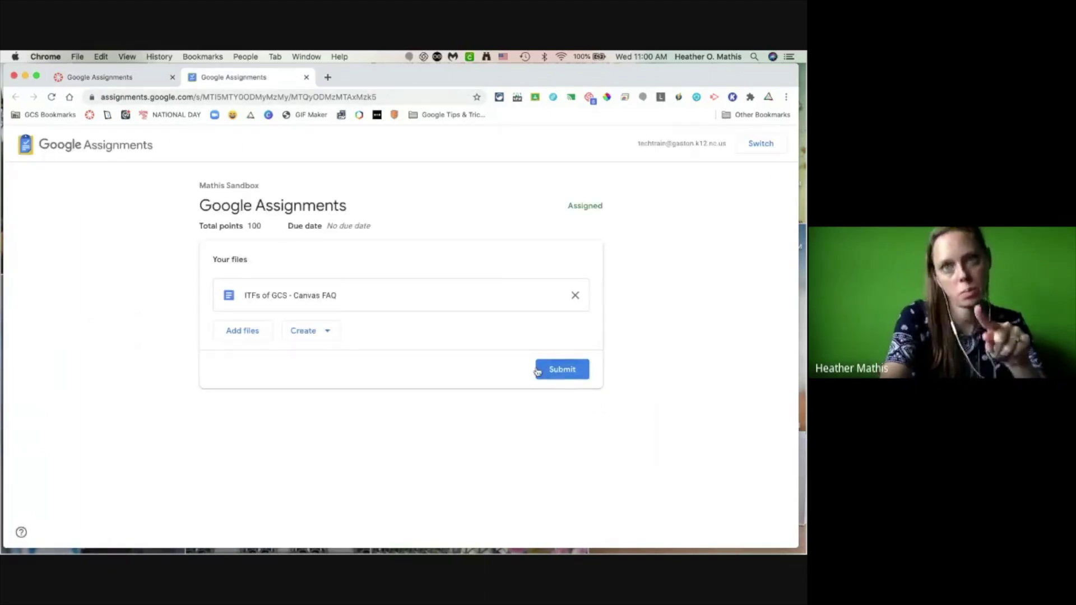
click(94, 76)
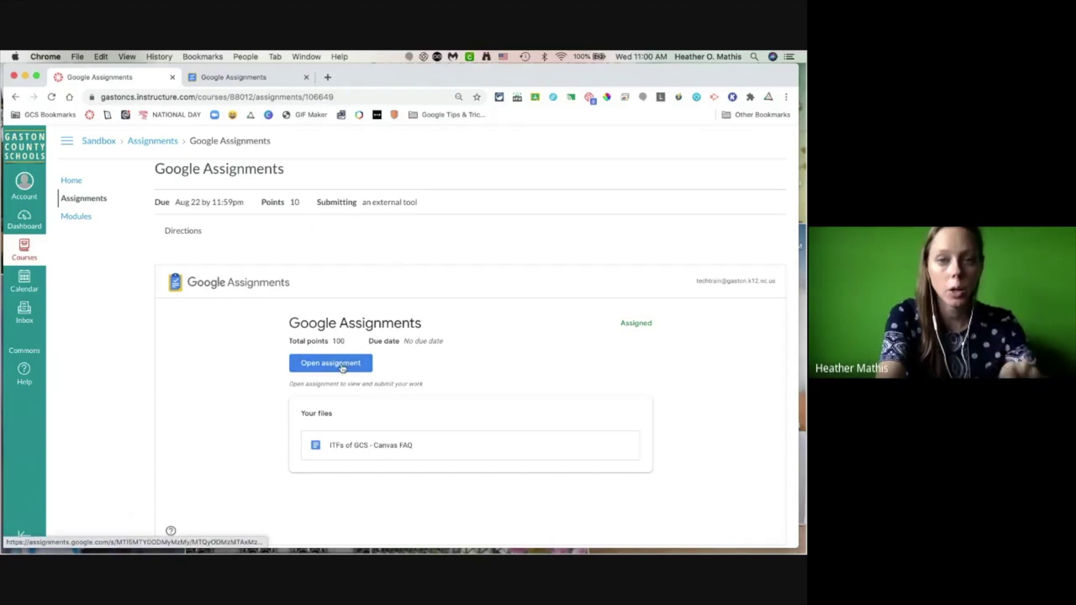
click(264, 78)
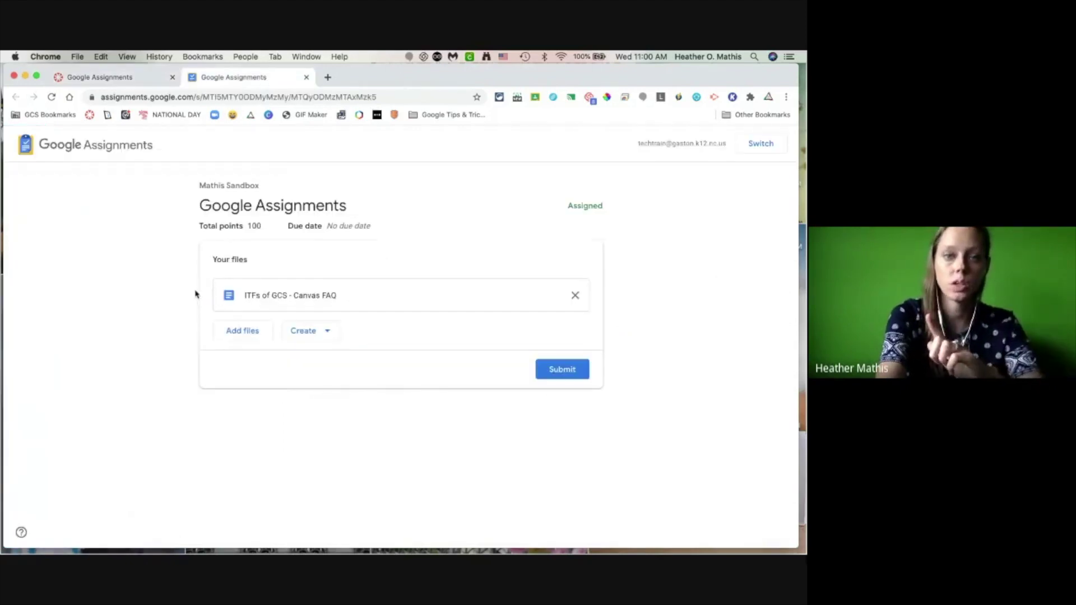
click(307, 331)
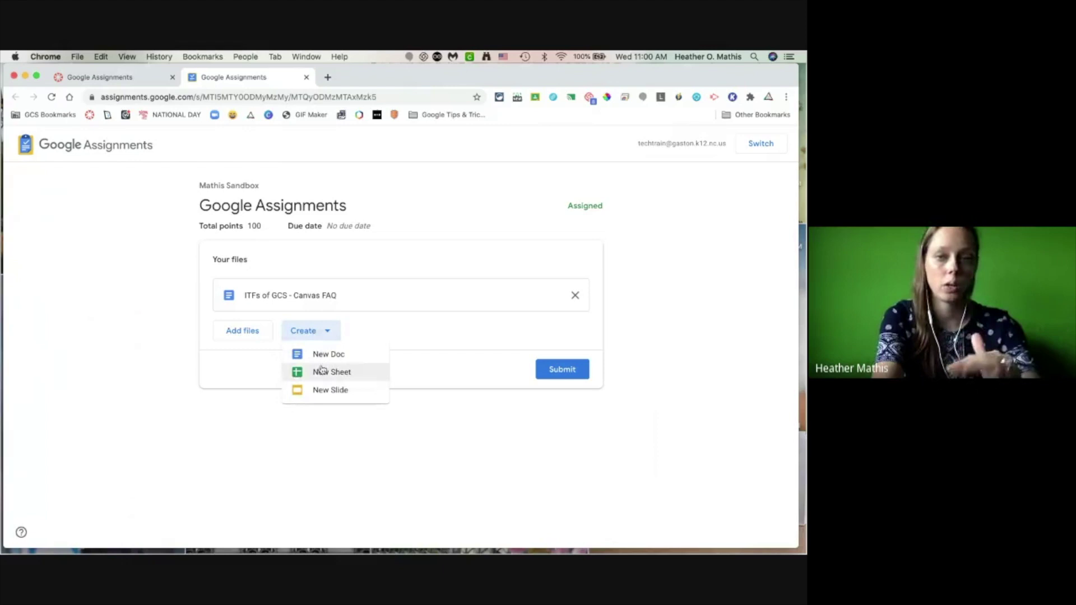
click(232, 358)
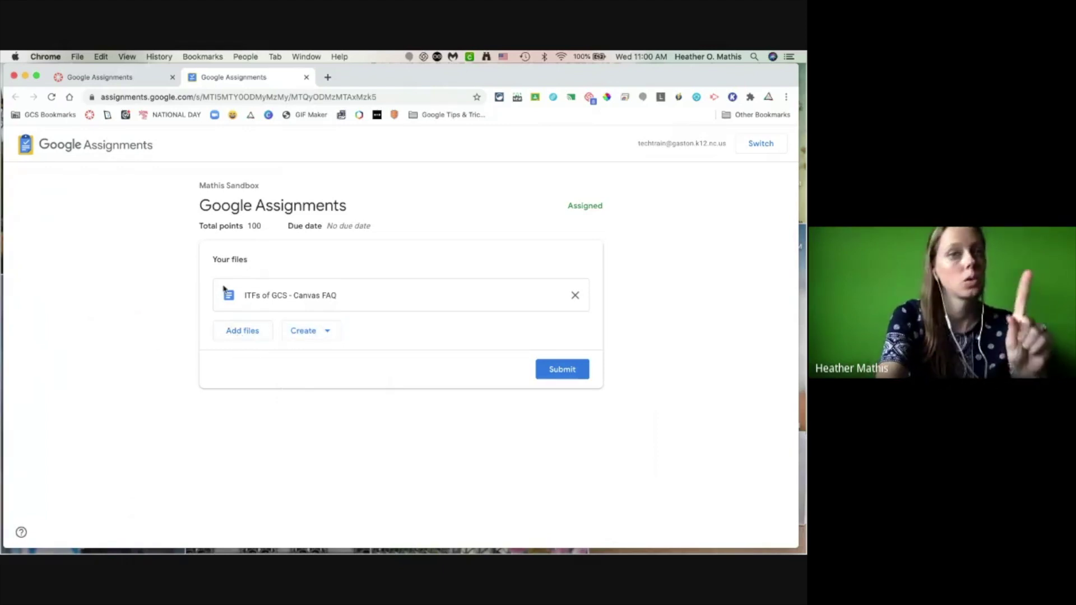
Step: View the attached Canvas FAQ doc, then submit it as the single attachment
click(277, 298)
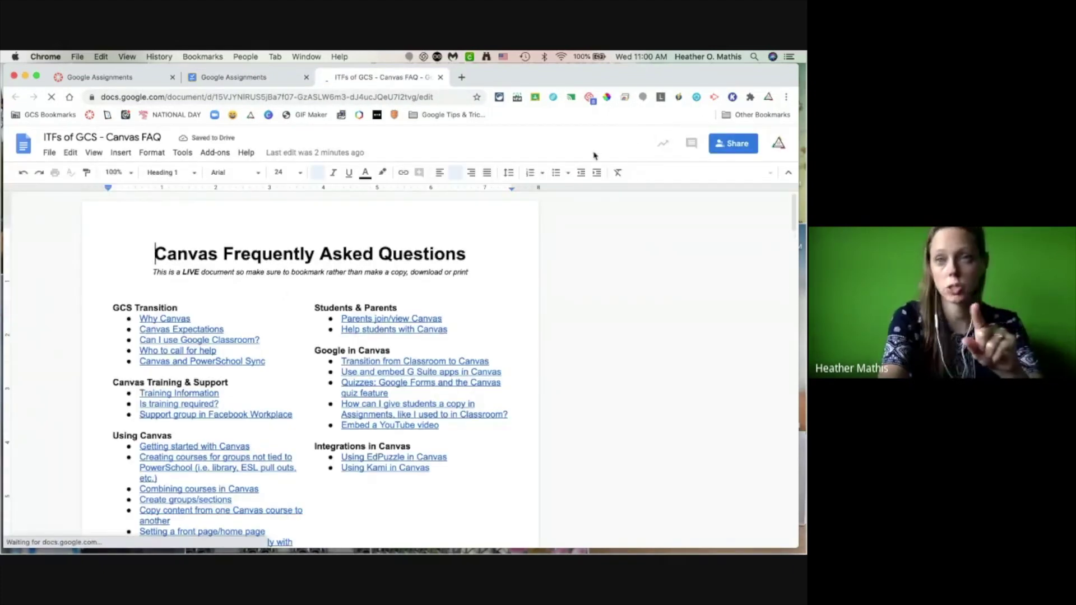
click(222, 79)
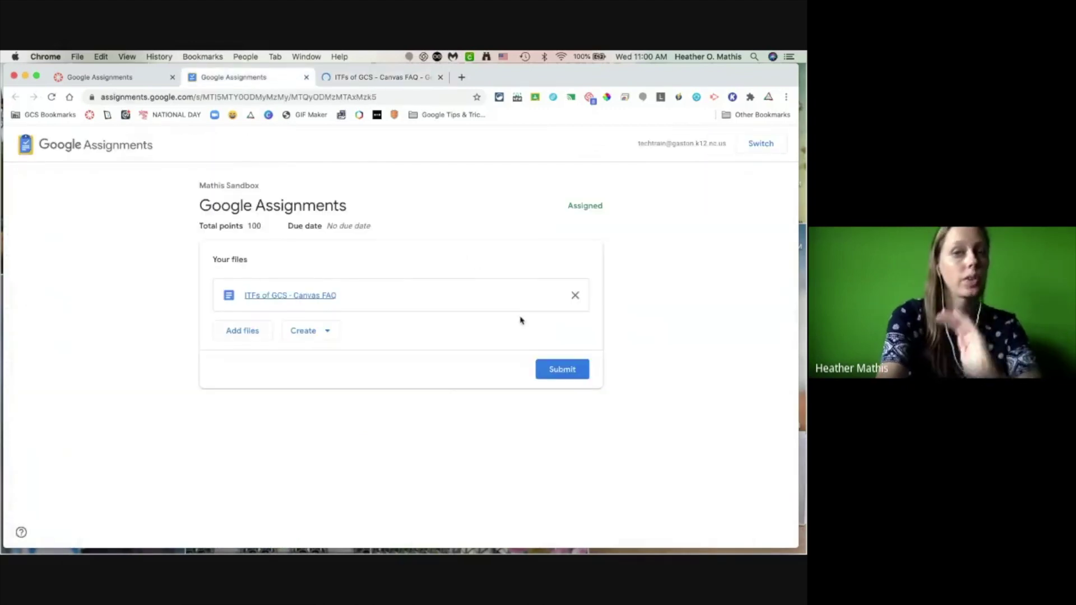
click(559, 372)
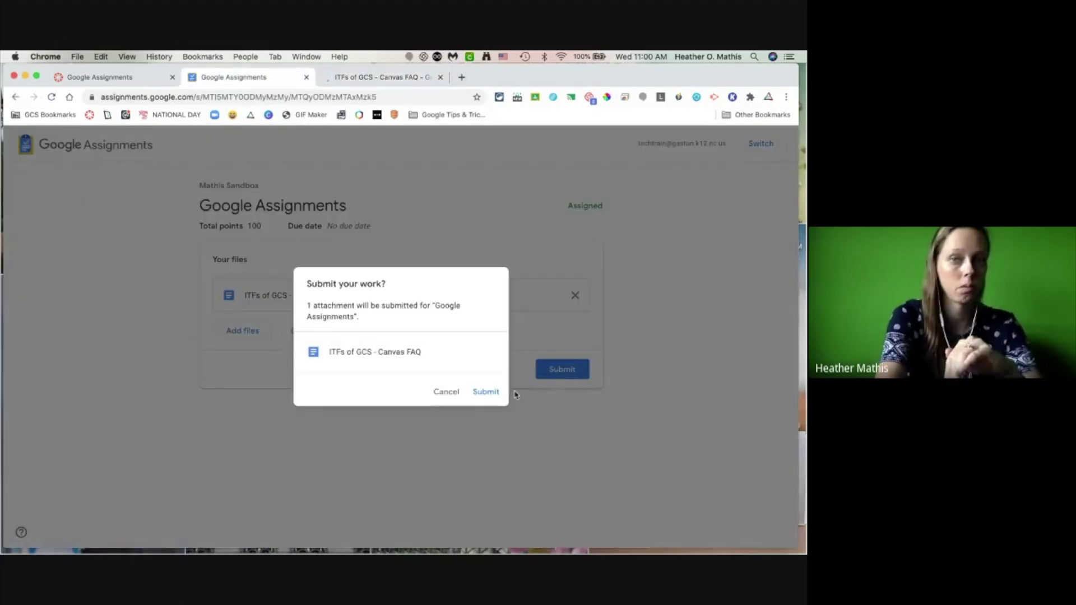
click(483, 392)
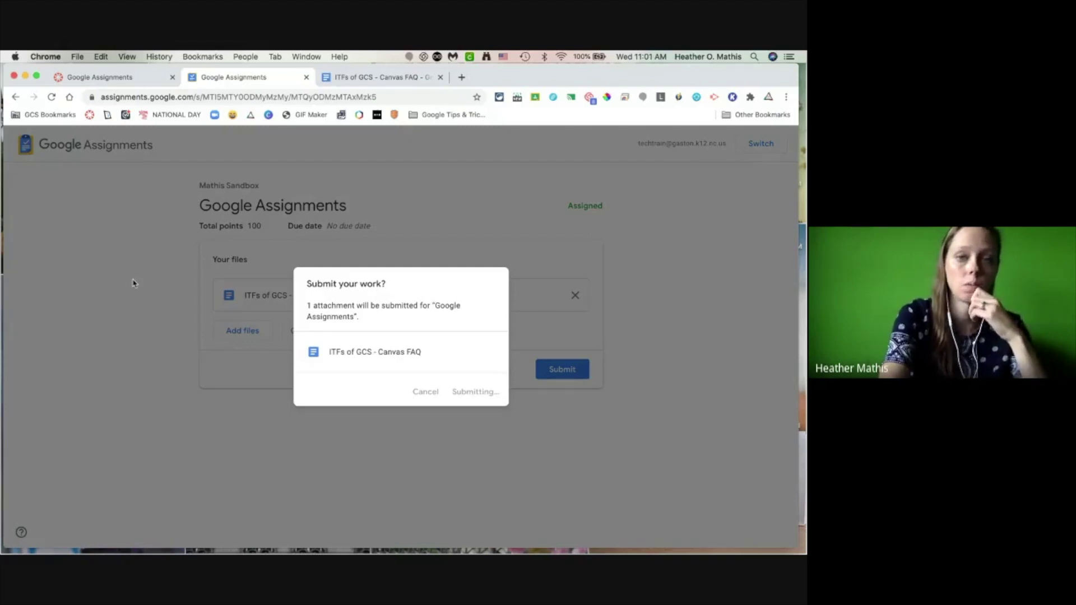
Step: In the teacher's browser, open the student's Canvas FAQ submission for Google Assignments from the sandbox course
key(ctrl+Left)
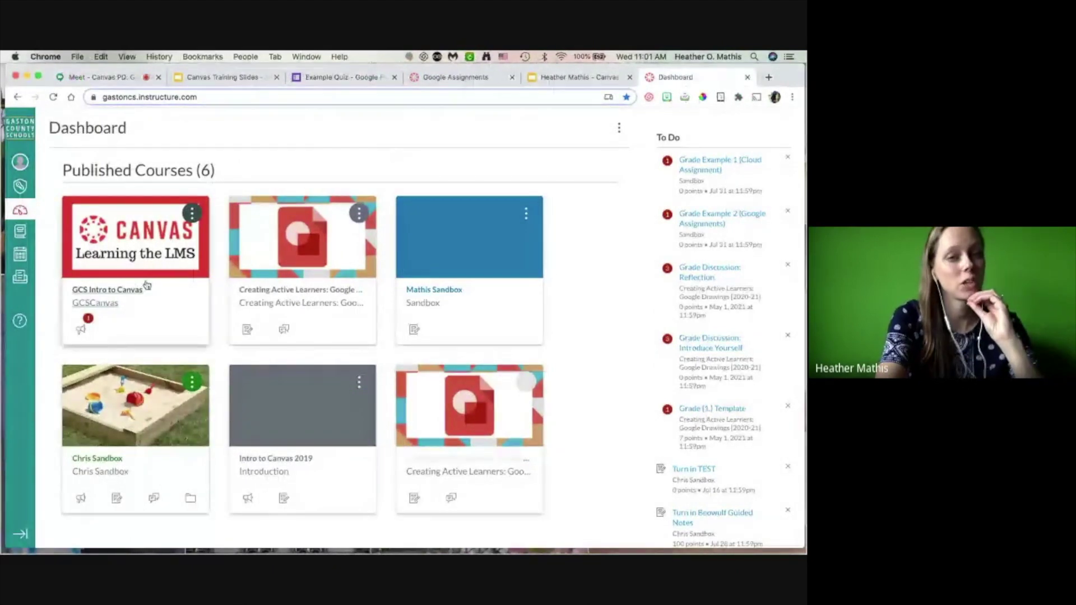
click(416, 289)
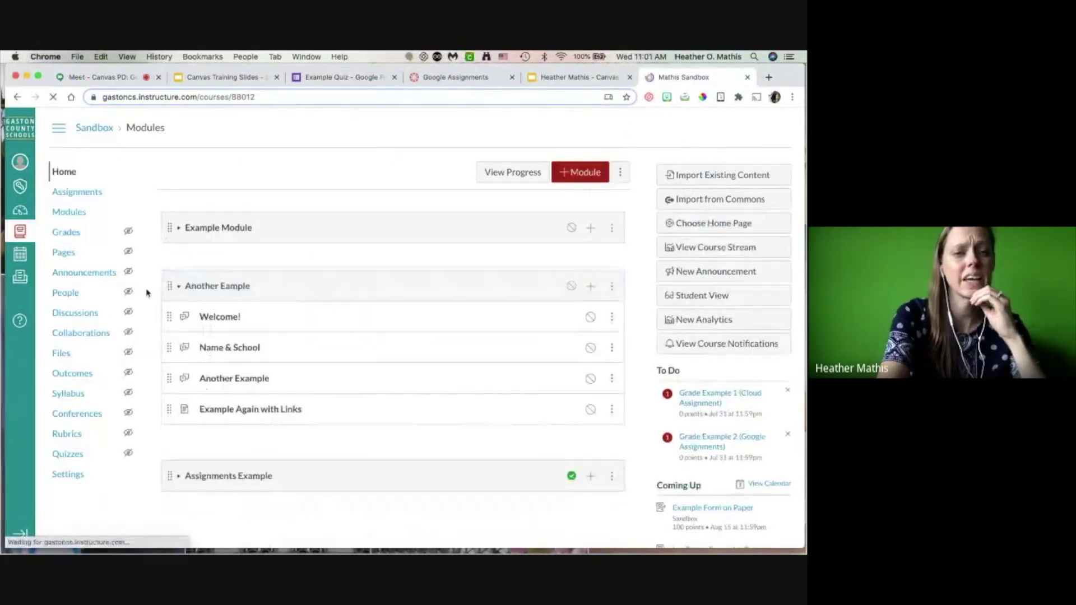
scroll(147, 295, down, 3)
scroll(151, 274, up, 3)
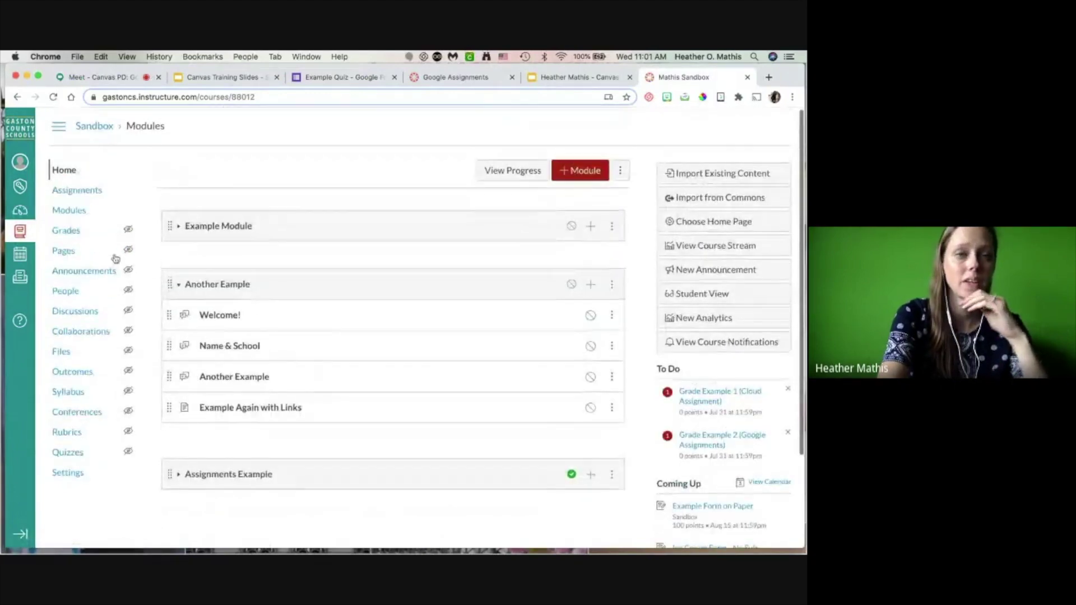
click(75, 191)
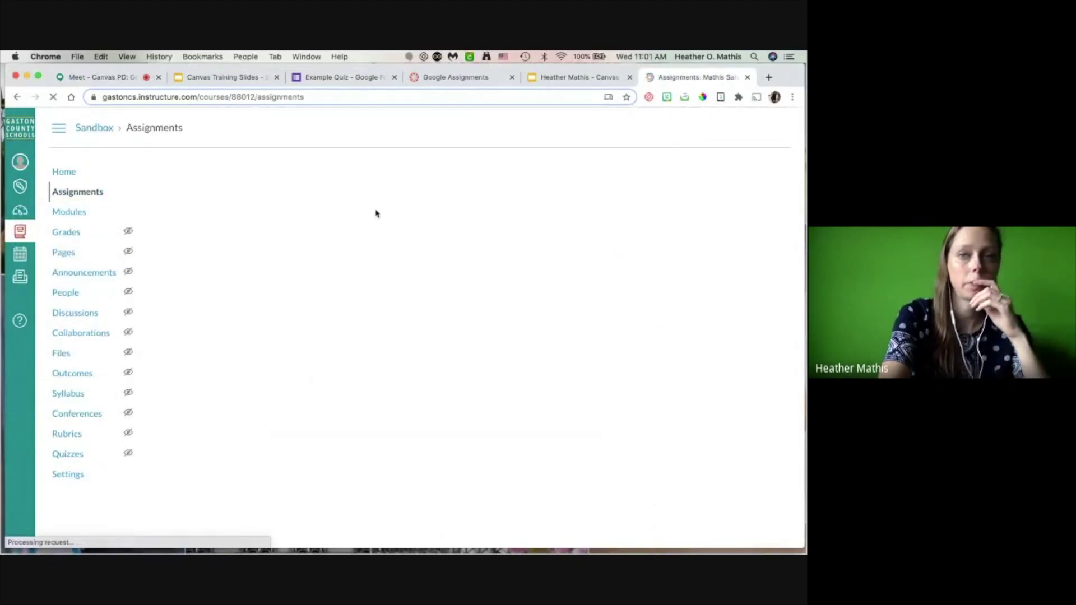
scroll(384, 367, down, 5)
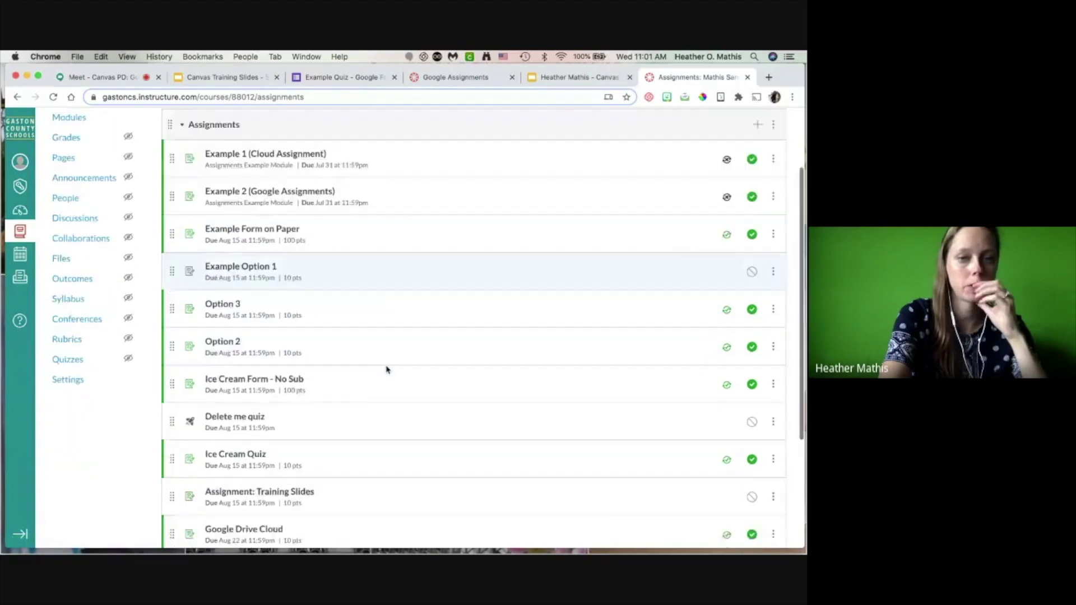
scroll(386, 370, down, 1)
click(268, 413)
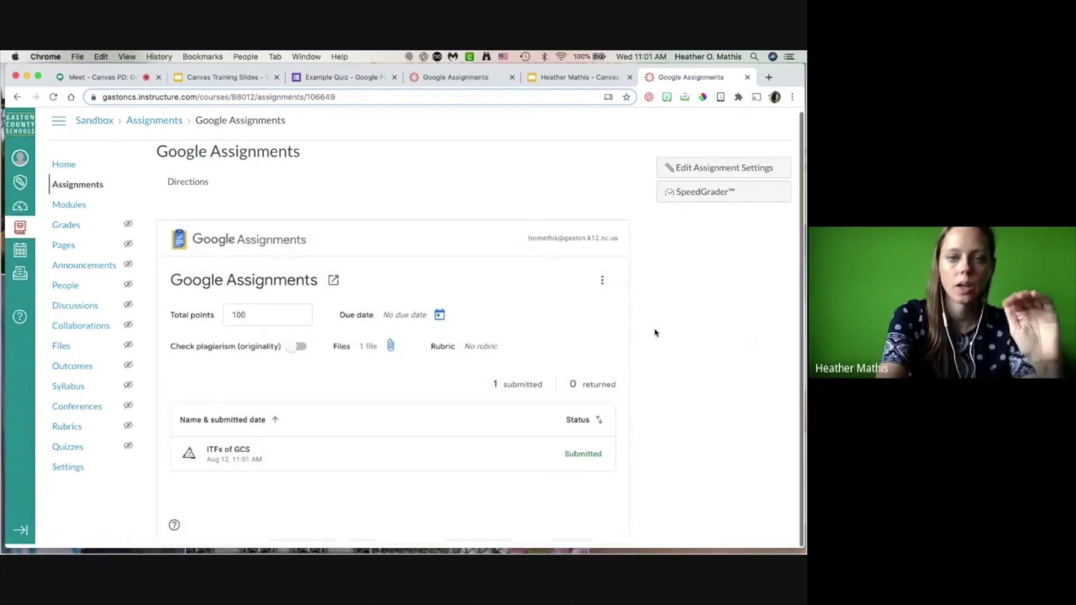
click(238, 458)
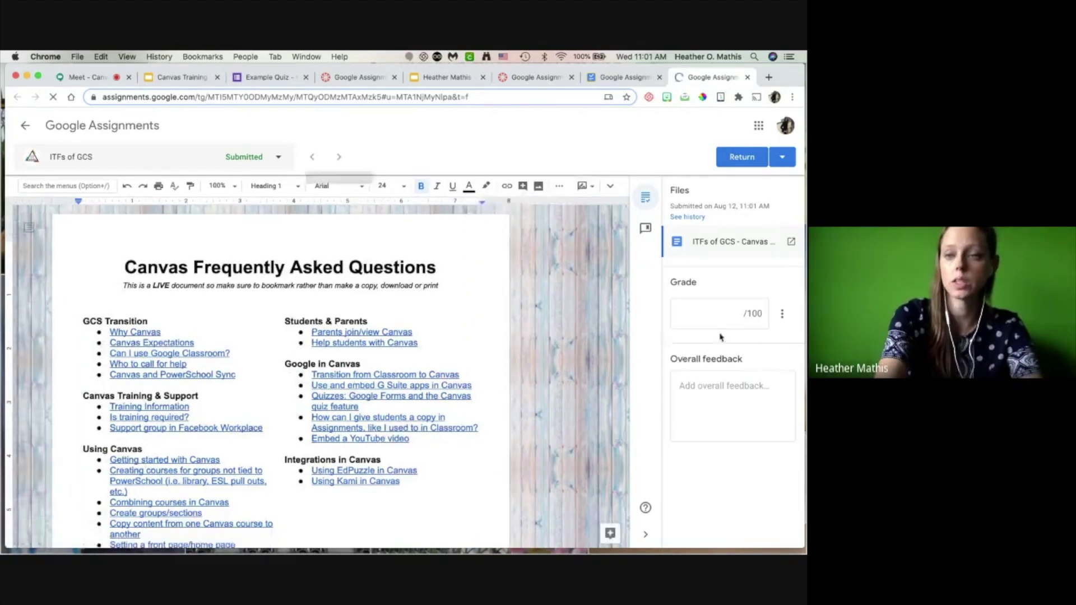
Step: Grade the student's Canvas FAQ submission 50 out of 100 and return it
click(717, 317)
text(50)
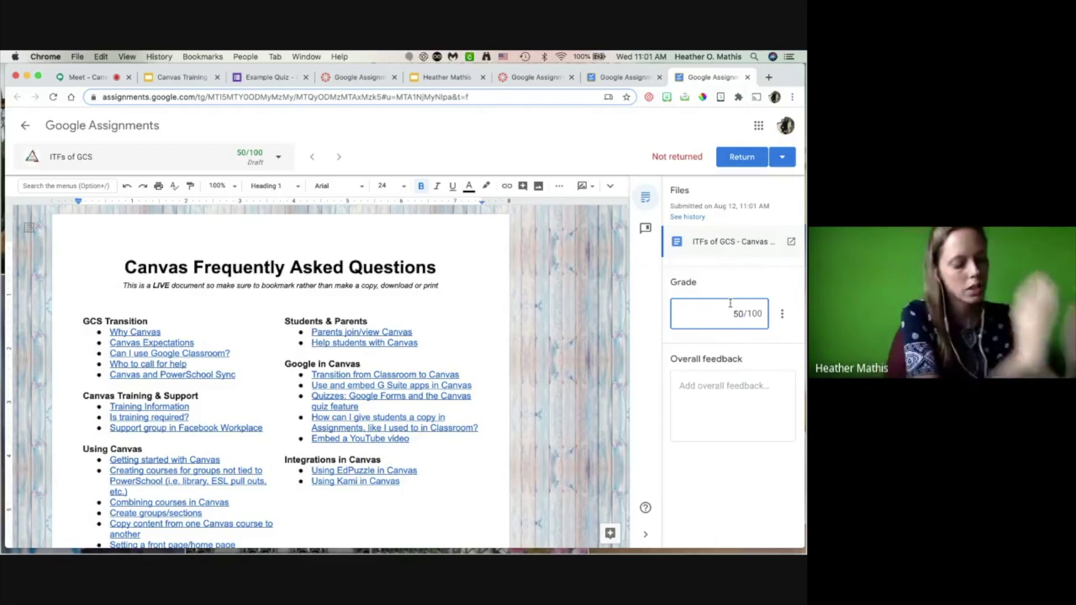
click(744, 160)
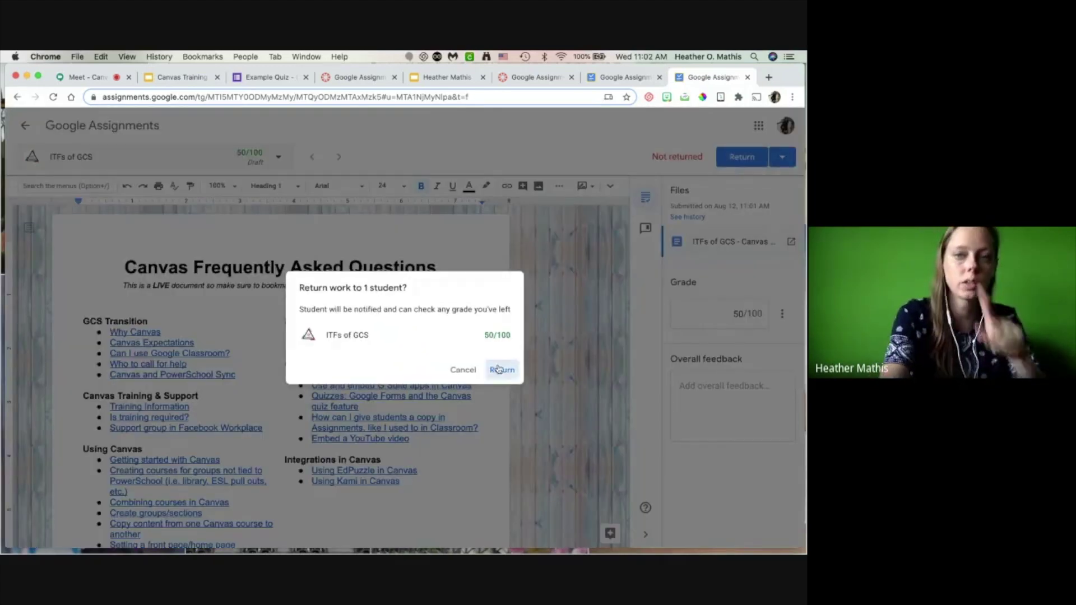
click(499, 369)
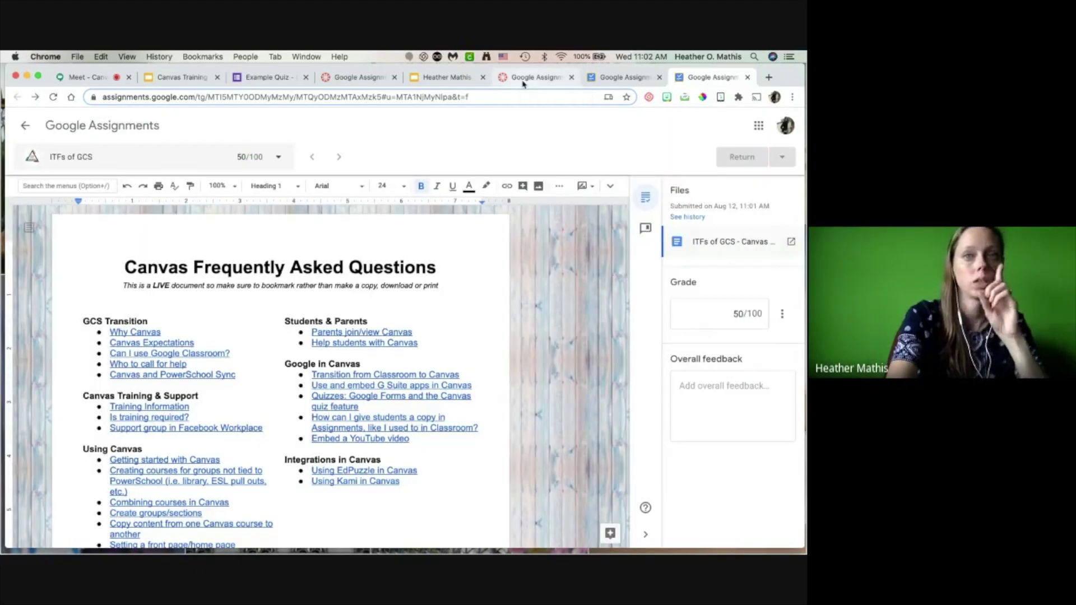
Step: Go back to the Canvas assignment page, then stop presenting in the video meeting
click(523, 83)
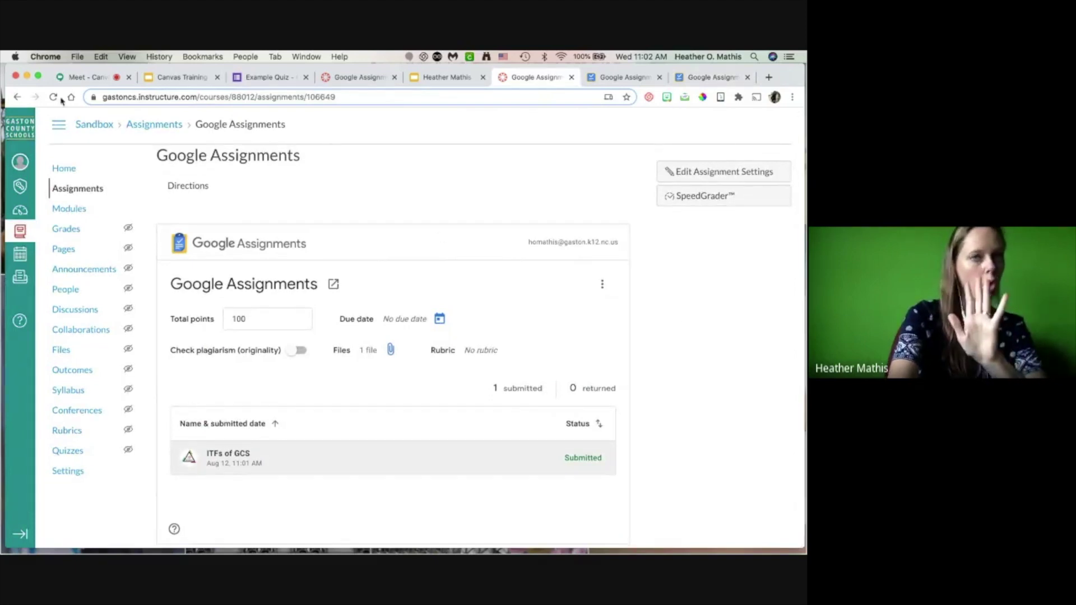
click(83, 78)
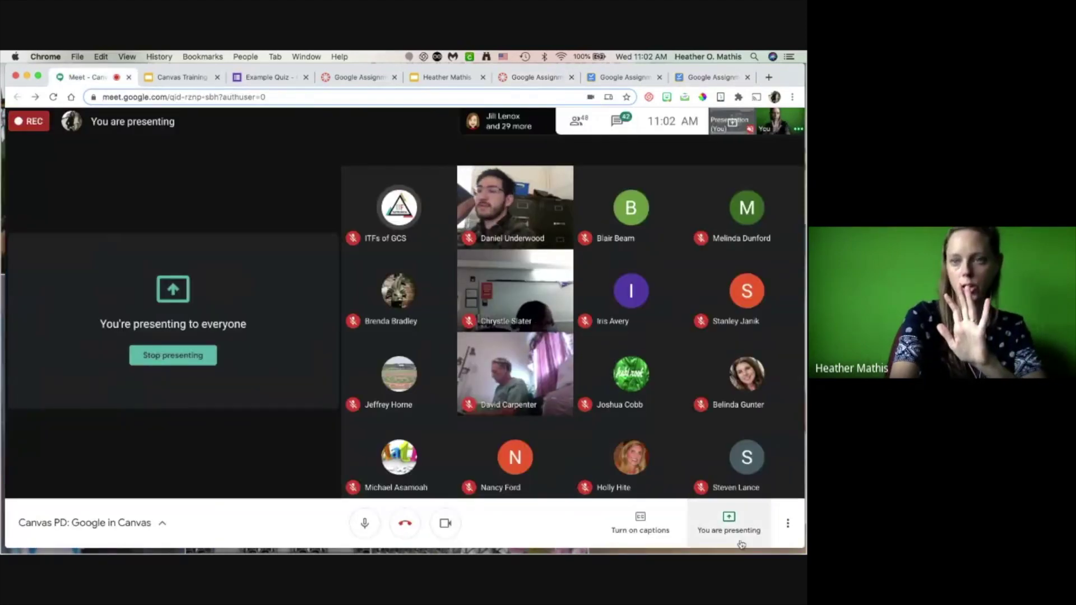
click(741, 542)
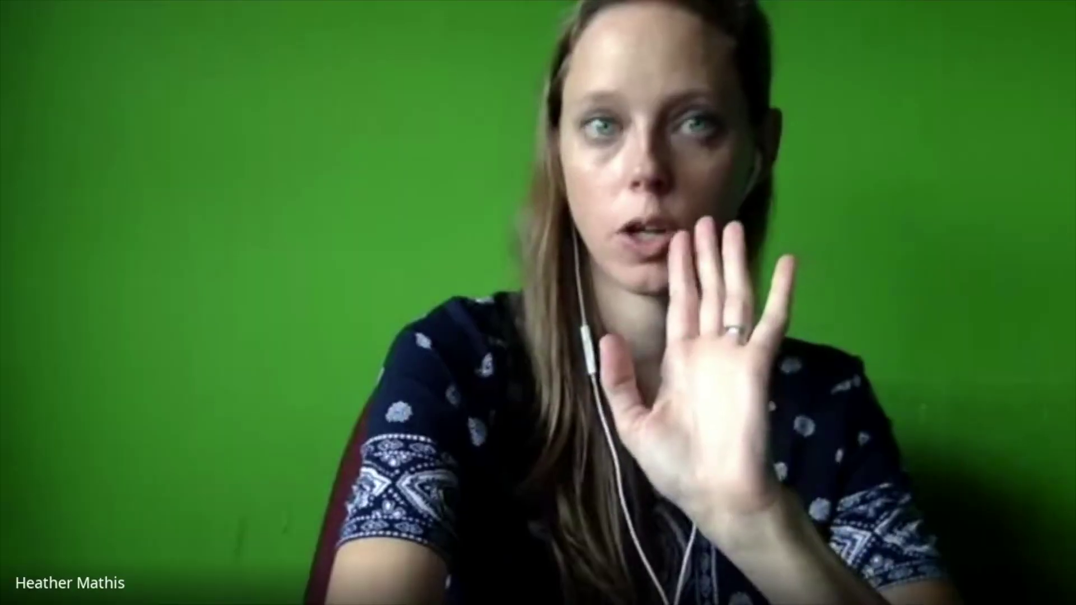